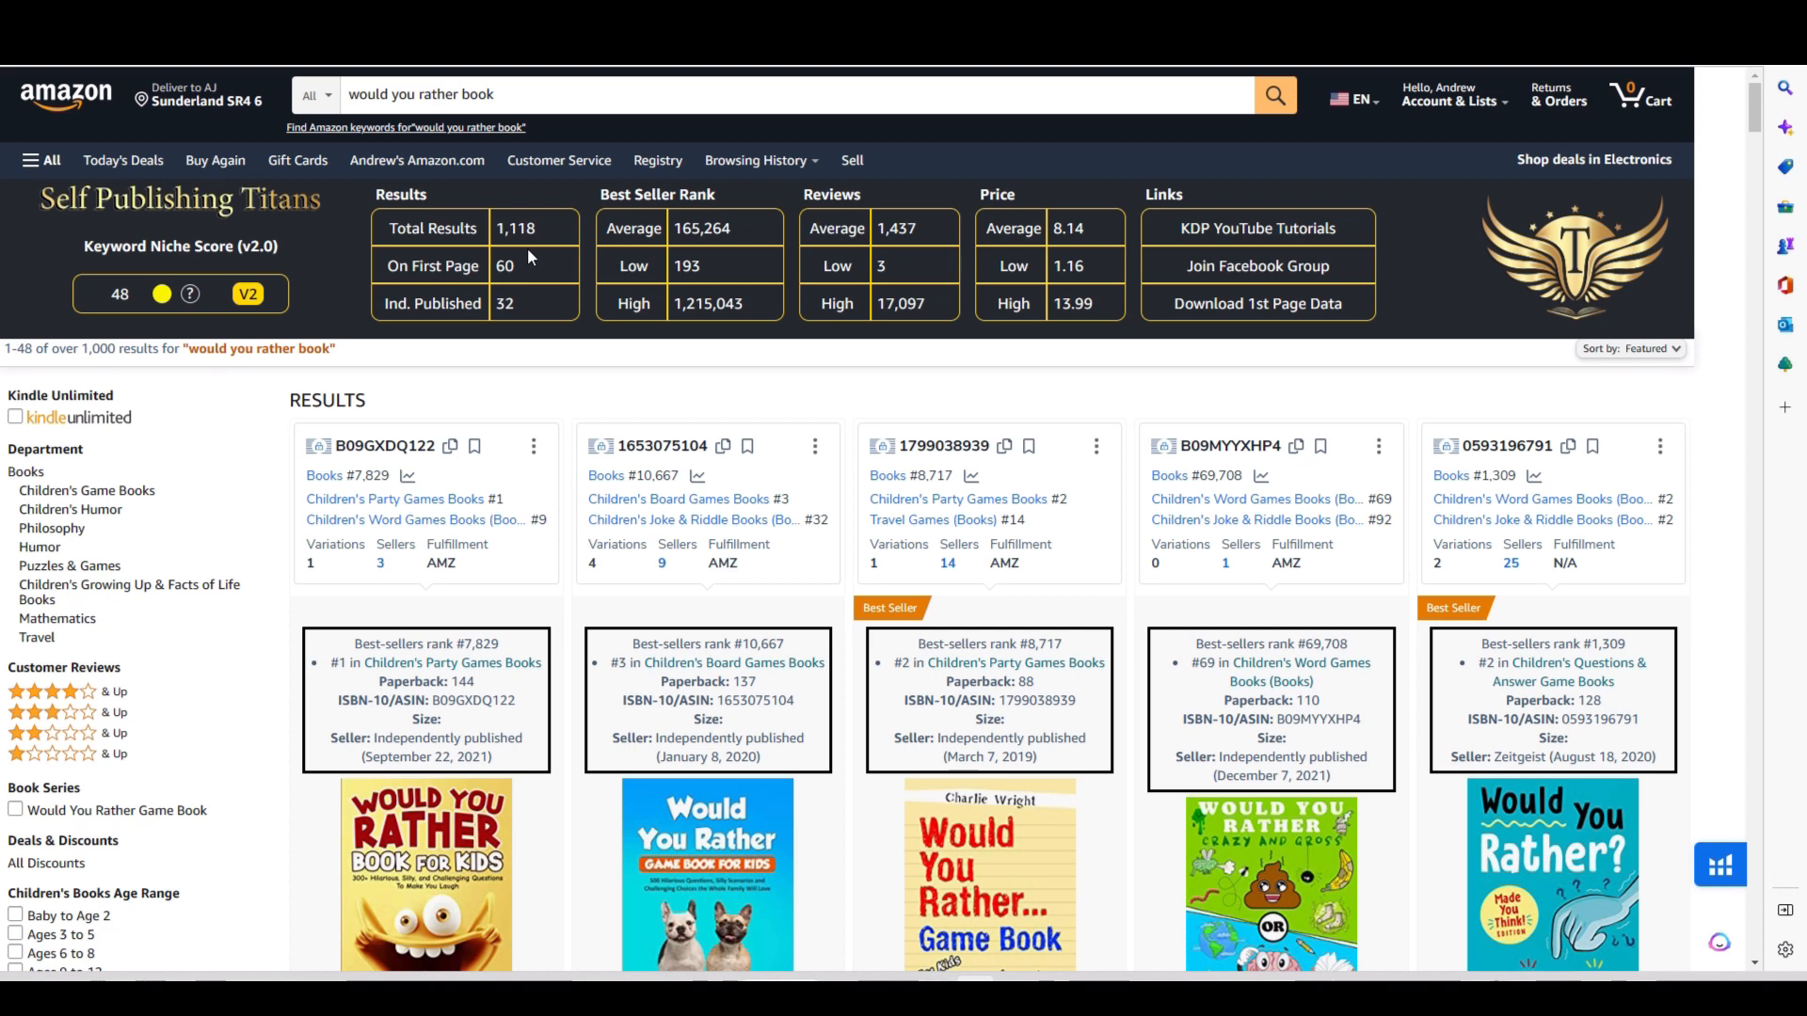
# Step: Bring up Amazon's keyword suggestions for "would you rather book"
pyautogui.click(499, 98)
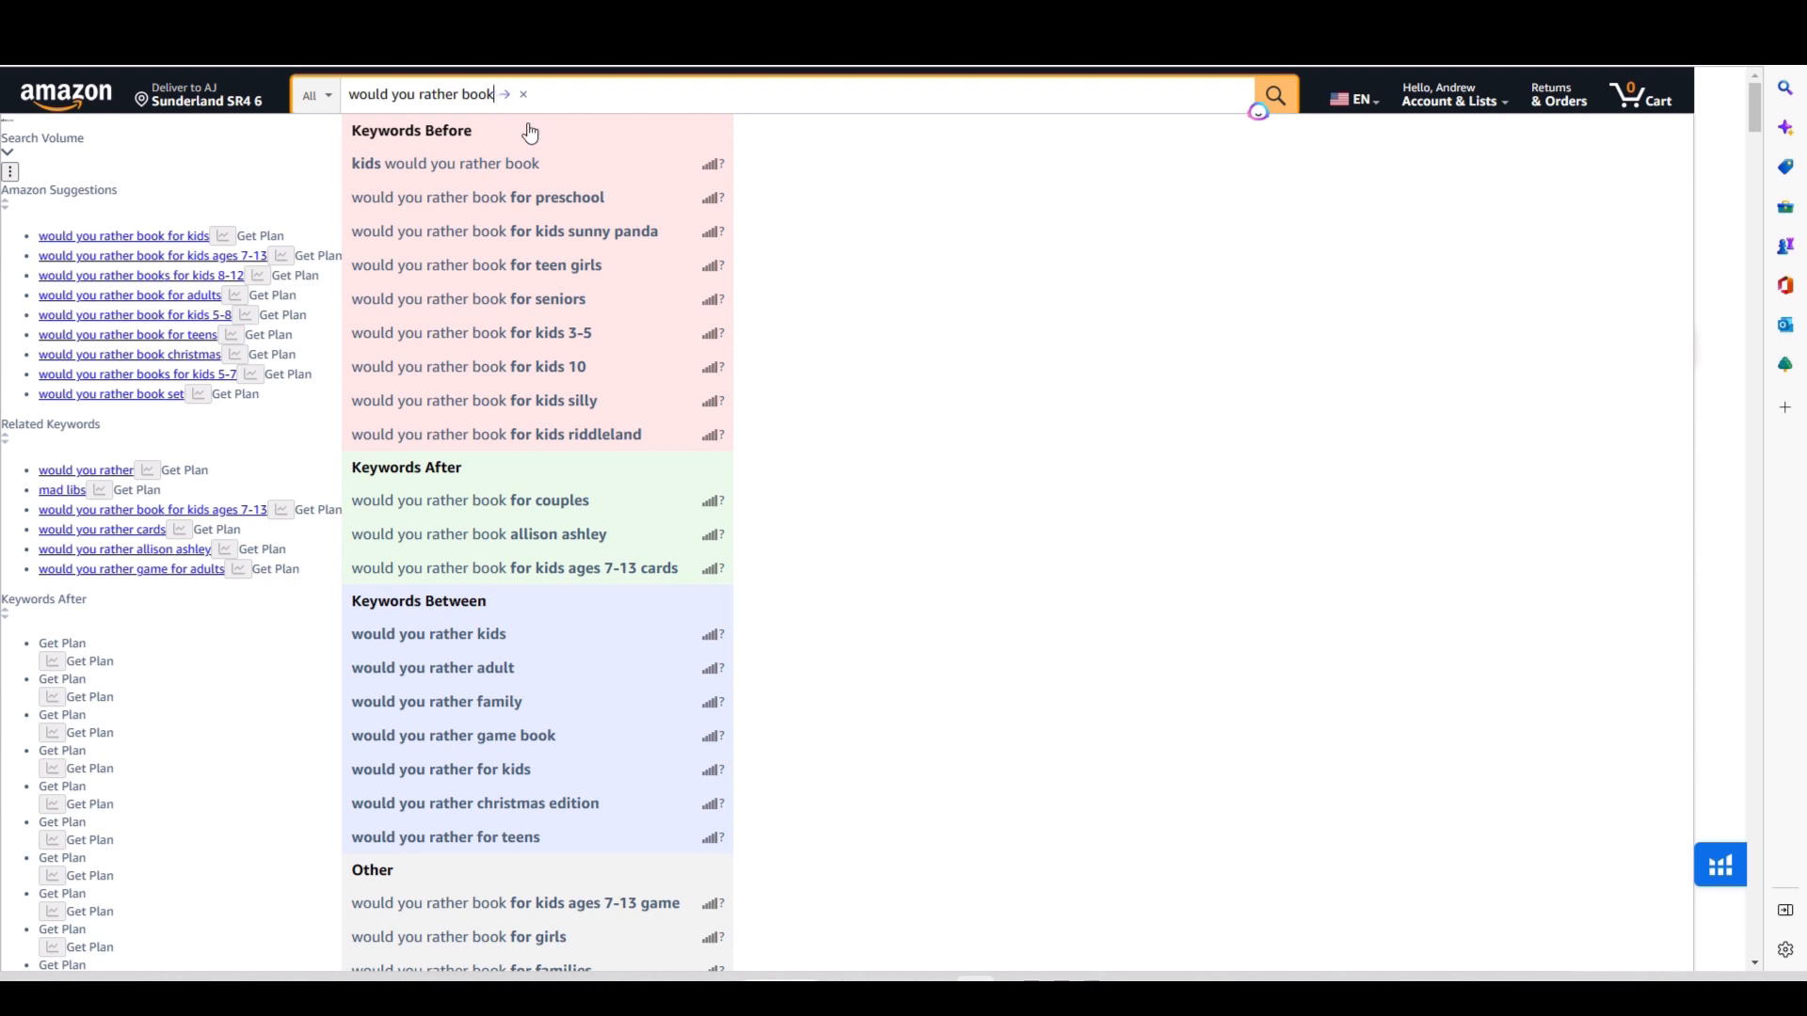
pyautogui.click(548, 199)
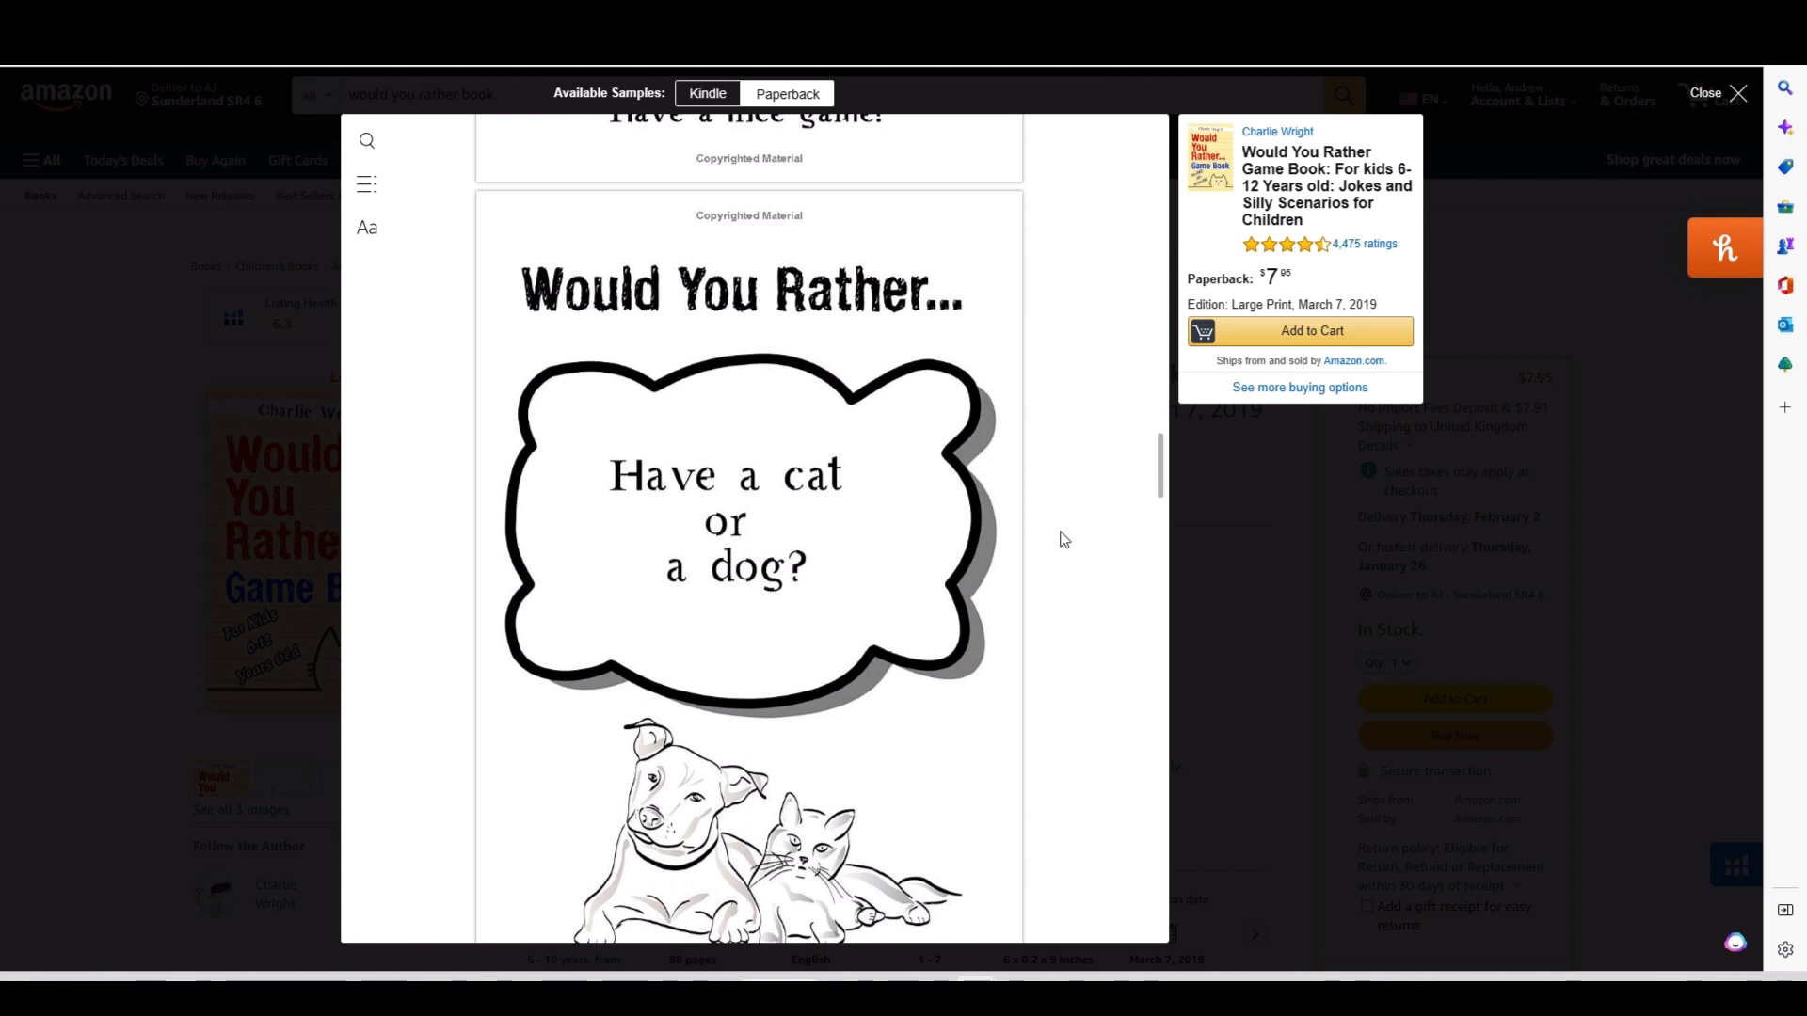
# Step: Examine the paperback sample pages of the Would You Rather Game Book for its question wording, layout and illustrations
pyautogui.scroll(1, 1061, 536)
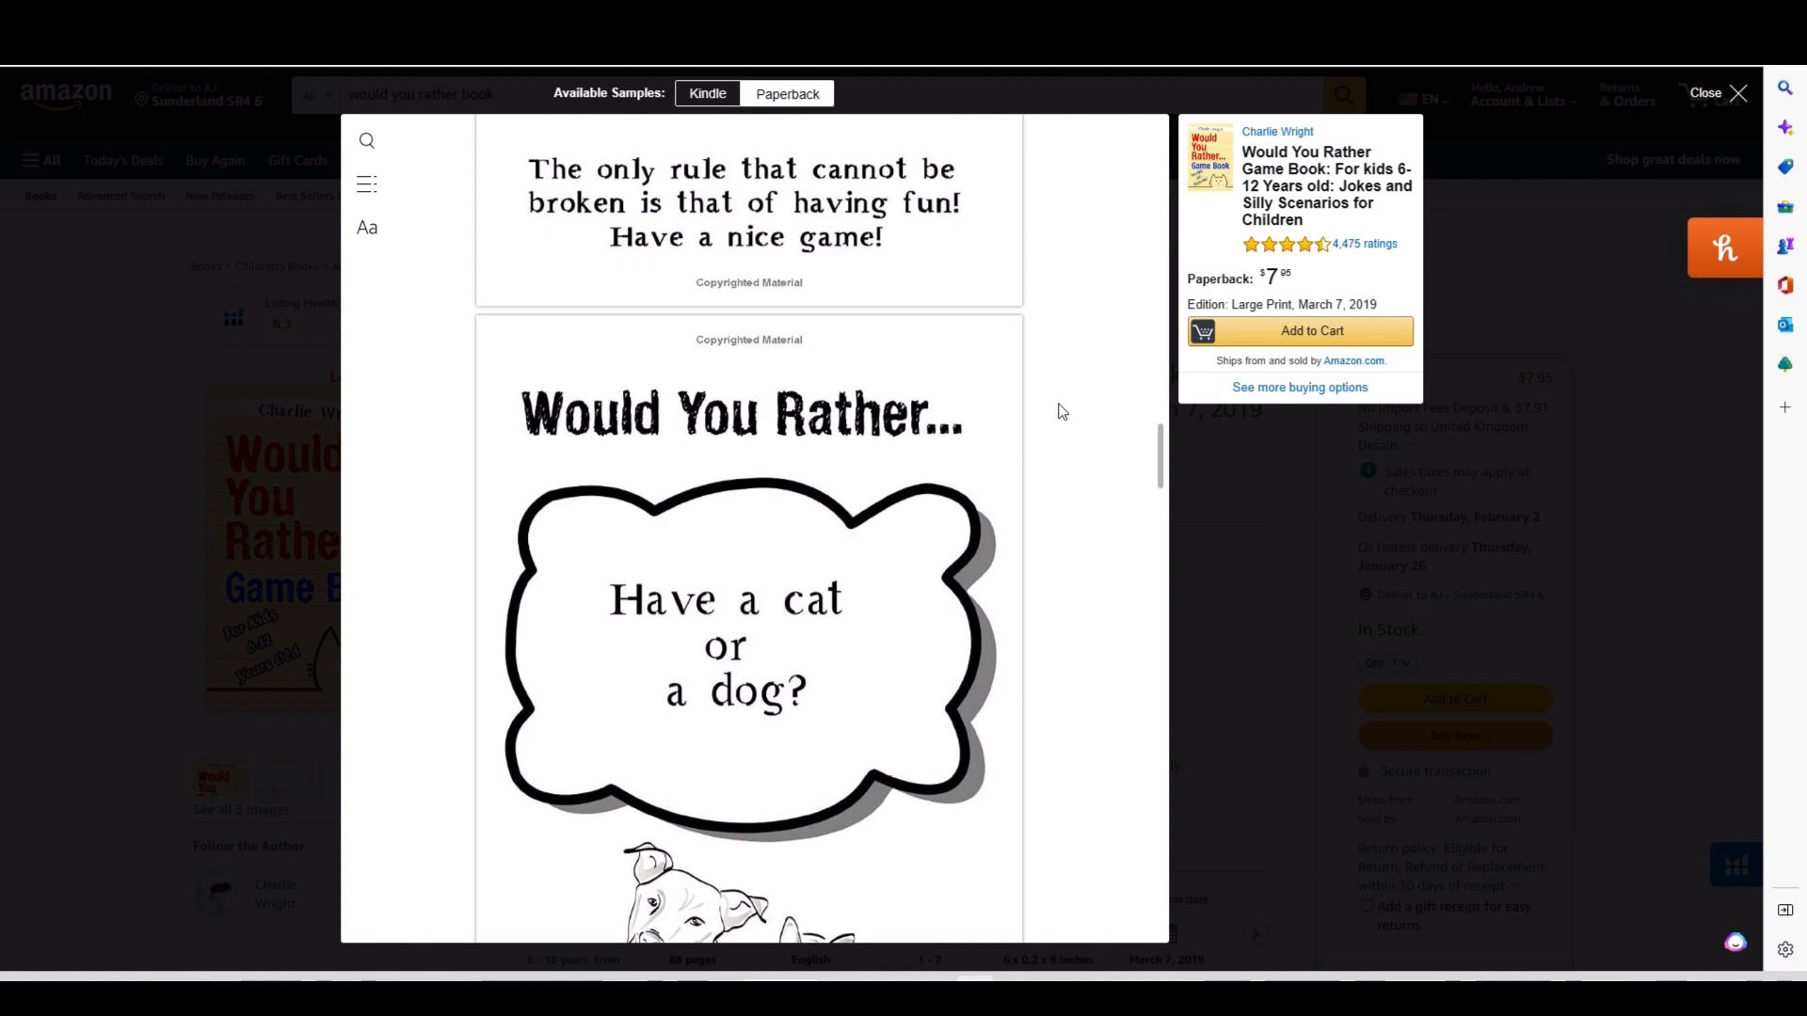
pyautogui.moveTo(1325, 254)
pyautogui.scroll(-1, 1097, 402)
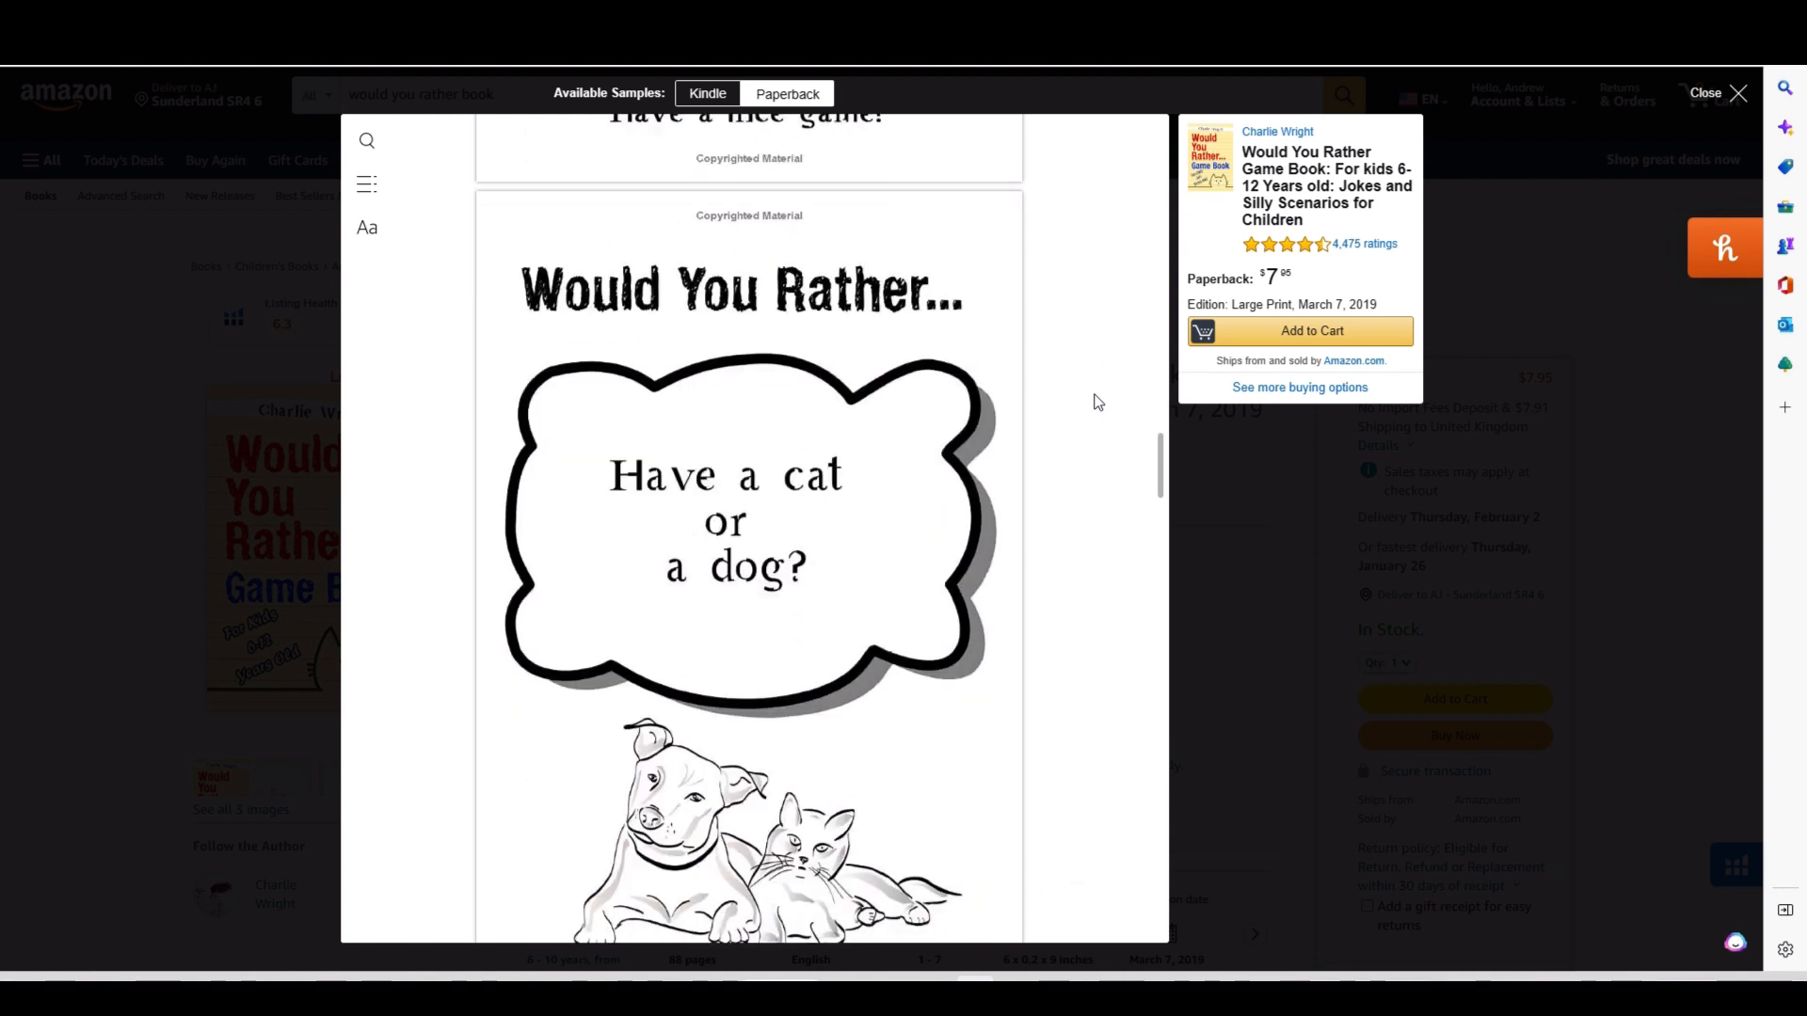
pyautogui.scroll(-1, 1097, 402)
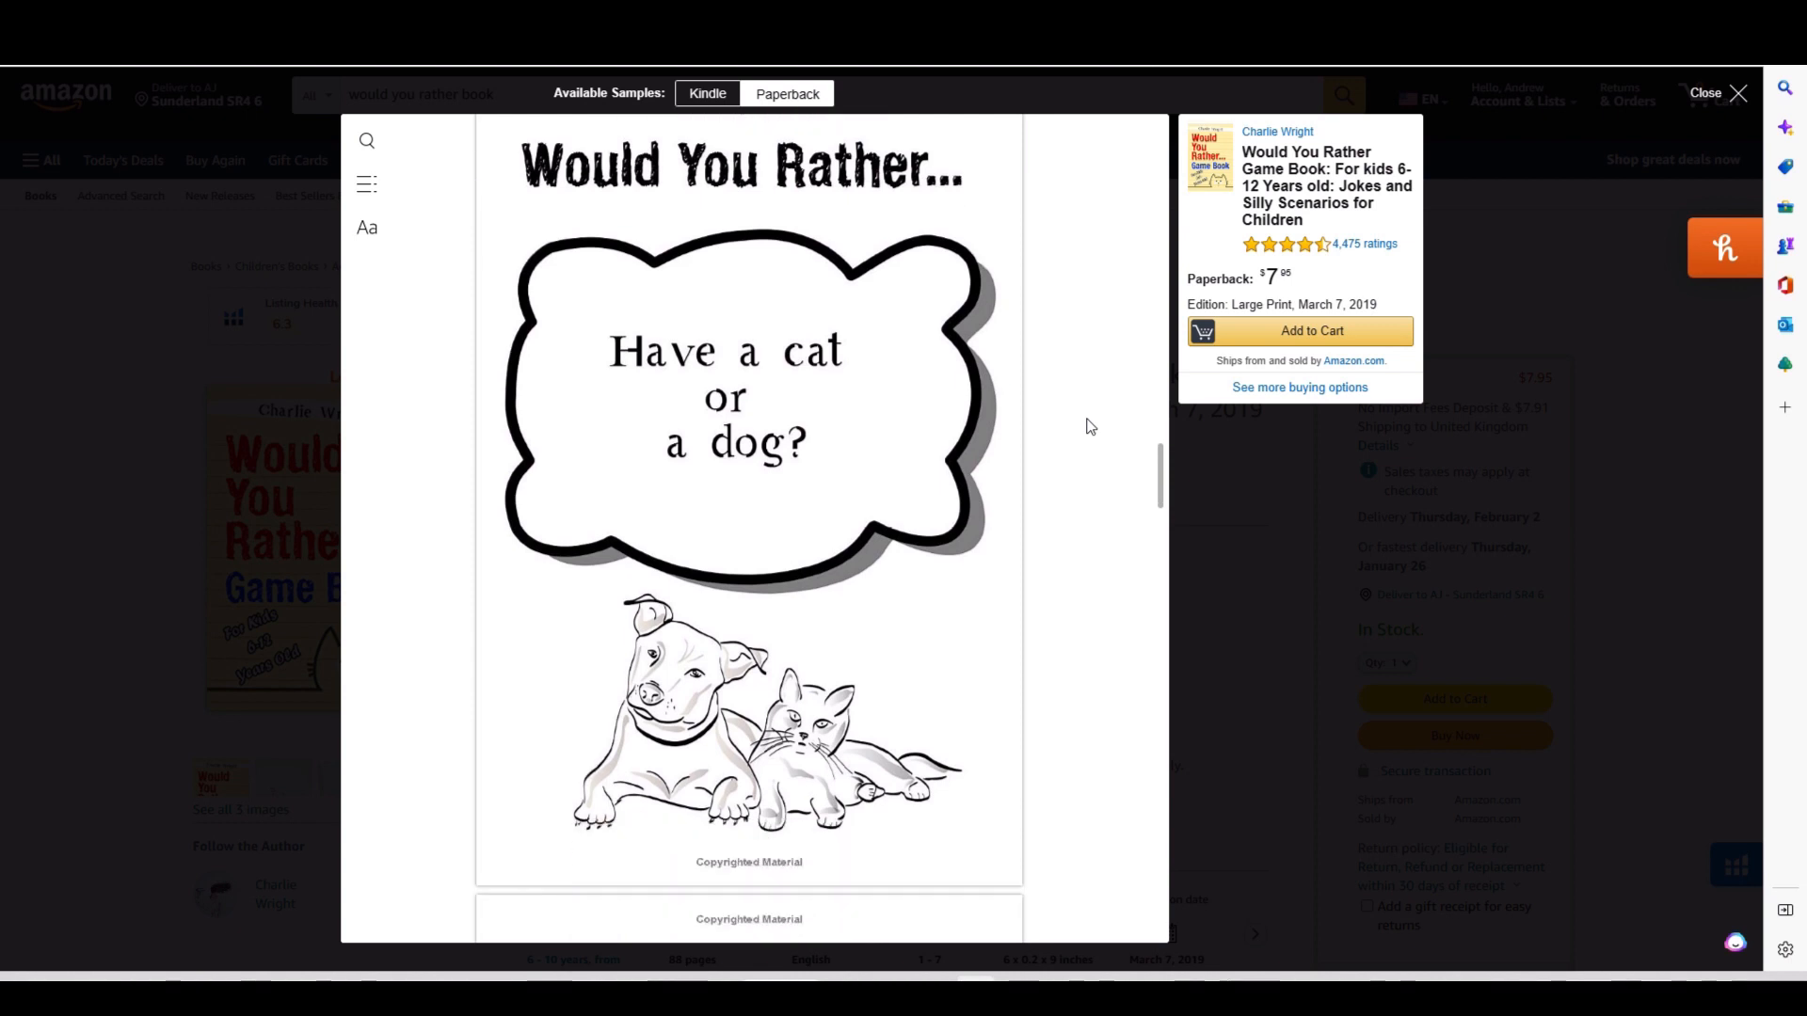
pyautogui.scroll(-4, 1089, 428)
pyautogui.scroll(-1, 1090, 428)
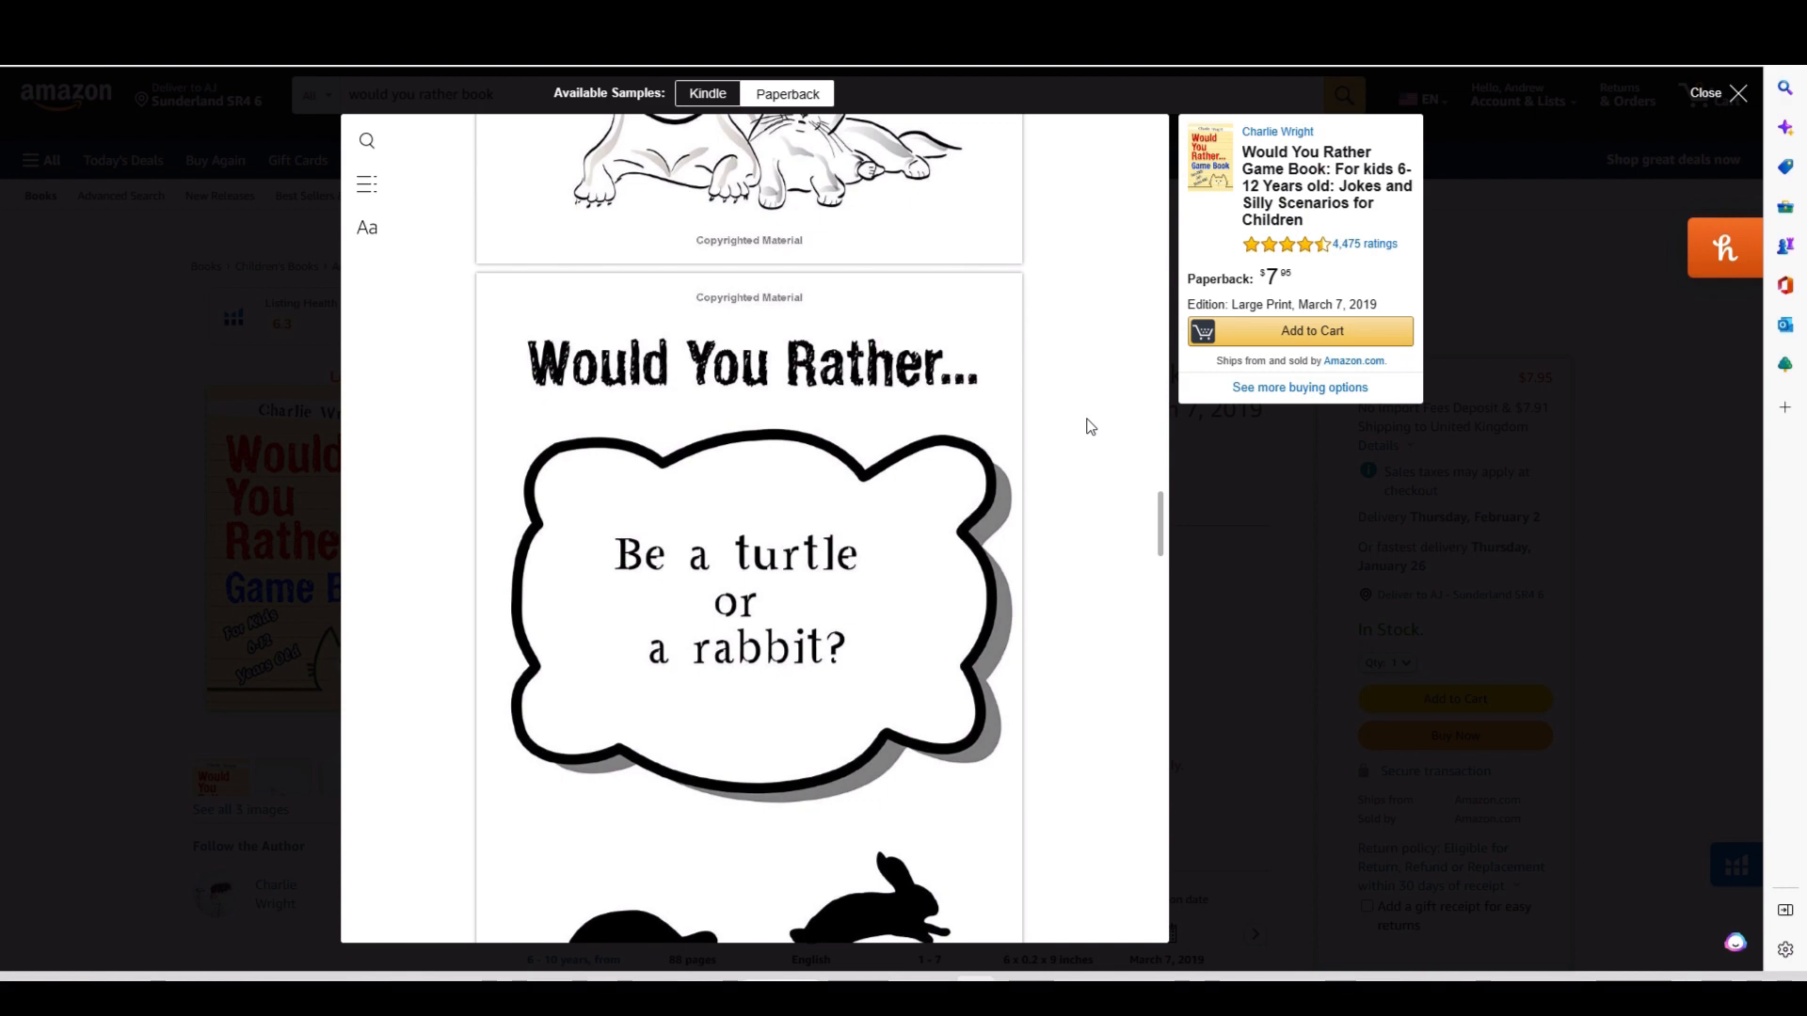
pyautogui.scroll(-9, 1090, 427)
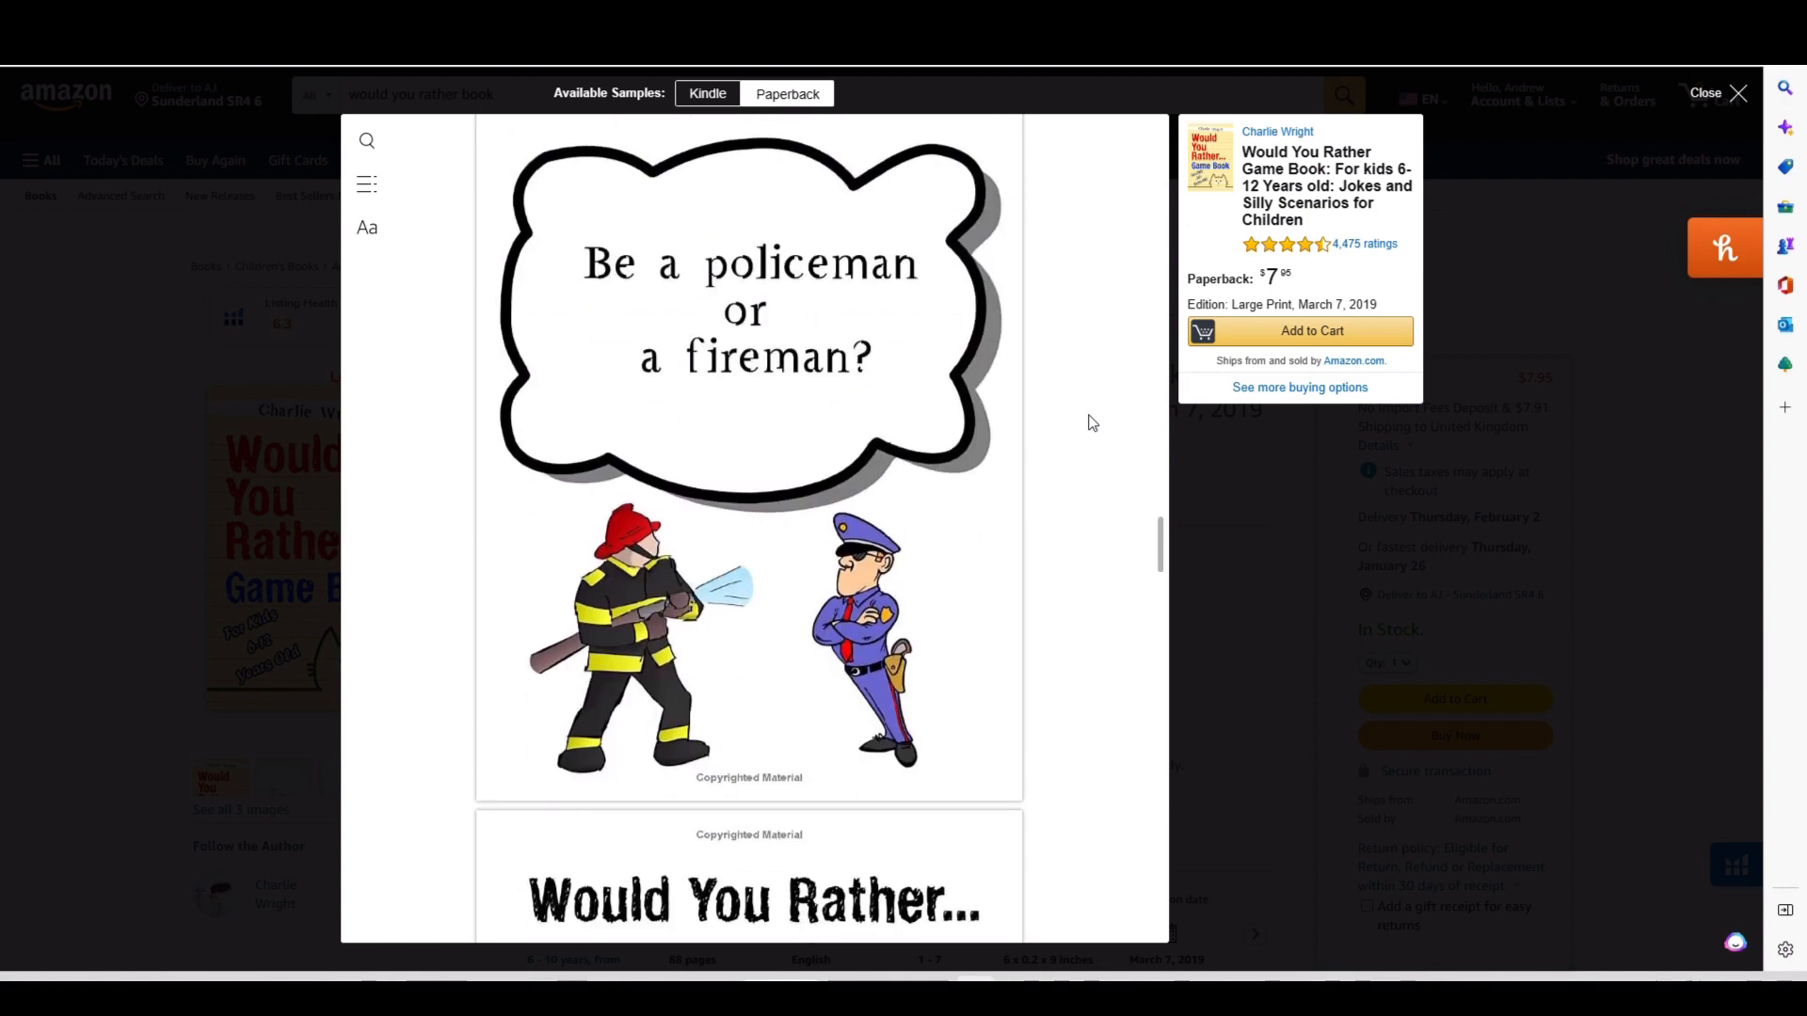
pyautogui.scroll(-5, 1079, 471)
pyautogui.scroll(-1, 1078, 493)
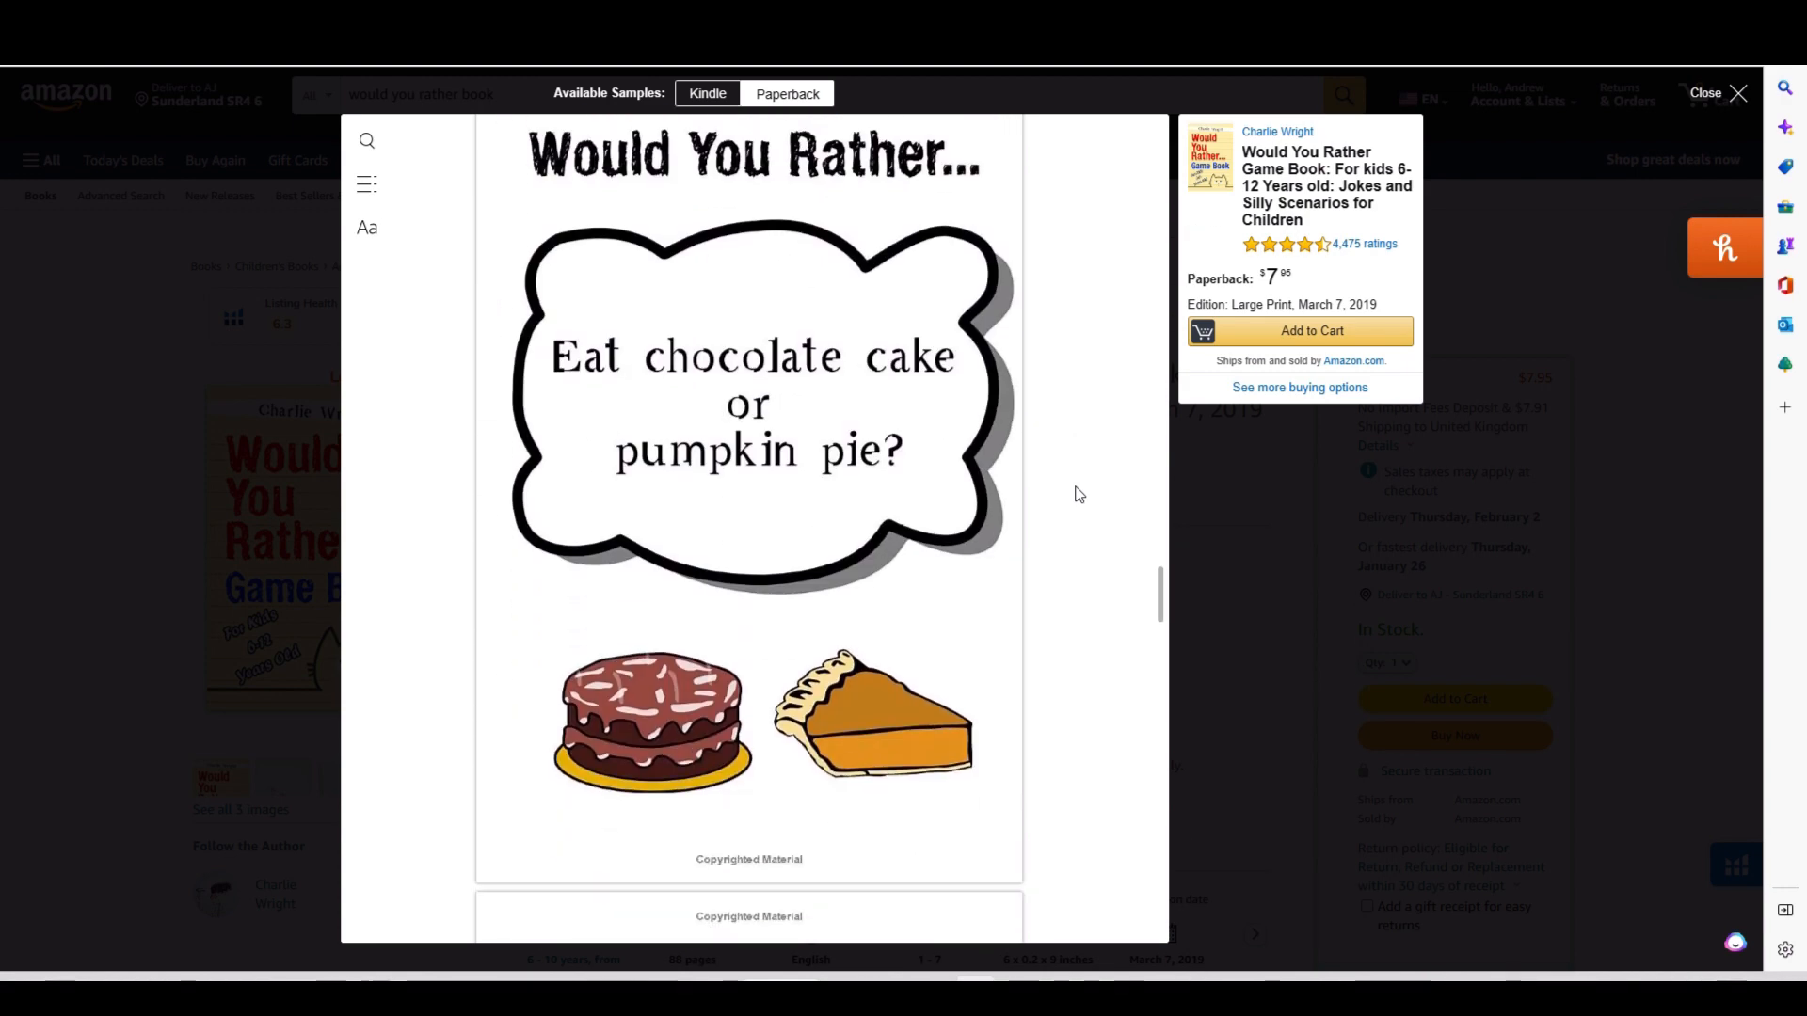
pyautogui.scroll(6, 1076, 492)
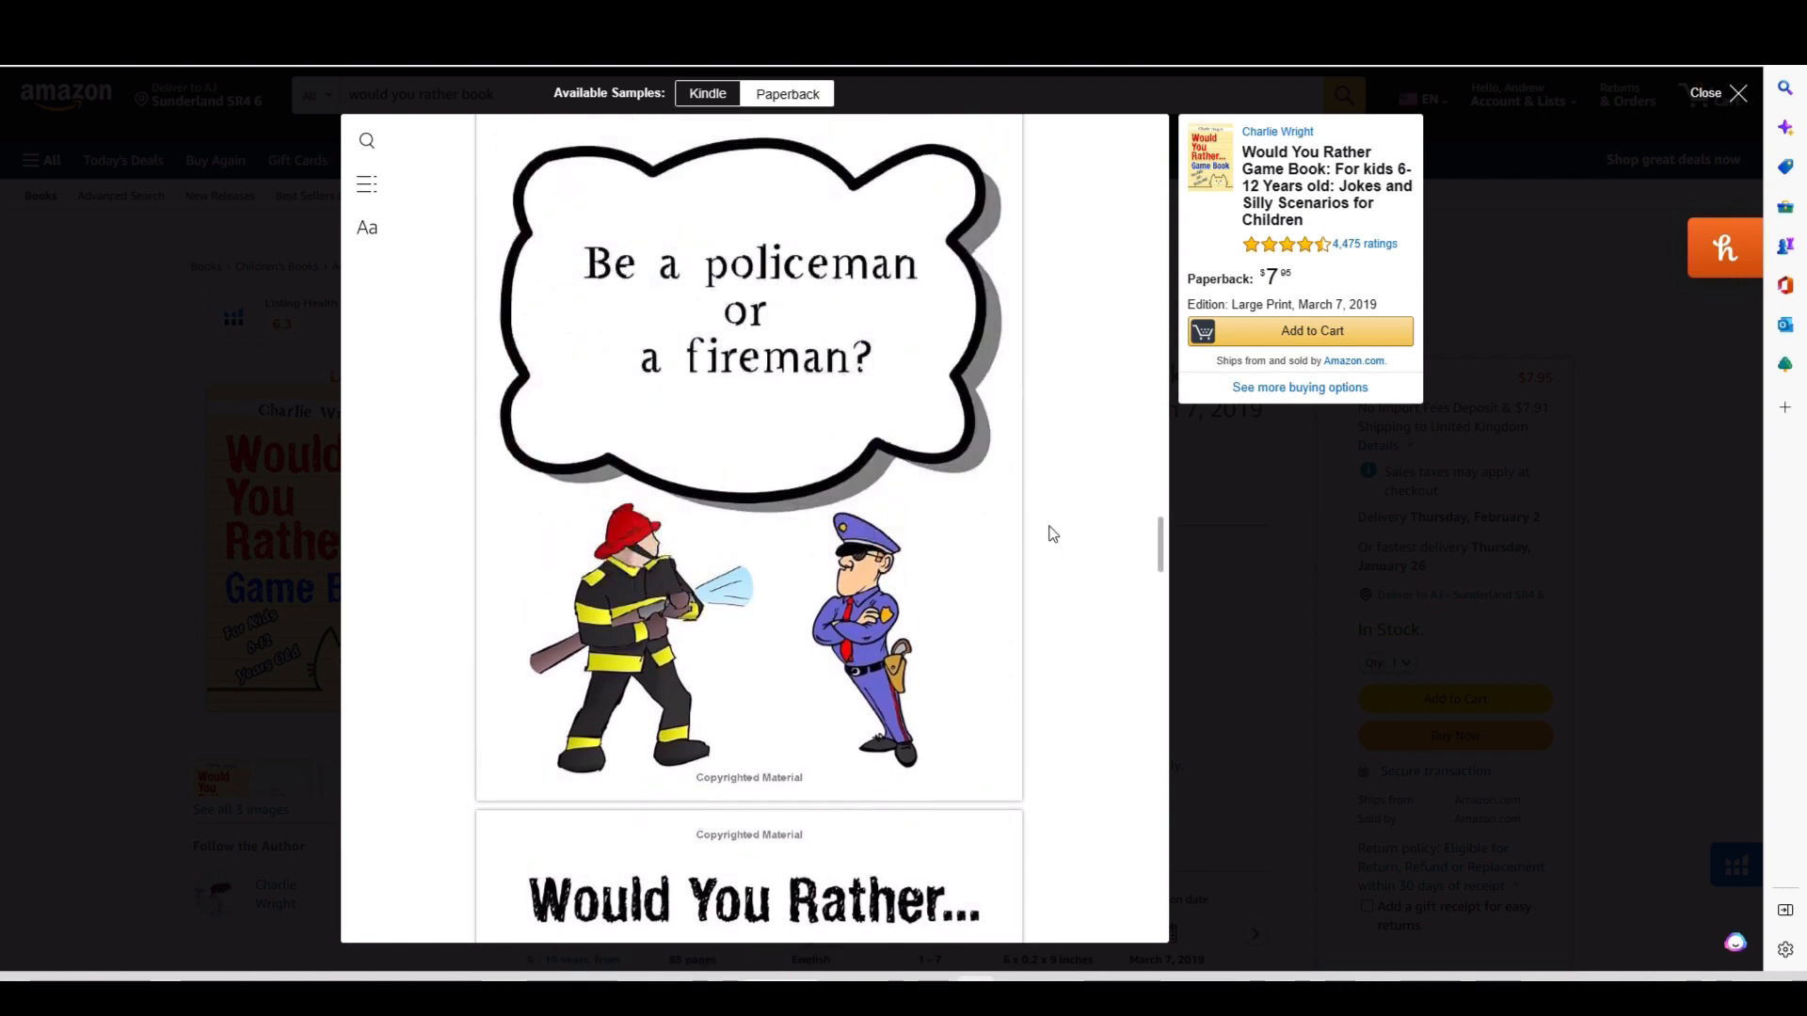
pyautogui.scroll(-5, 1050, 532)
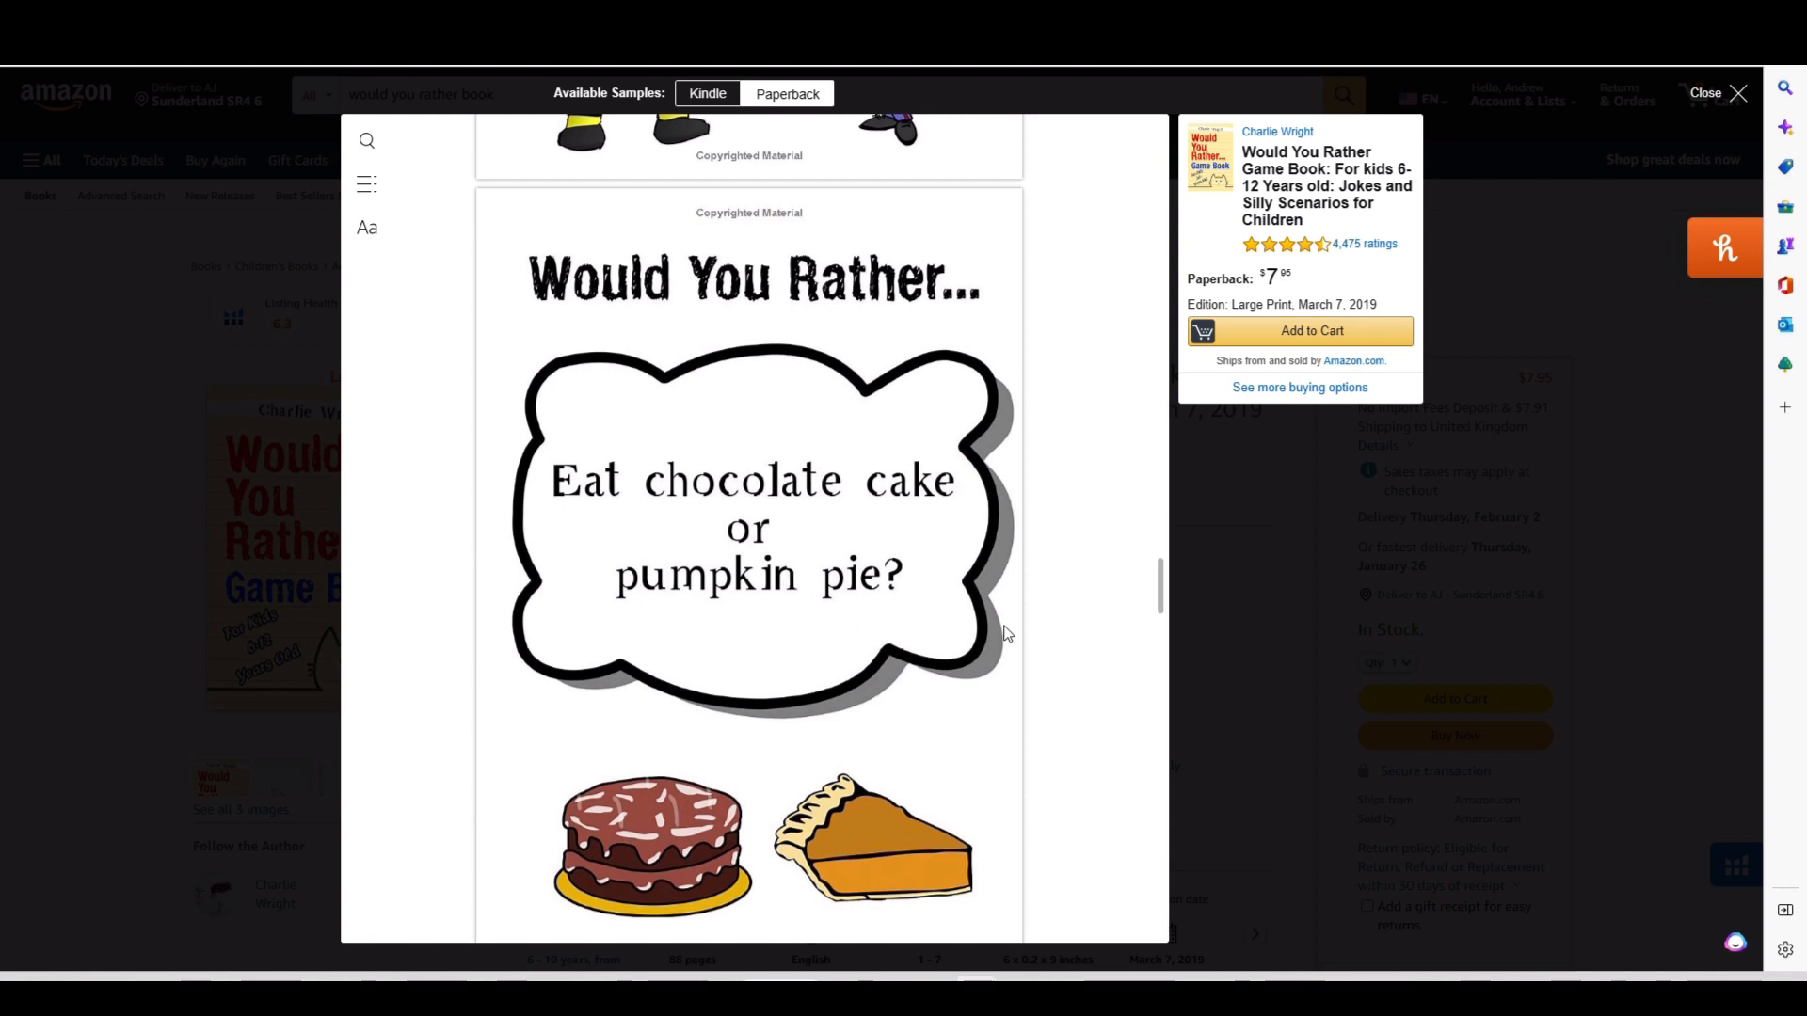
pyautogui.scroll(-4, 979, 583)
pyautogui.scroll(-5, 928, 731)
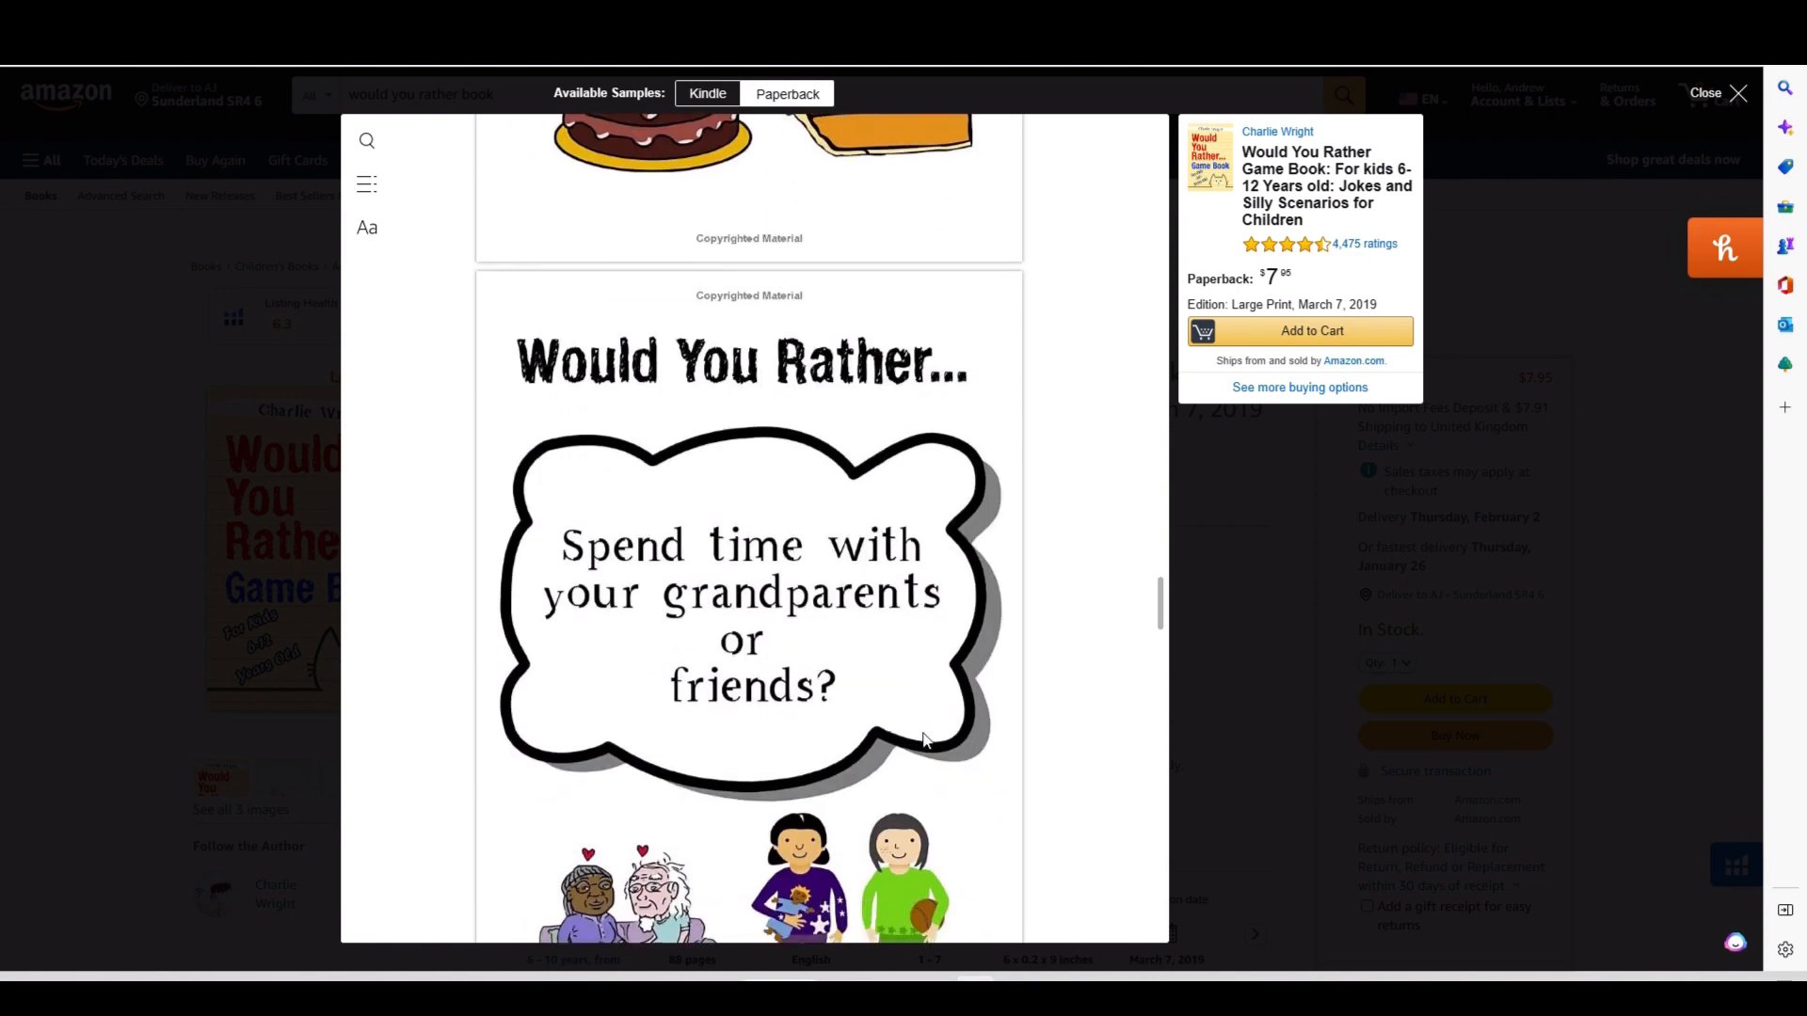
pyautogui.scroll(-2, 925, 739)
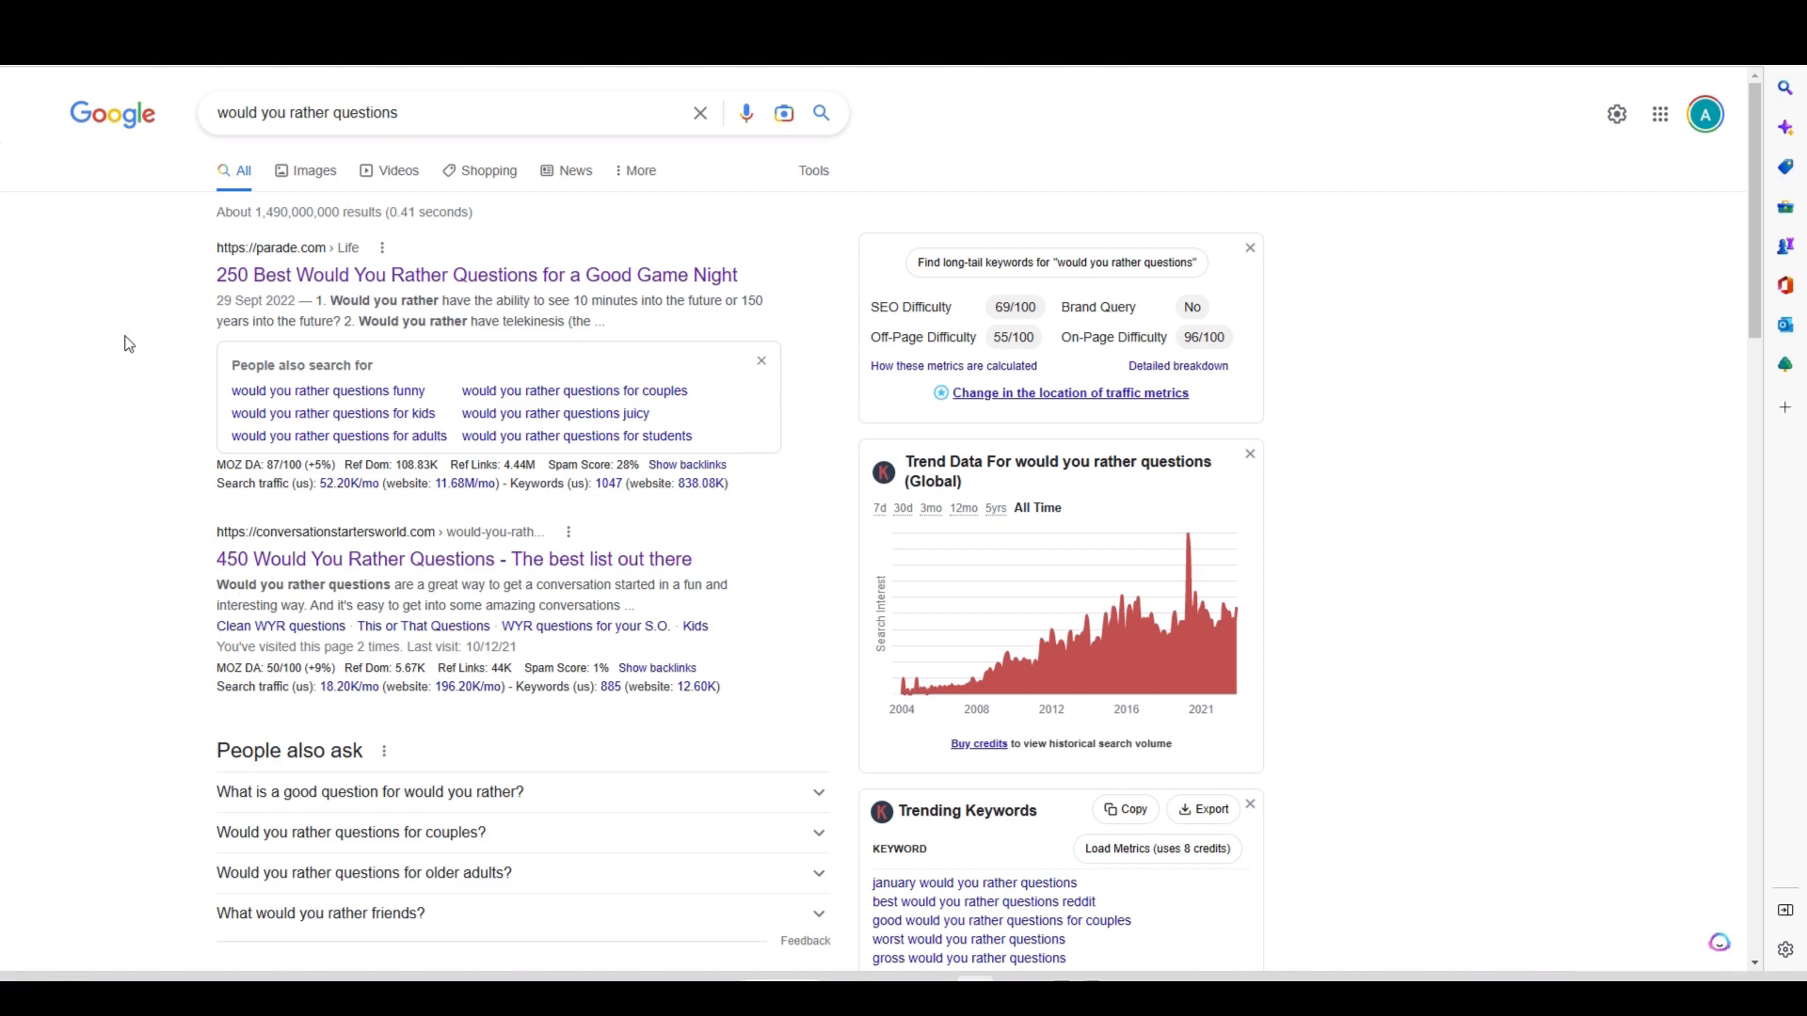
# Step: Open Parade's "250 Best Would You Rather Questions" article from the Google results and read its opening questions
pyautogui.scroll(-4, 124, 564)
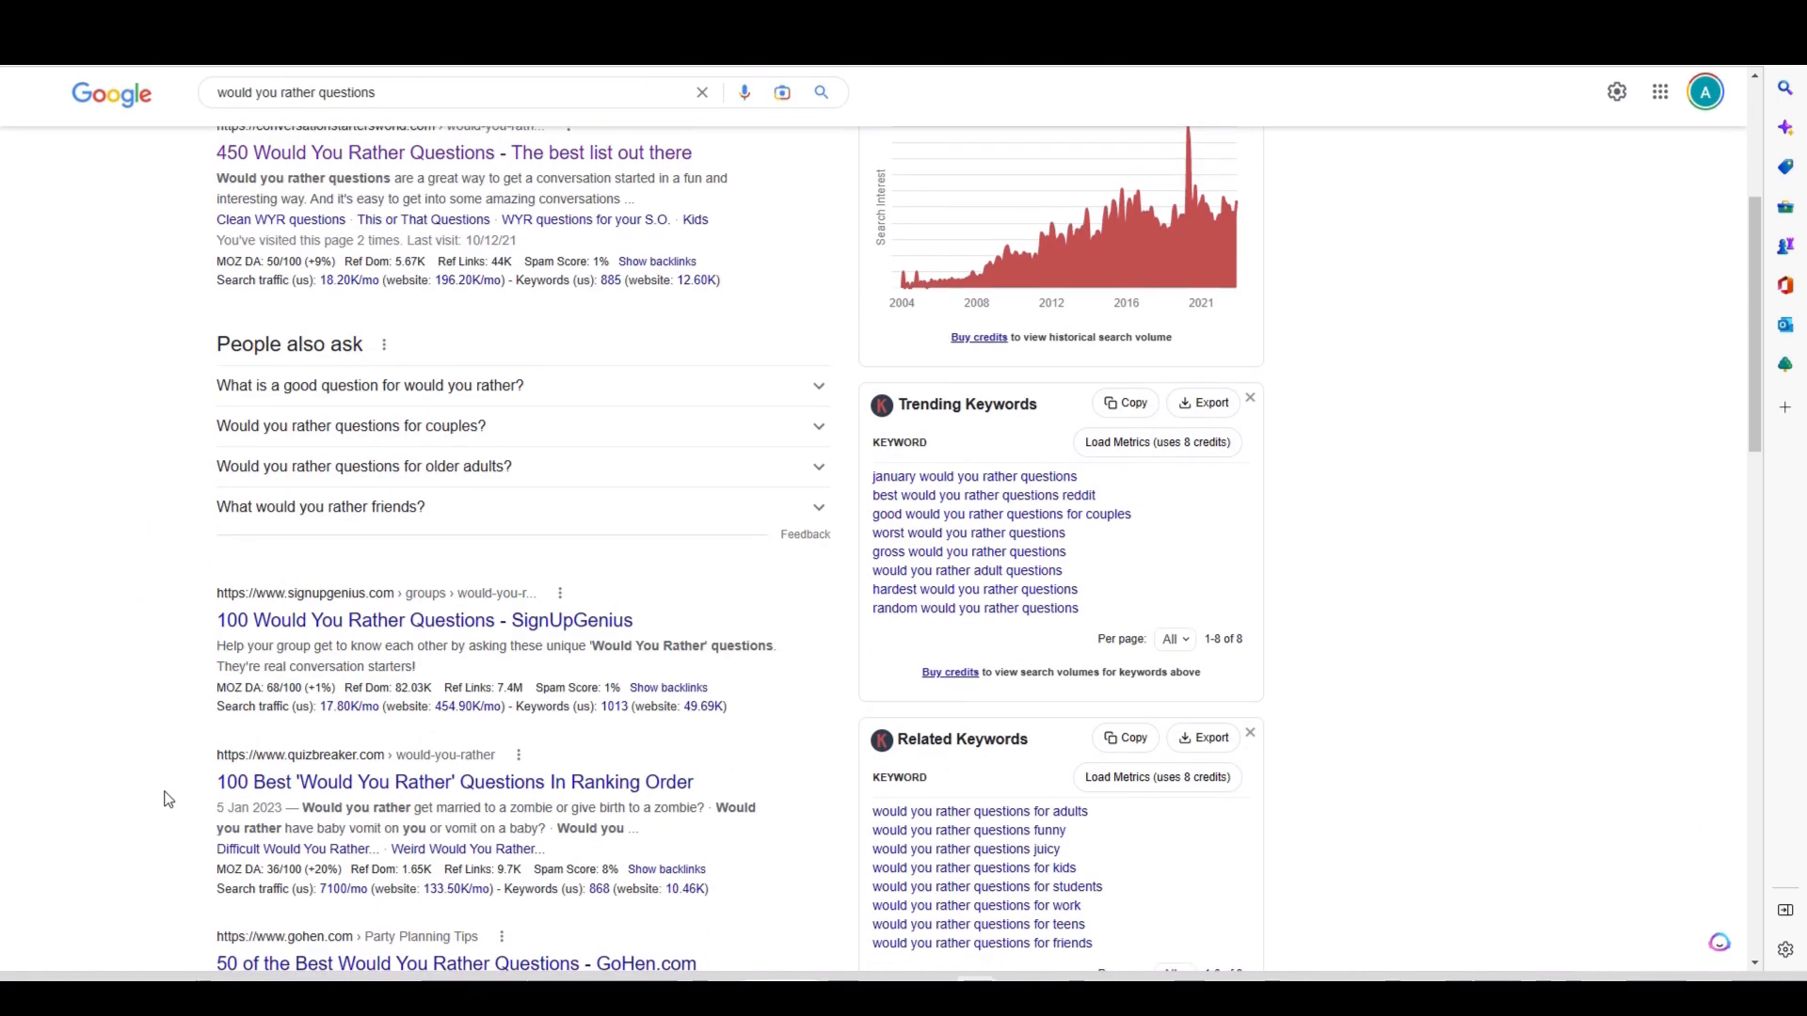
pyautogui.scroll(-2, 188, 820)
pyautogui.scroll(6, 189, 821)
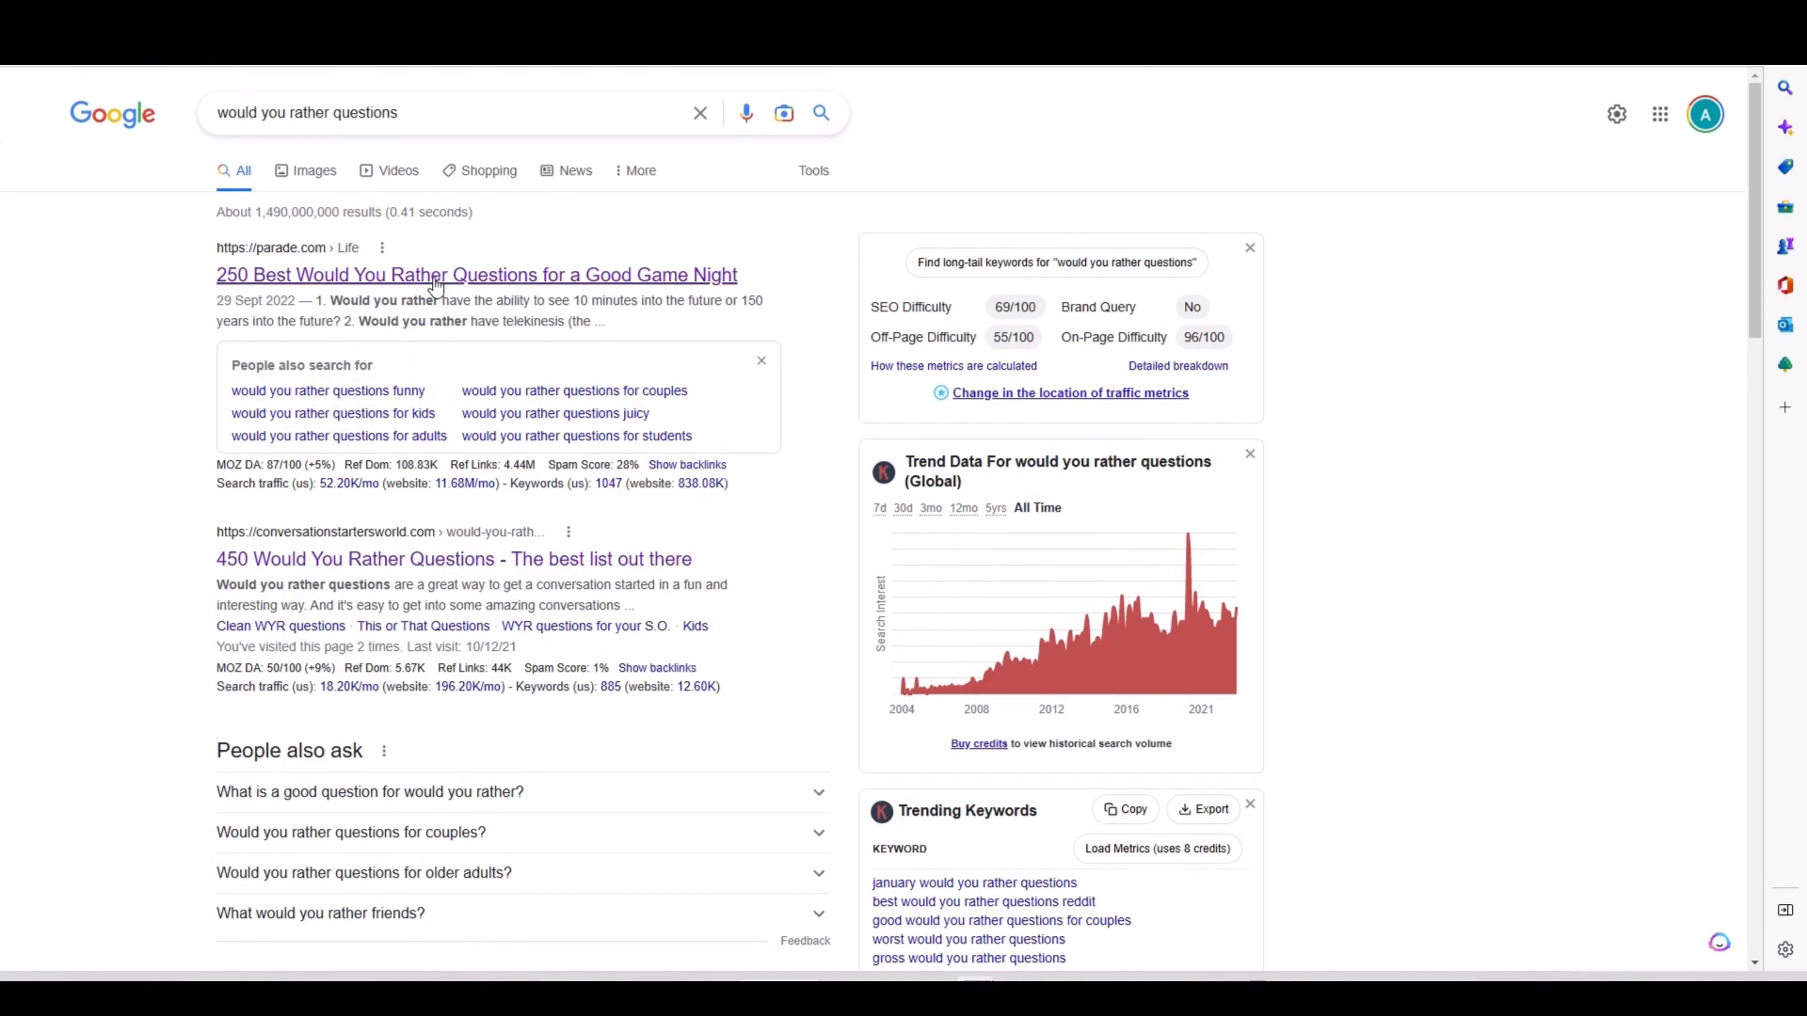
pyautogui.click(346, 275)
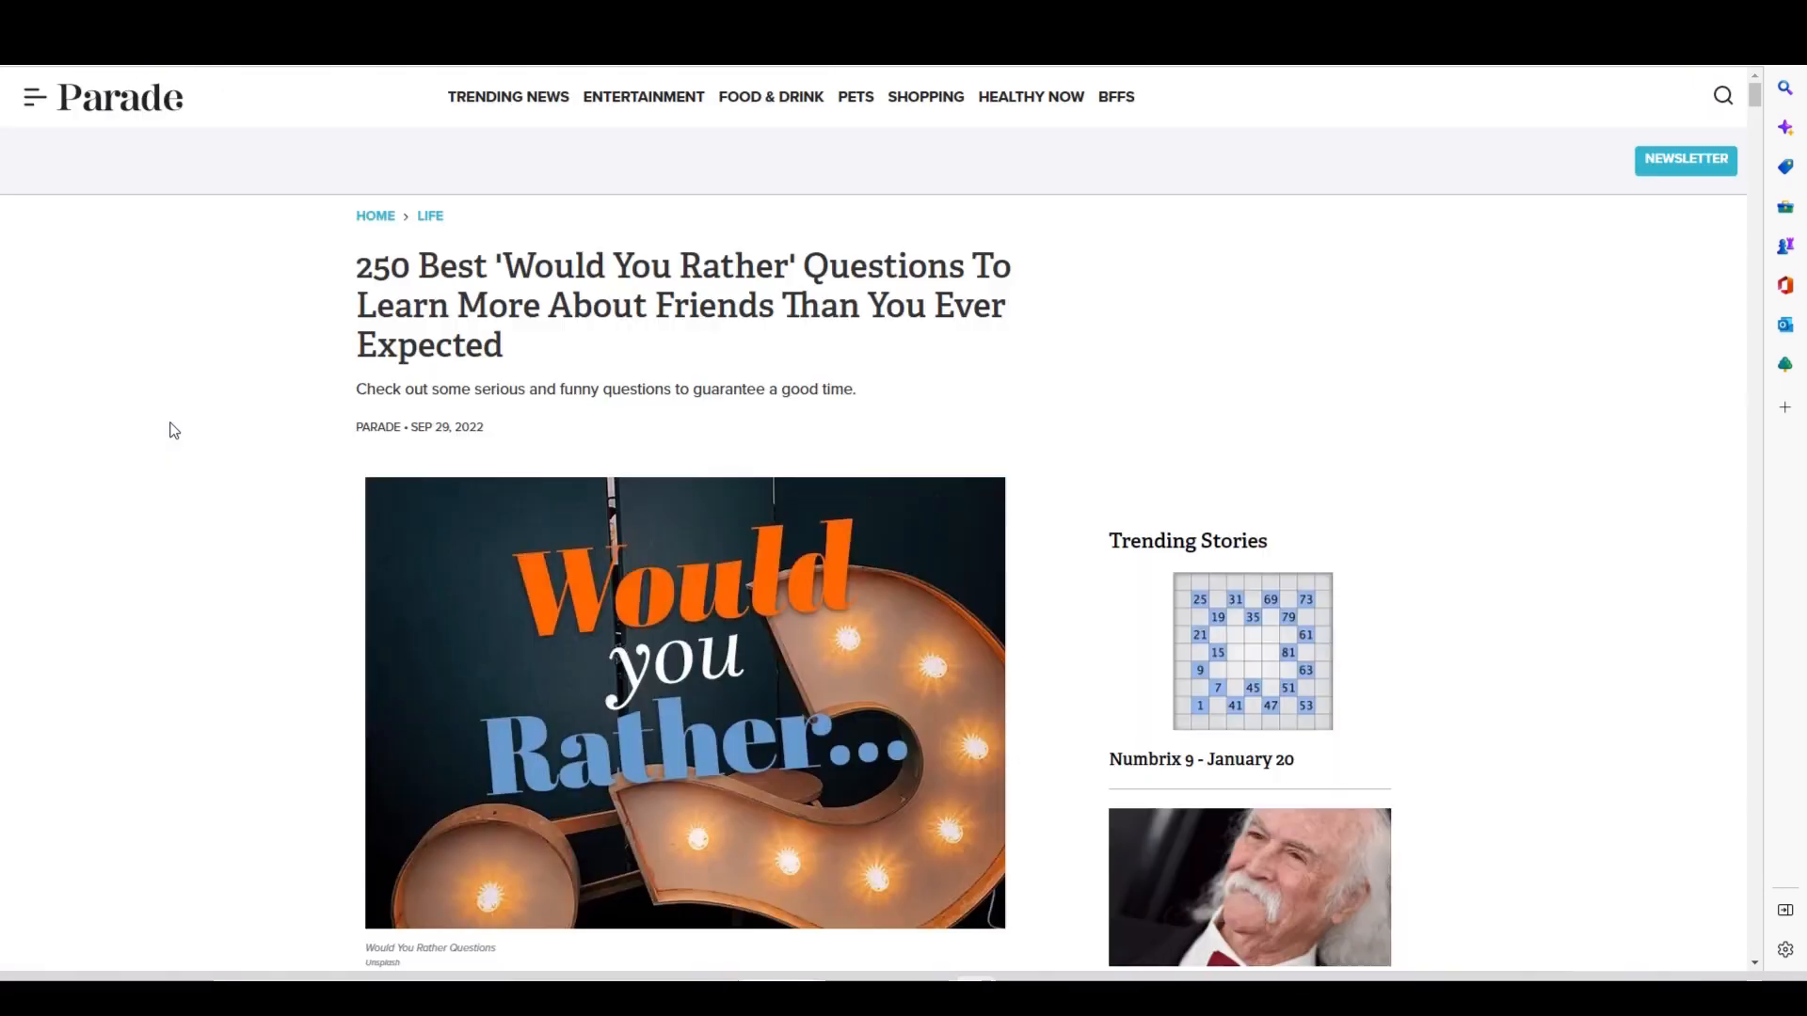
pyautogui.scroll(-8, 210, 517)
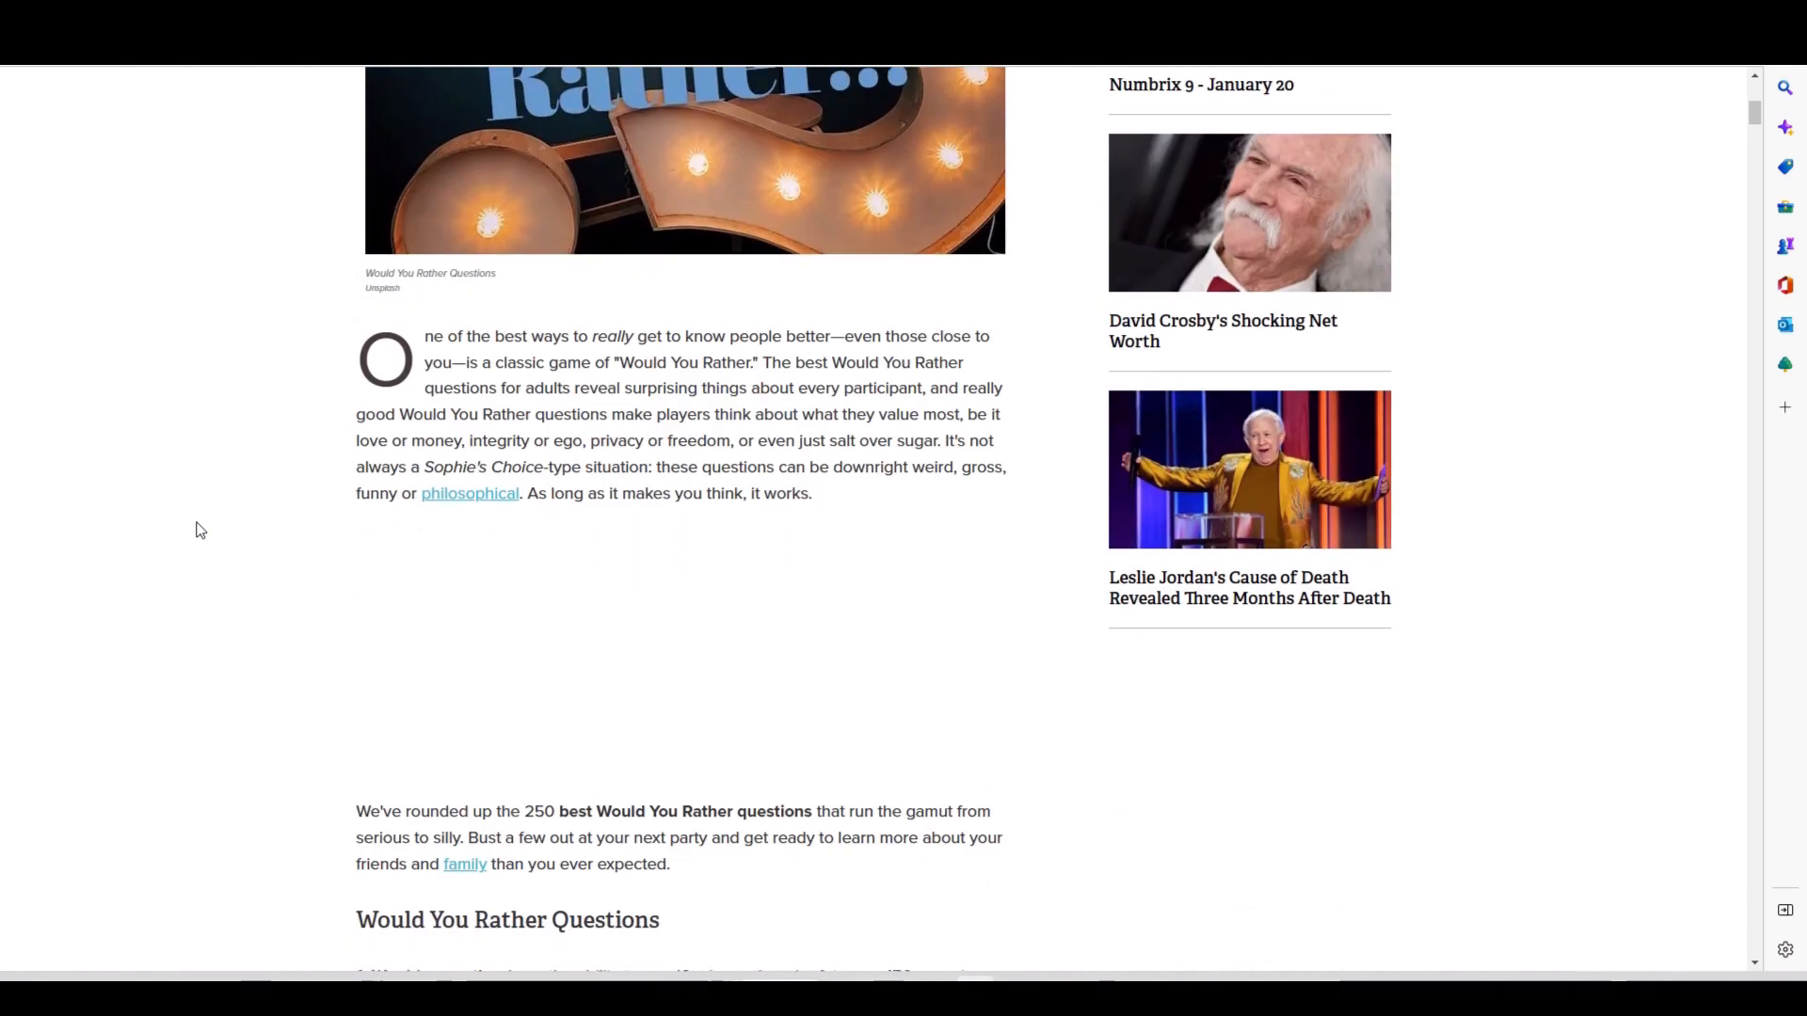
pyautogui.scroll(-3, 200, 530)
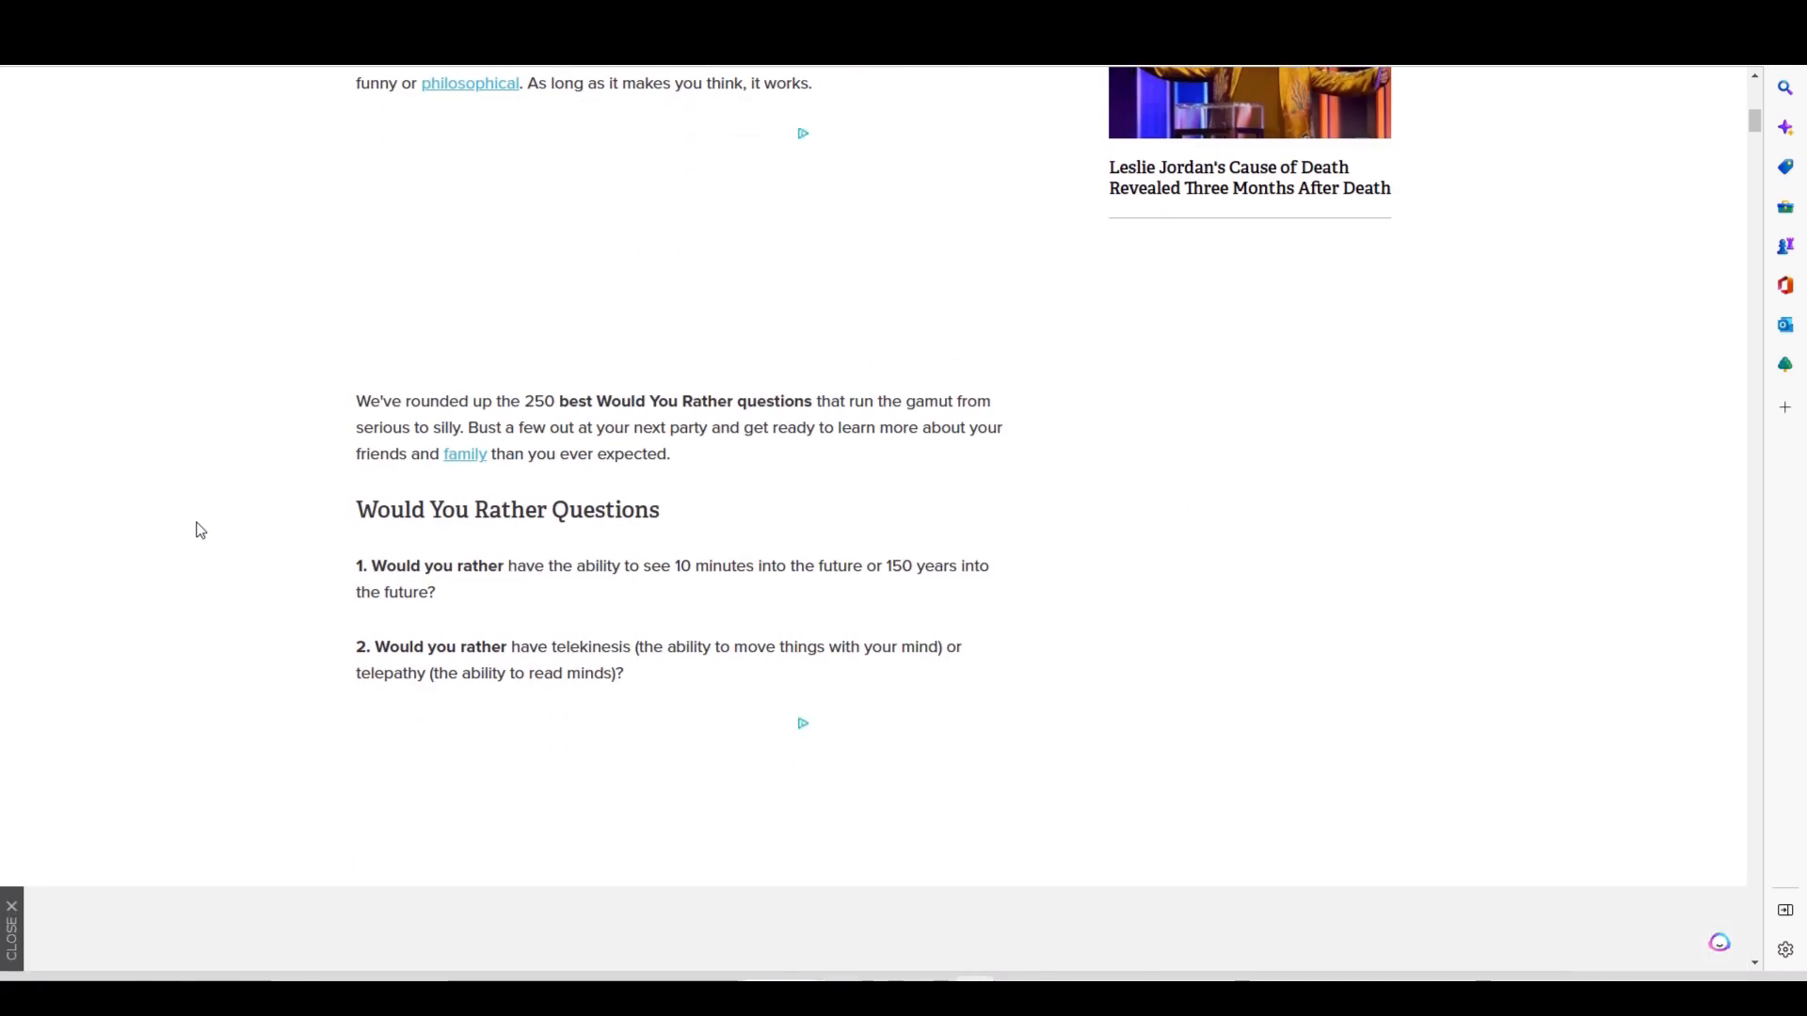
pyautogui.scroll(-1, 200, 530)
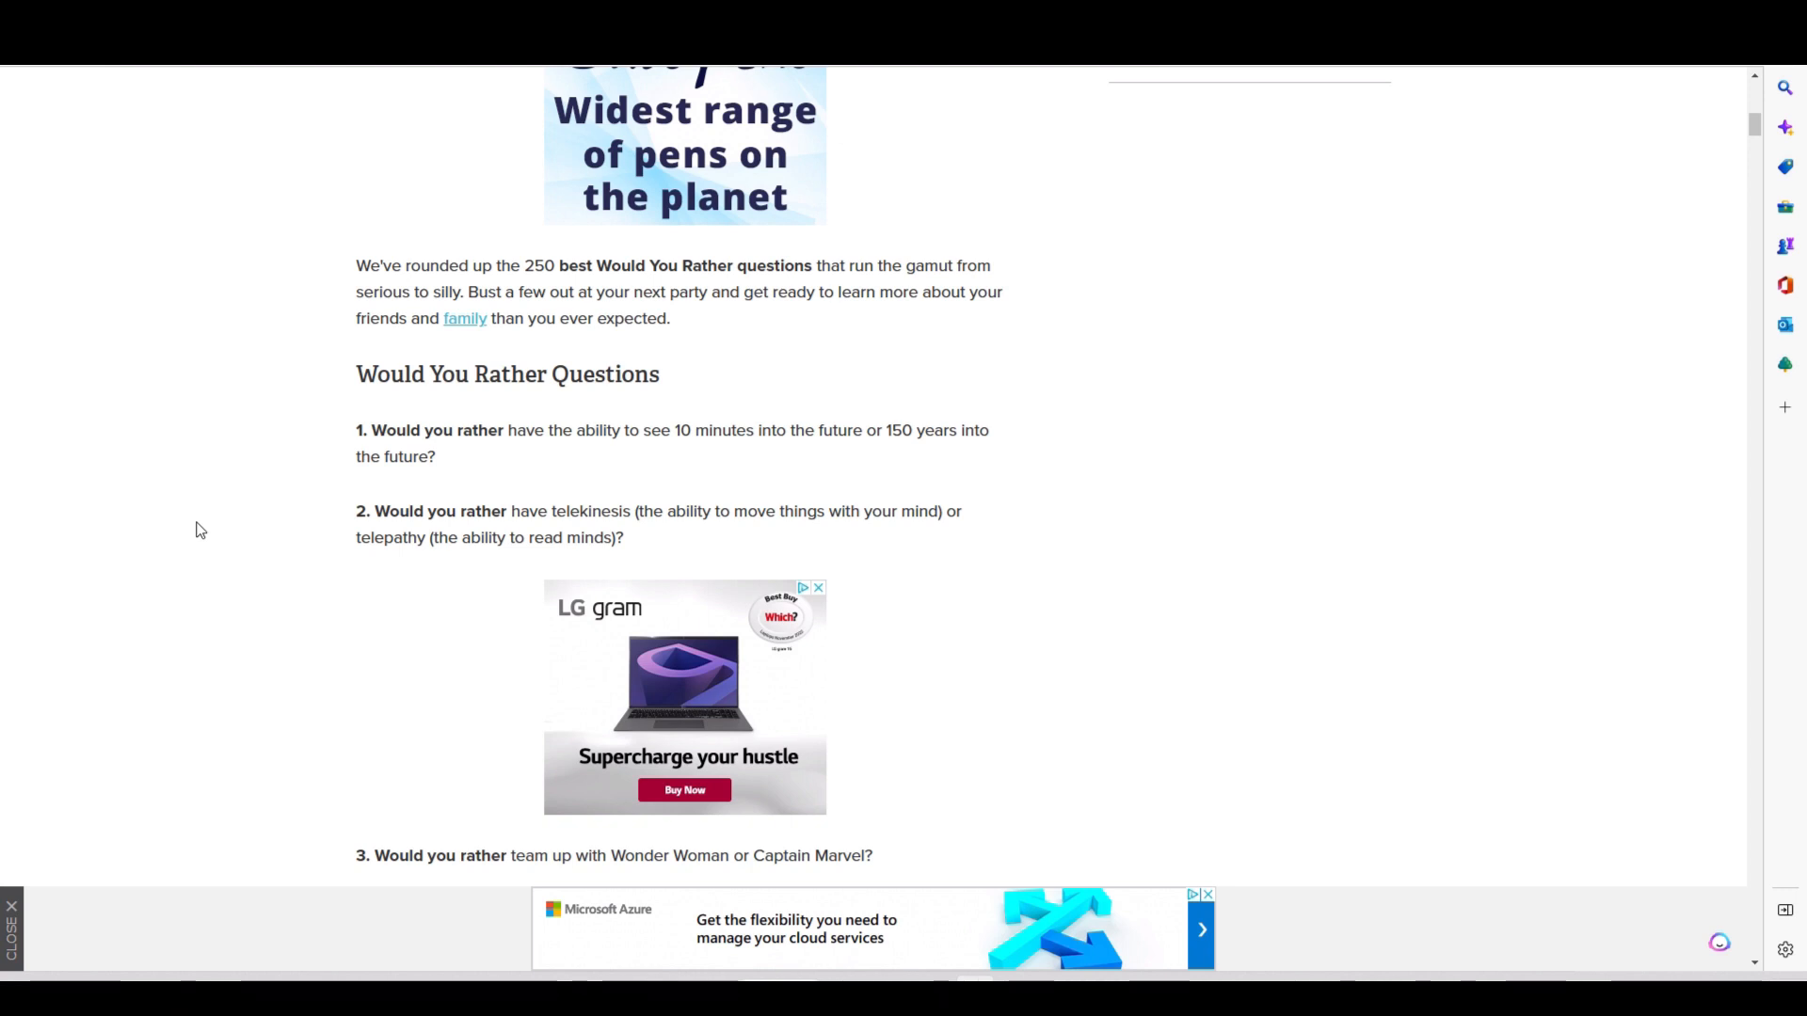
pyautogui.scroll(-1, 199, 530)
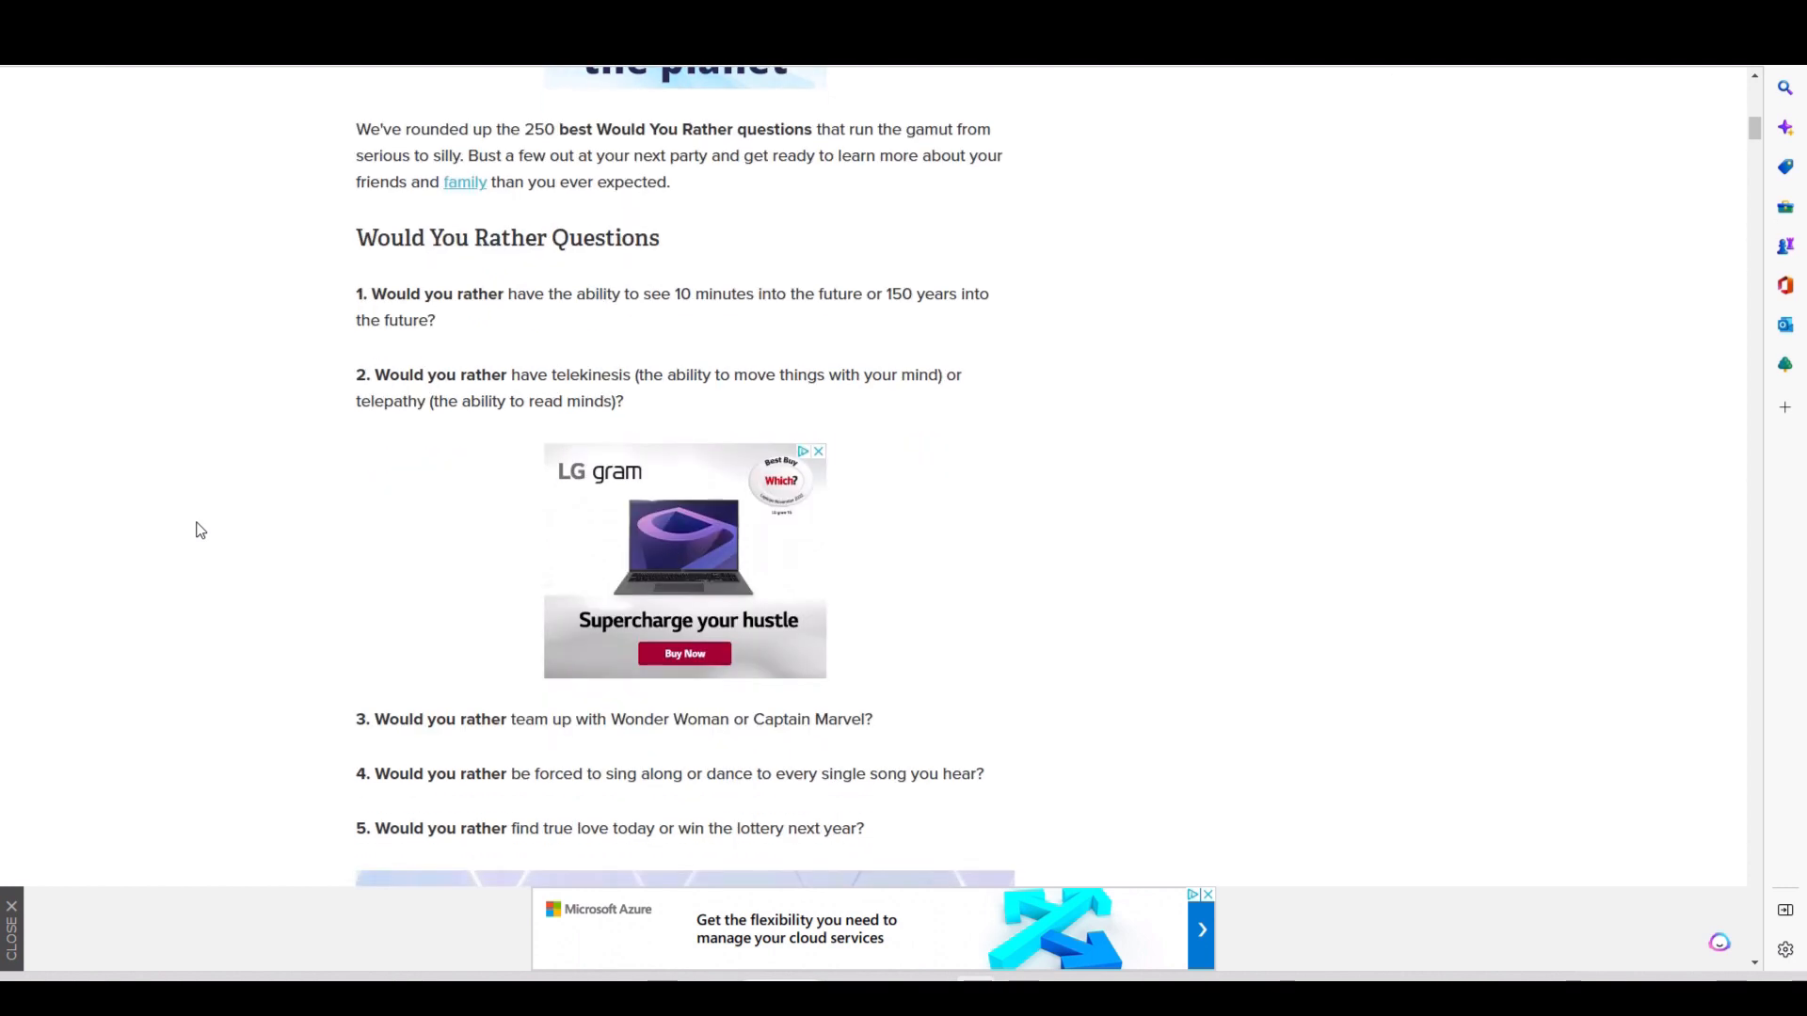
pyautogui.scroll(-2, 198, 530)
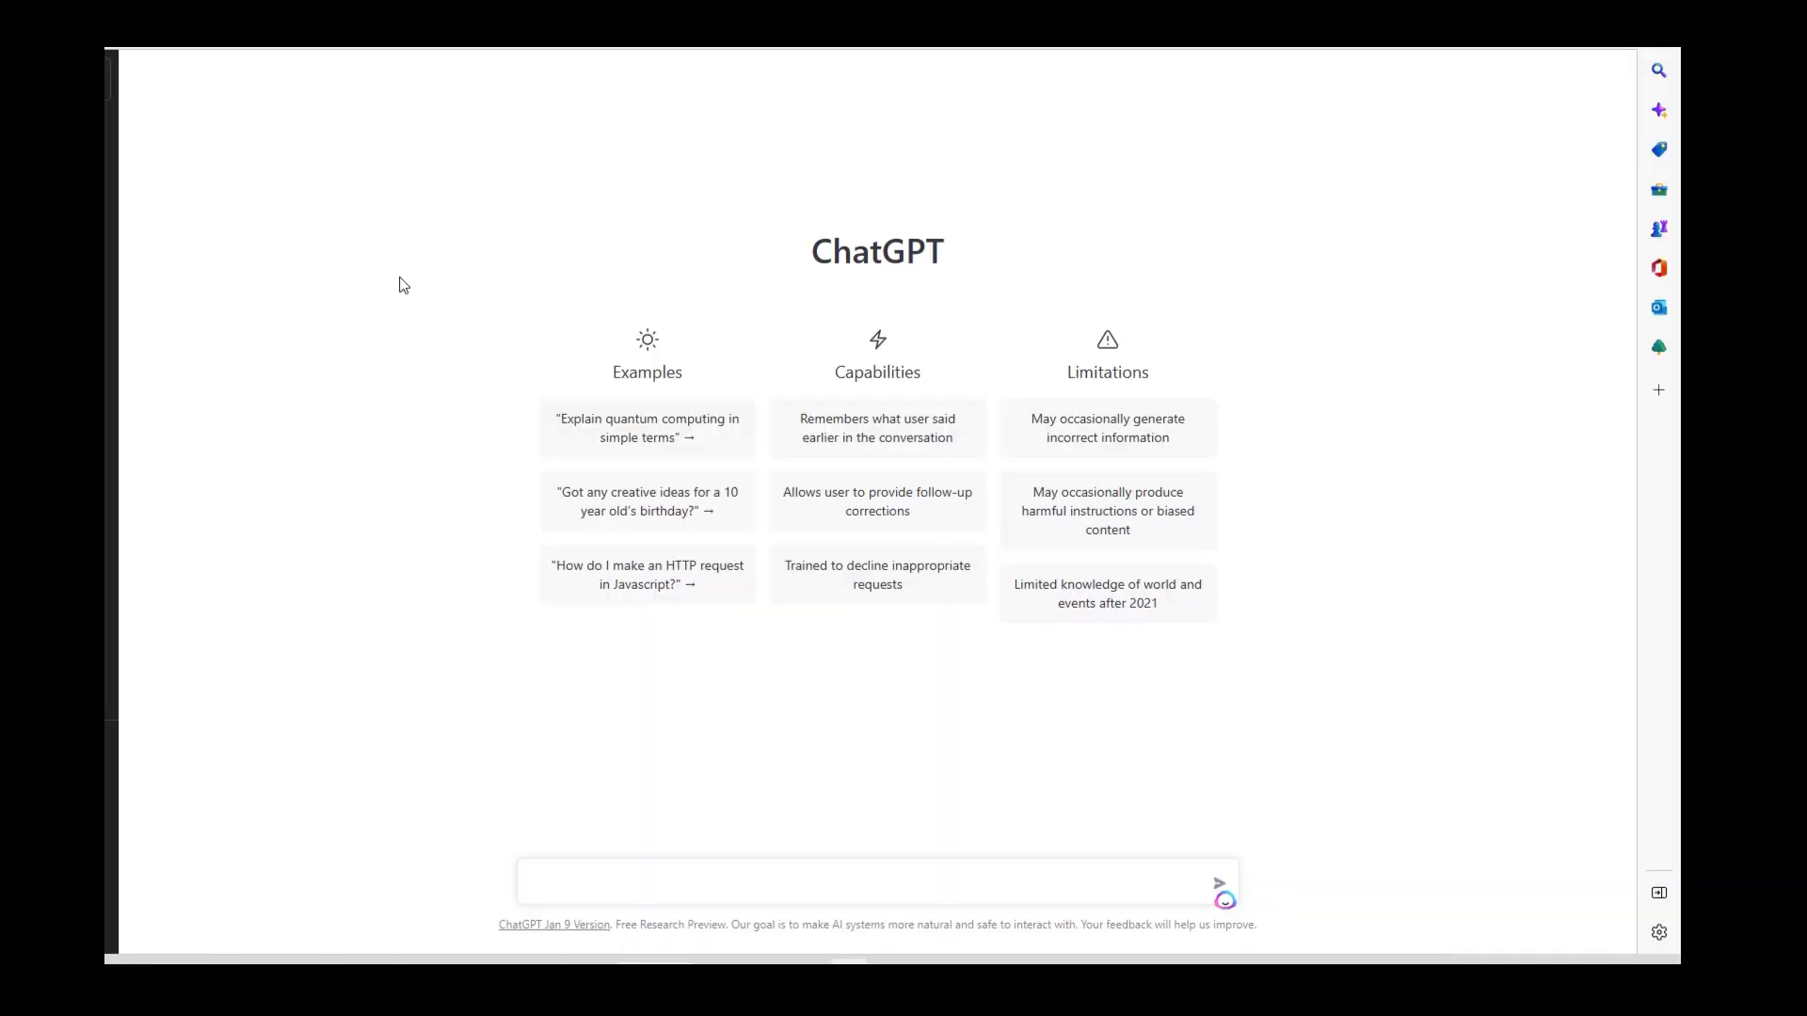
# Step: Ask ChatGPT to "give me 50 ridiculous would you rather questions" and review the generated list
pyautogui.click(772, 877)
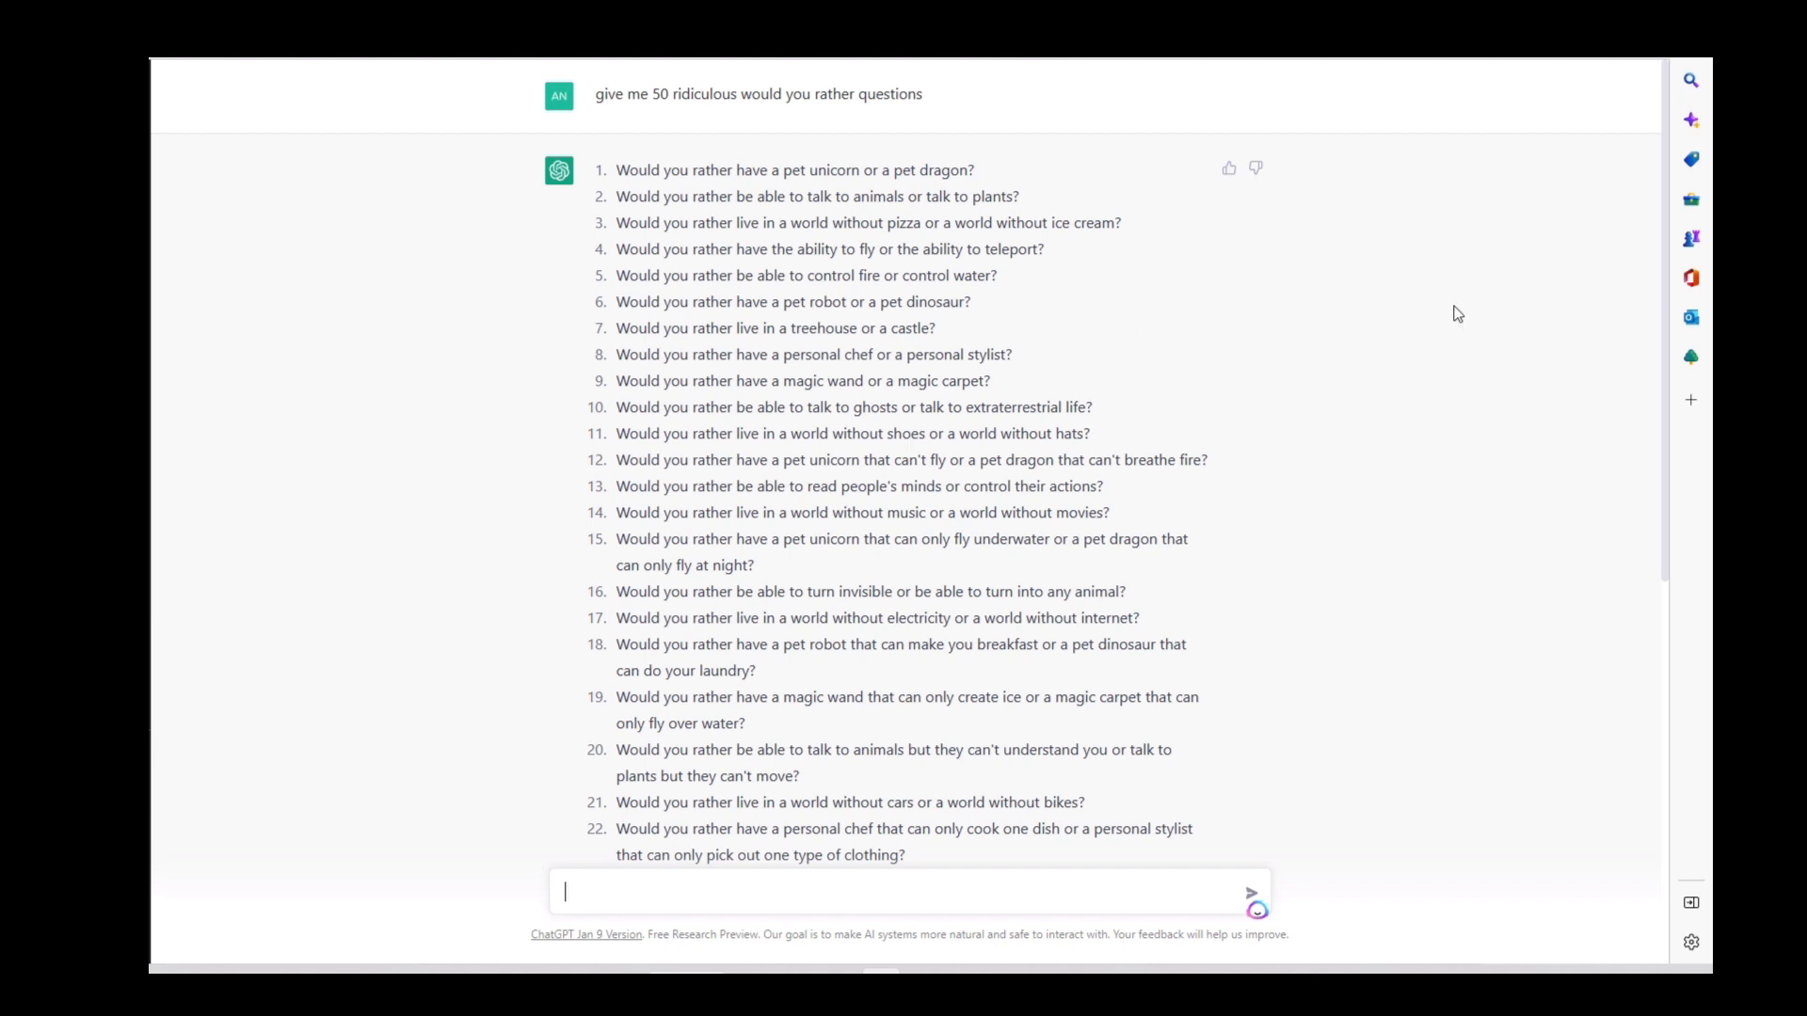
pyautogui.scroll(-7, 1136, 392)
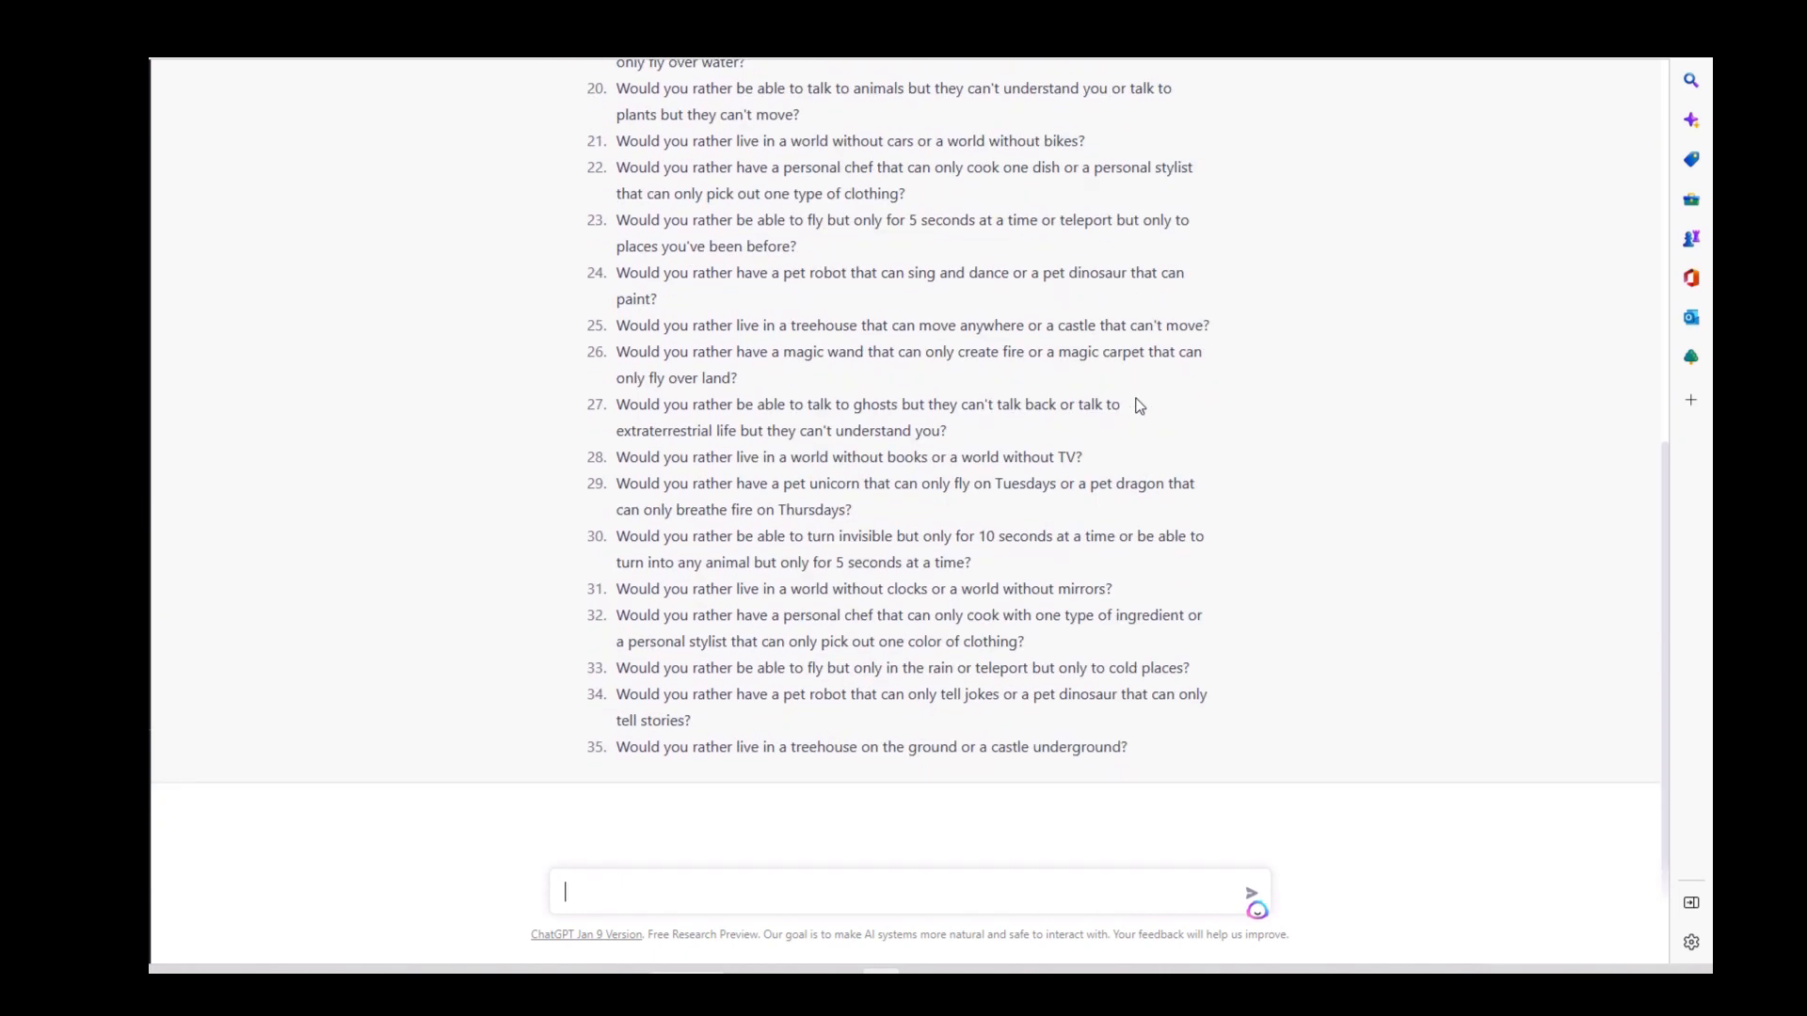
pyautogui.scroll(10, 1139, 405)
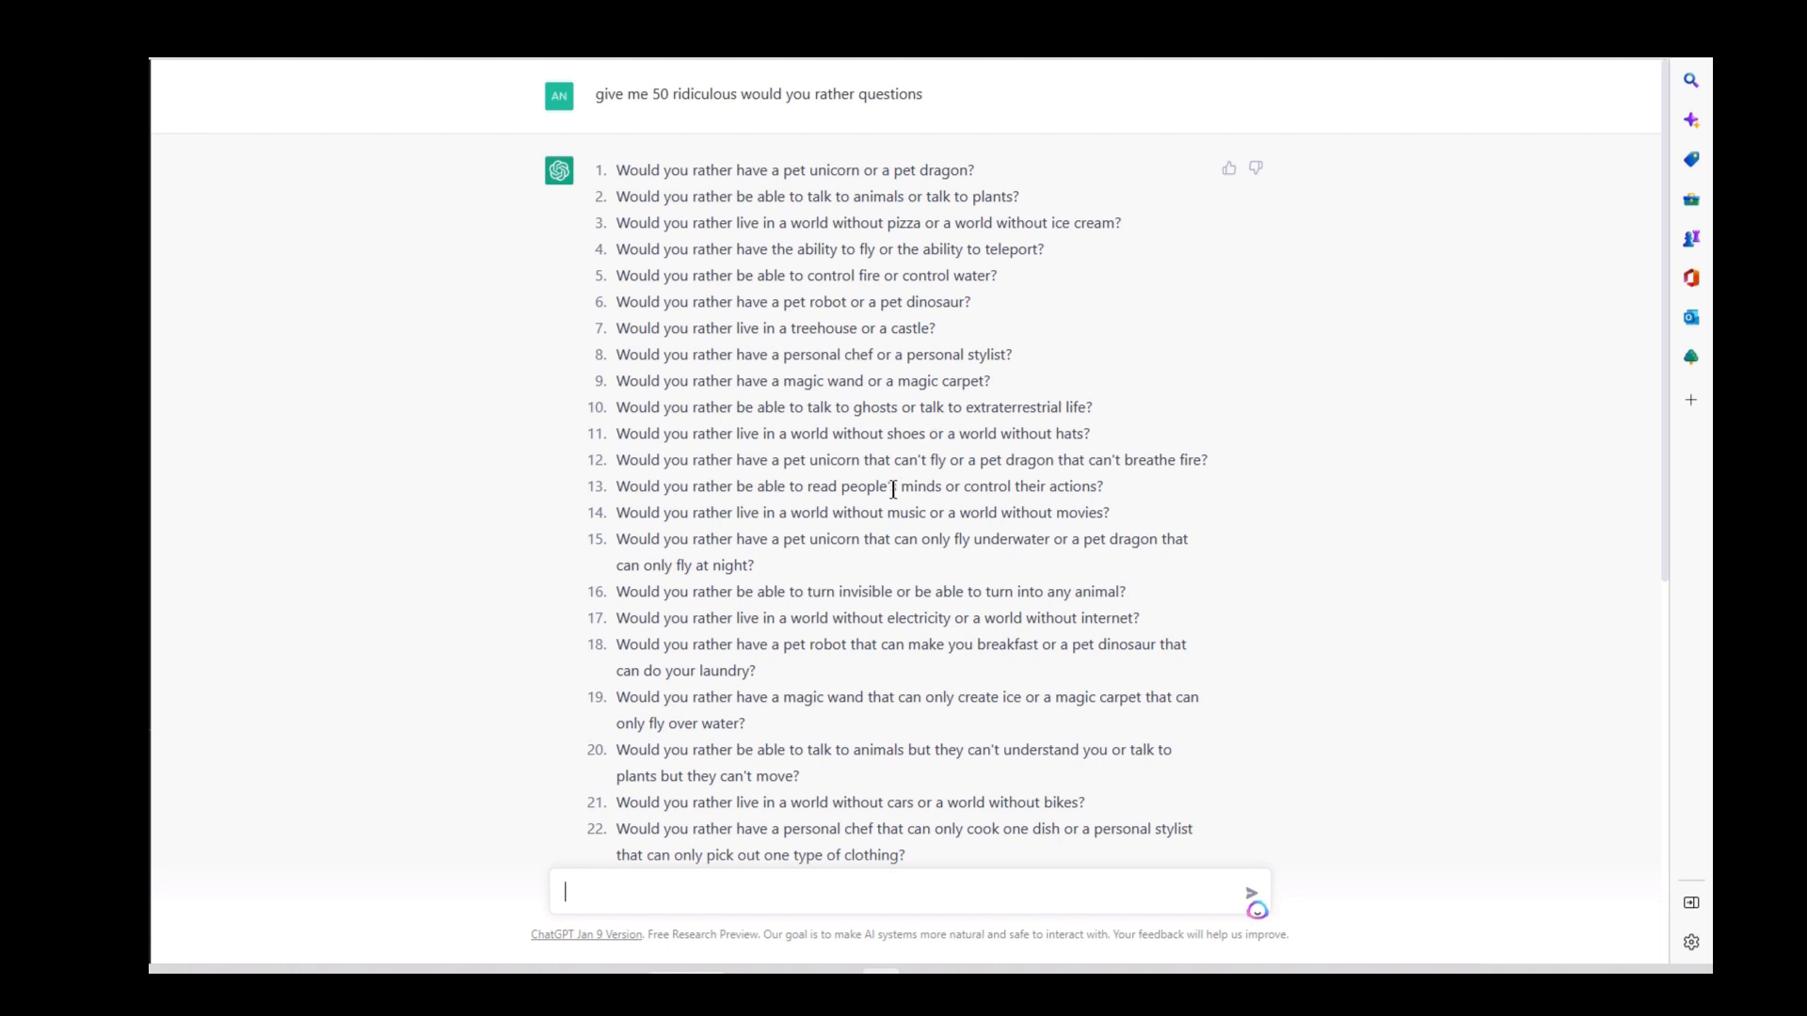
pyautogui.scroll(-4, 849, 530)
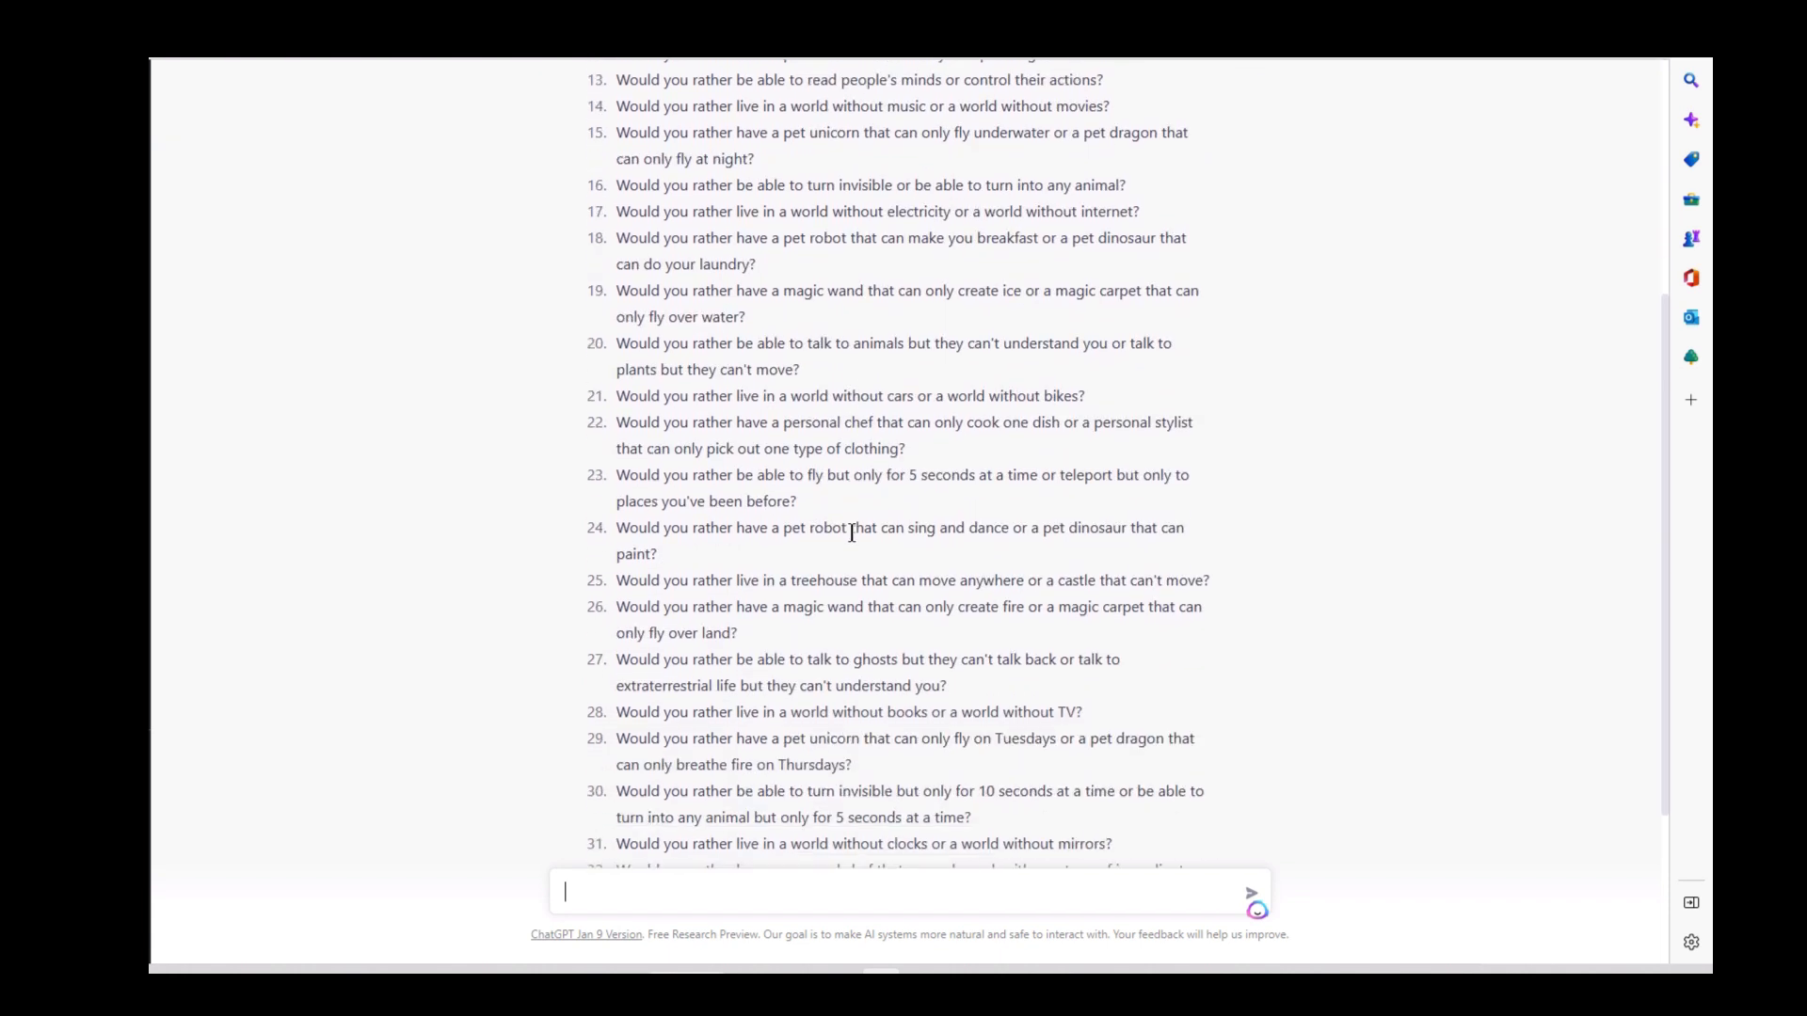
pyautogui.scroll(-3, 852, 532)
pyautogui.scroll(7, 851, 533)
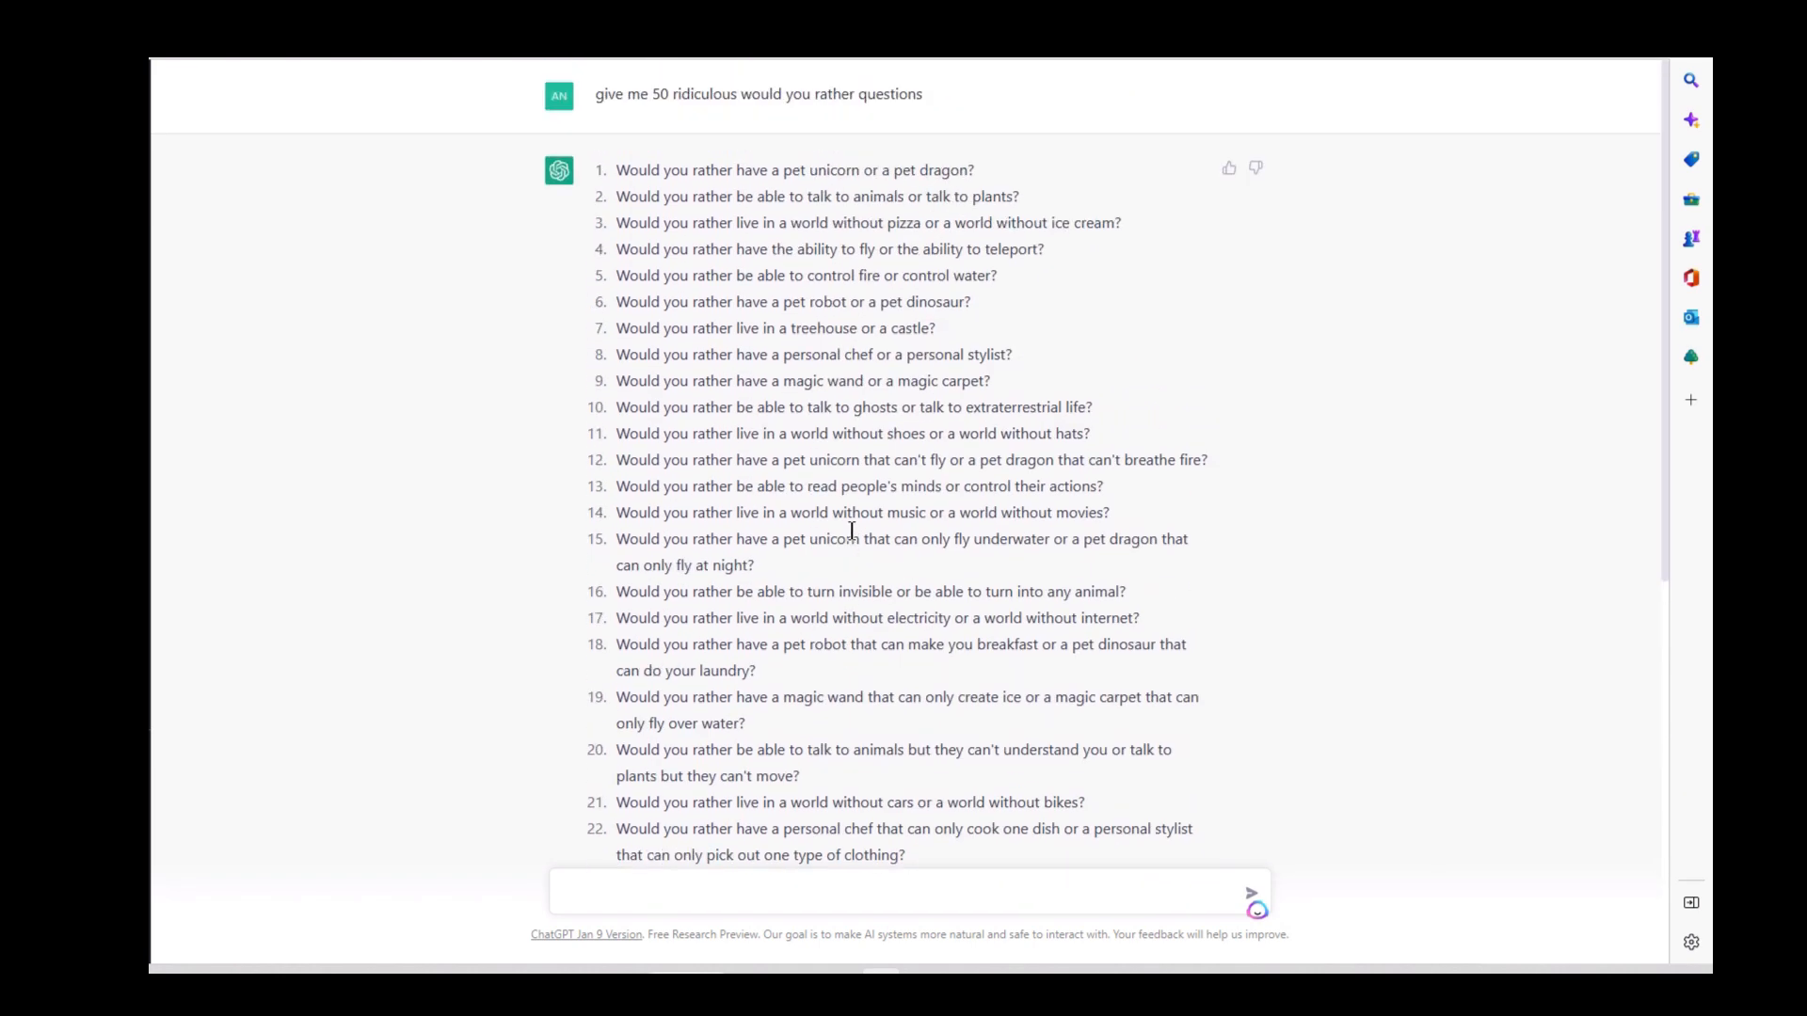
# Step: Copy the entire list of generated would you rather questions from ChatGPT's answer
pyautogui.moveTo(613, 174); pyautogui.dragTo(1231, 779)
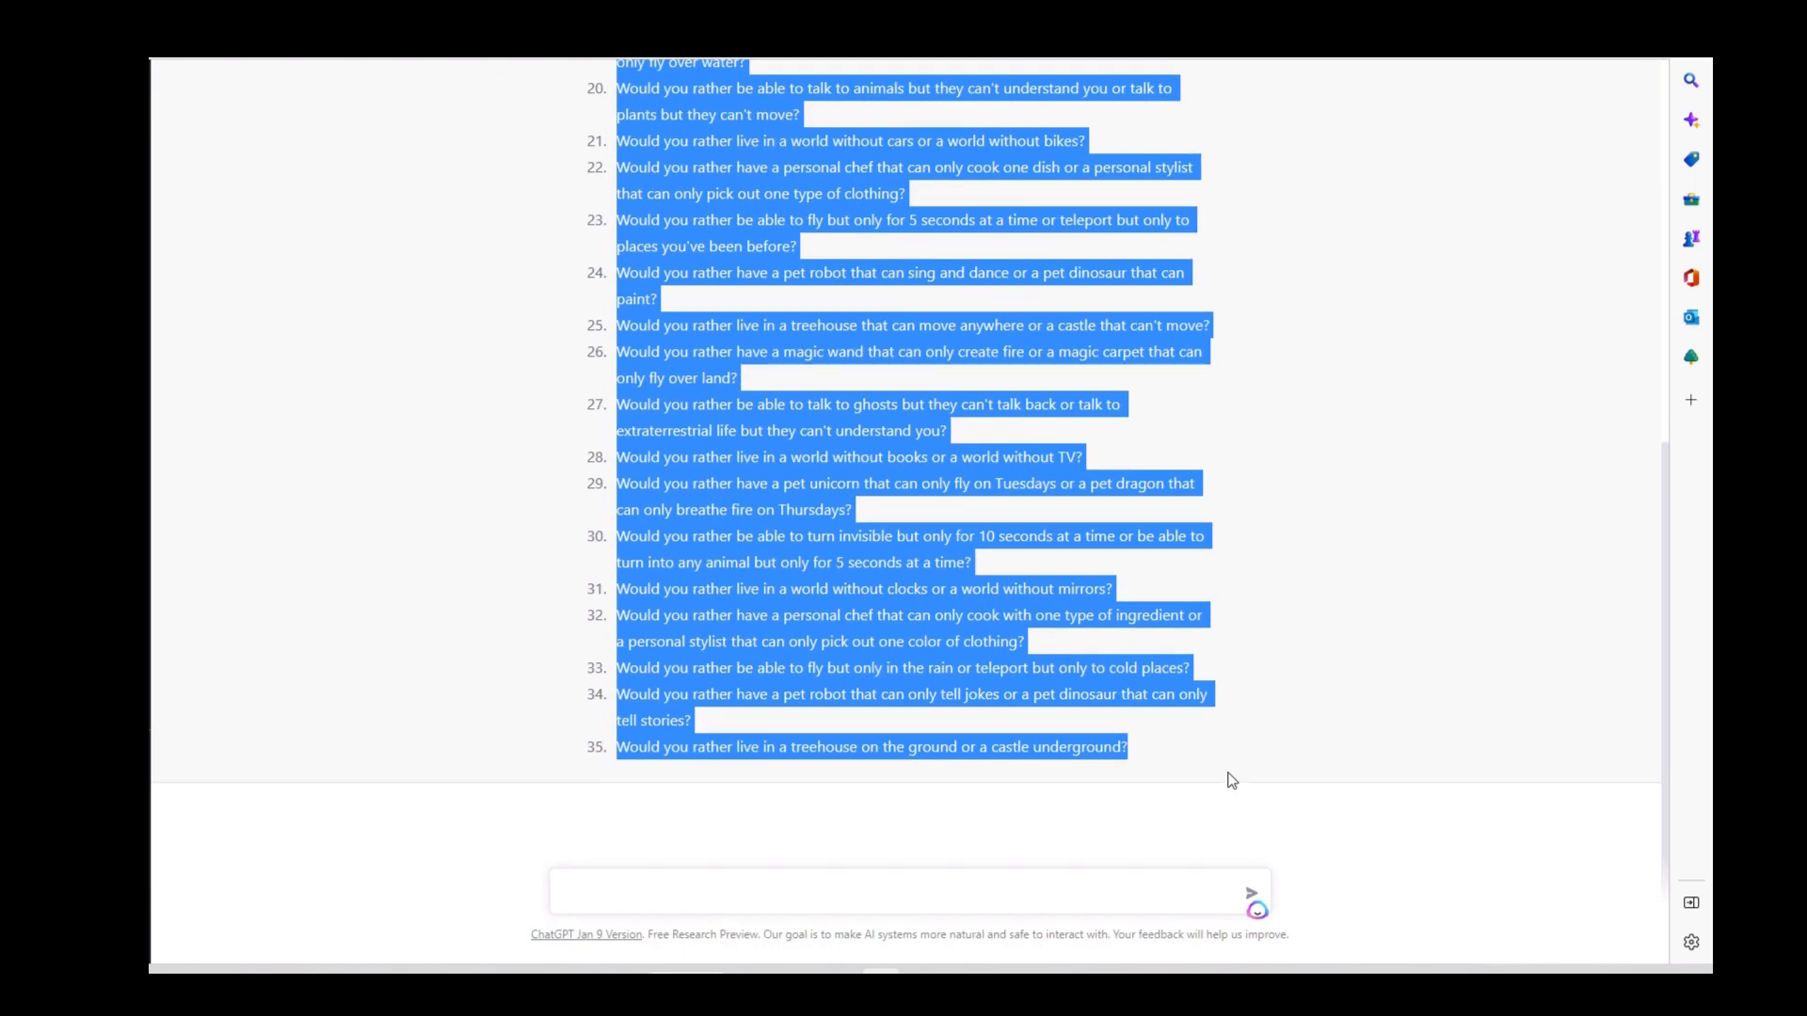
pyautogui.rightClick(1080, 757)
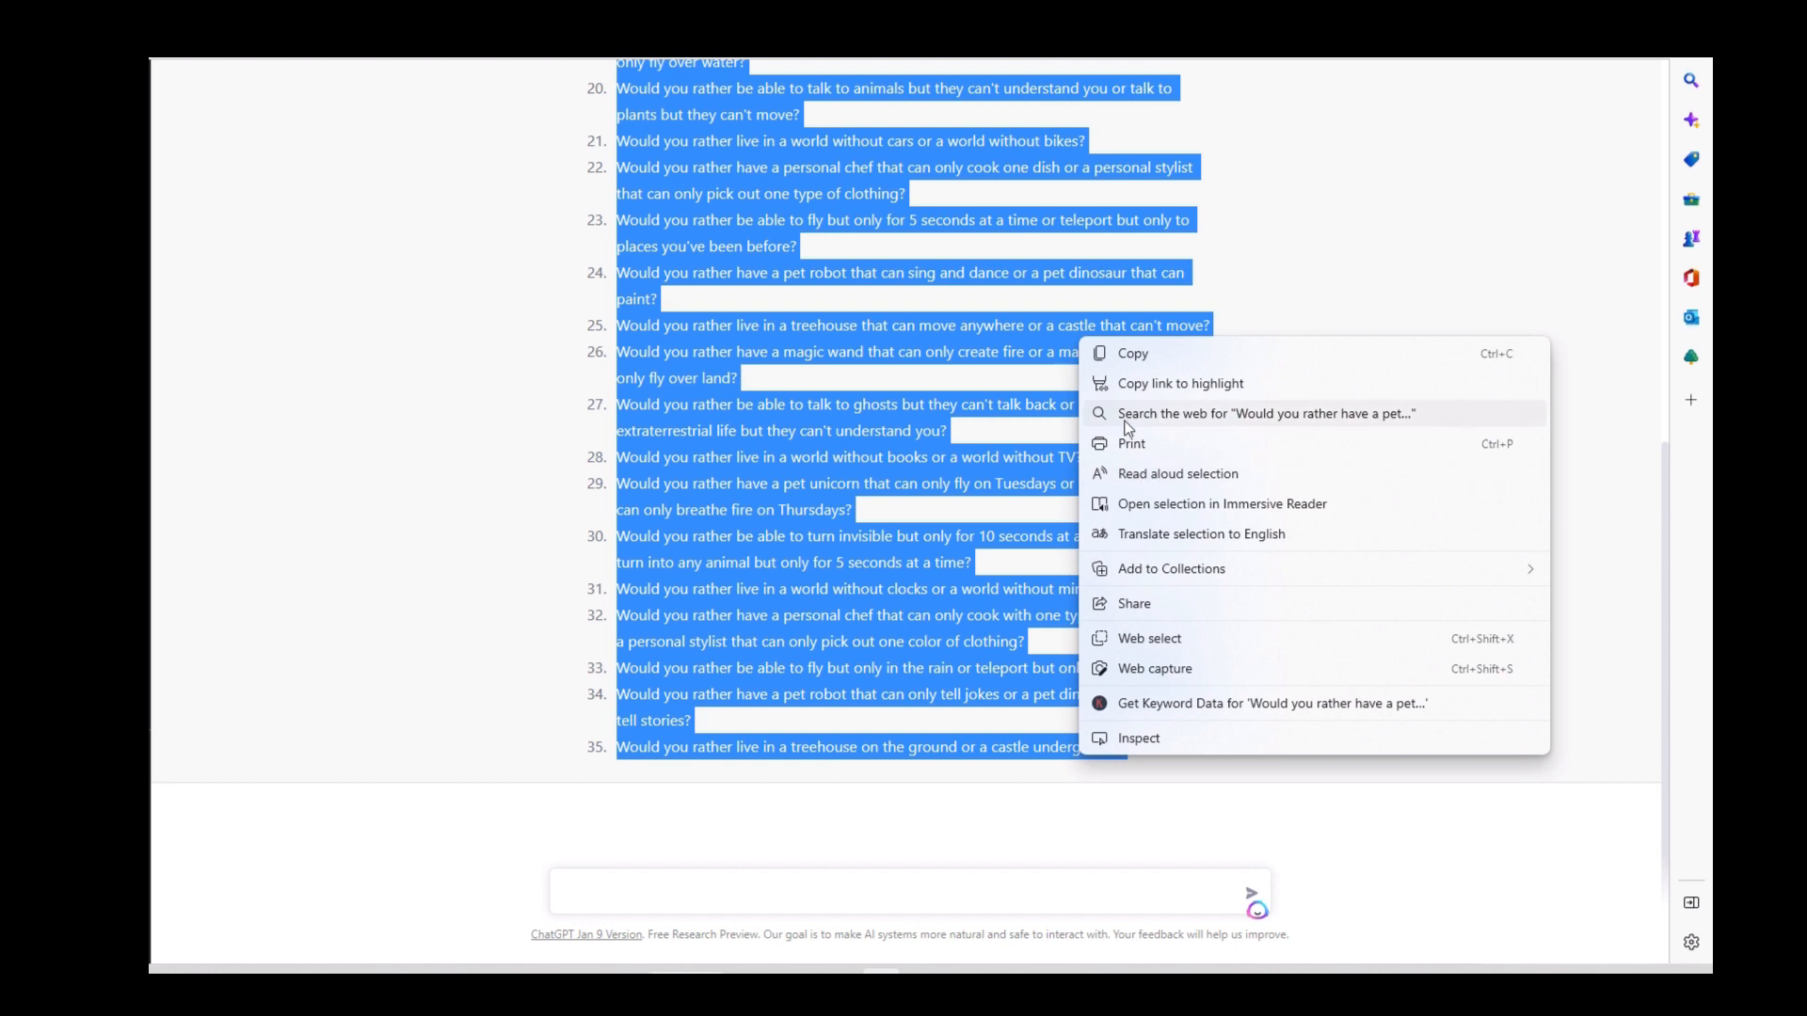
pyautogui.click(1134, 354)
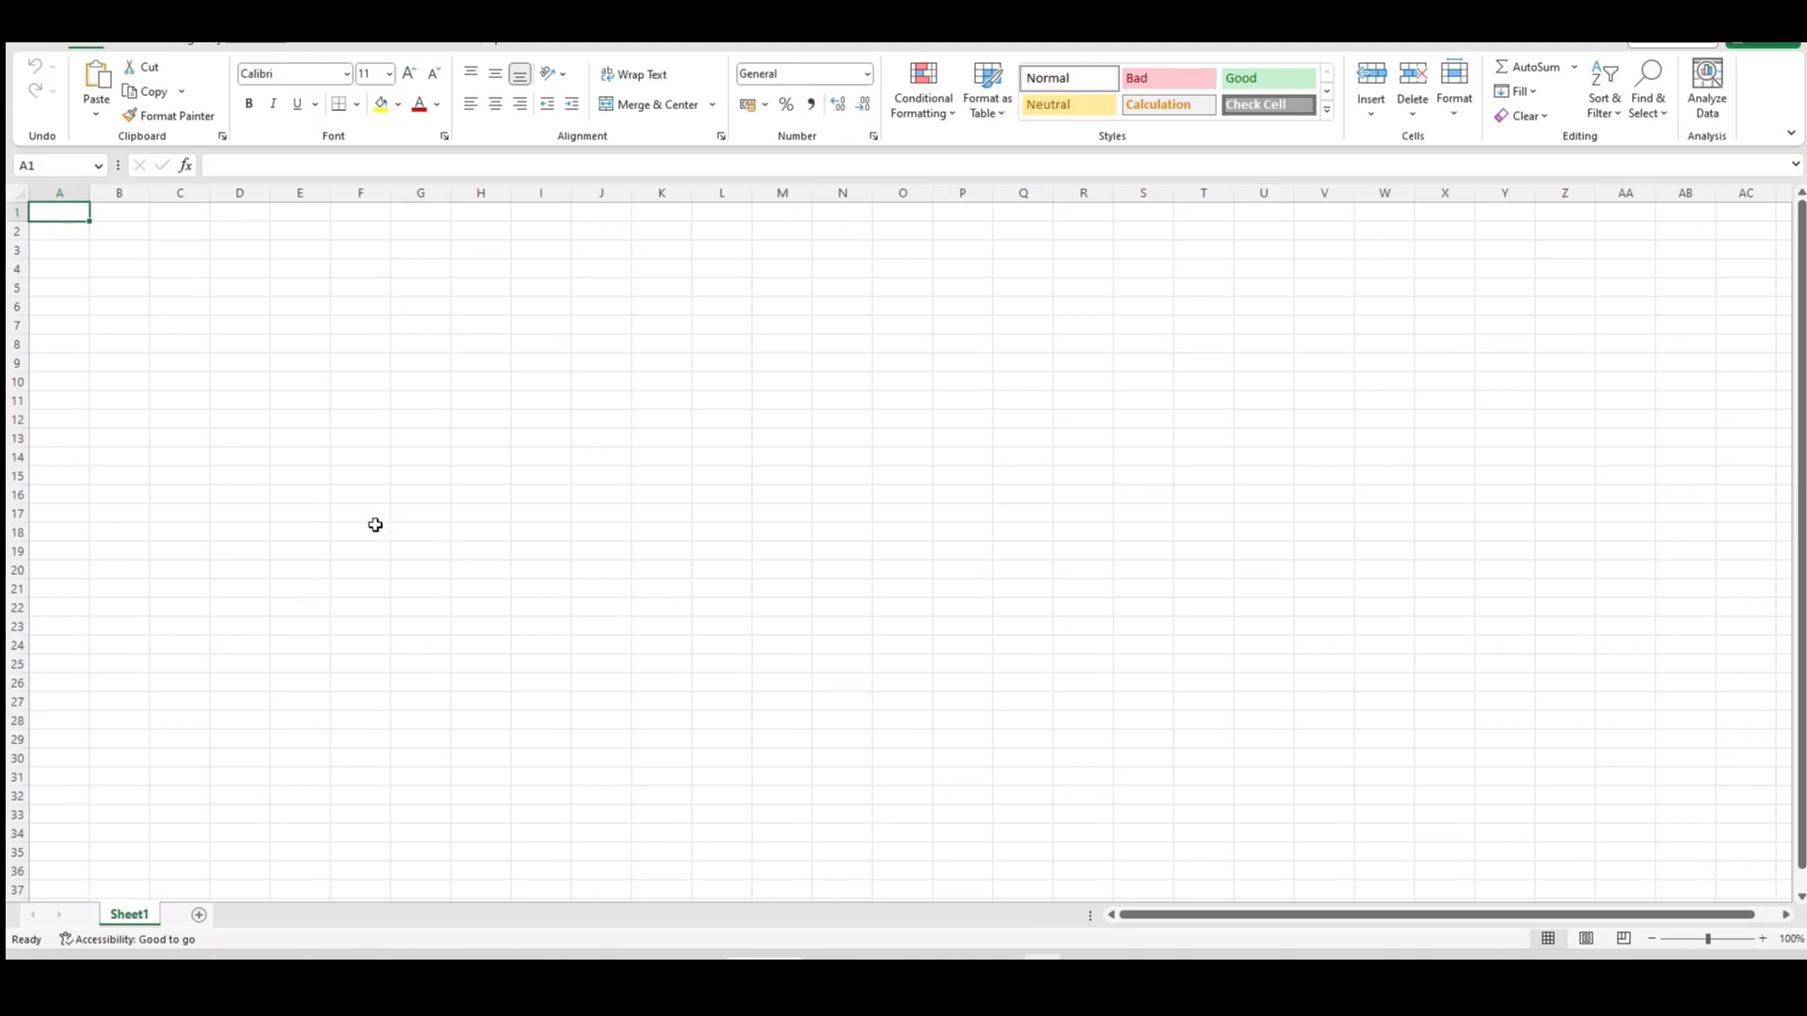
# Step: In Excel, paste the copied questions from cell A1 downward with source formatting and autofit the width of column A
pyautogui.rightClick(51, 212)
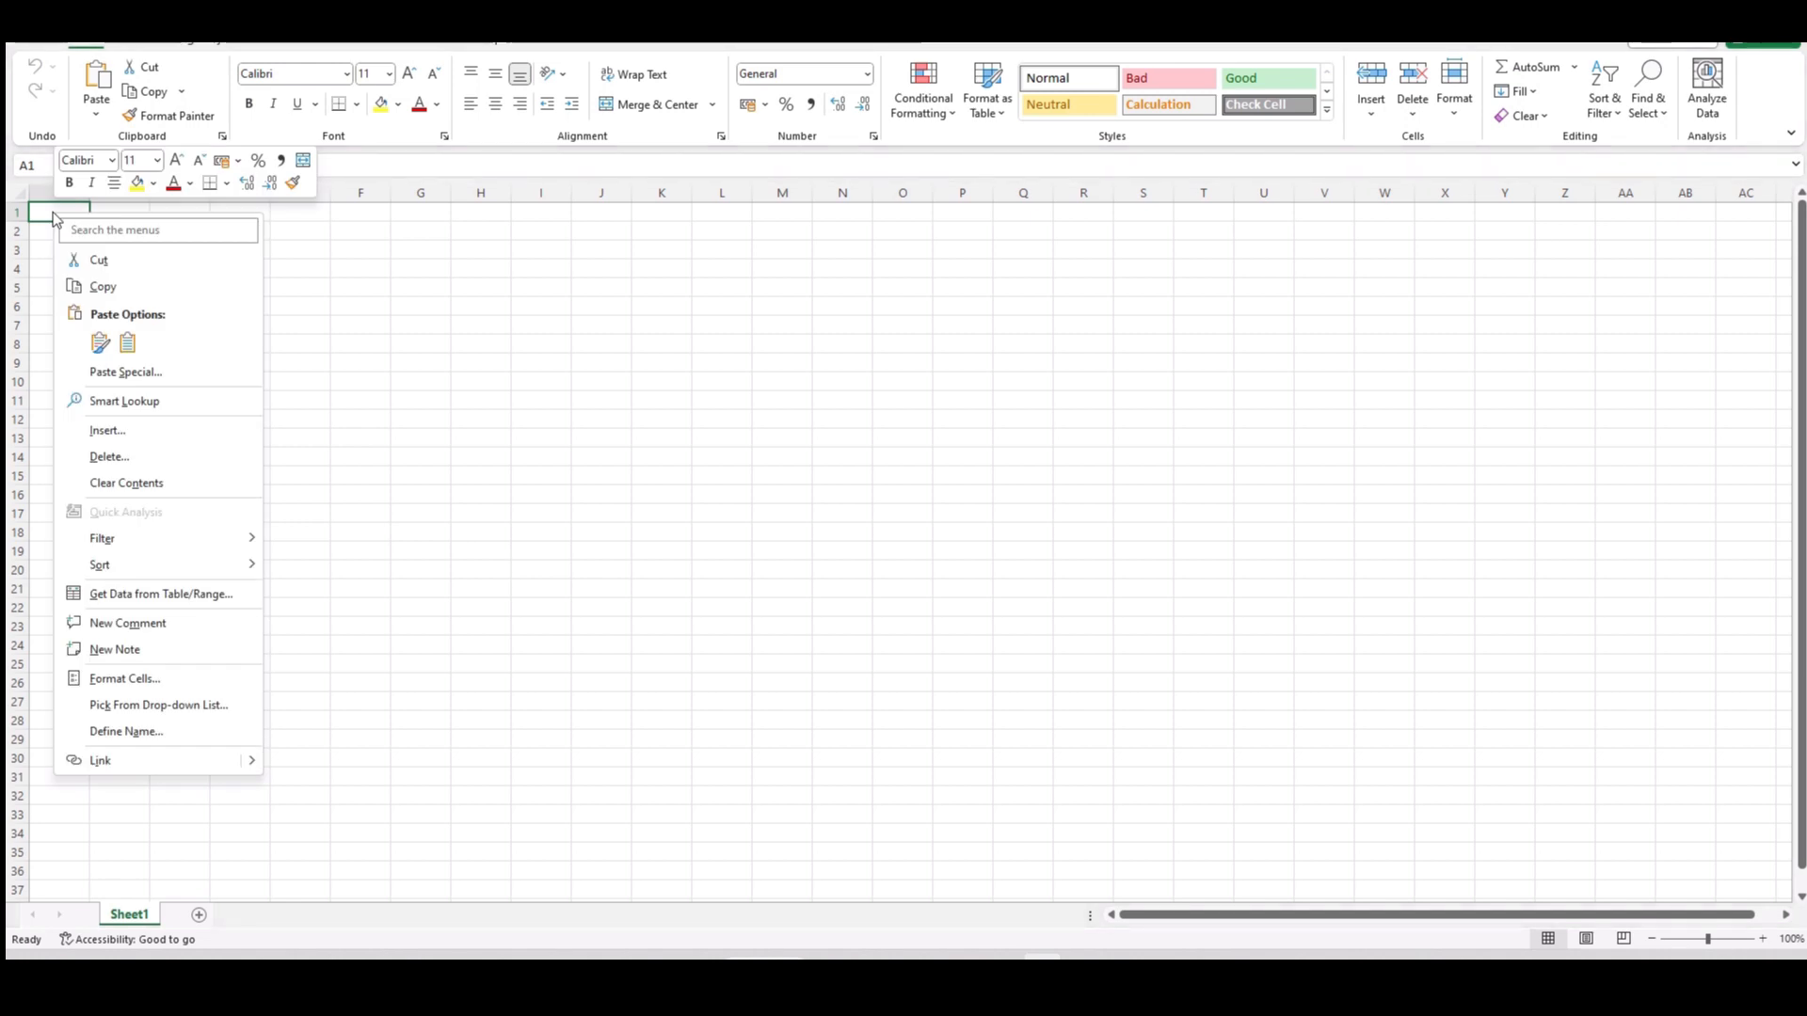
pyautogui.click(101, 342)
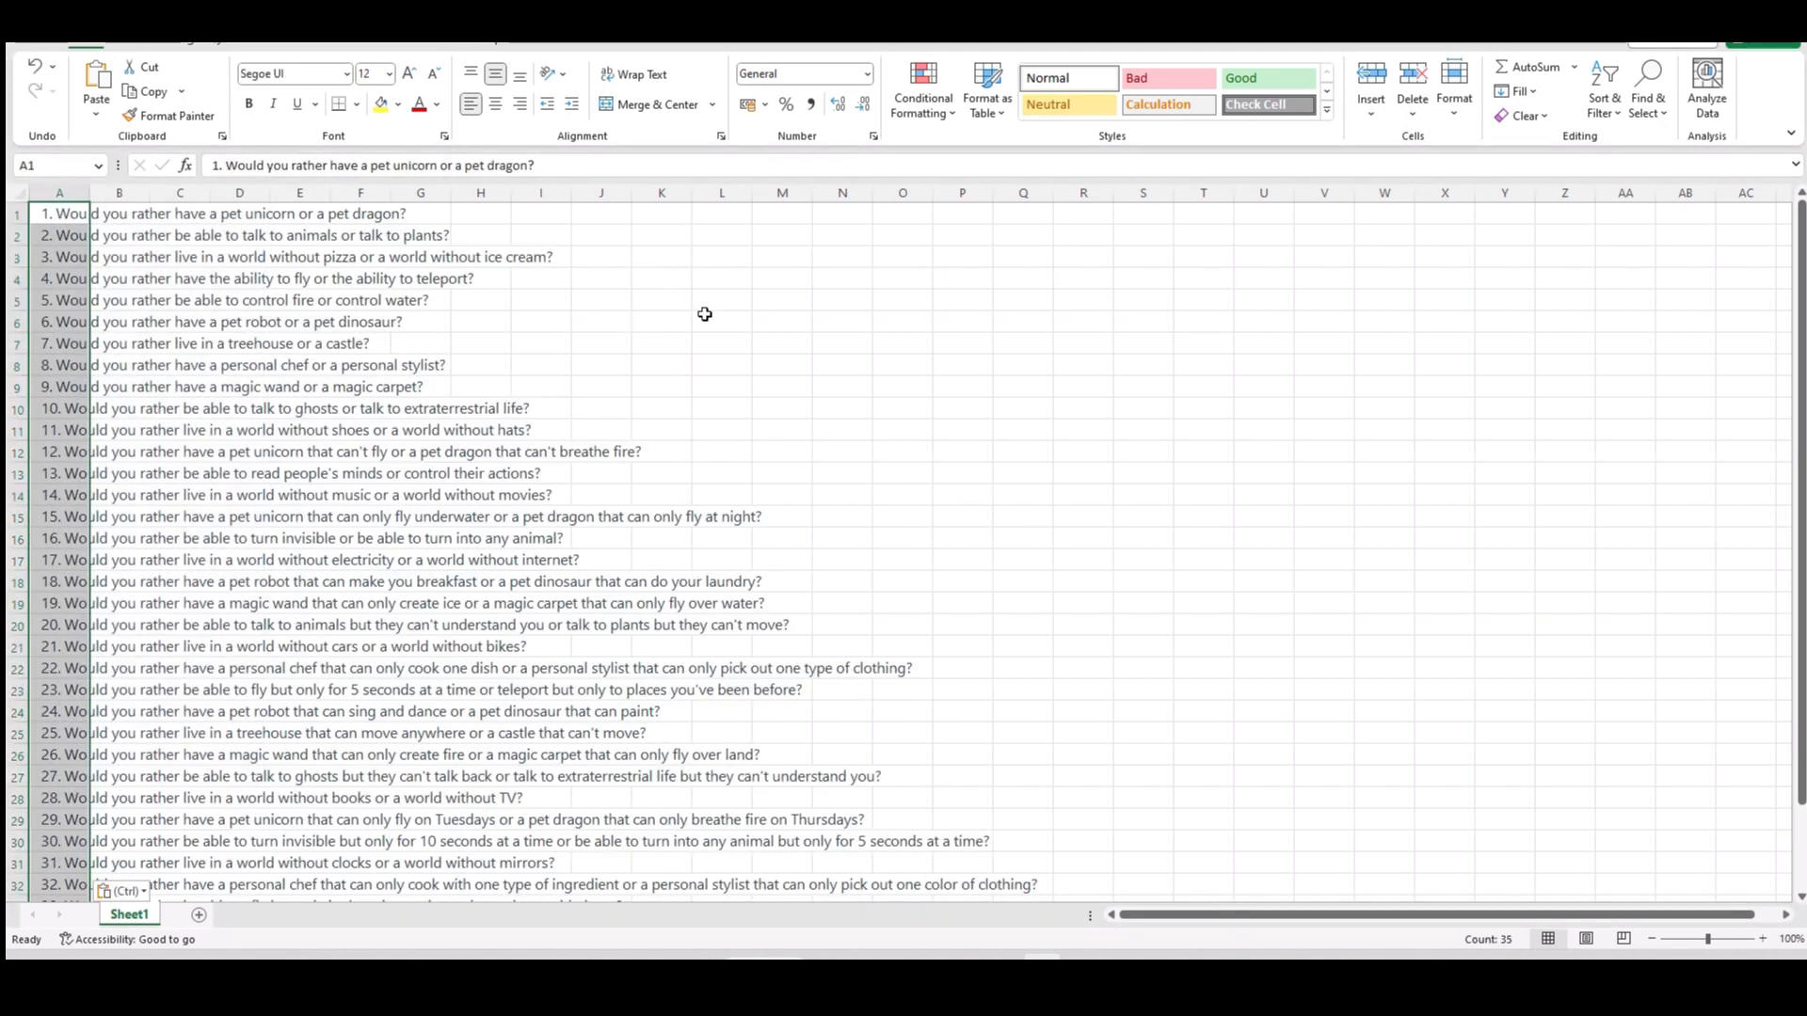
pyautogui.doubleClick(90, 193)
pyautogui.press('Right')
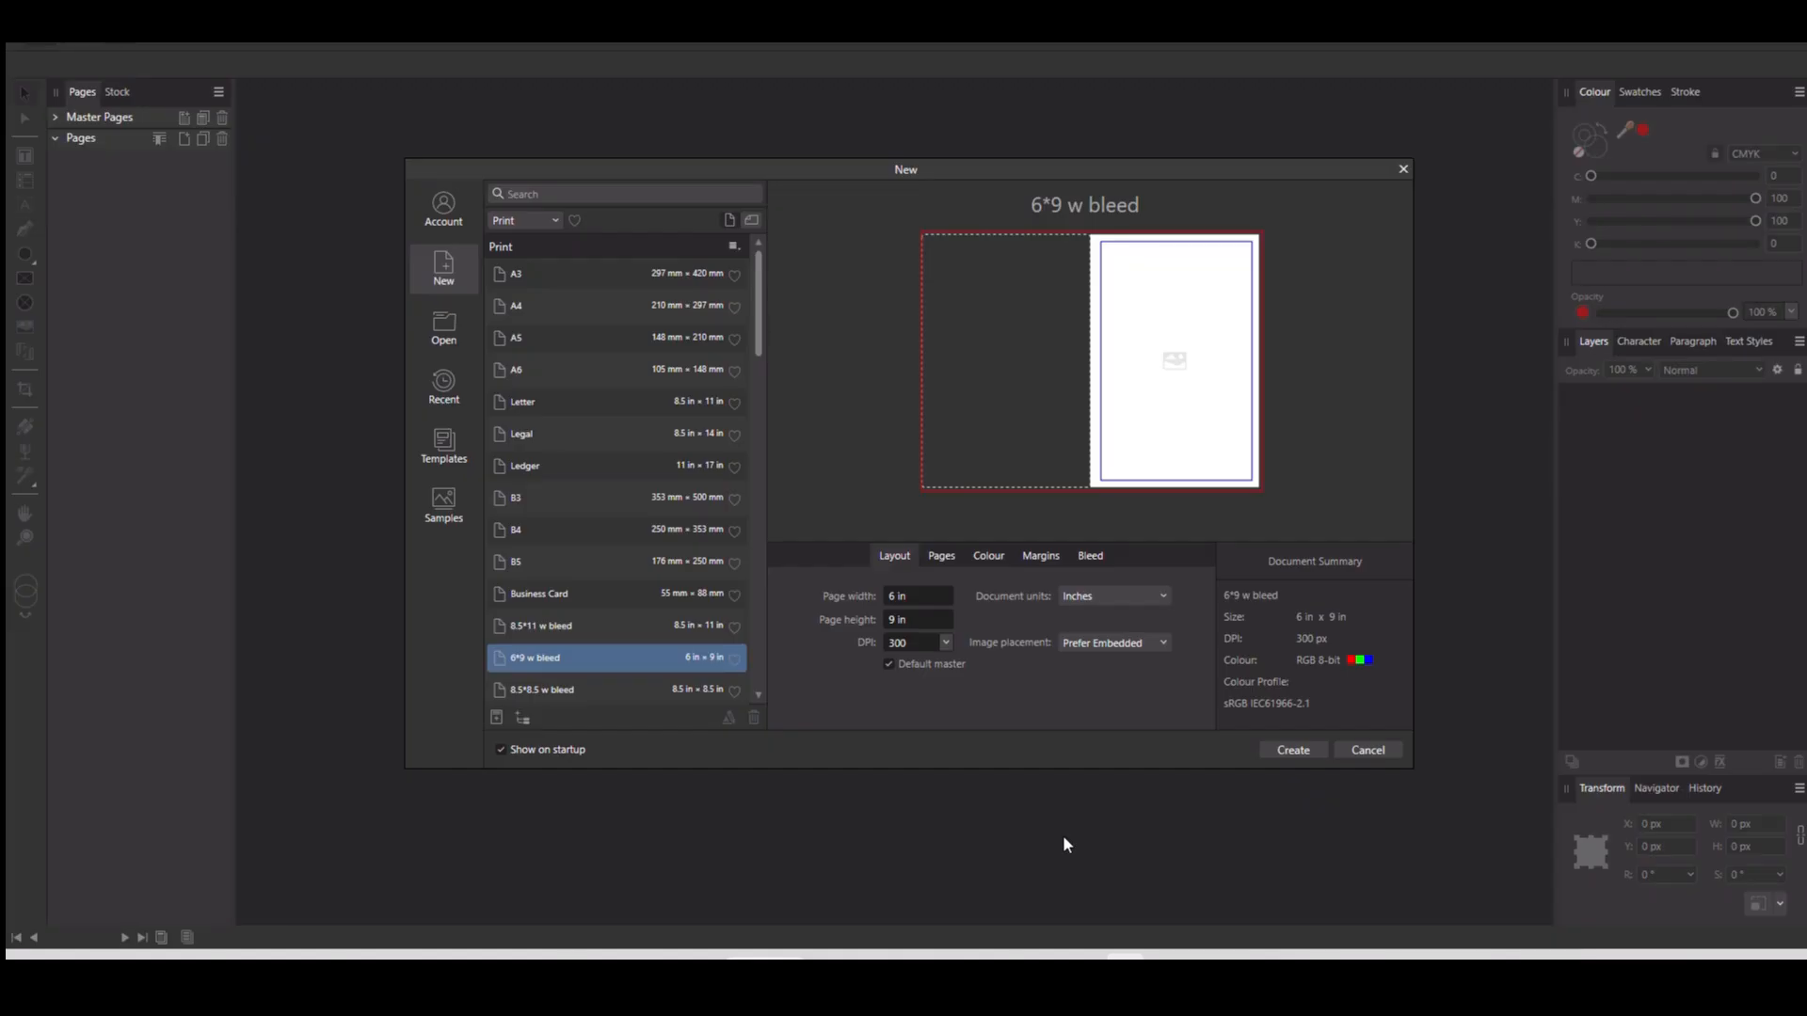
# Step: In Affinity Publisher, create a new document from the "8.5*11 w bleed" preset
pyautogui.click(572, 628)
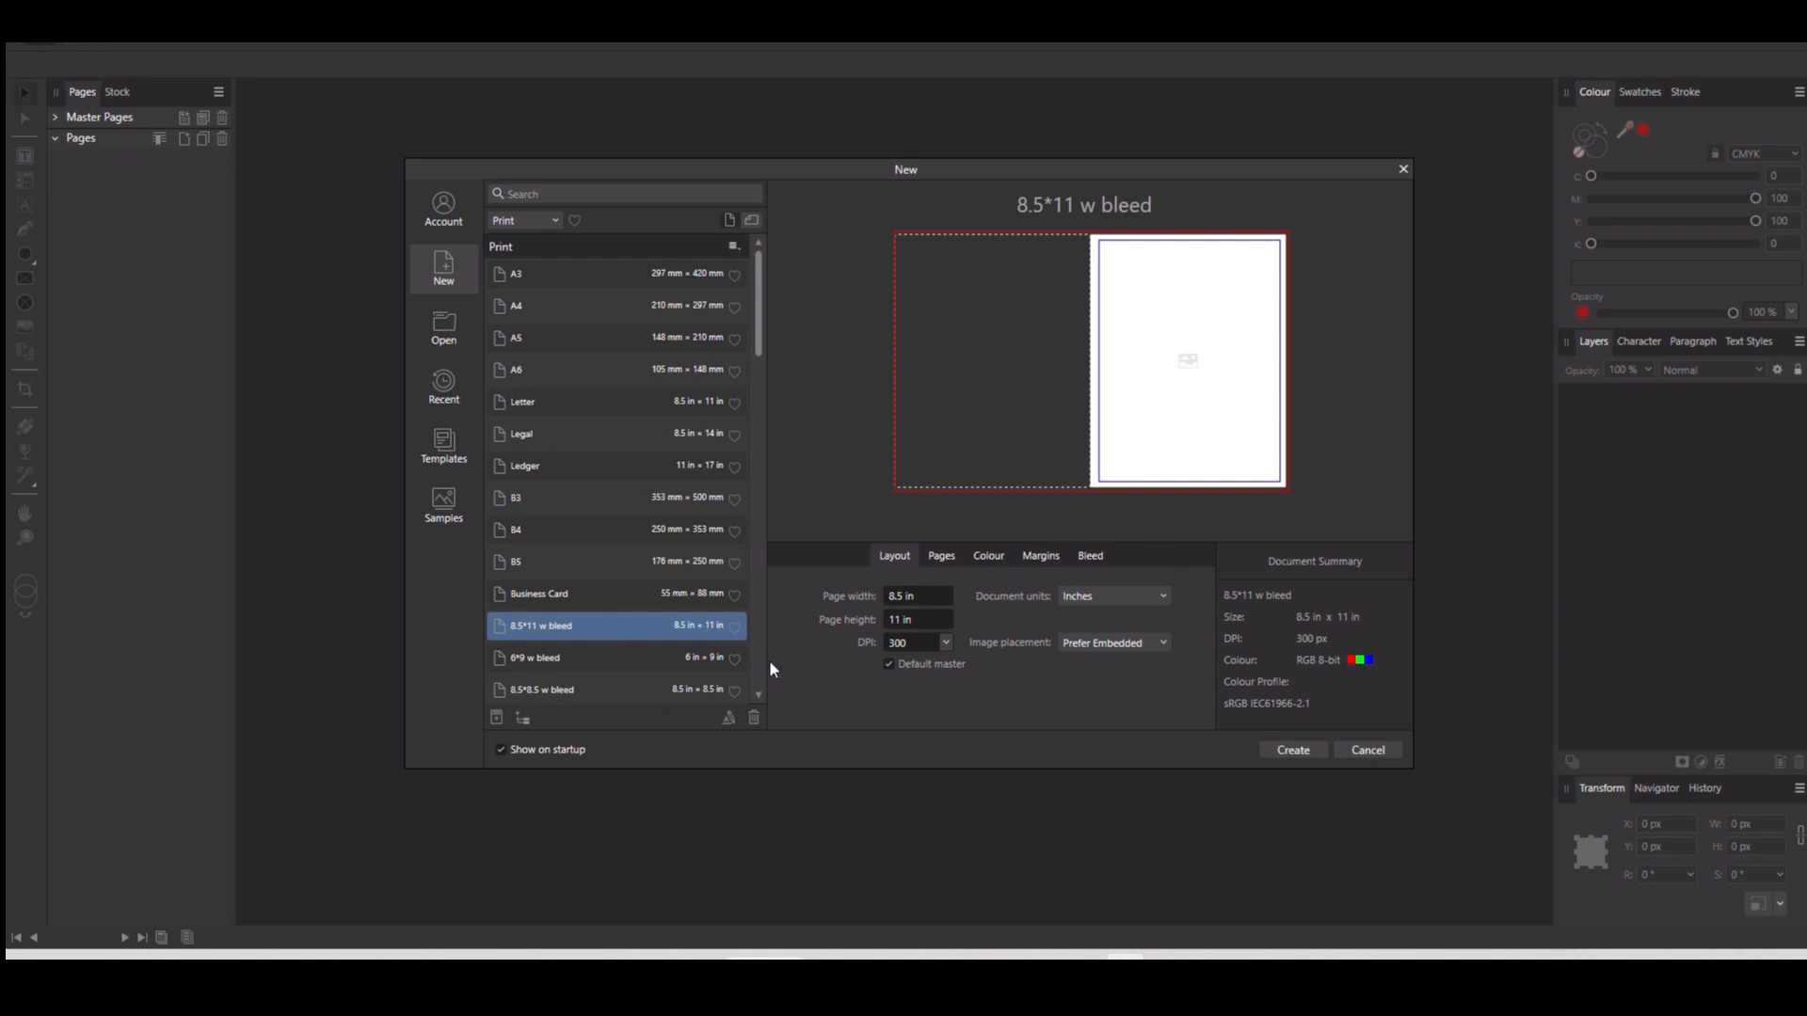
pyautogui.click(1293, 749)
# Step: Open Master A and draw a text frame about 7.5 by 3.9 in within the upper half of its left page
pyautogui.doubleClick(92, 249)
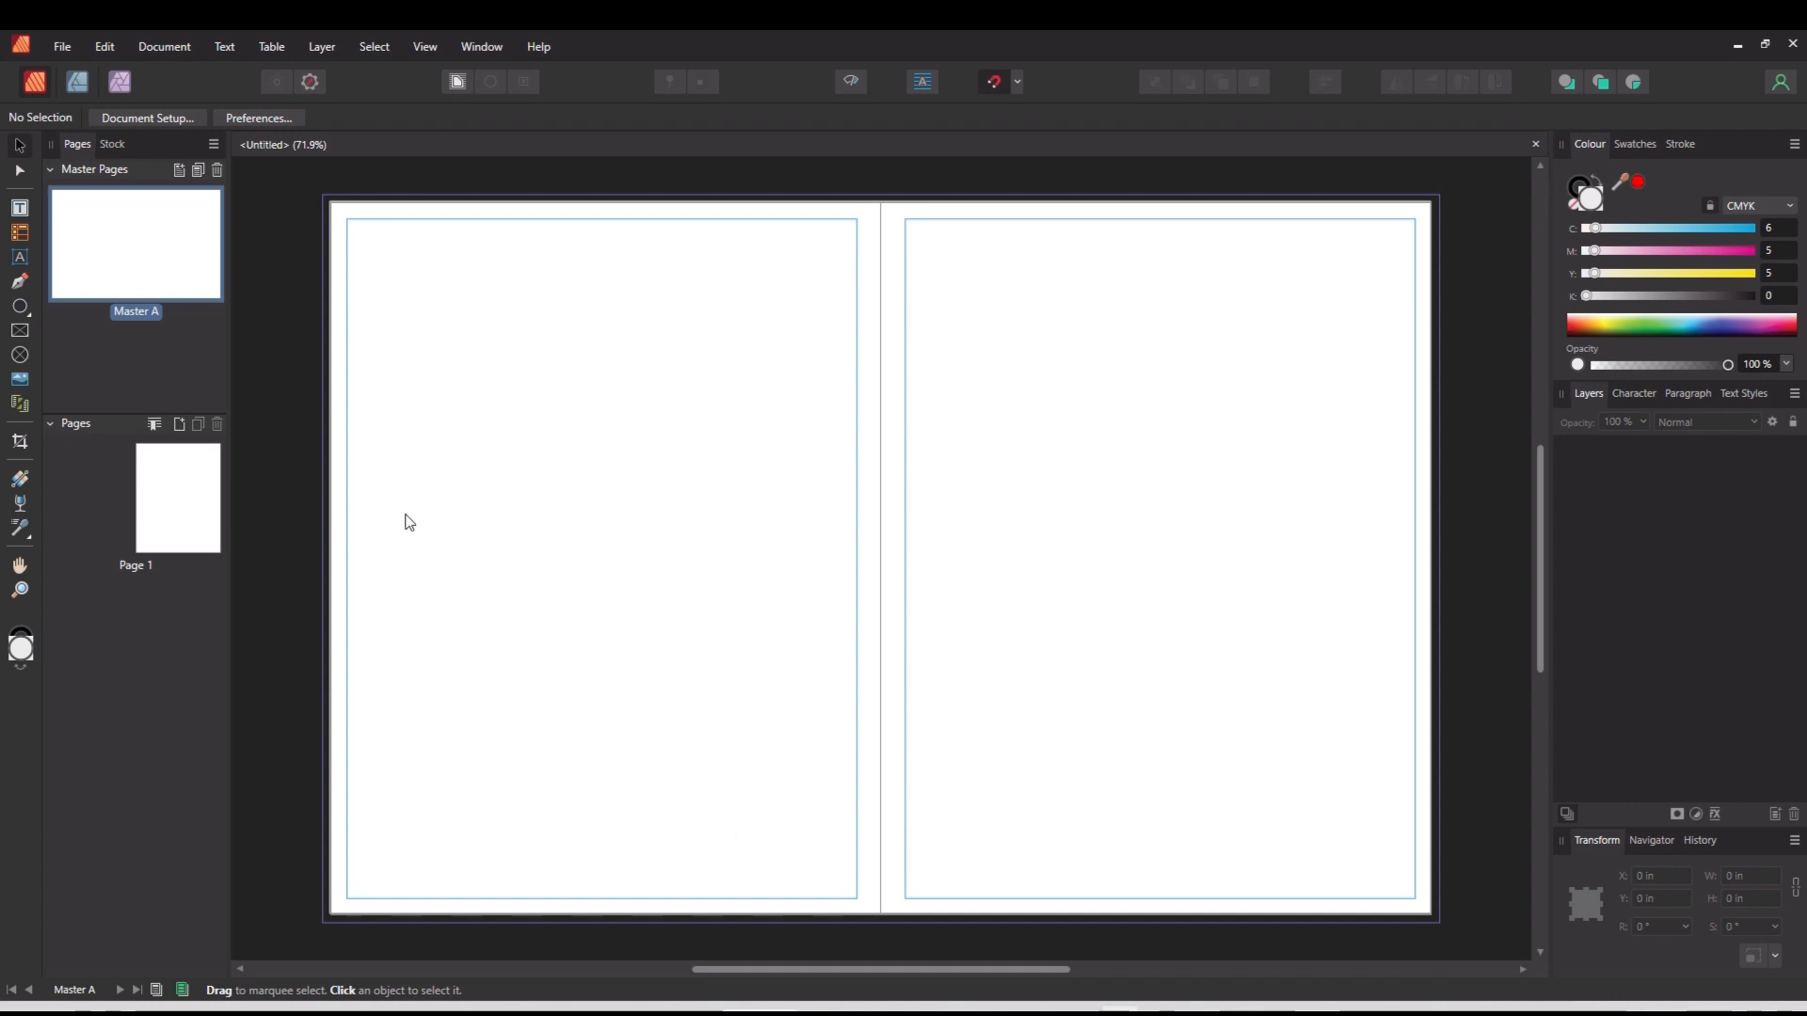
pyautogui.click(19, 207)
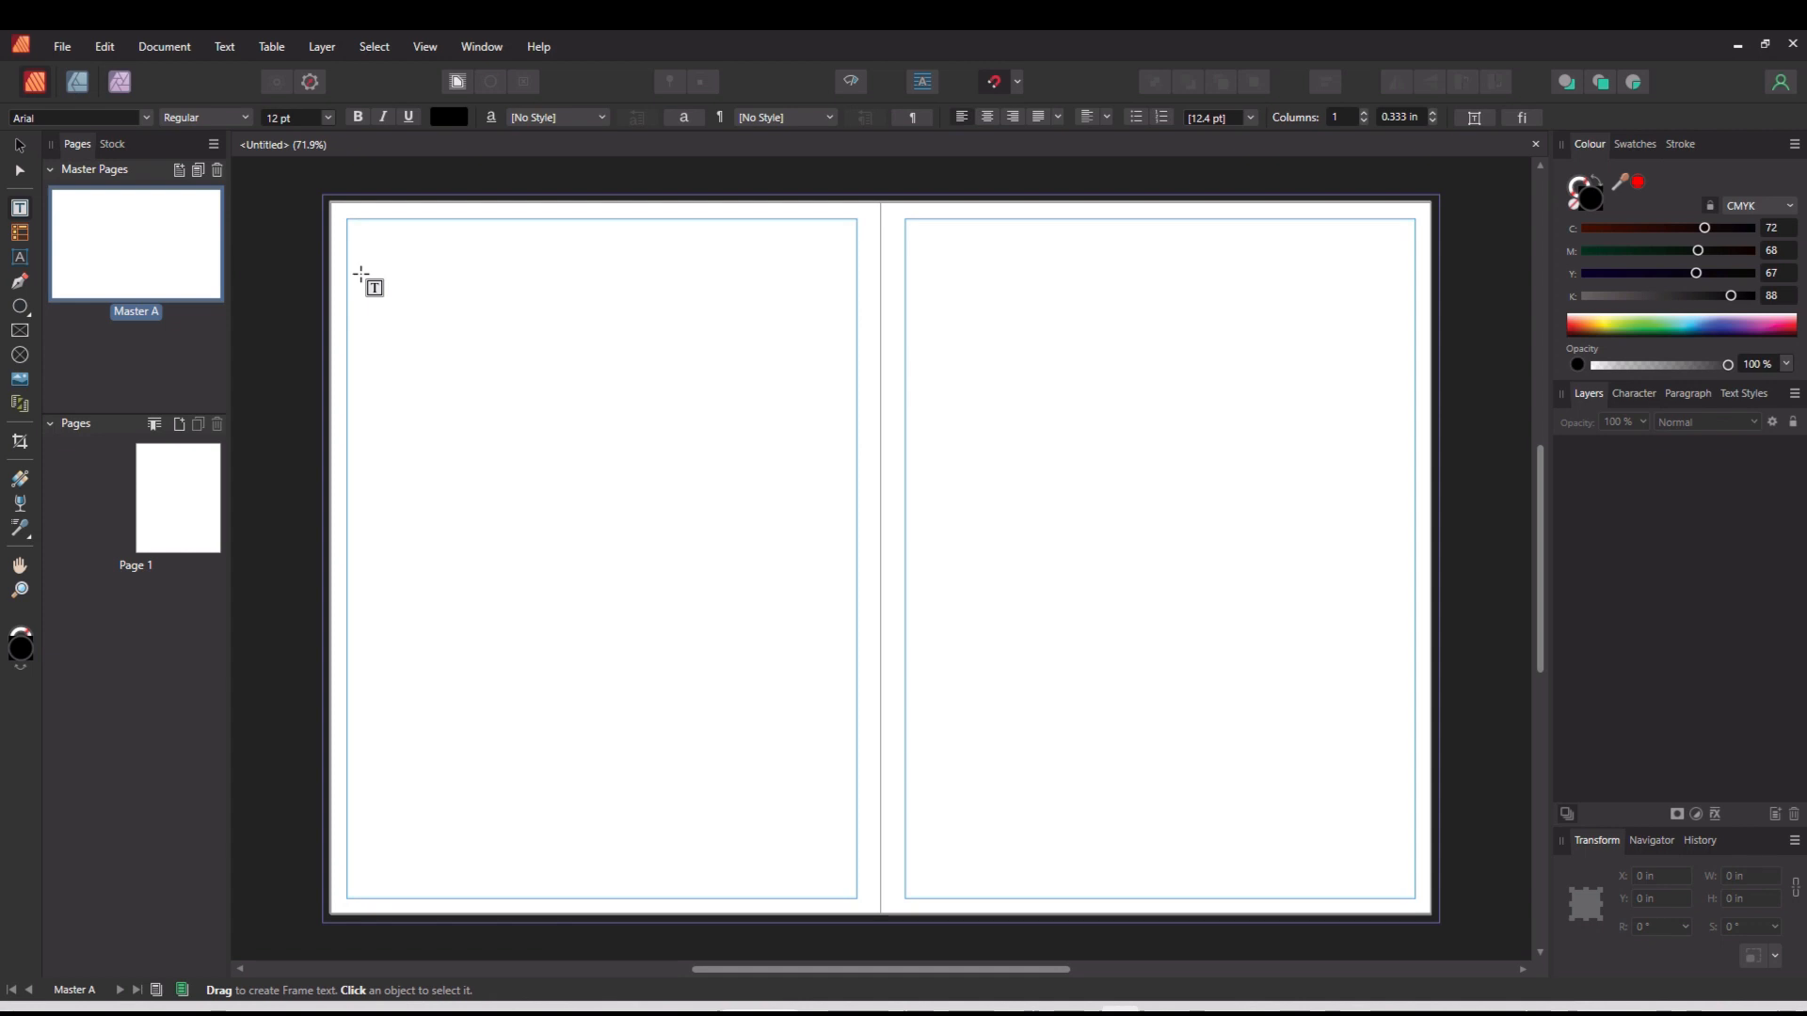
pyautogui.moveTo(355, 239); pyautogui.dragTo(841, 491)
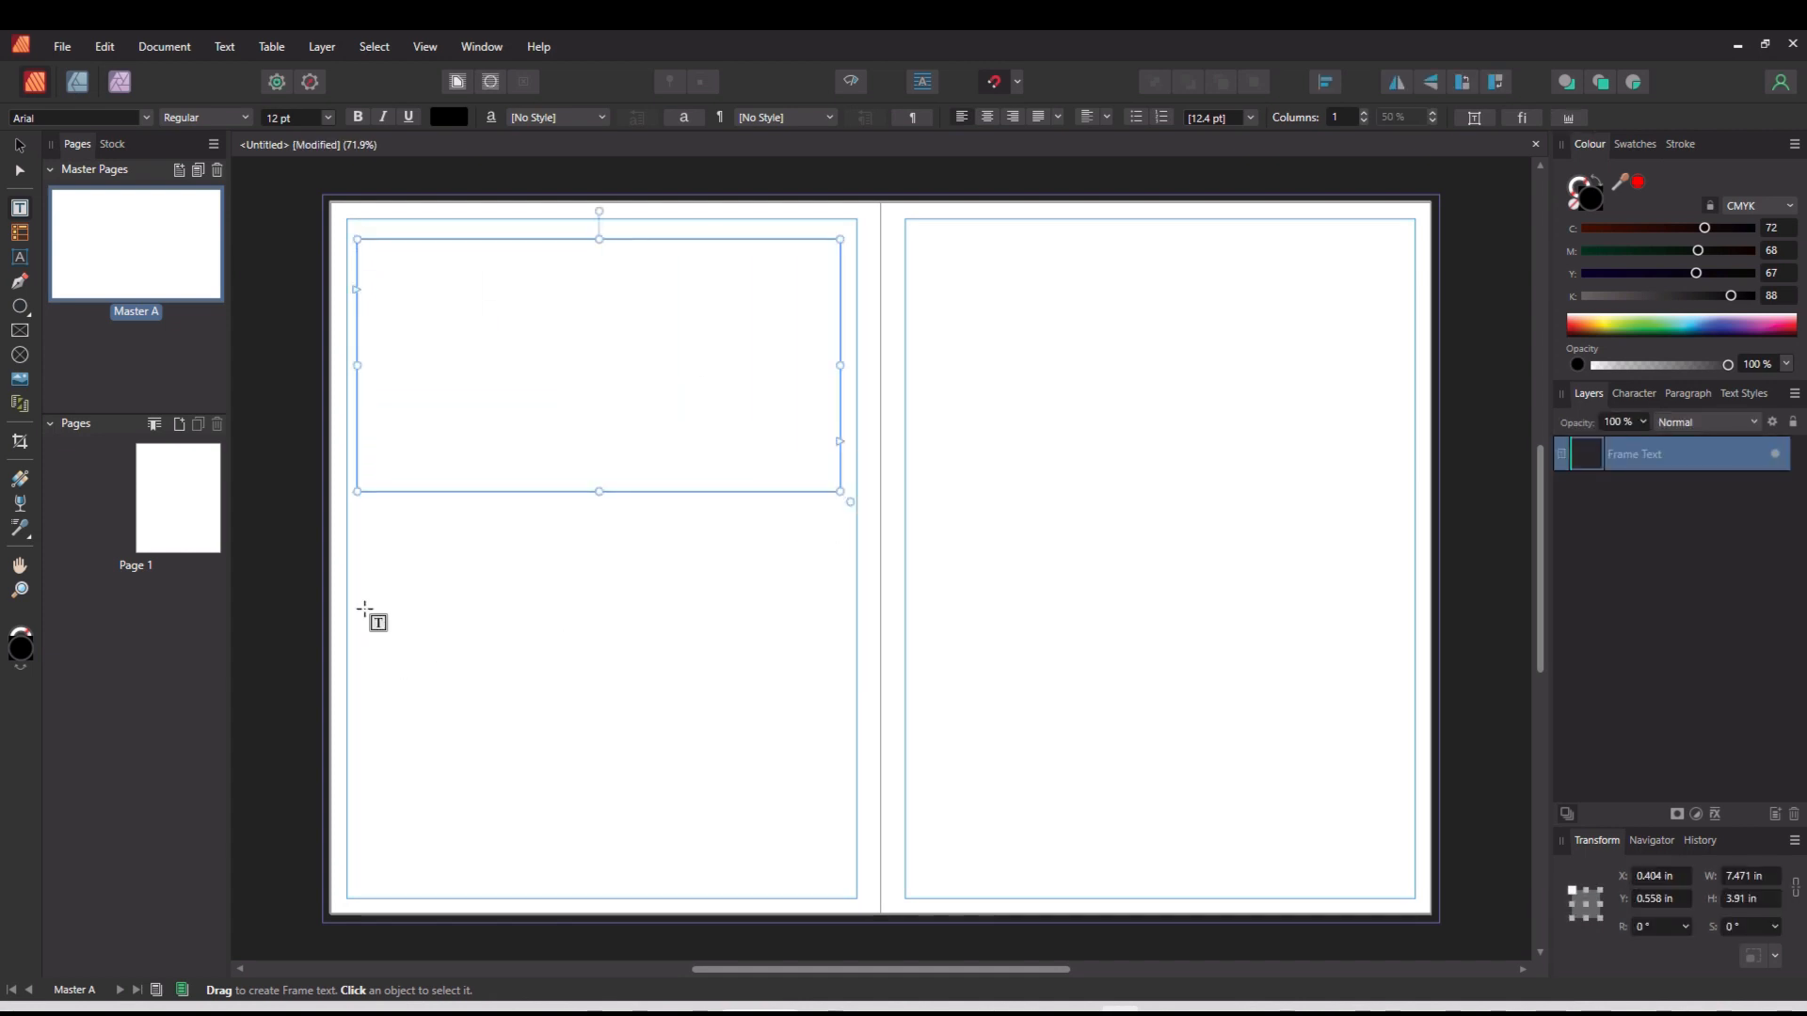
# Step: Draw a second text frame about 7.5 by 4.5 in in the left page's lower half and a circle about 3.1 in wide between the frames
pyautogui.moveTo(364, 587); pyautogui.dragTo(839, 879)
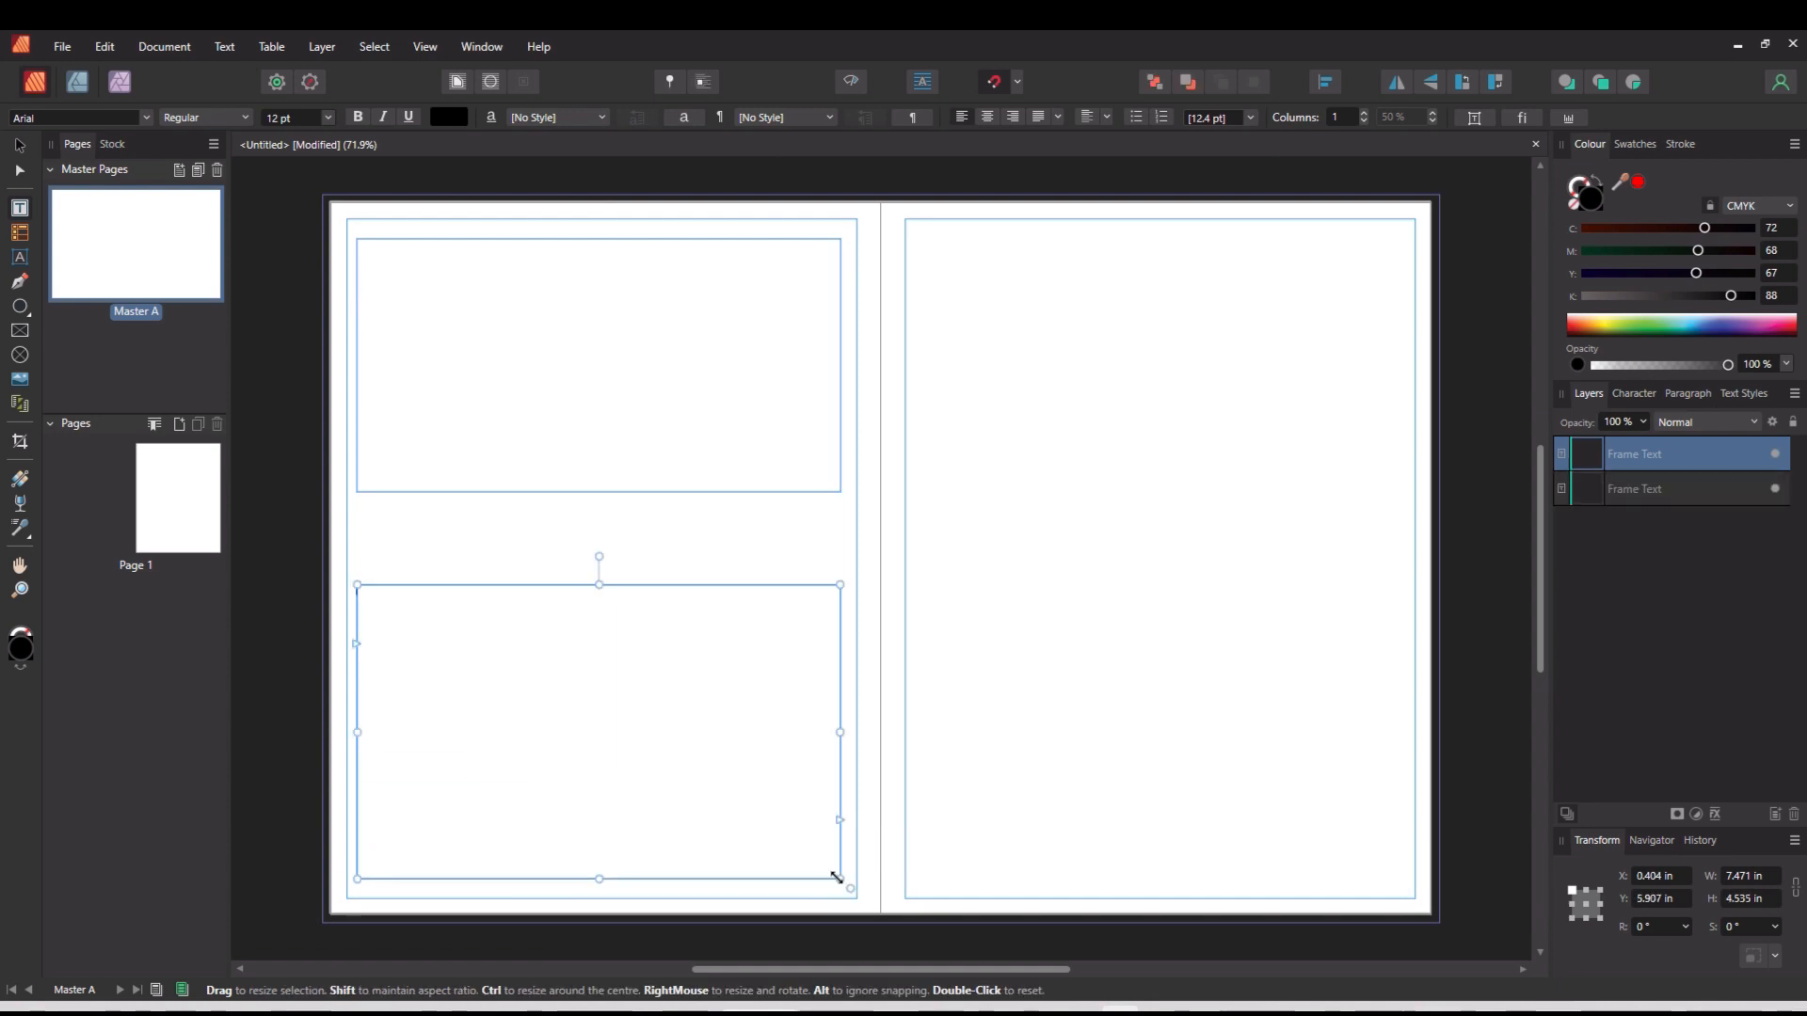
pyautogui.click(19, 307)
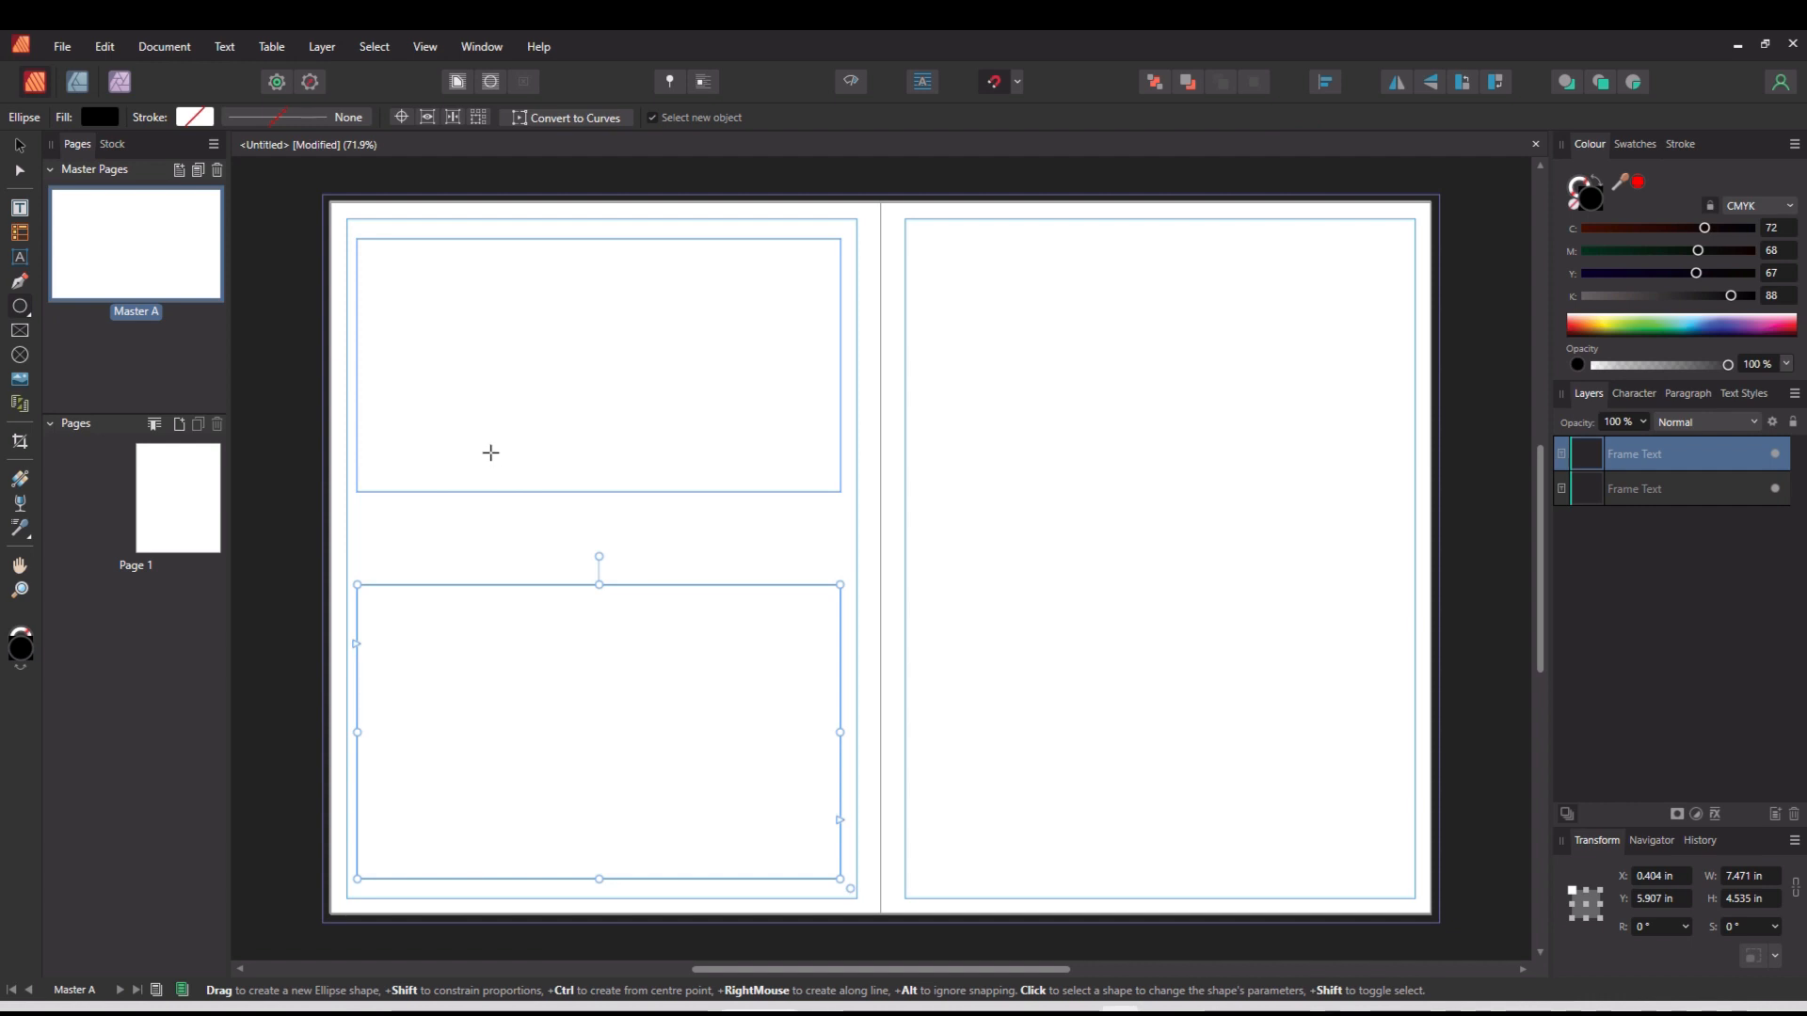
pyautogui.moveTo(490, 454); pyautogui.dragTo(706, 637)
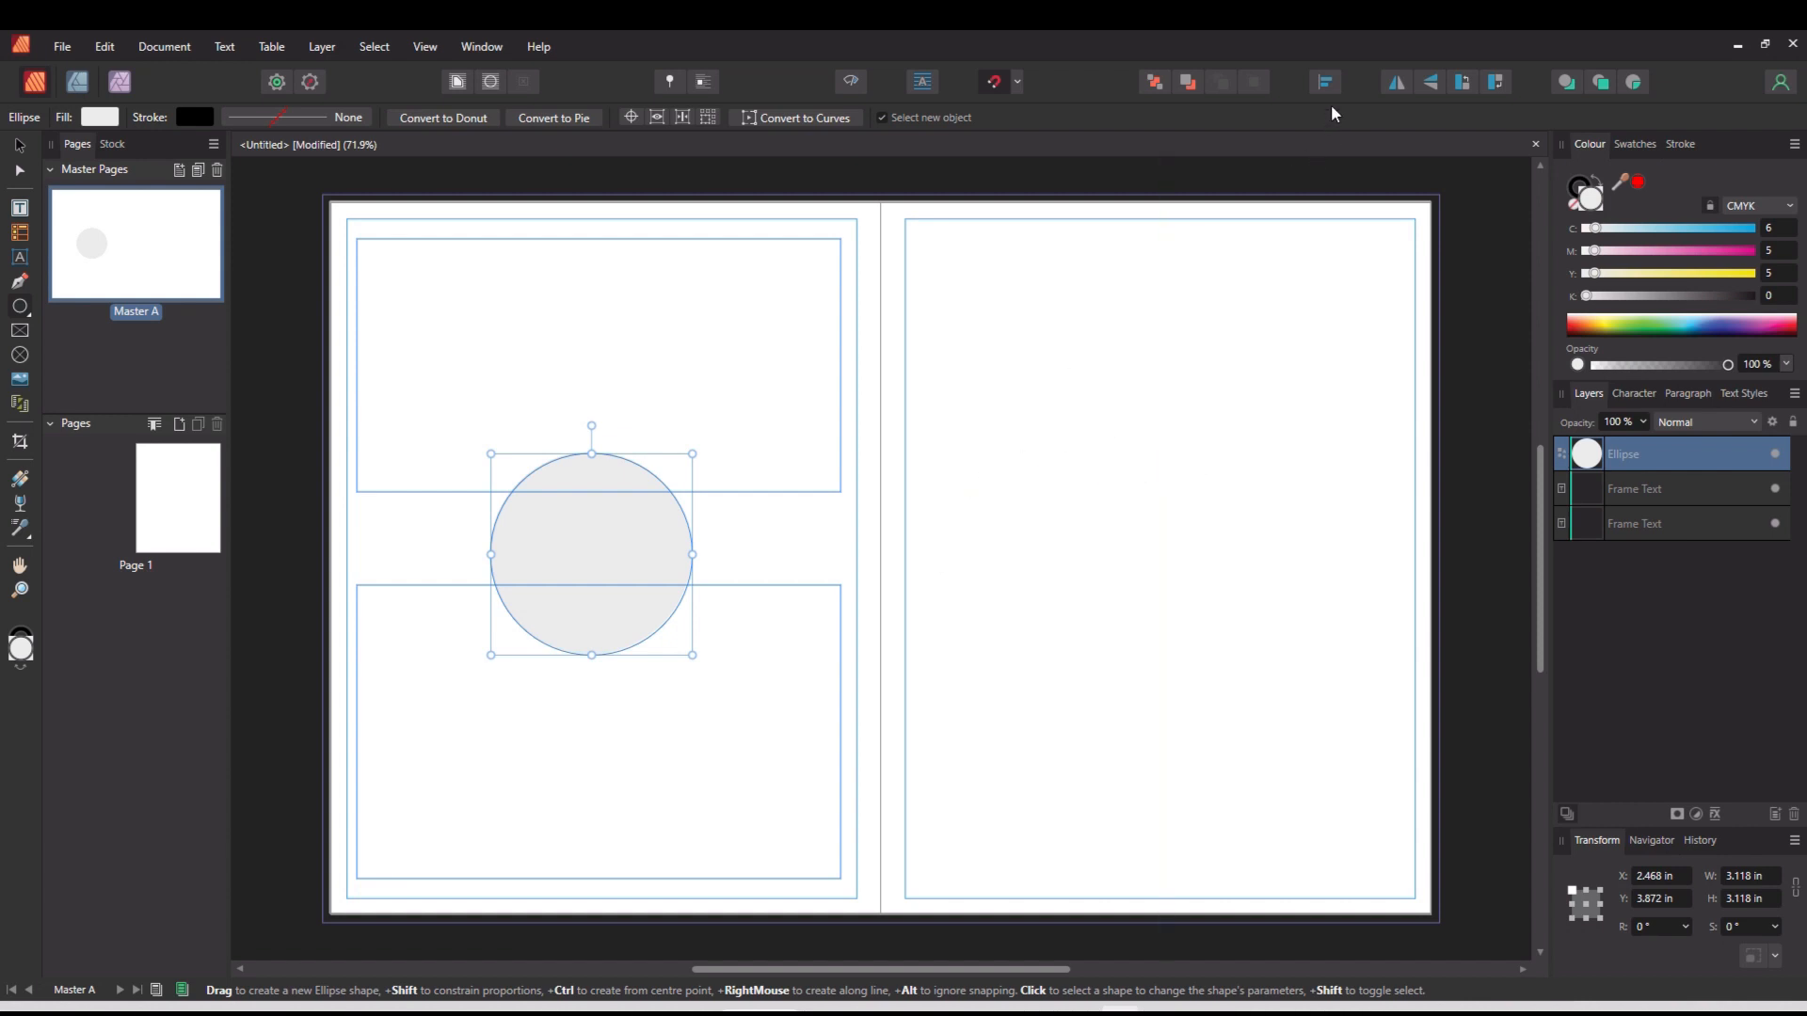
# Step: Centre the circle horizontally and vertically within the left page's margins
pyautogui.click(1324, 80)
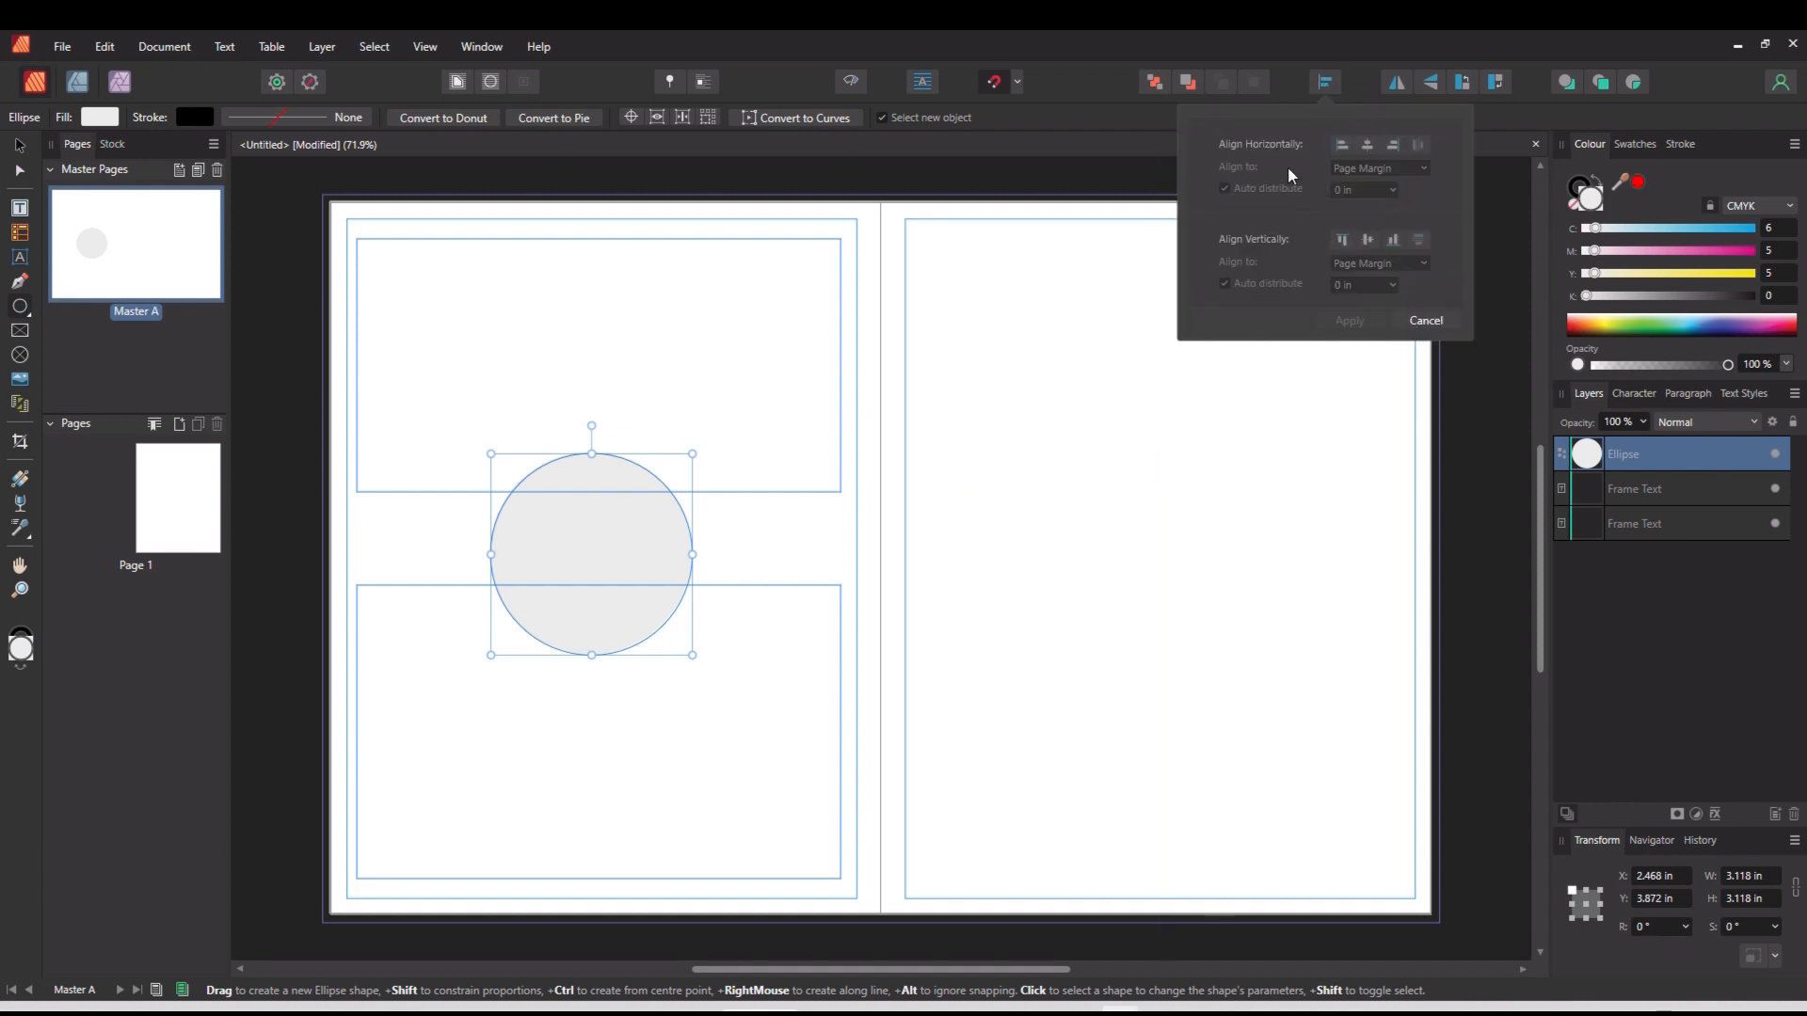
pyautogui.click(1367, 146)
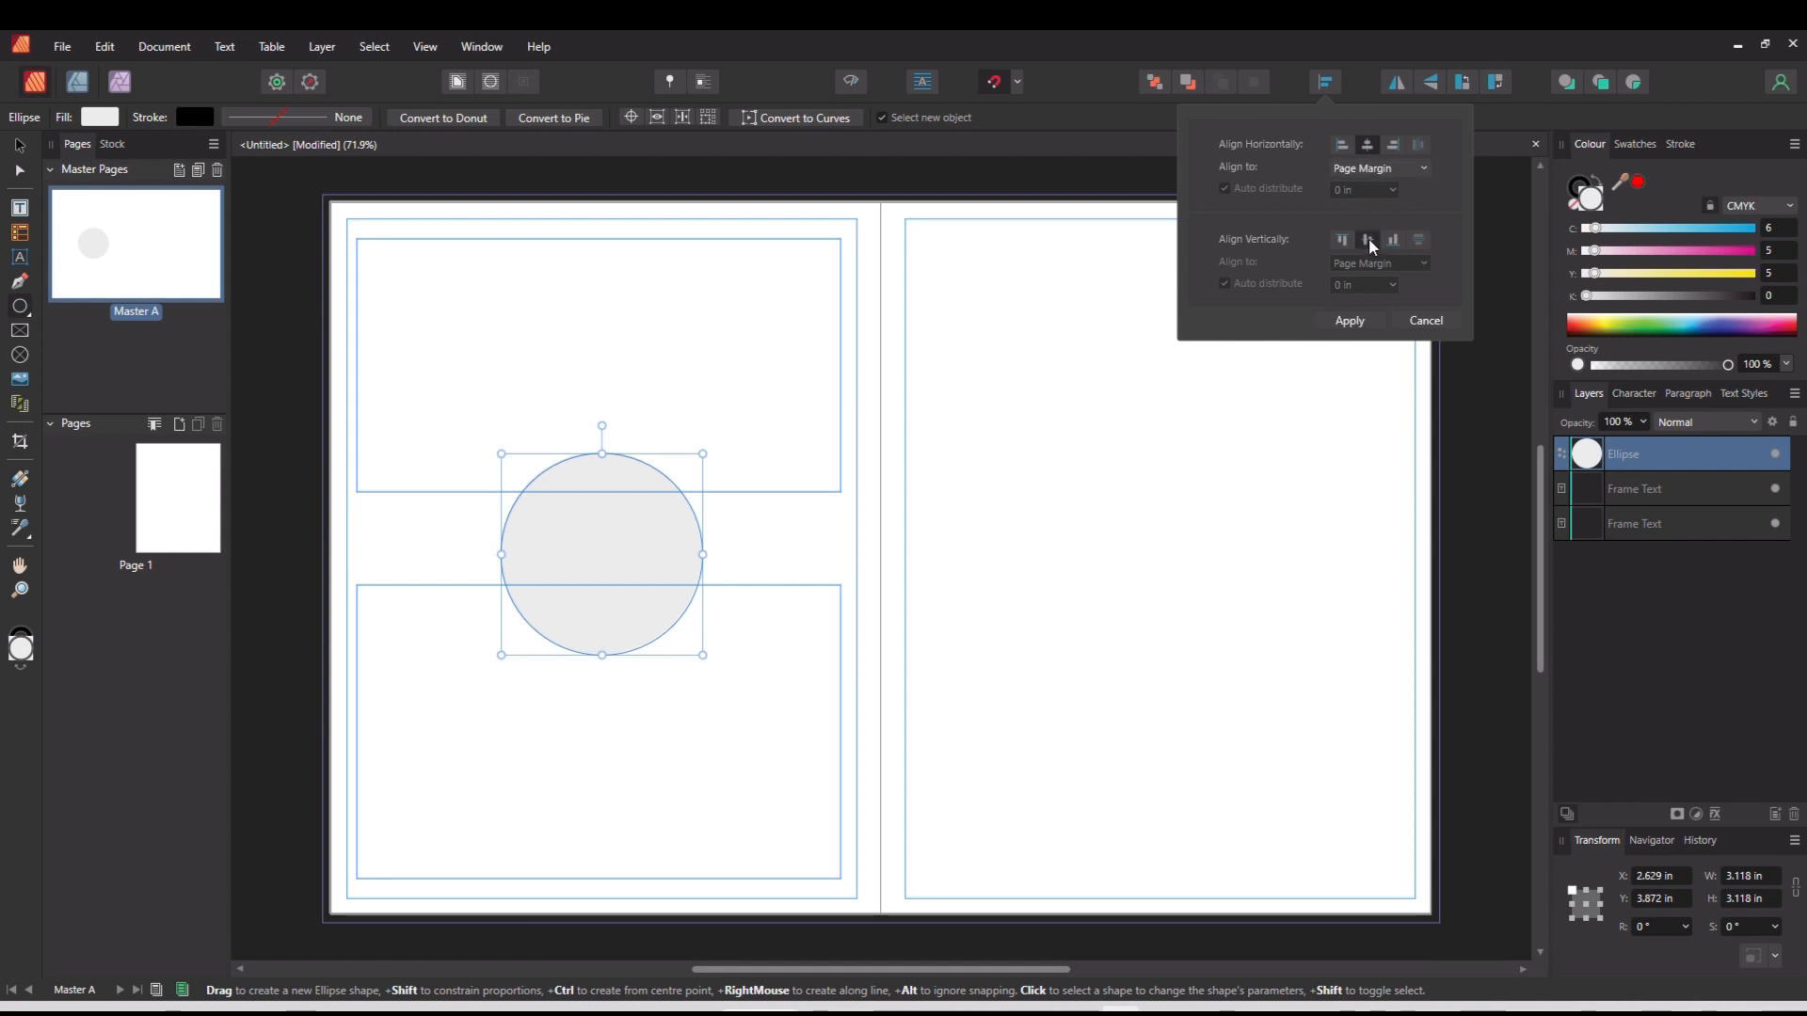
pyautogui.click(1368, 239)
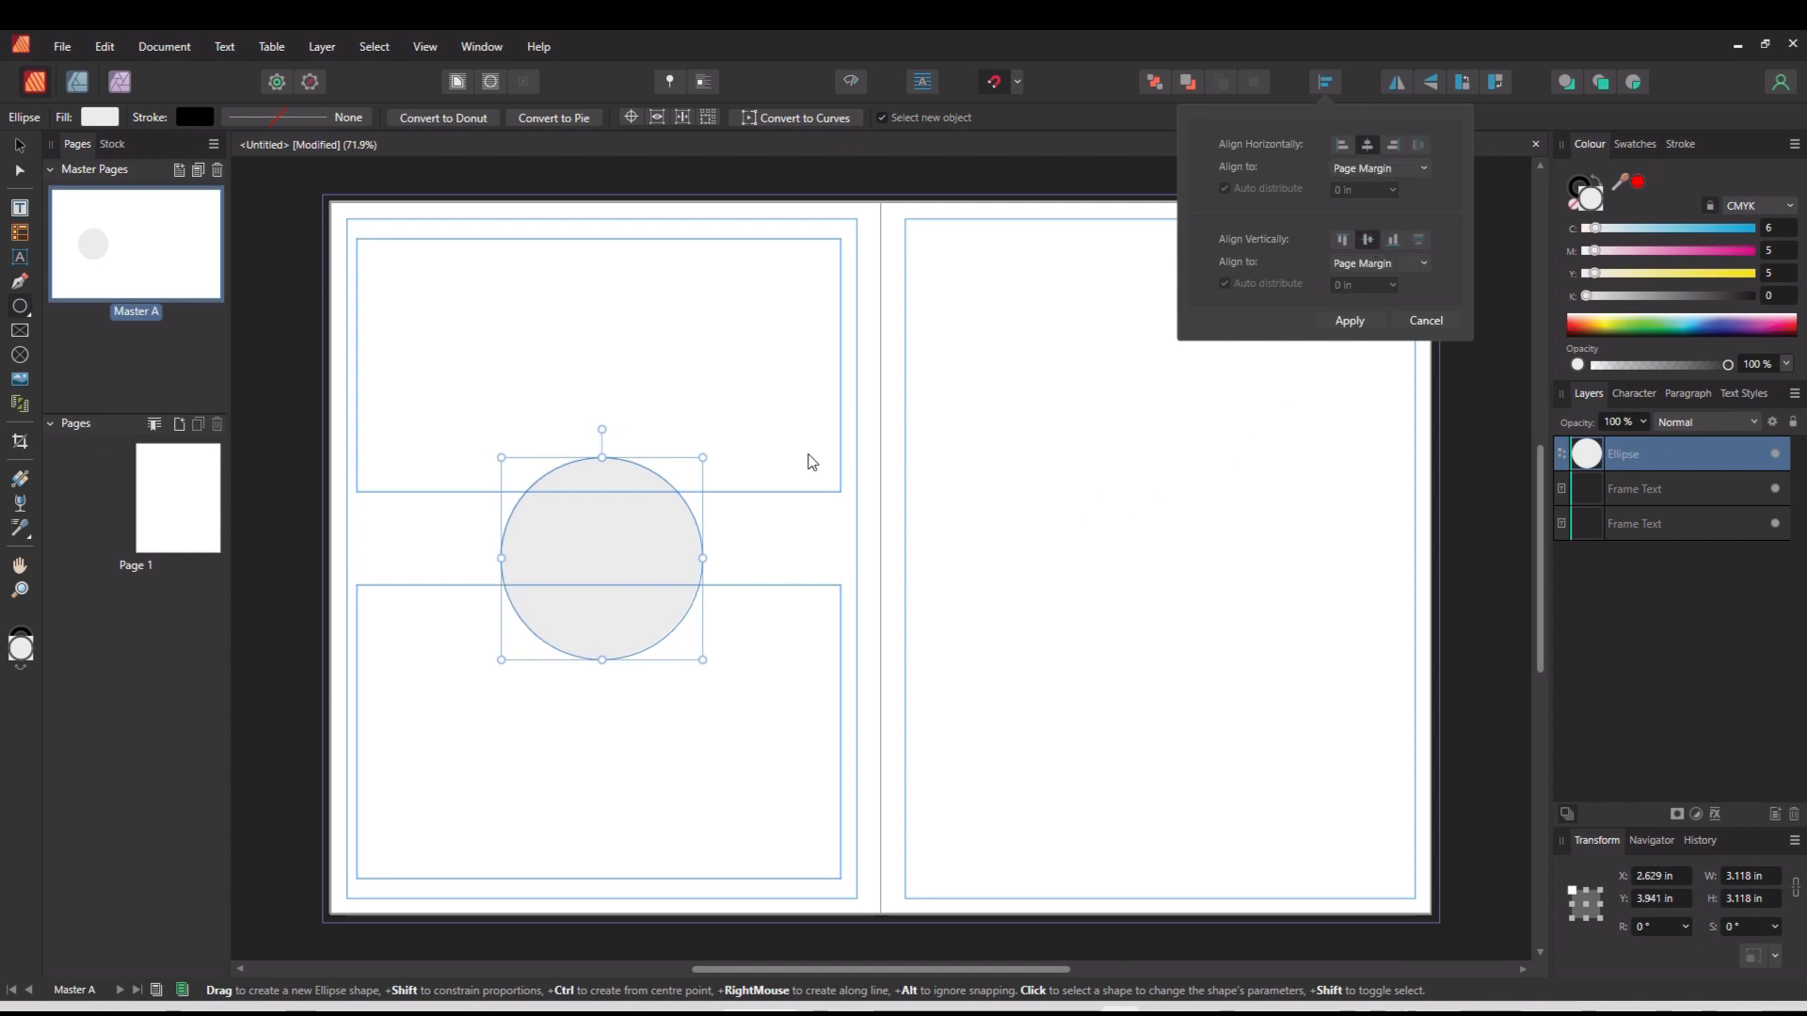
pyautogui.click(776, 450)
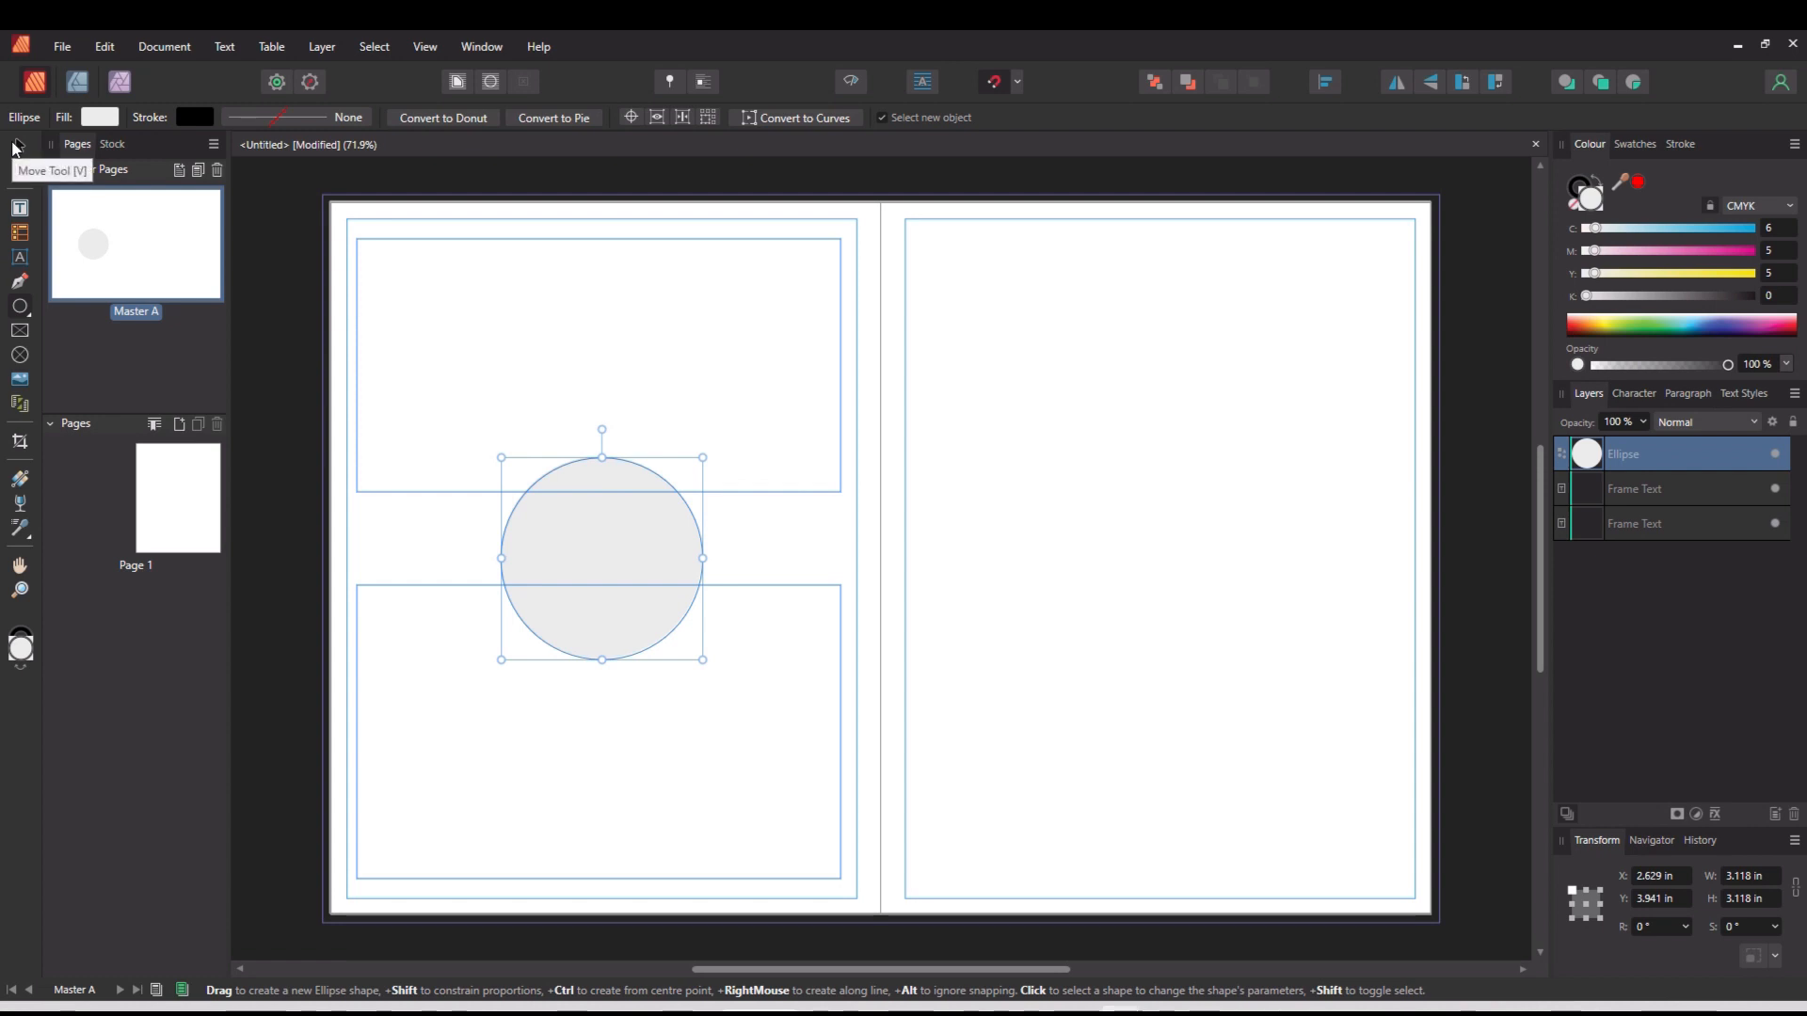
# Step: Extend the bottom edge of the upper text frame downward, narrowing the gap to the lower frame
pyautogui.click(17, 146)
pyautogui.click(576, 411)
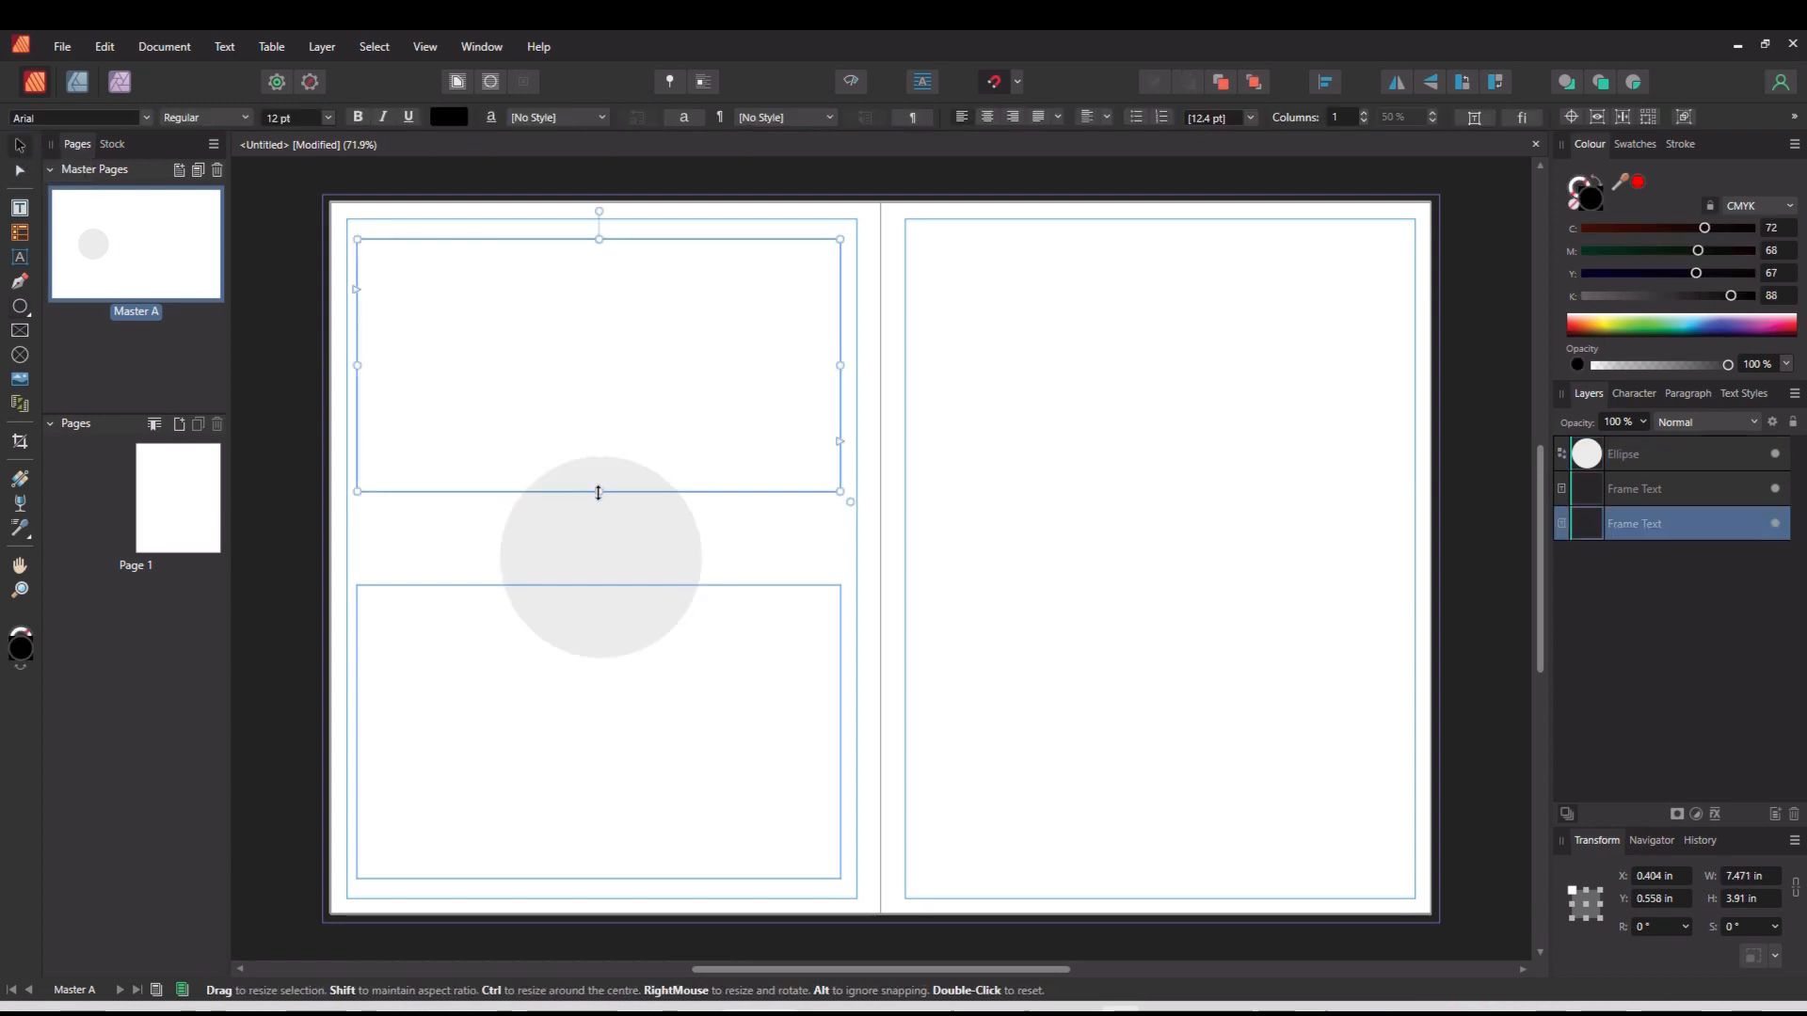
pyautogui.moveTo(600, 492); pyautogui.dragTo(602, 520)
pyautogui.click(1053, 354)
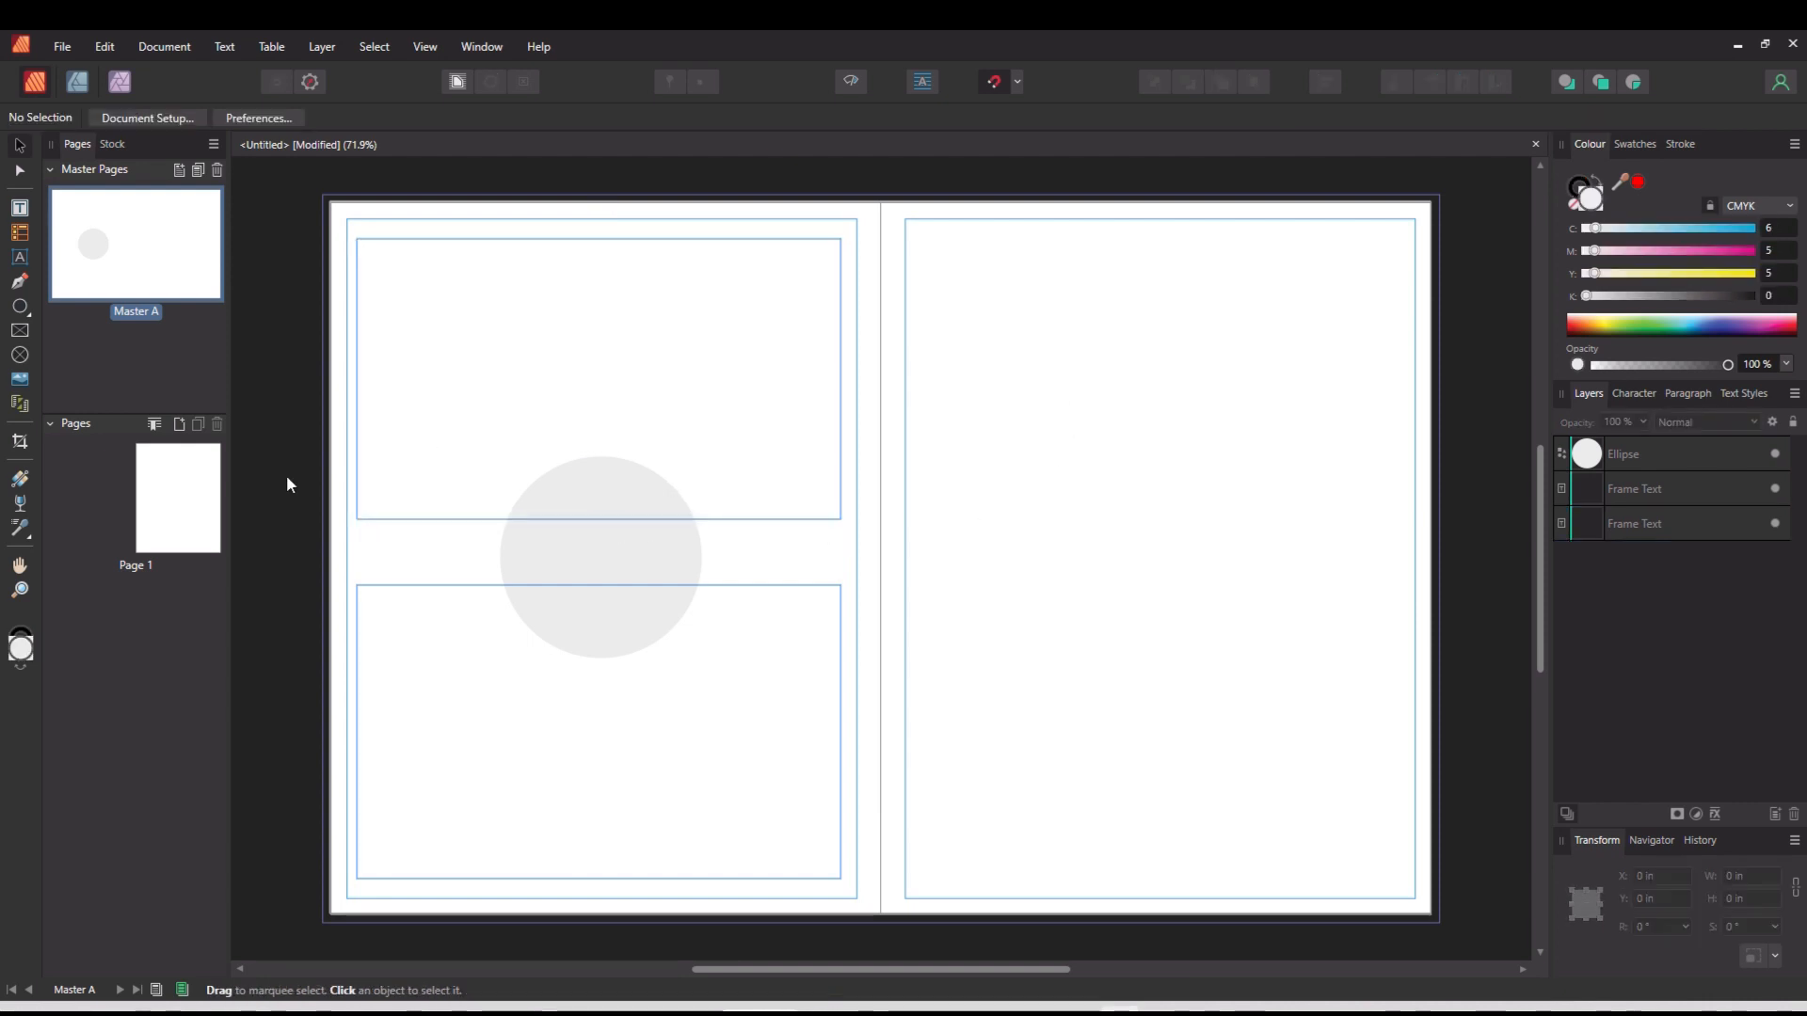
# Step: Draw a small text frame about 1.2 by 0.6 in inside the circle and enter "or" in it
pyautogui.click(20, 209)
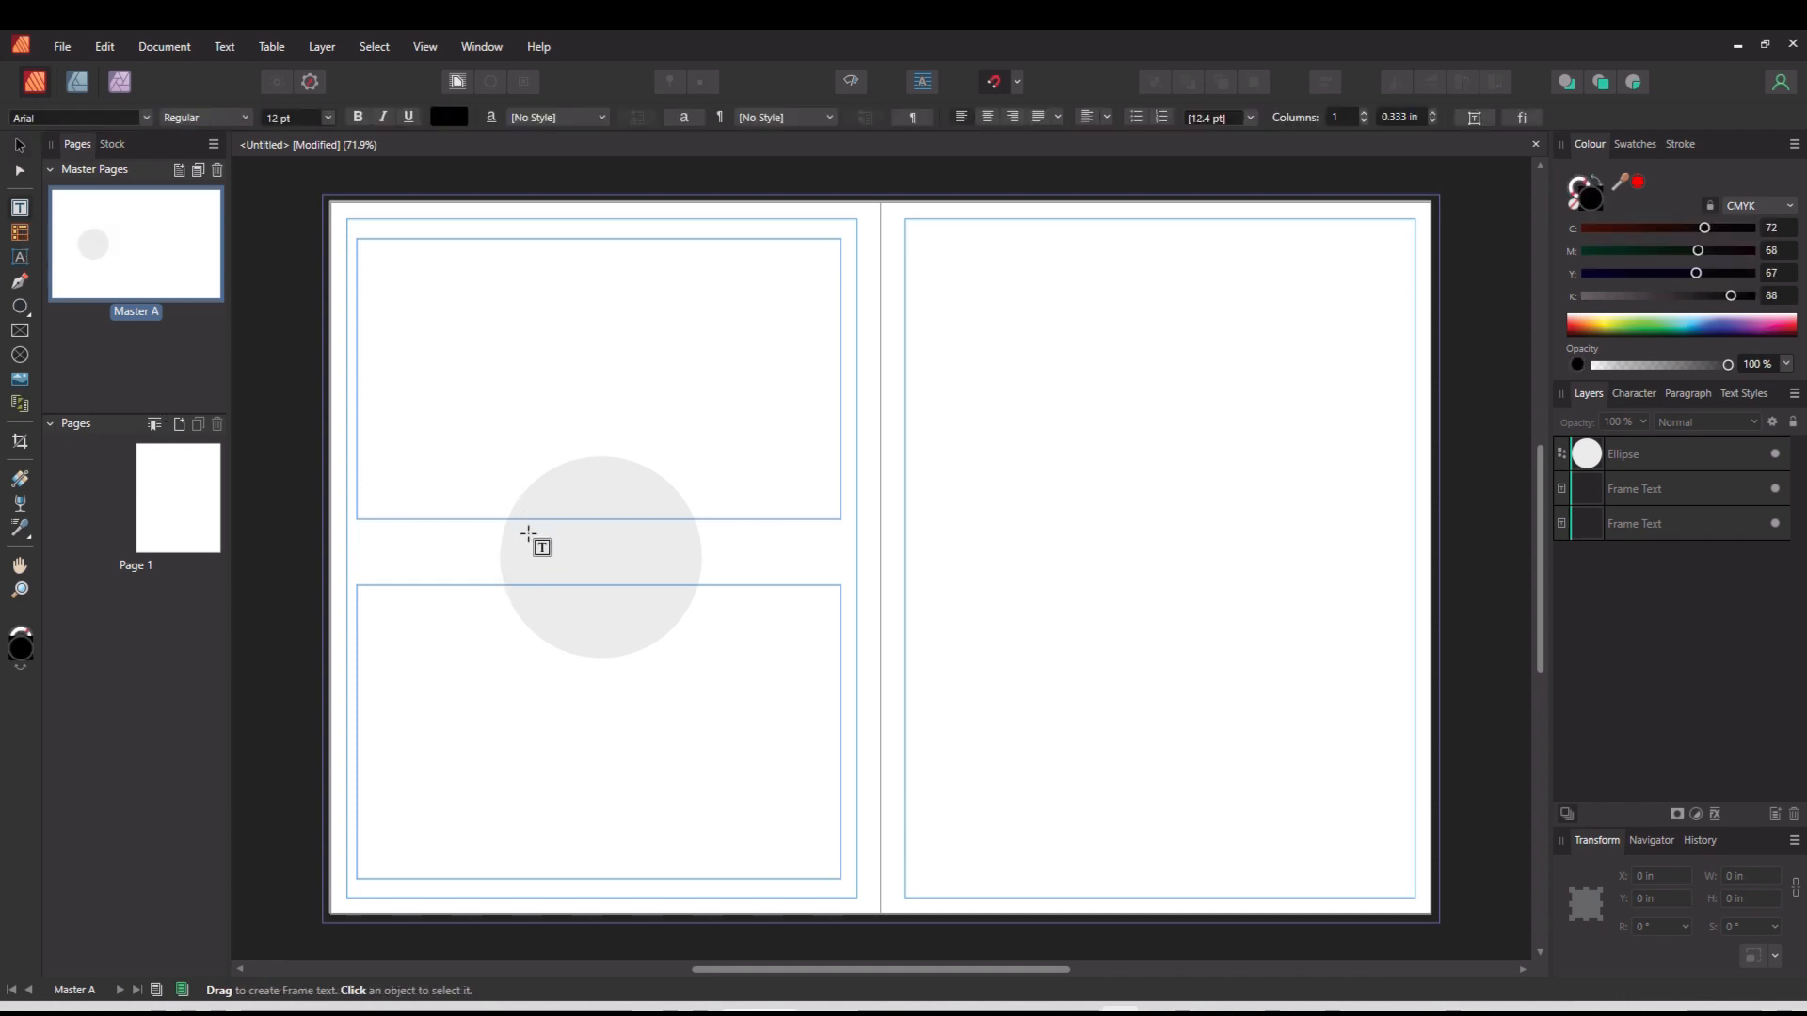
pyautogui.moveTo(519, 530); pyautogui.dragTo(596, 565)
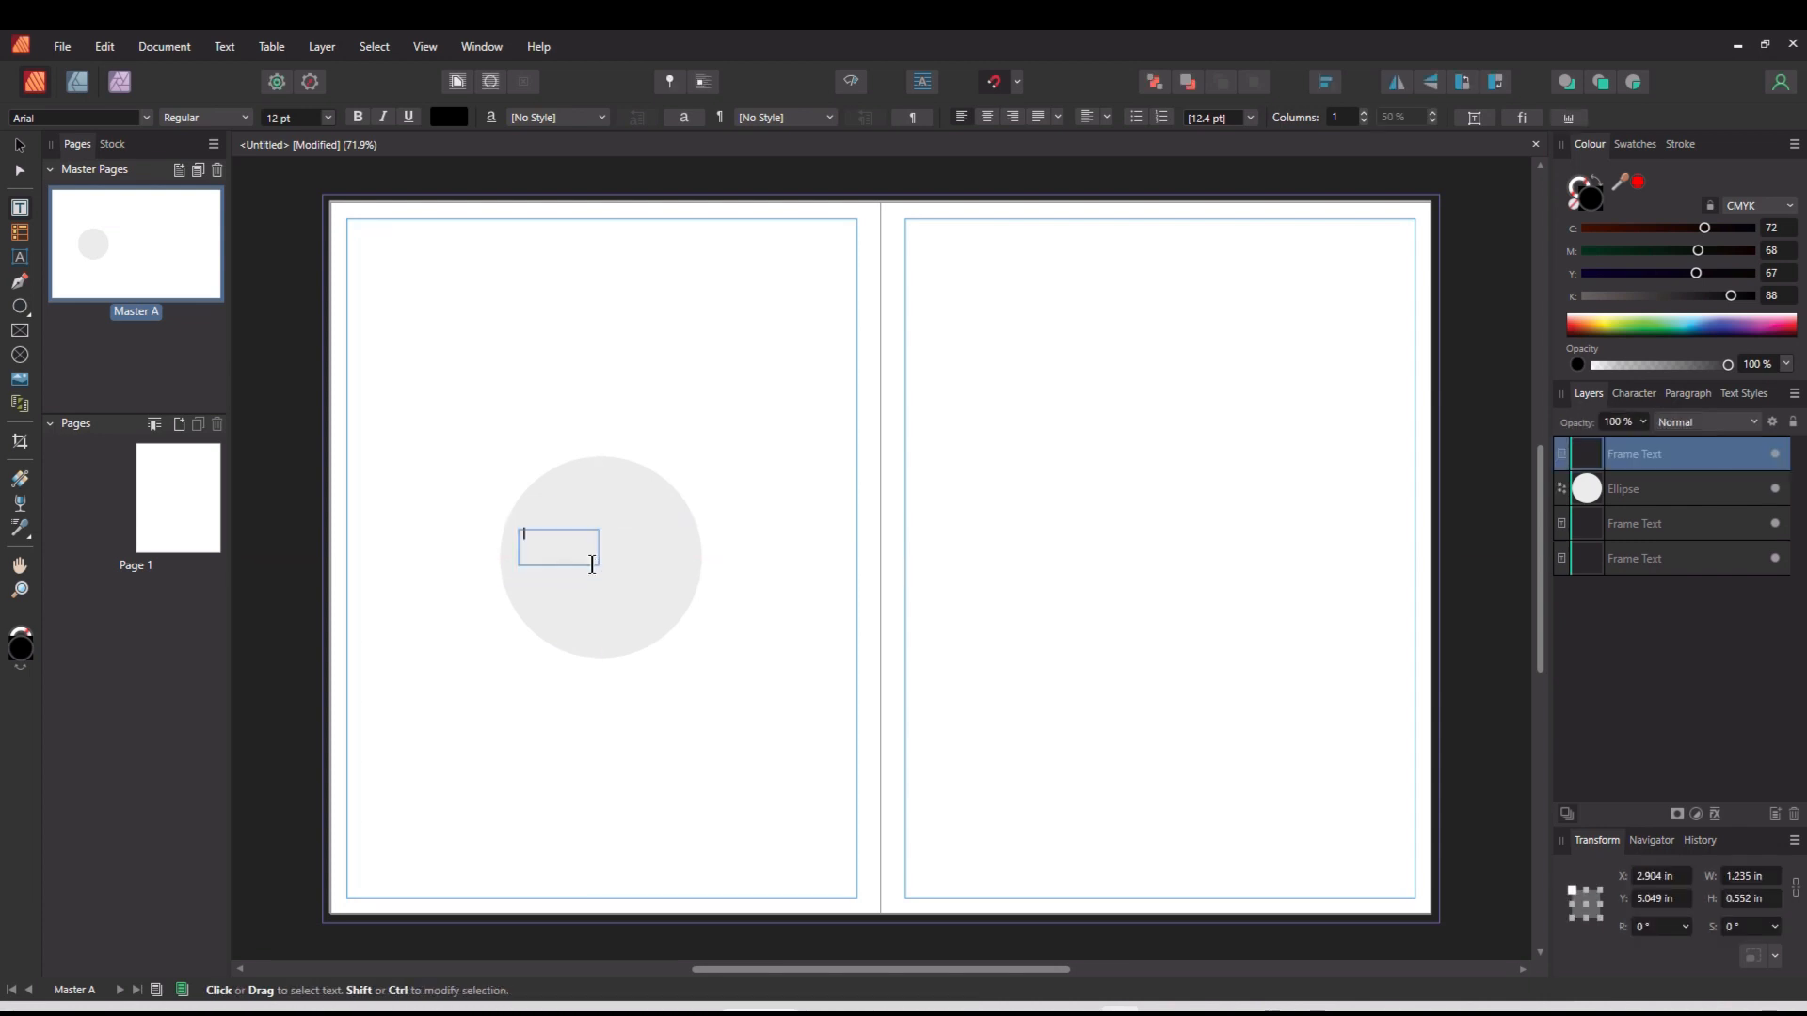
pyautogui.write('or')
pyautogui.press('Escape')
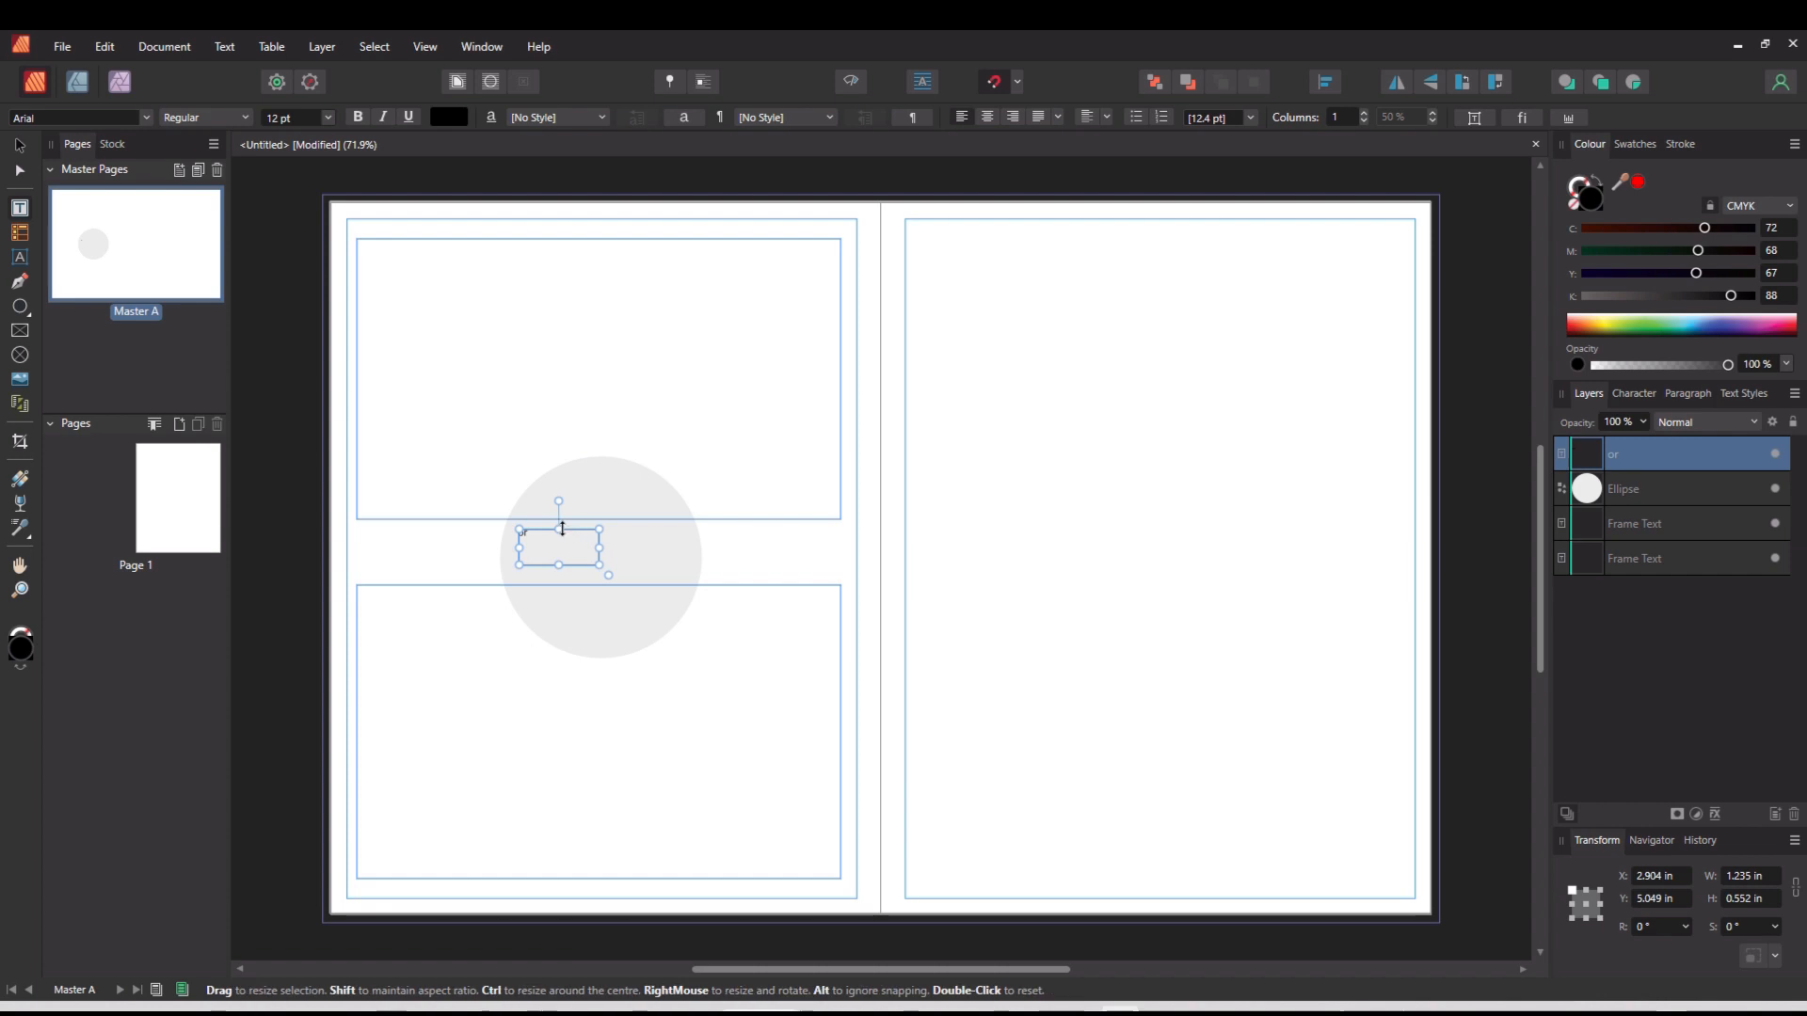
# Step: Set the "or" text to 96 pt, enlarge its frame to about 2.3 by 1.3 in, and centre the text within it
pyautogui.click(328, 117)
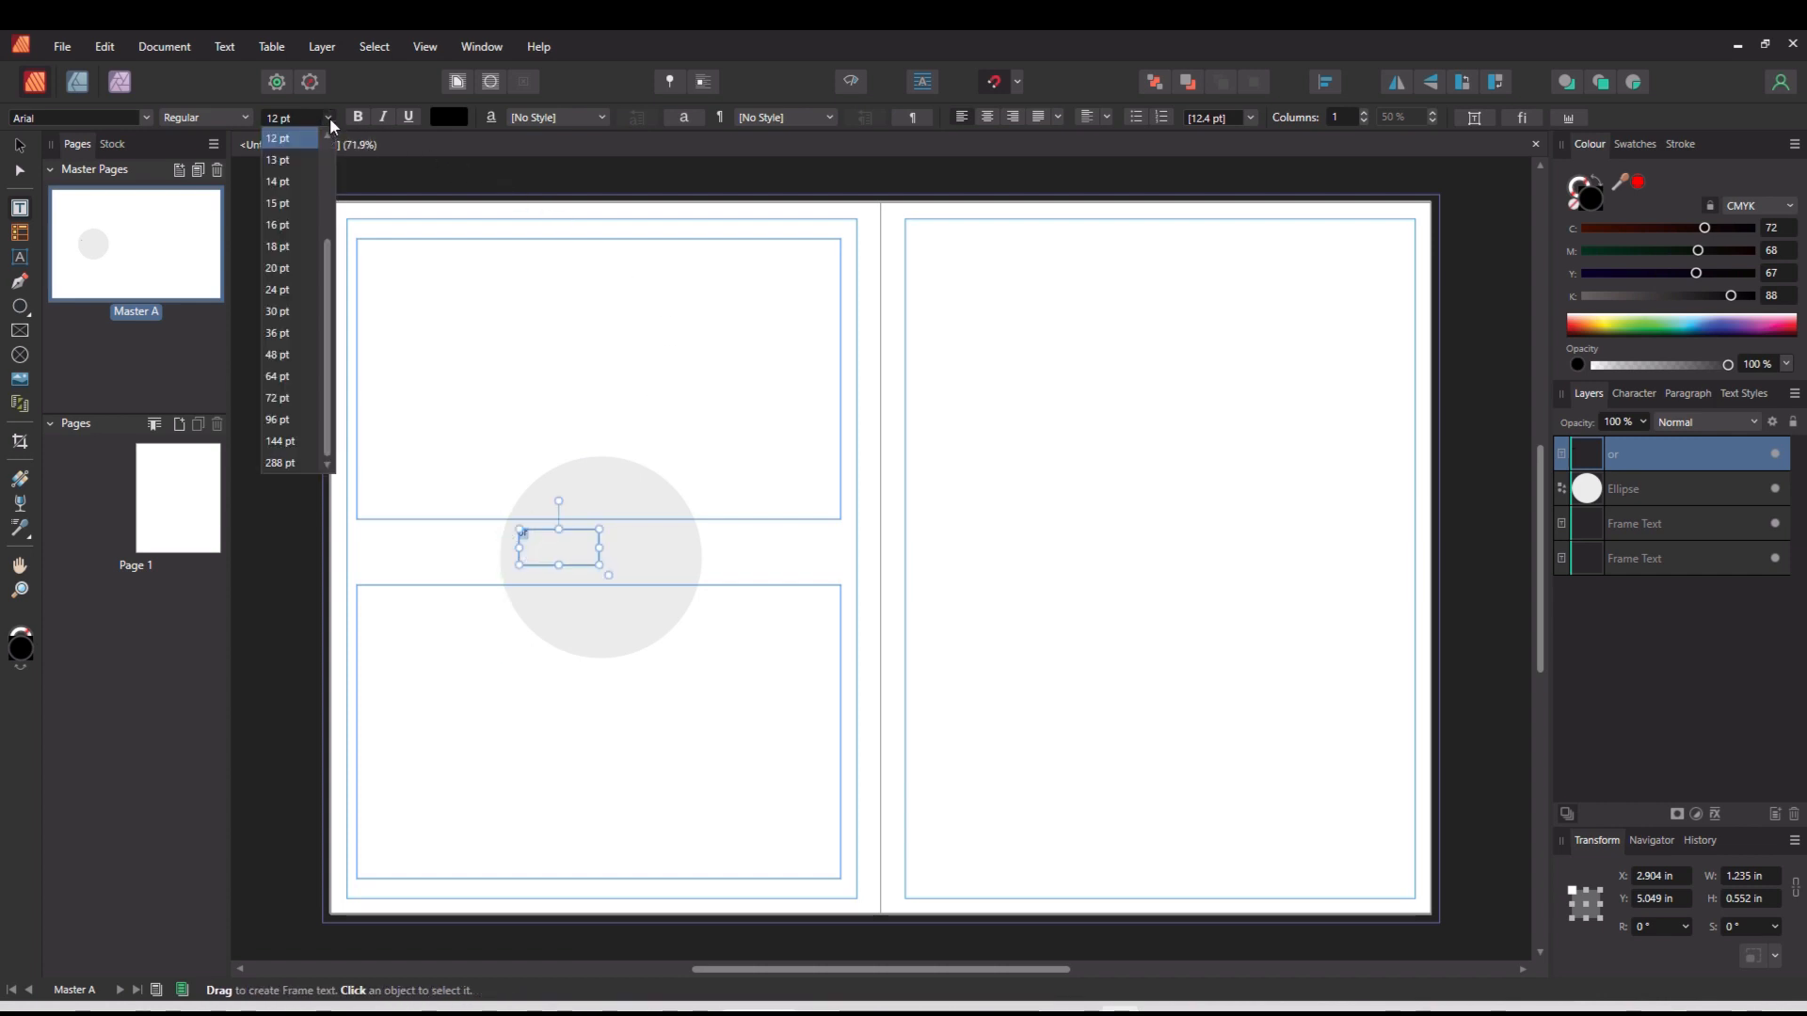
pyautogui.click(282, 420)
pyautogui.moveTo(603, 573); pyautogui.dragTo(666, 613)
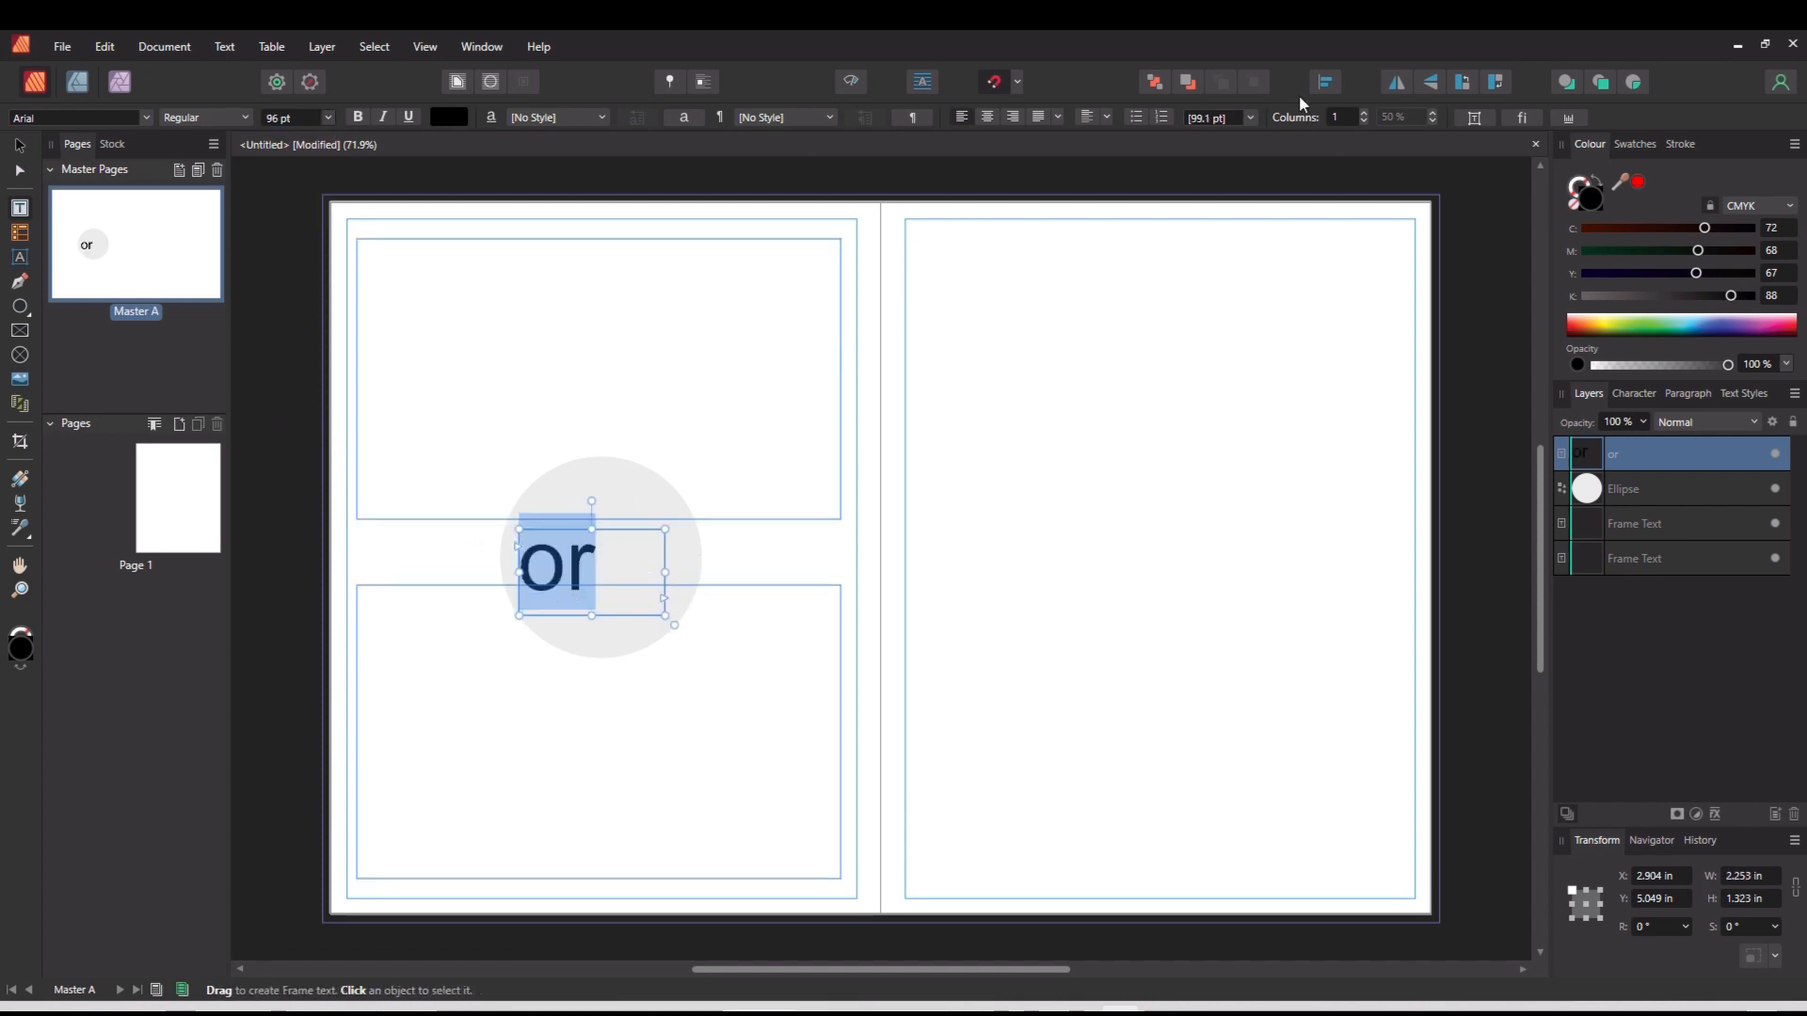
pyautogui.click(988, 116)
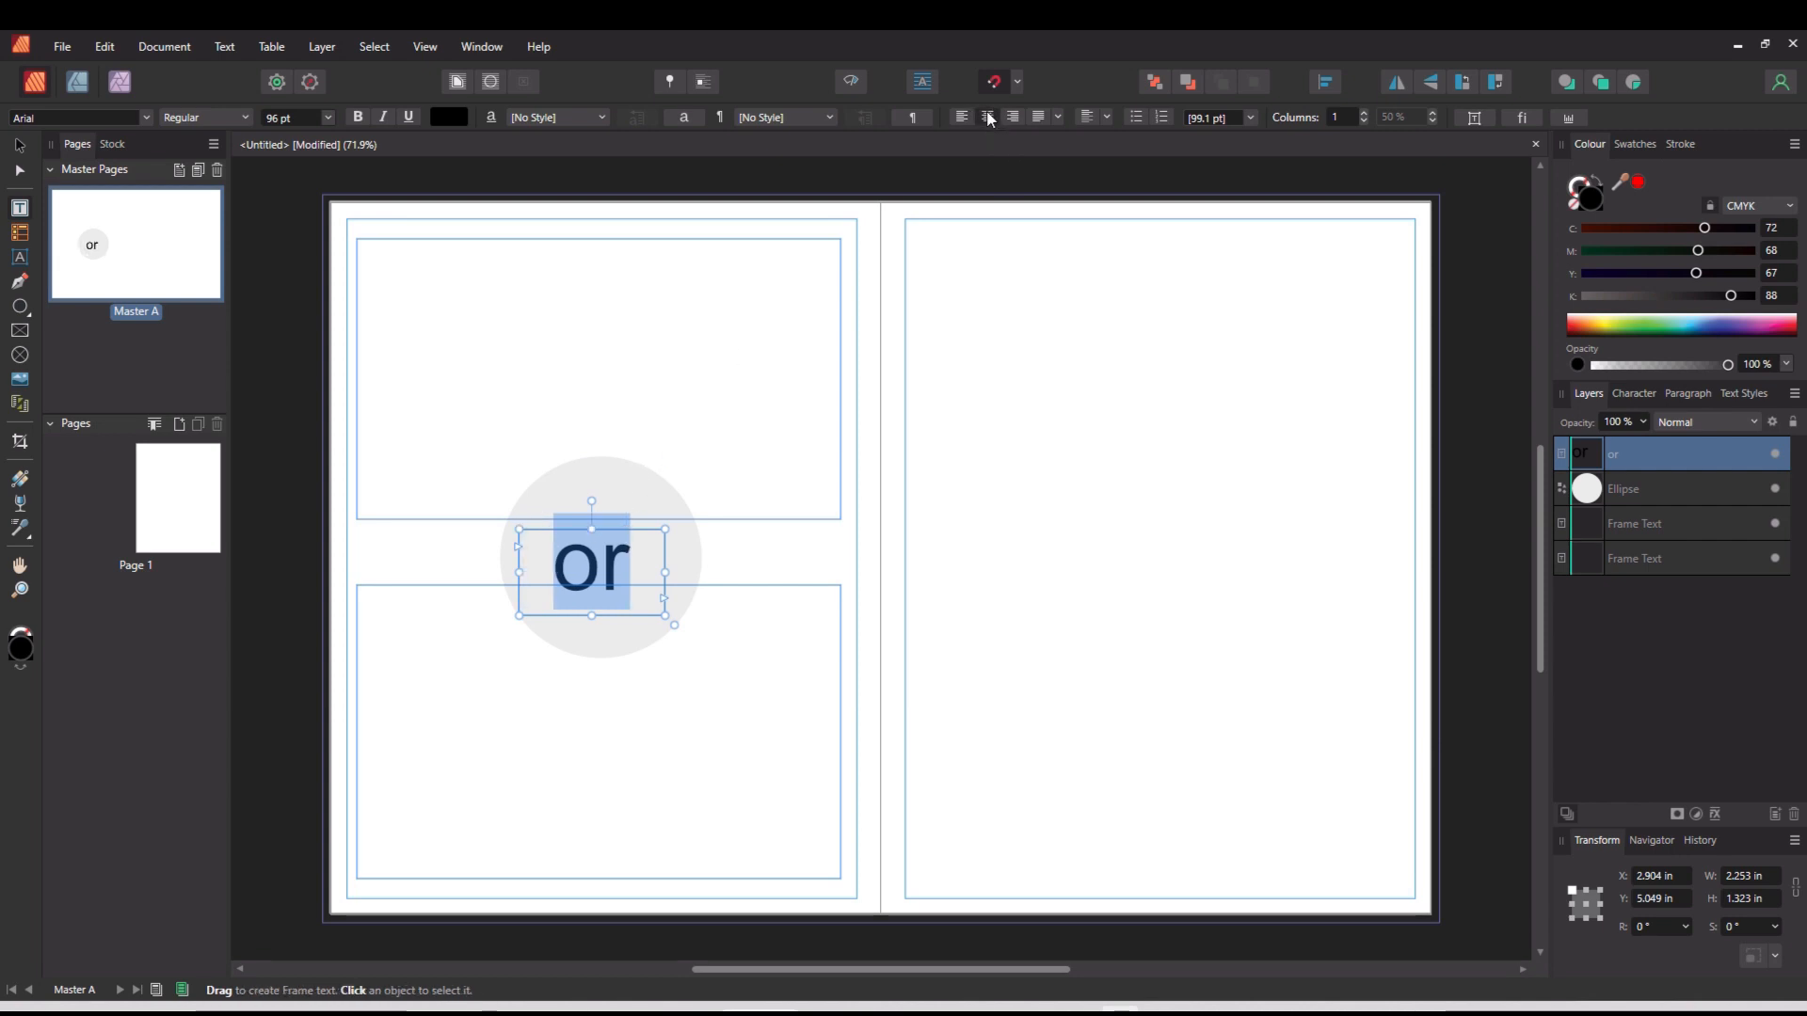
# Step: Centre the "or" frame horizontally and vertically within the left page's margins
pyautogui.click(1327, 81)
pyautogui.click(1367, 144)
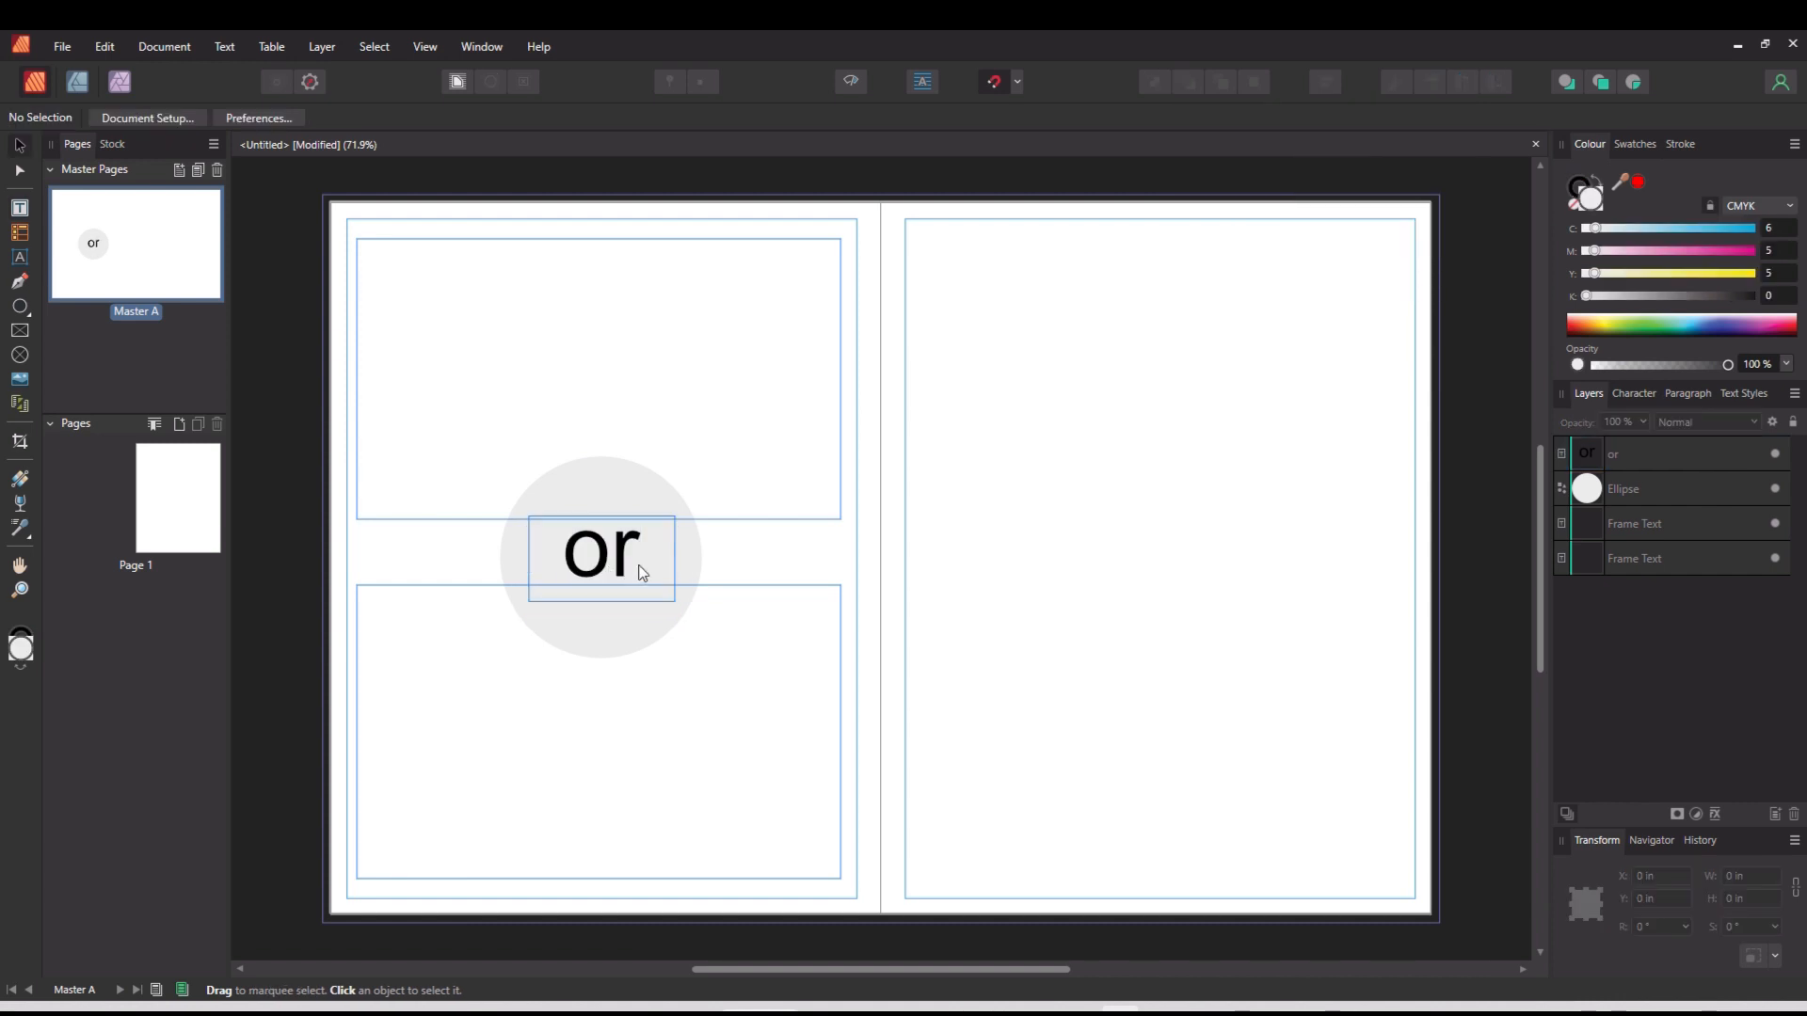
pyautogui.click(639, 566)
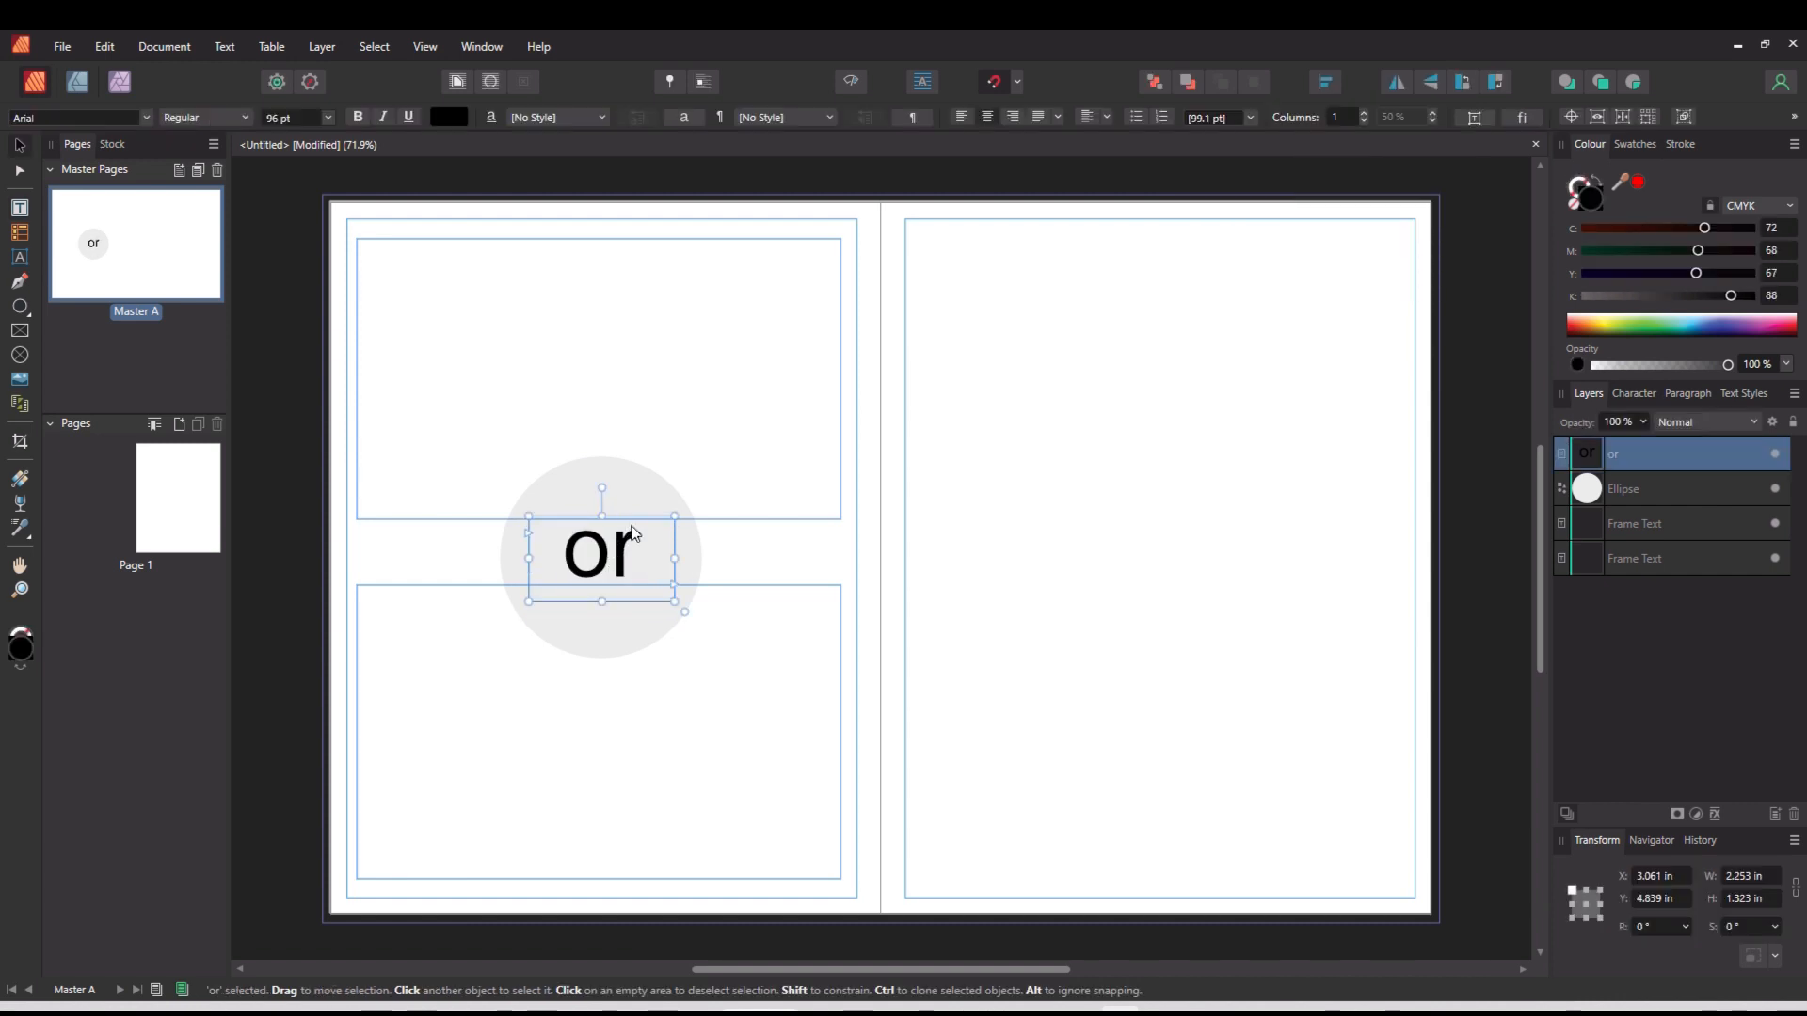
pyautogui.click(286, 527)
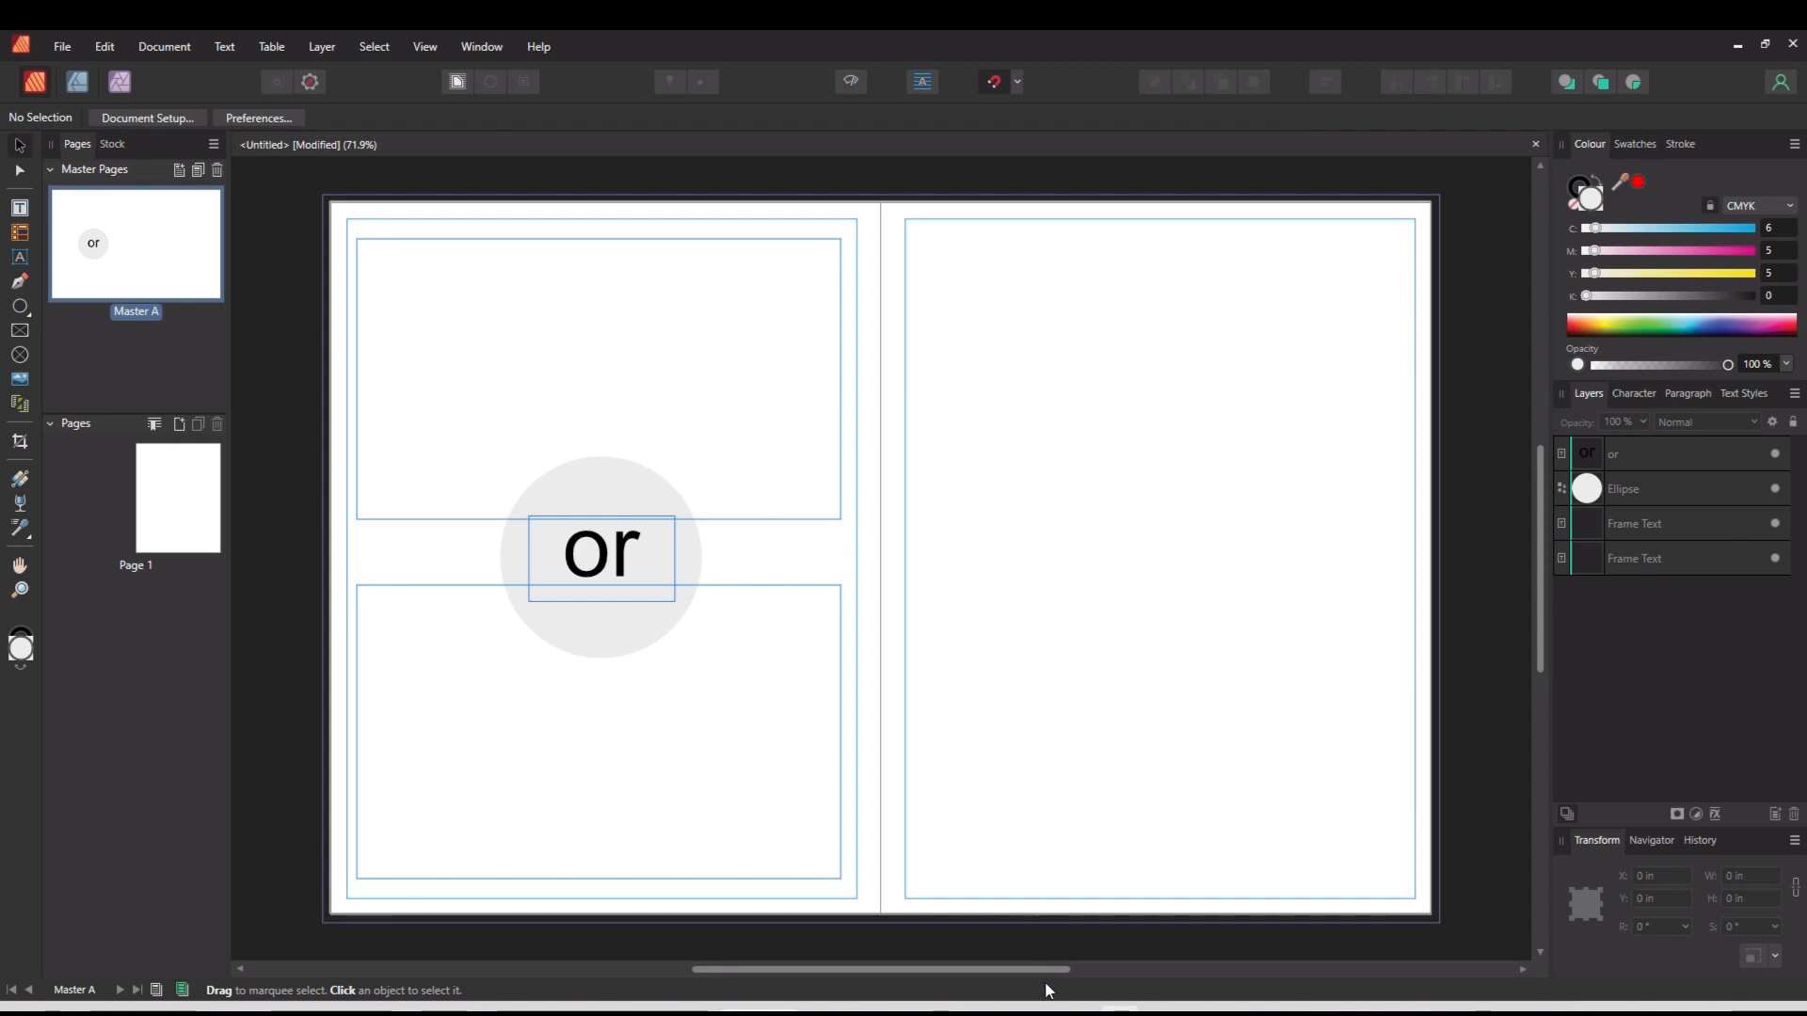
# Step: Switch to the Book1 workbook in Excel and select all of column A
pyautogui.moveTo(1039, 1010)
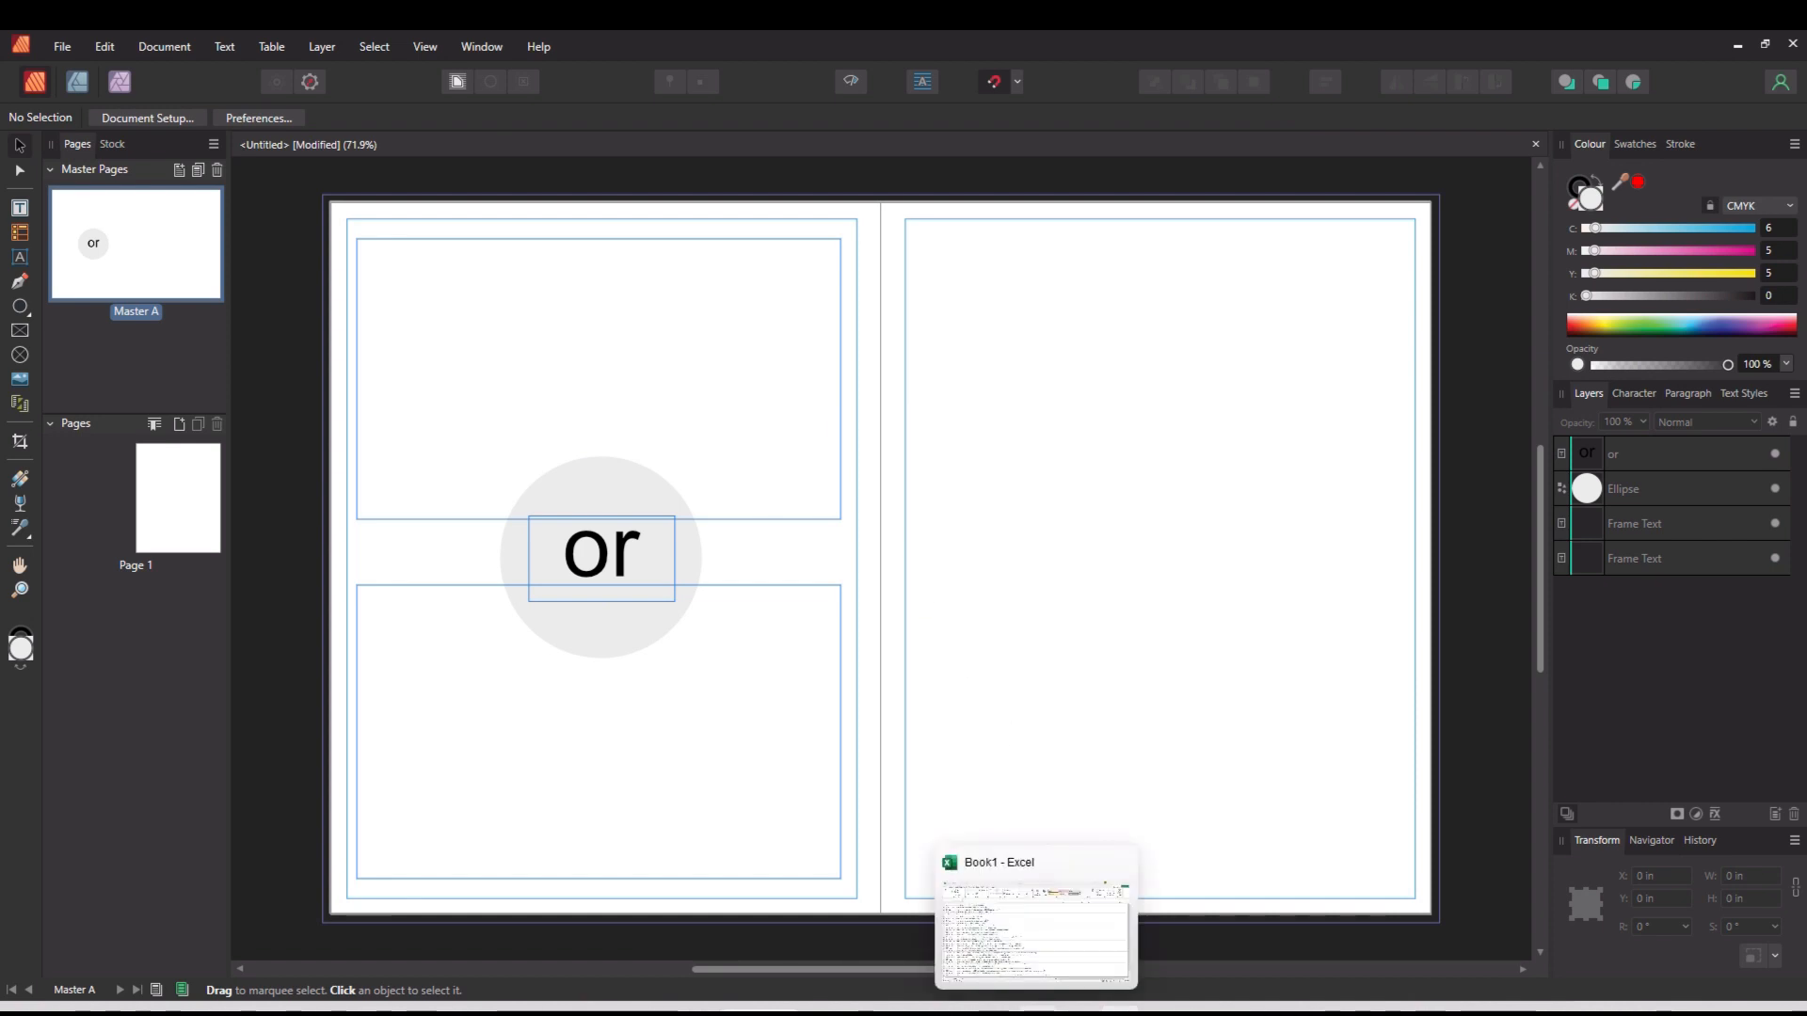
pyautogui.click(1109, 900)
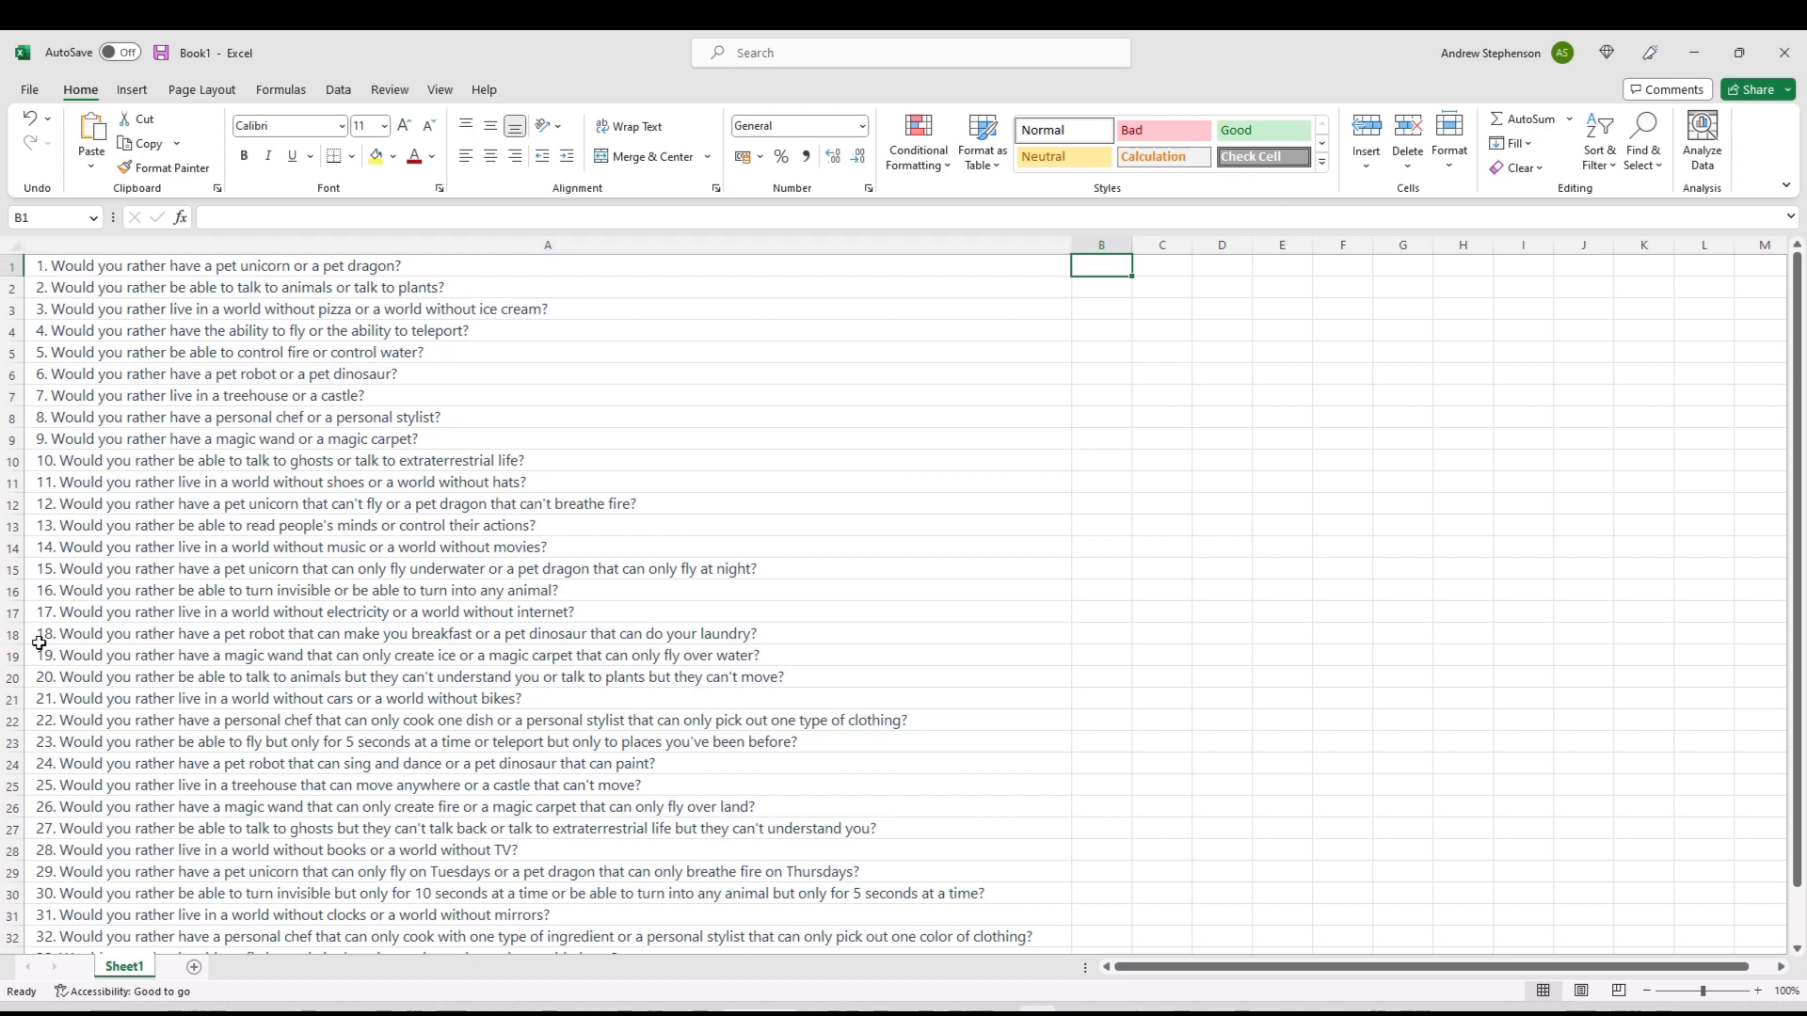
pyautogui.click(83, 239)
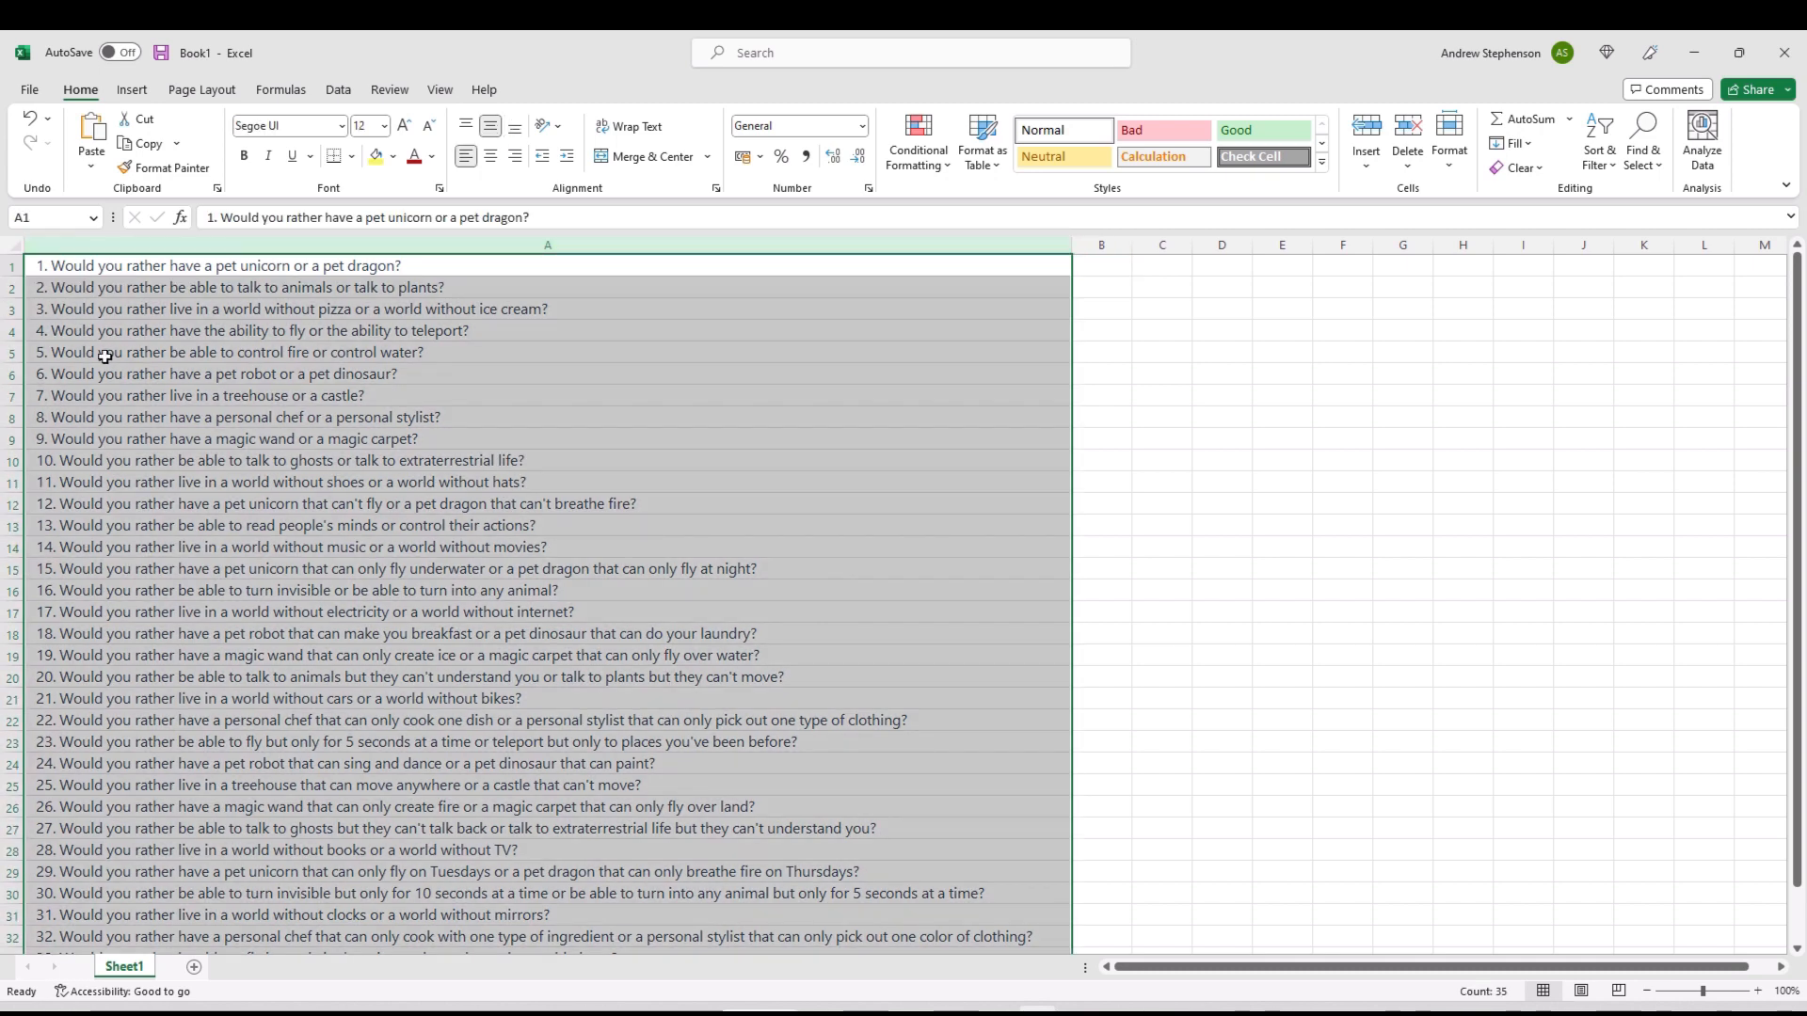
pyautogui.hotkey('alt', 'p')
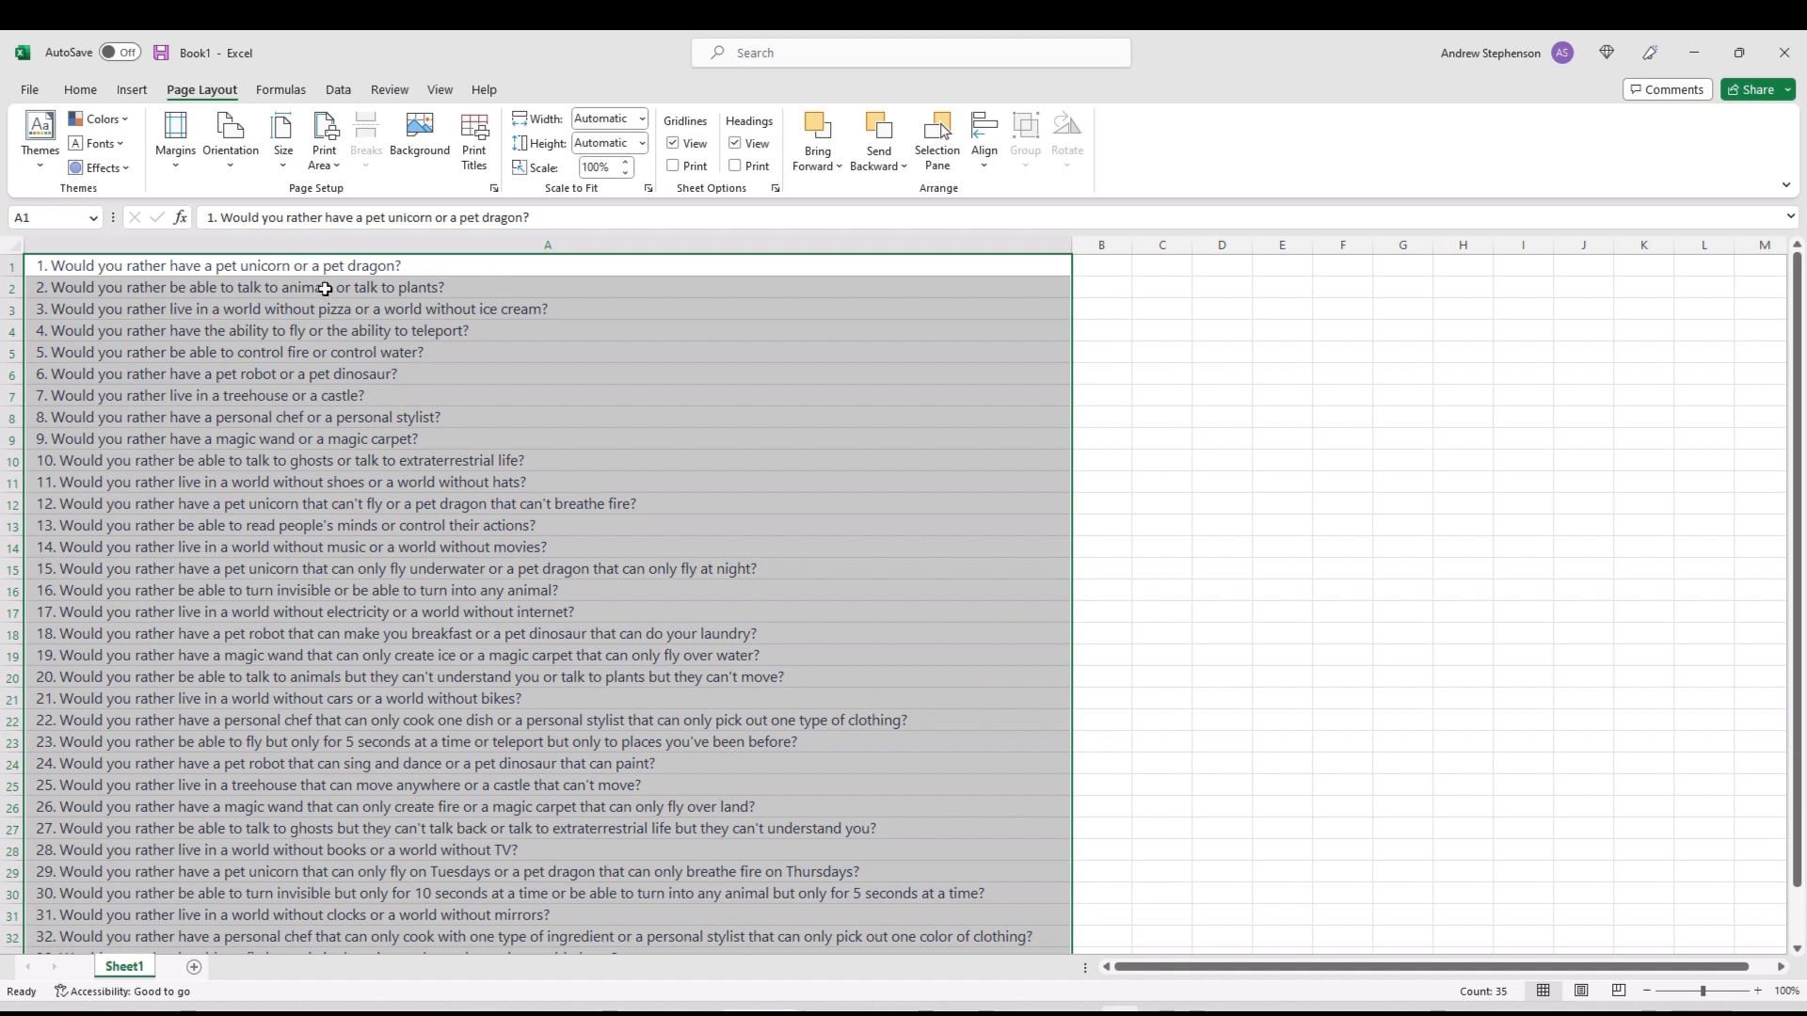
# Step: Try to replace every "or" in column A with "." and undo the replacement
pyautogui.hotkey('ctrl', 'h')
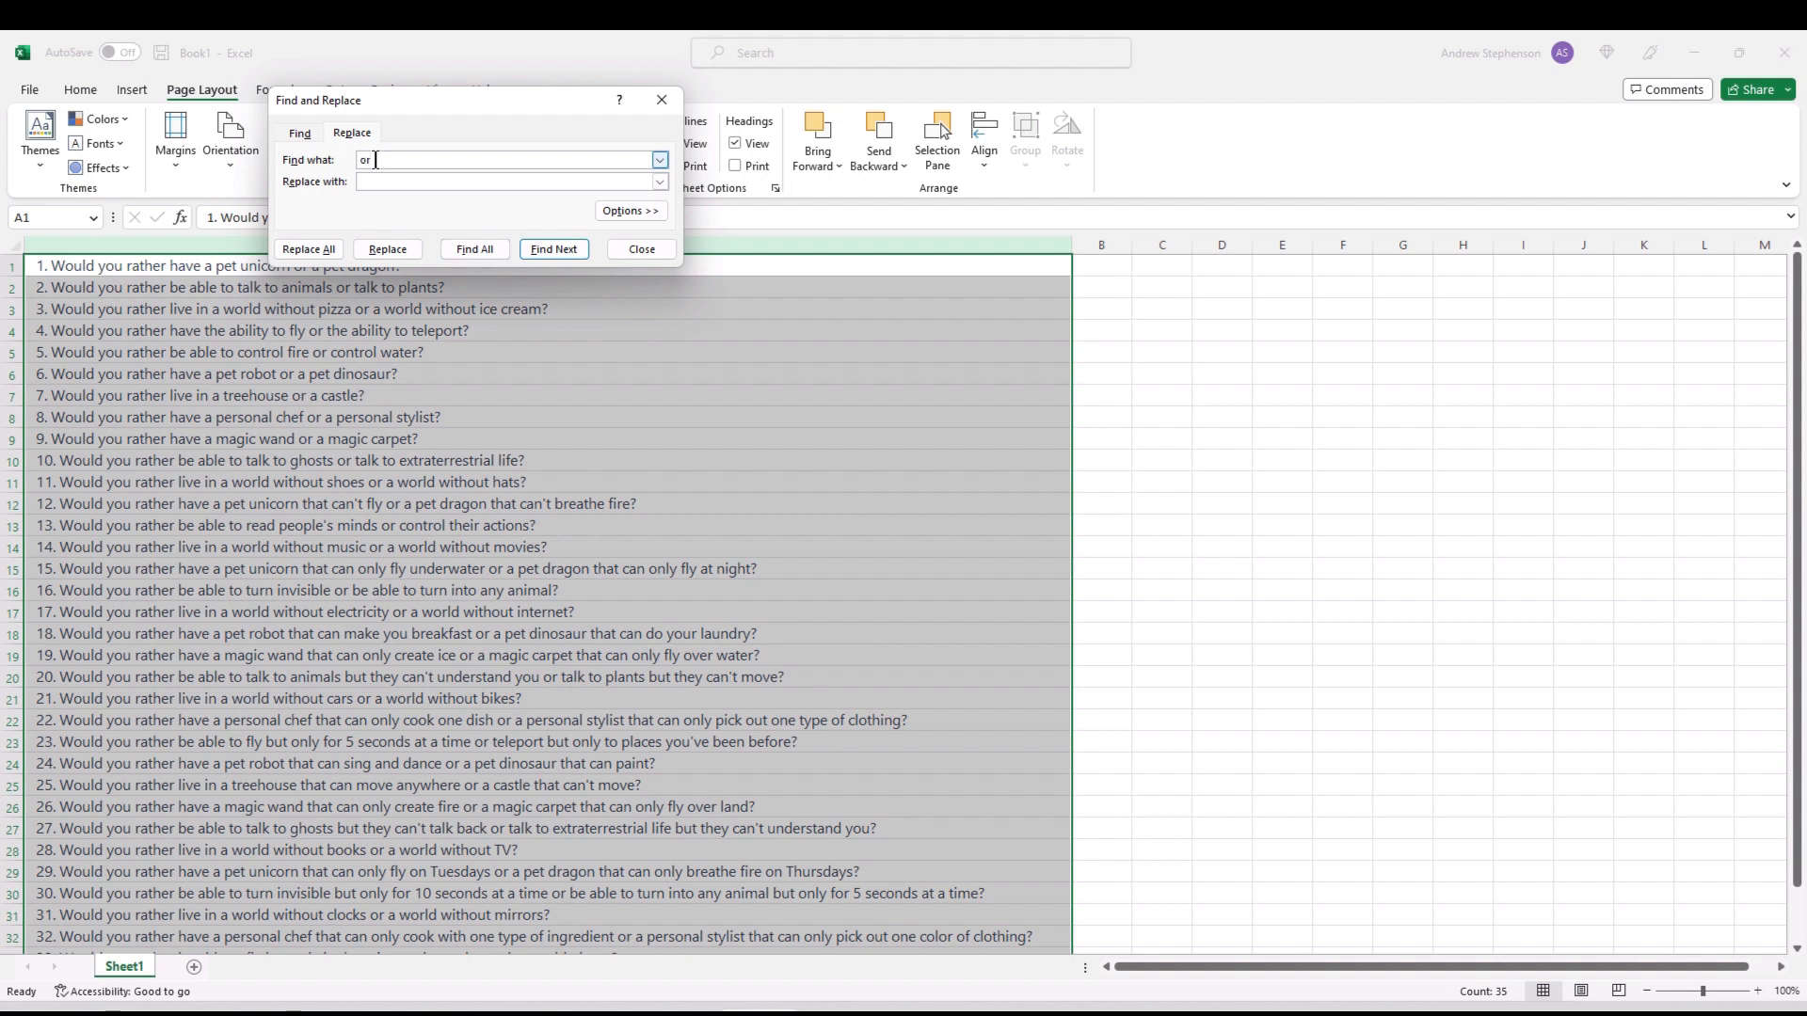
pyautogui.write('or')
pyautogui.click(396, 180)
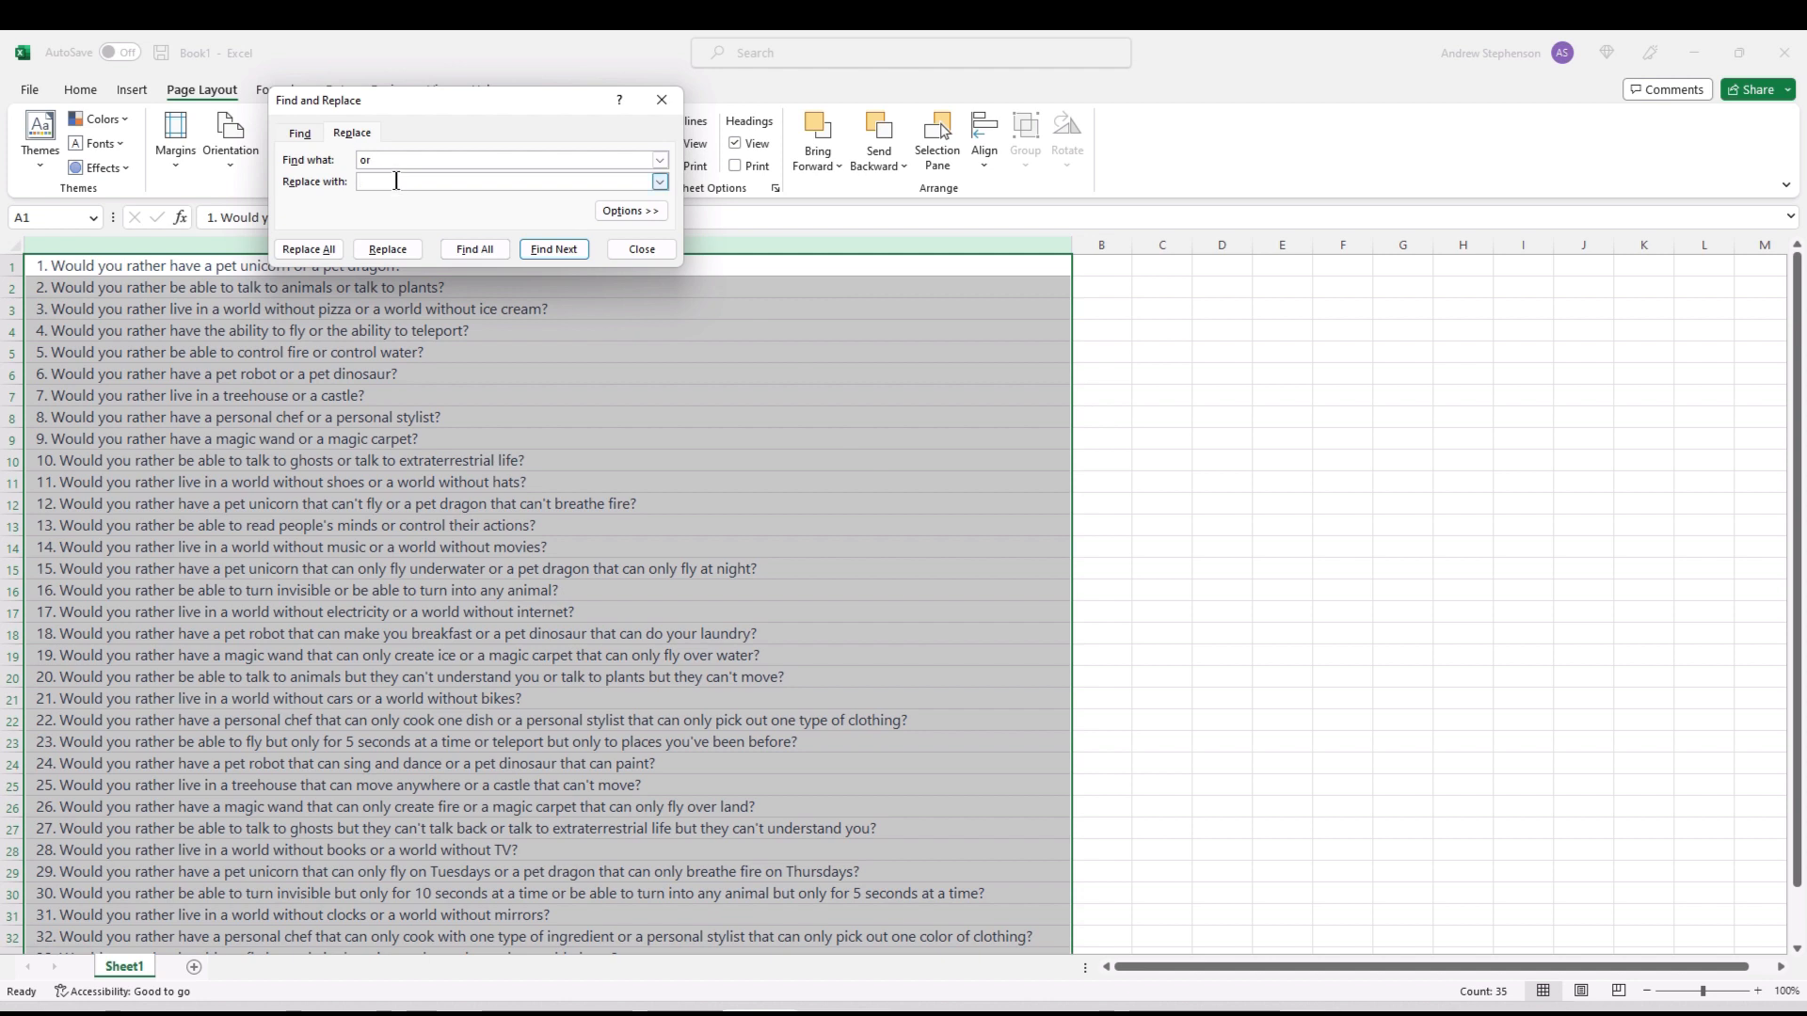
pyautogui.click(310, 251)
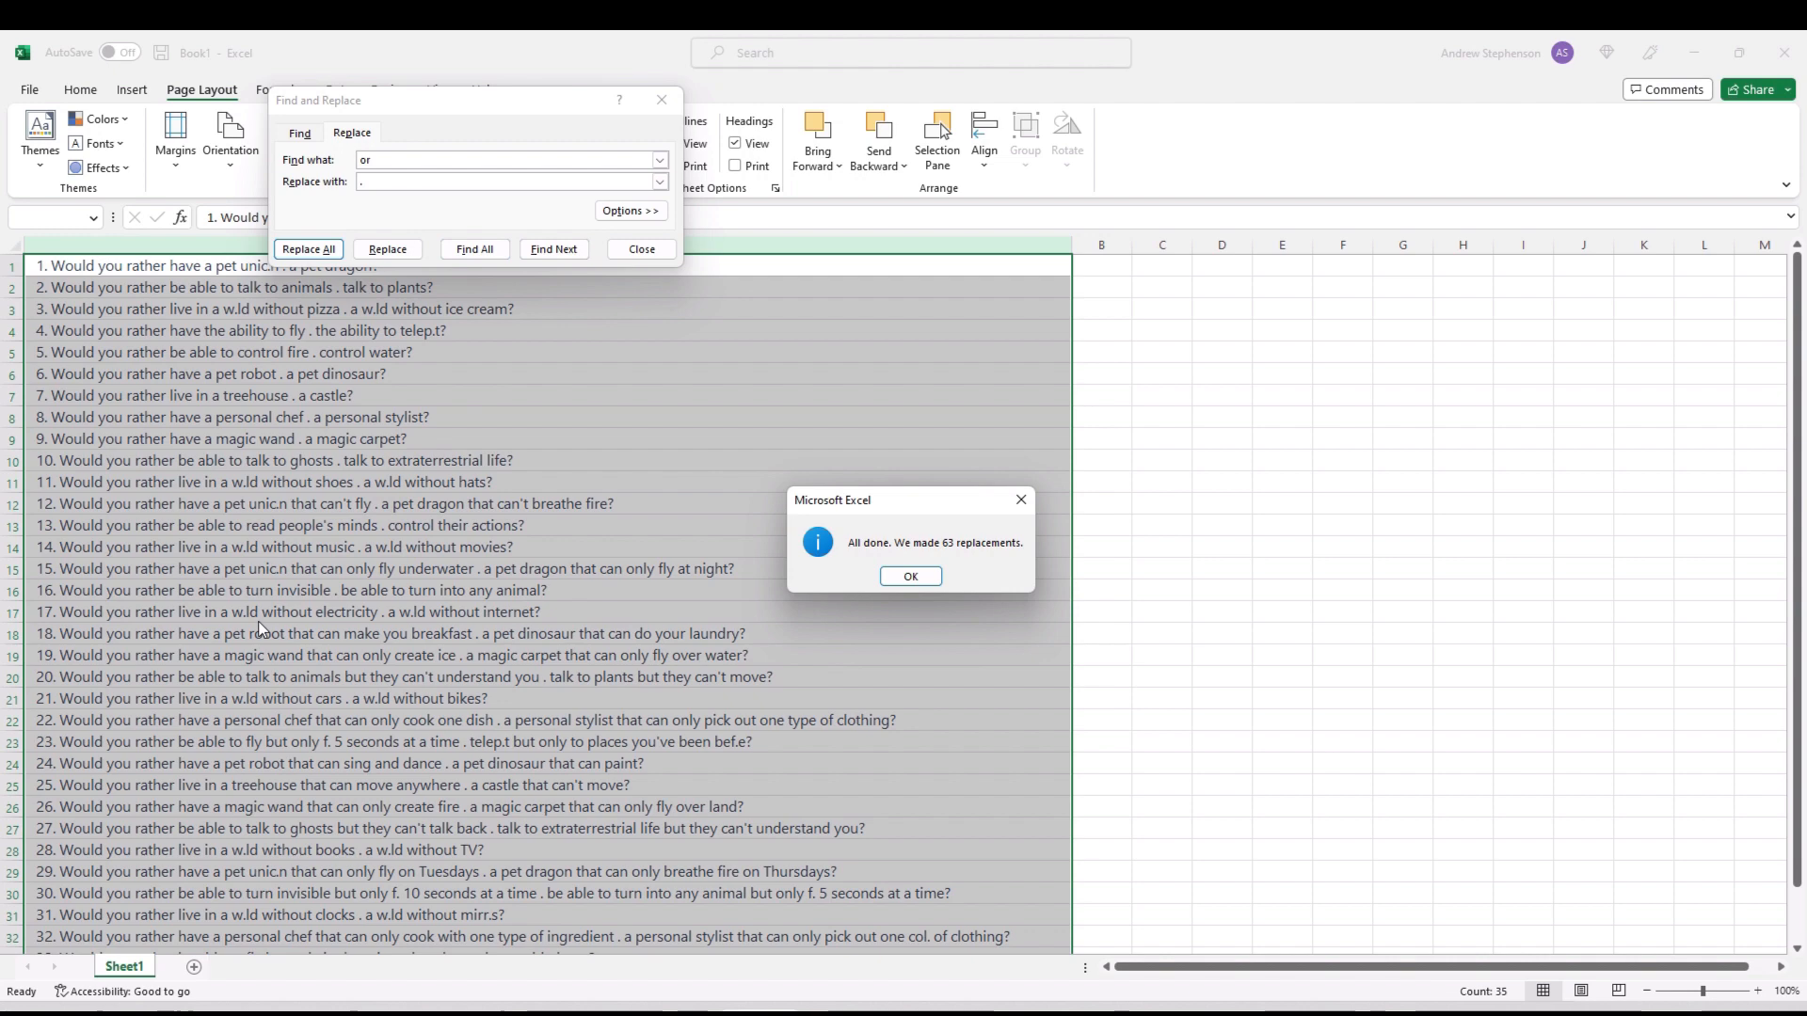
pyautogui.click(910, 575)
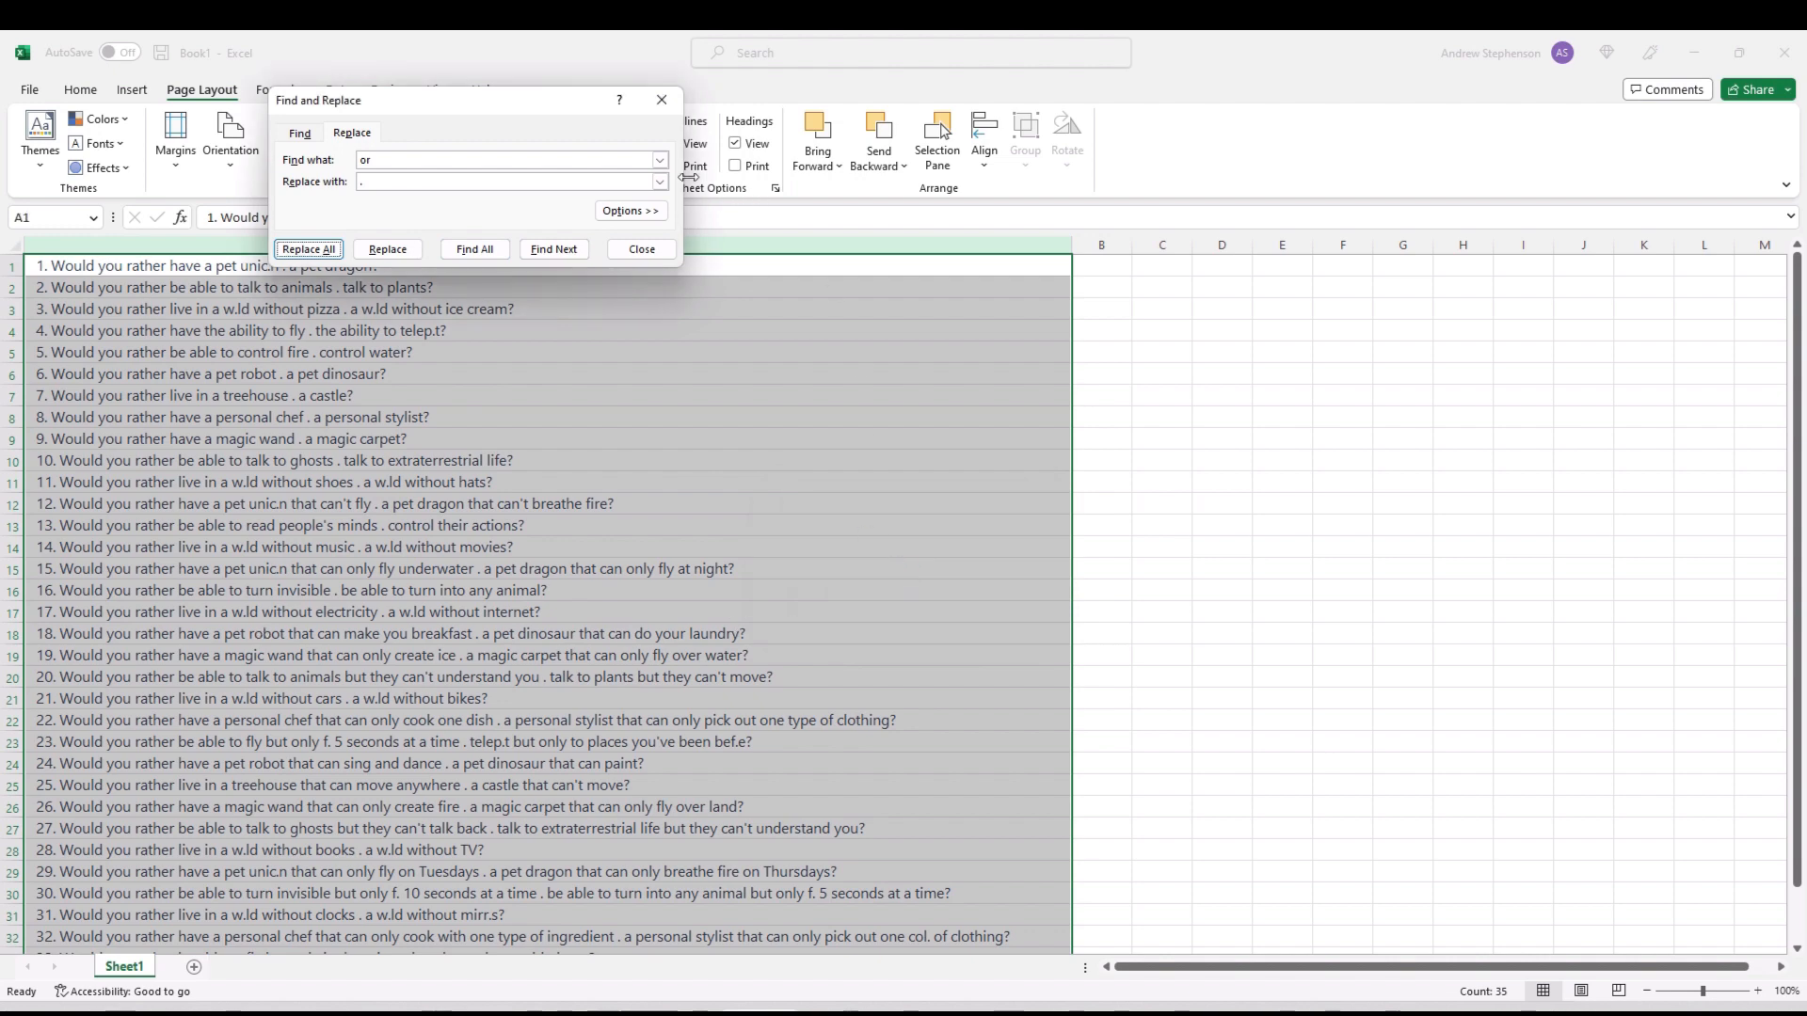
pyautogui.click(661, 99)
pyautogui.hotkey('ctrl', 'z')
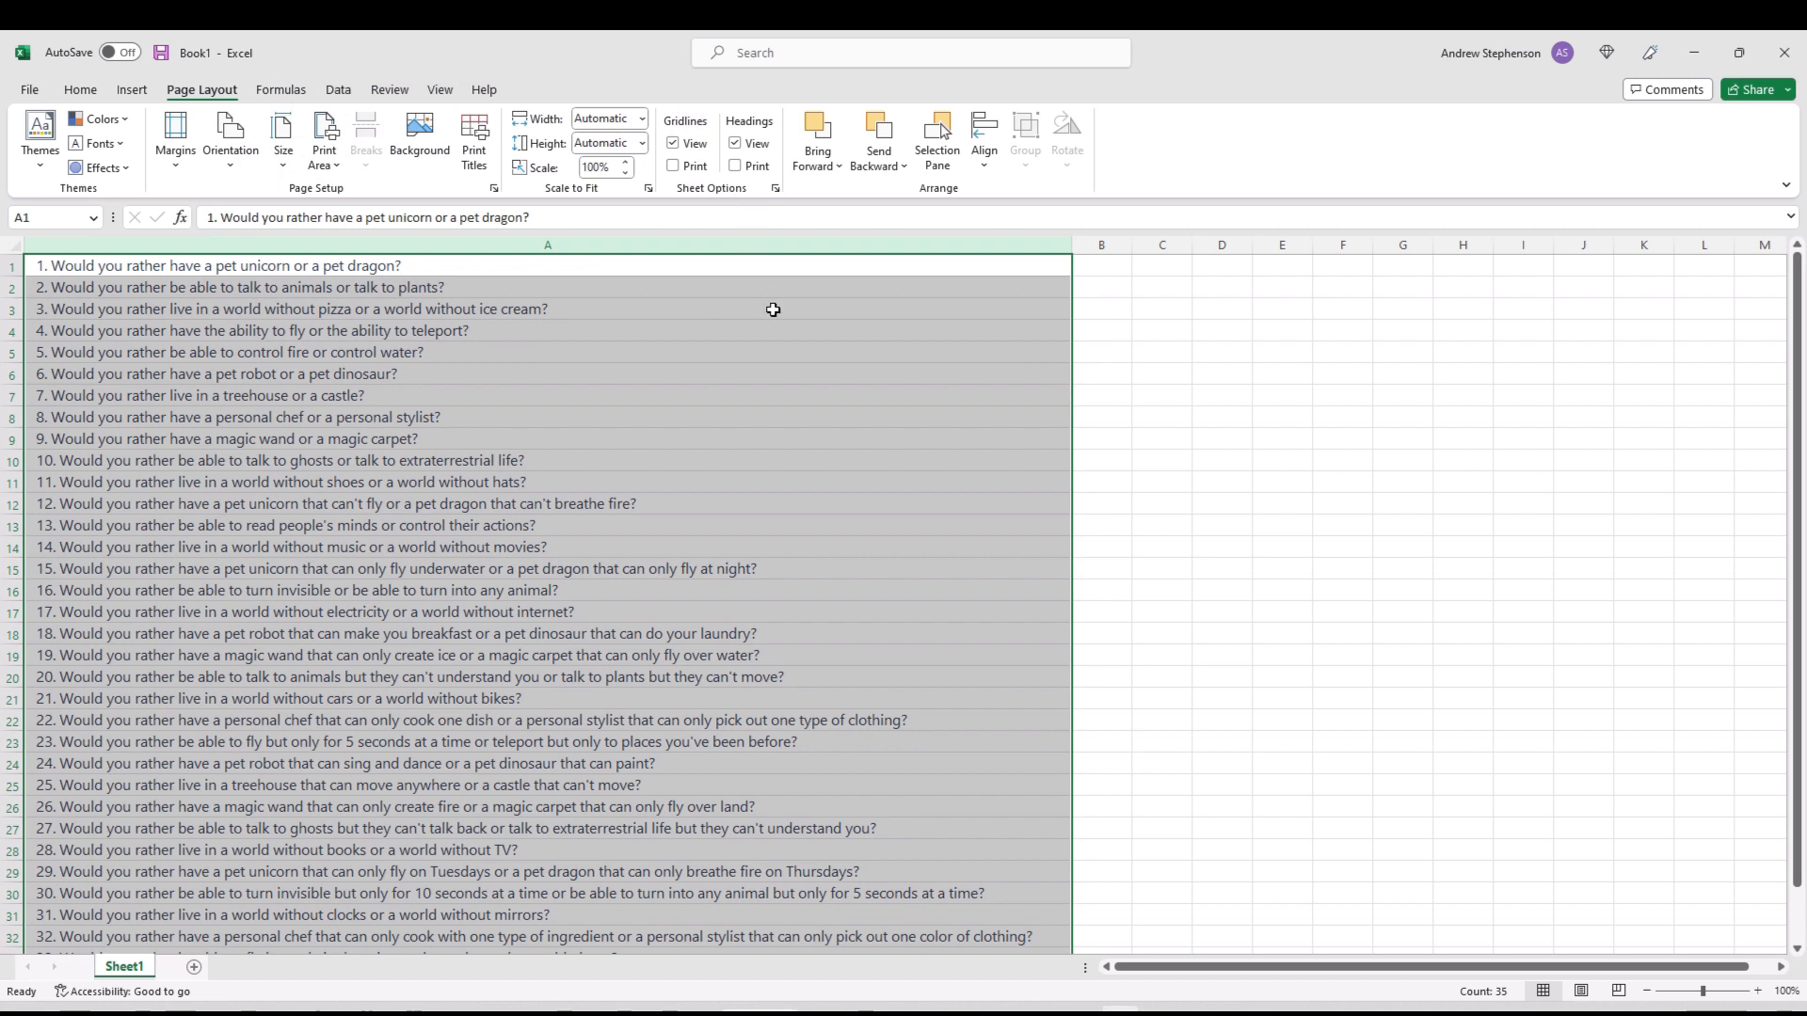
# Step: Replace every standalone " or " in column A, including its surrounding spaces, with "."
pyautogui.hotkey('ctrl', 'f')
pyautogui.click(367, 155)
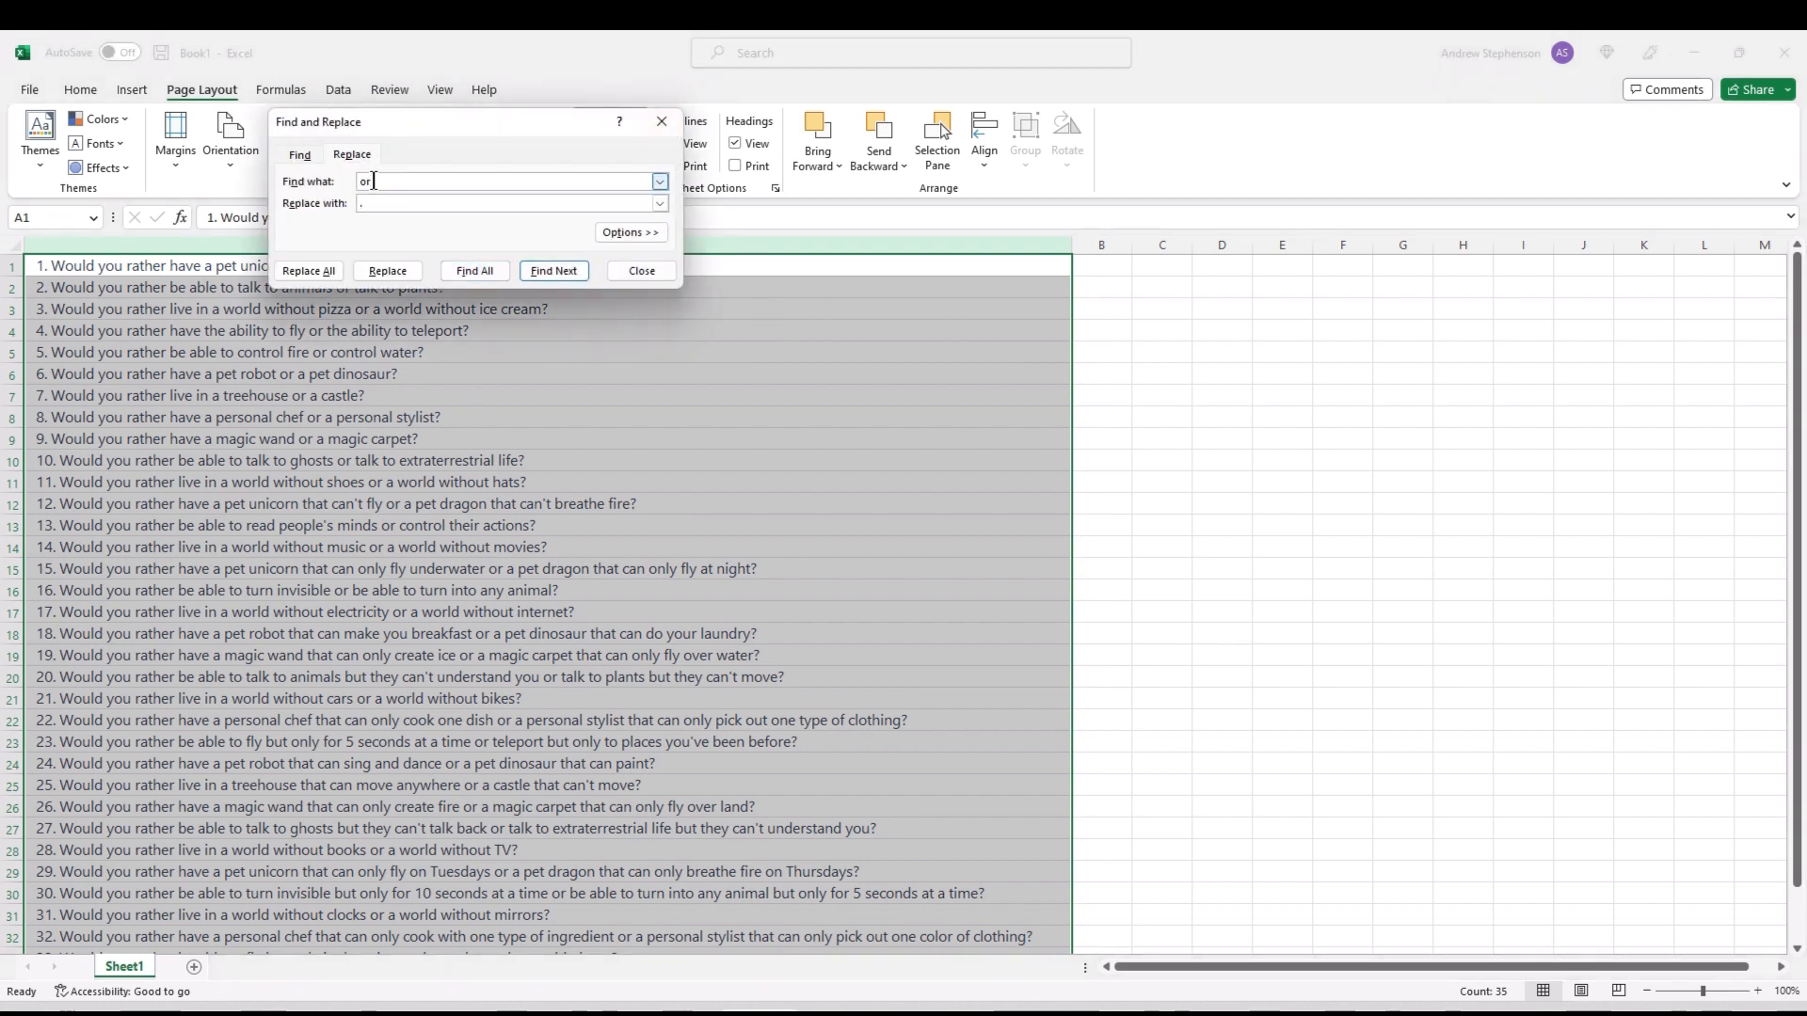
pyautogui.press('Left')
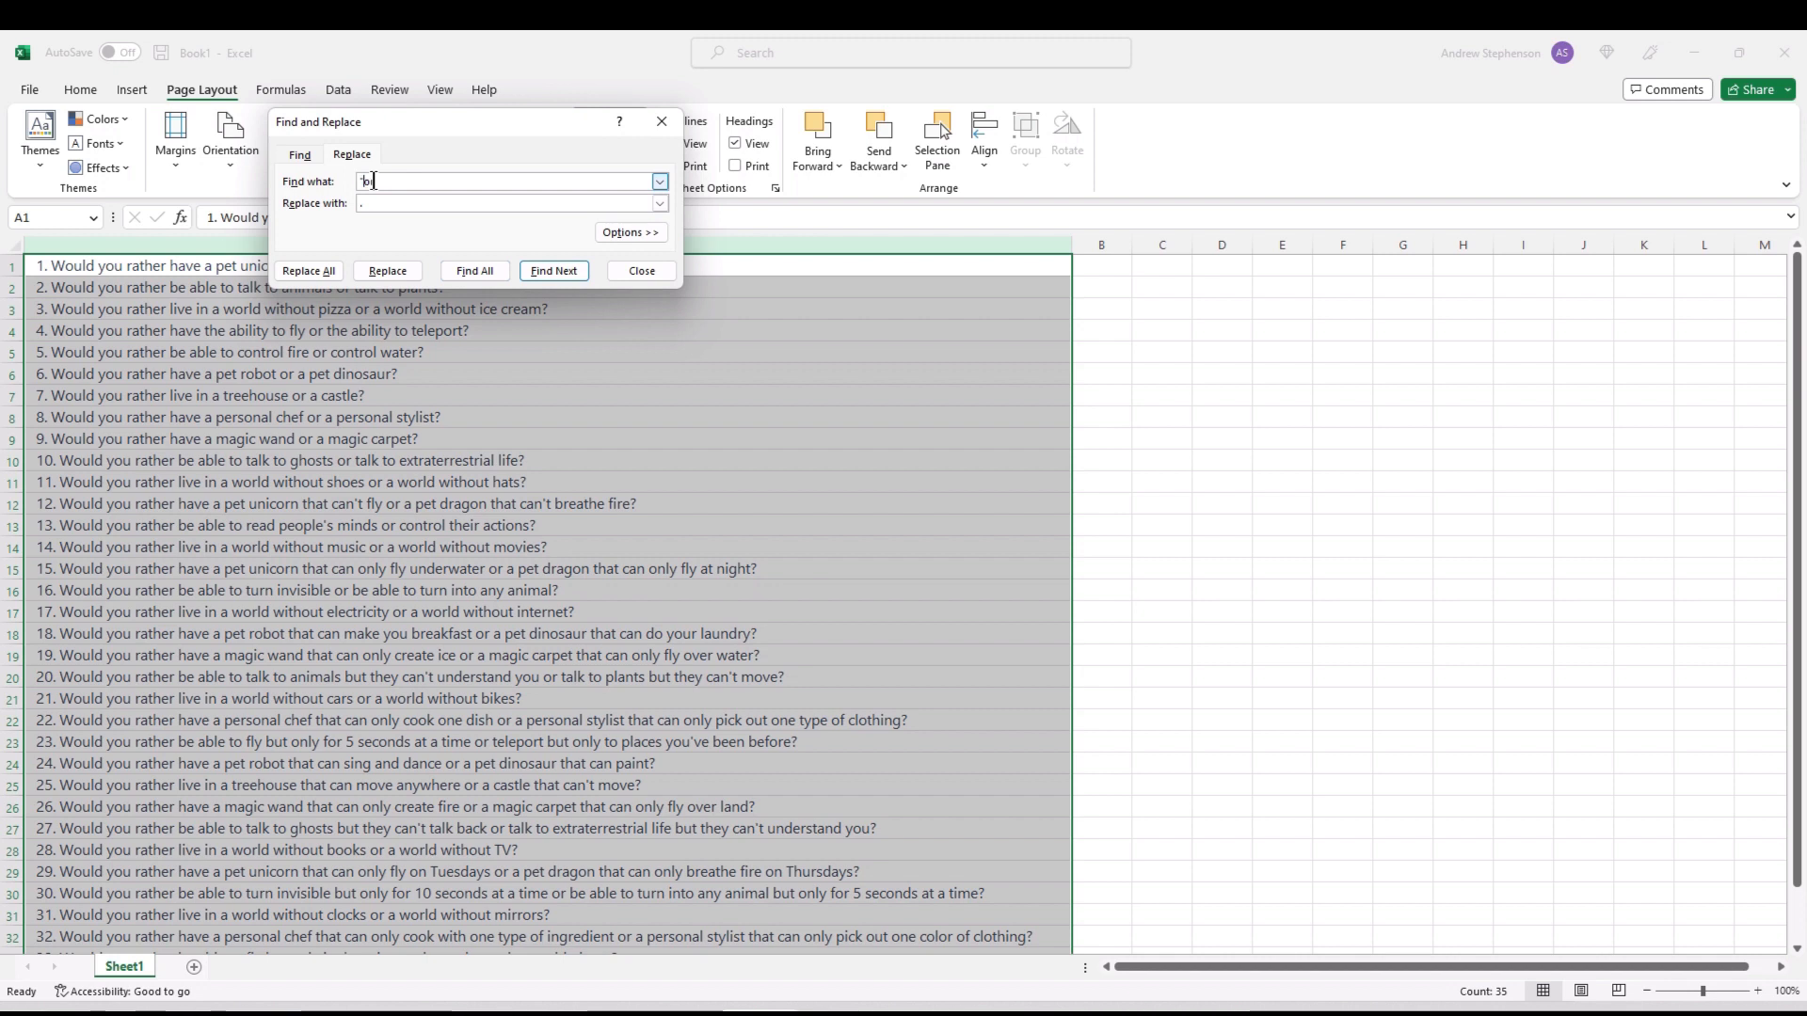
pyautogui.press('Return')
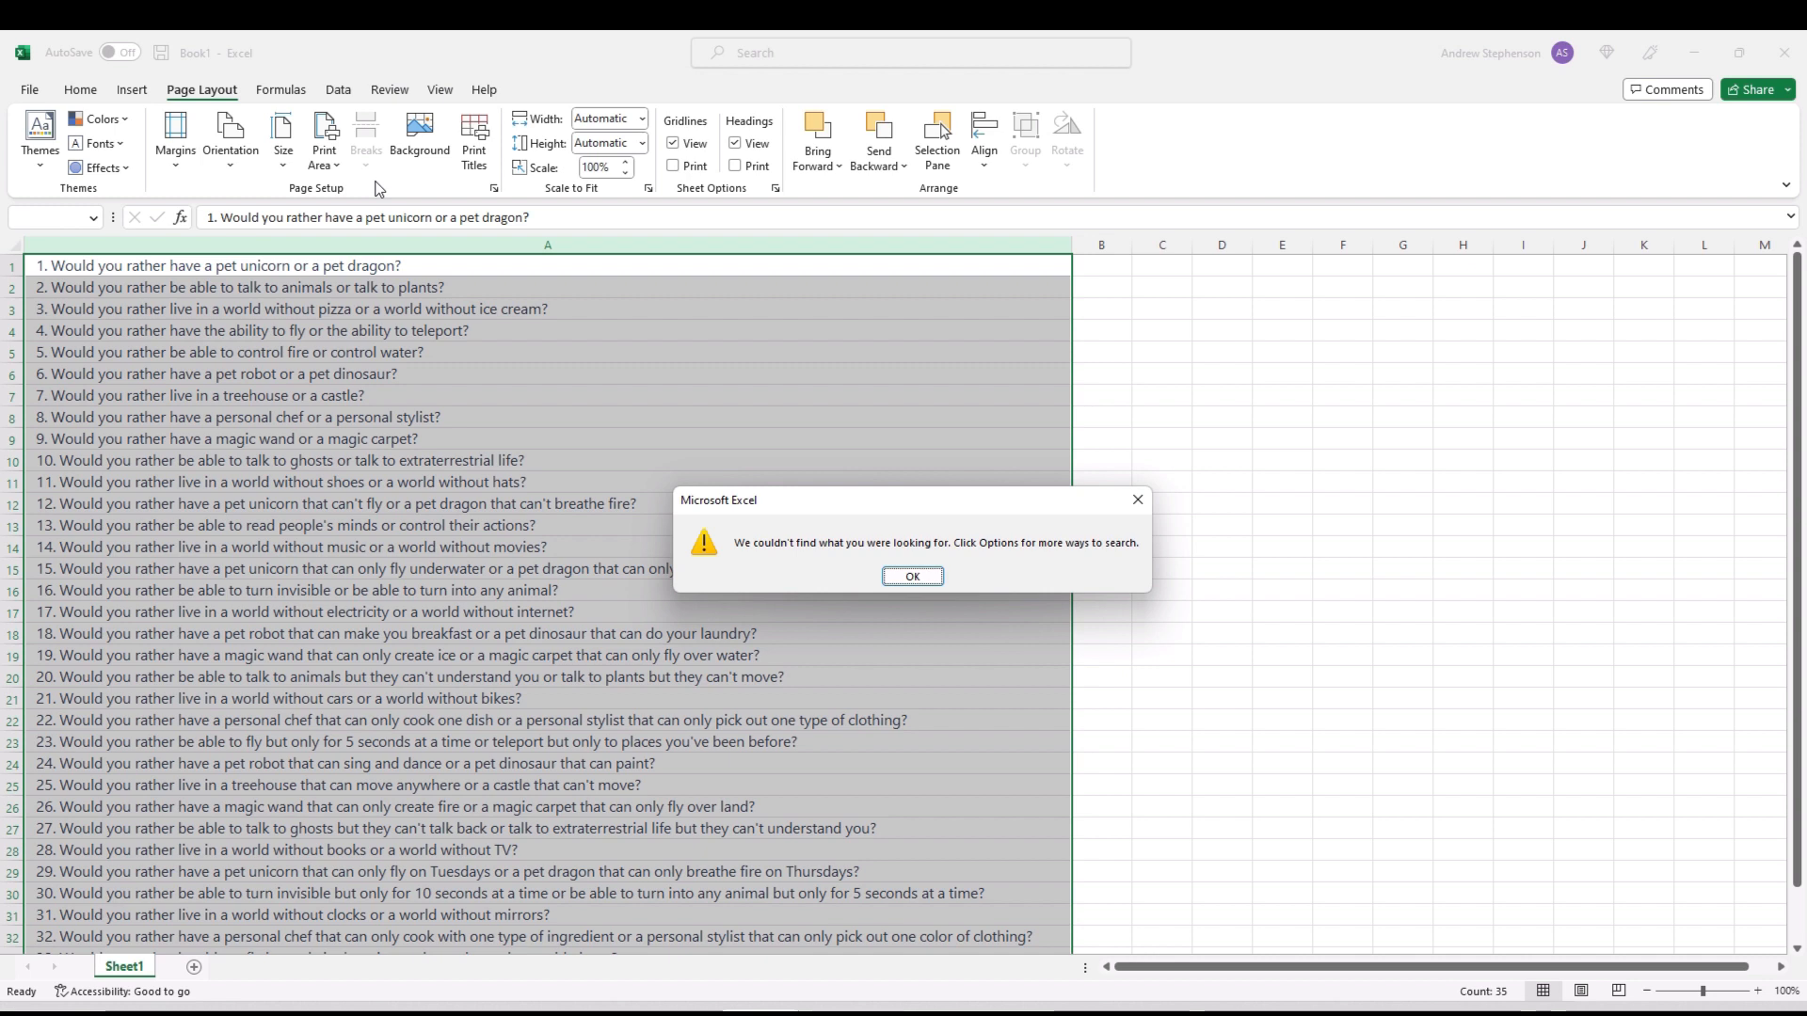
pyautogui.click(912, 574)
pyautogui.moveTo(392, 177); pyautogui.dragTo(231, 167)
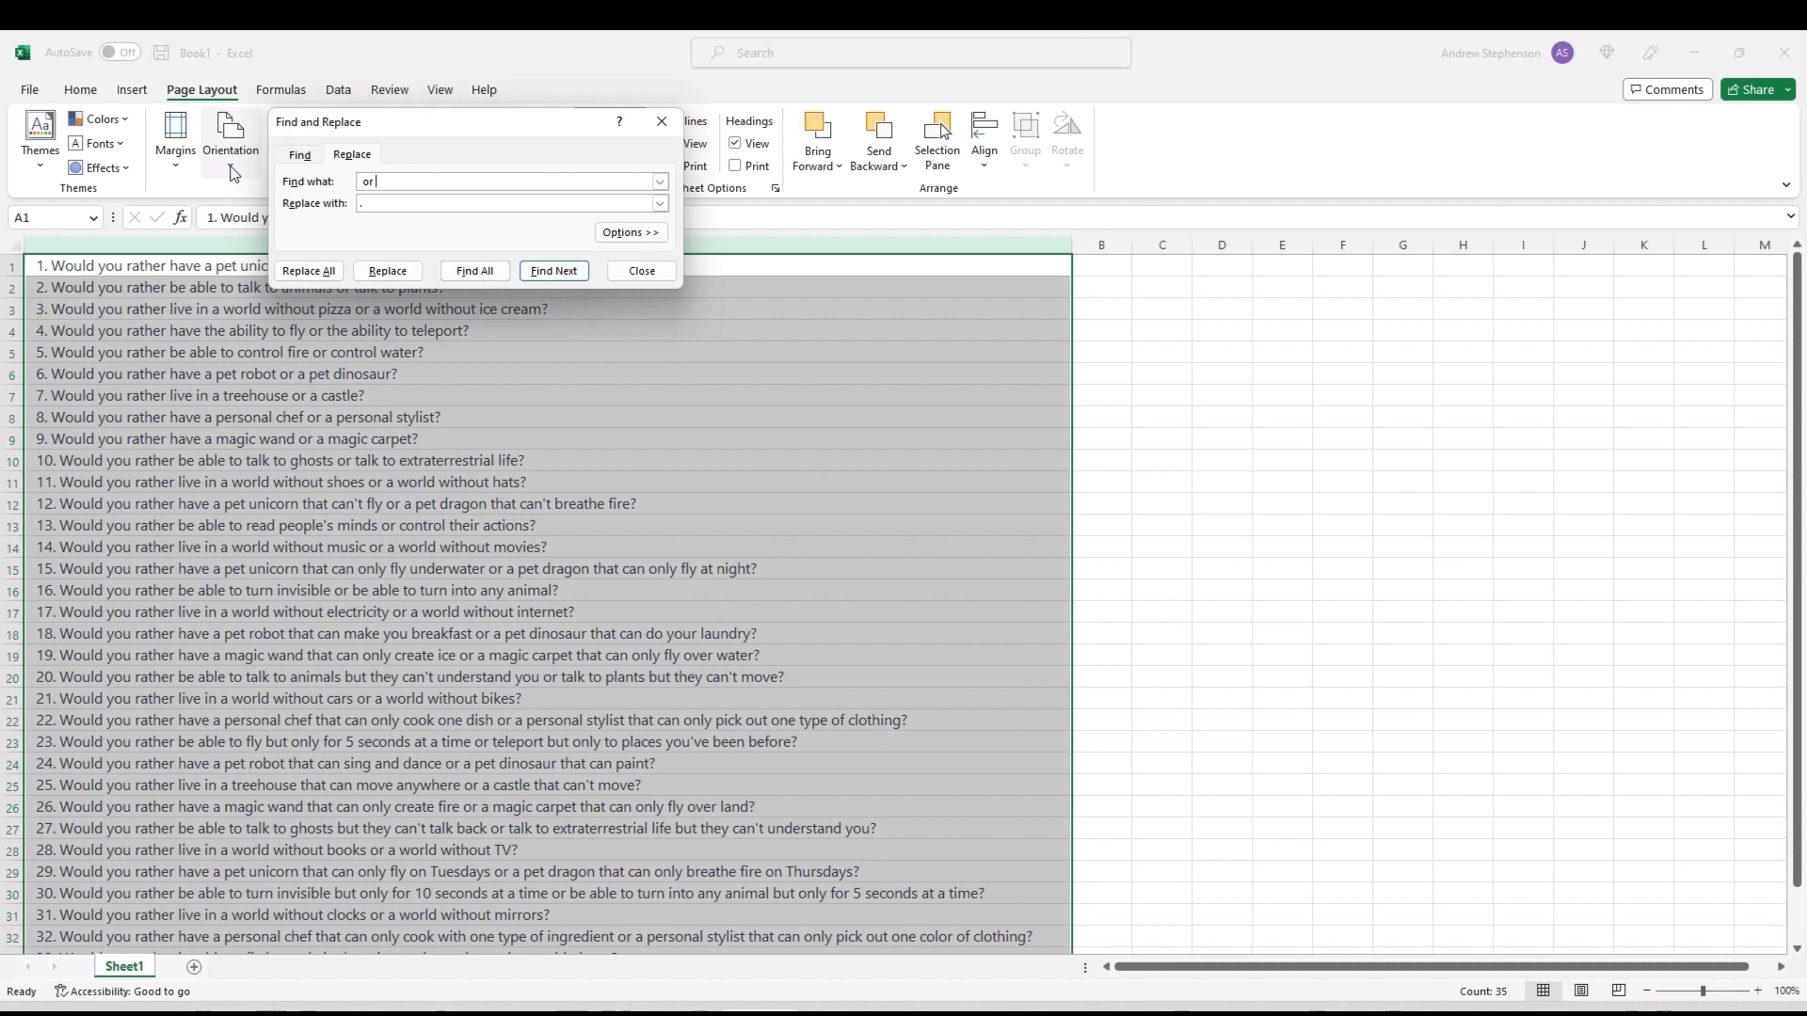
pyautogui.click(308, 271)
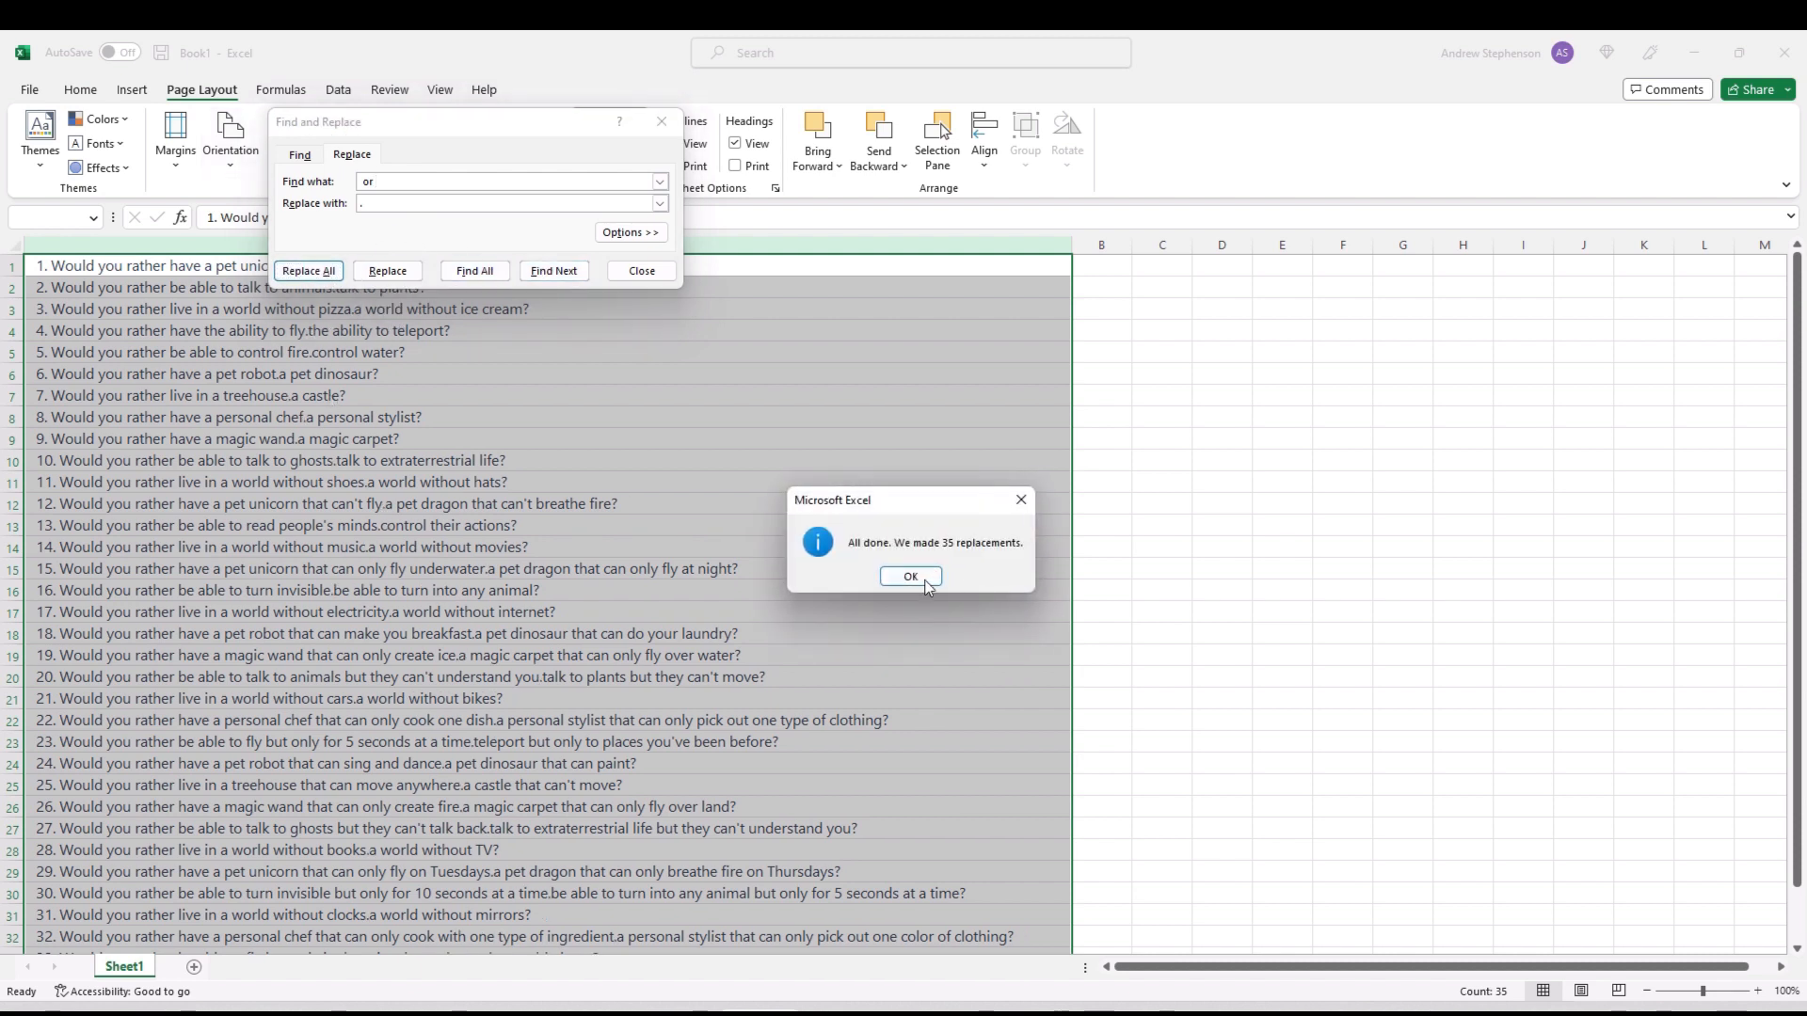
pyautogui.click(925, 582)
pyautogui.click(641, 272)
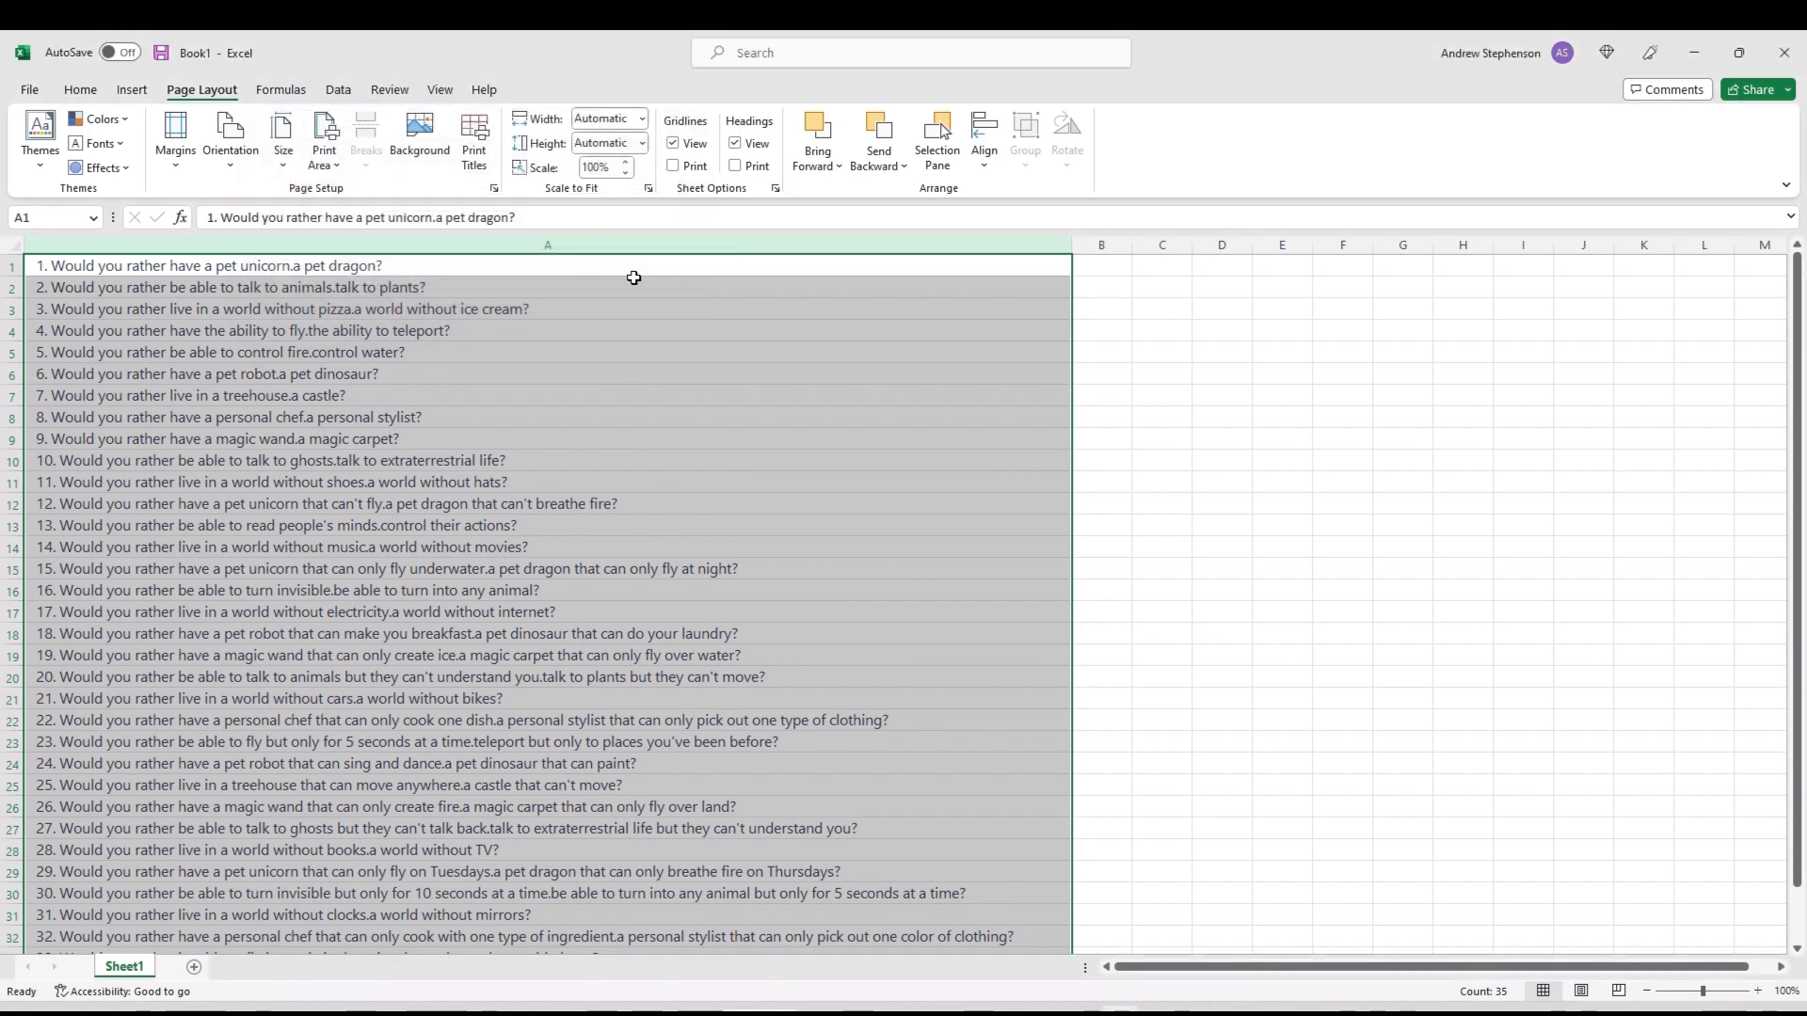
# Step: Split column A into separate columns with Text to Columns, using Delimited data and "." as the Other delimiter alongside Tab
pyautogui.click(340, 91)
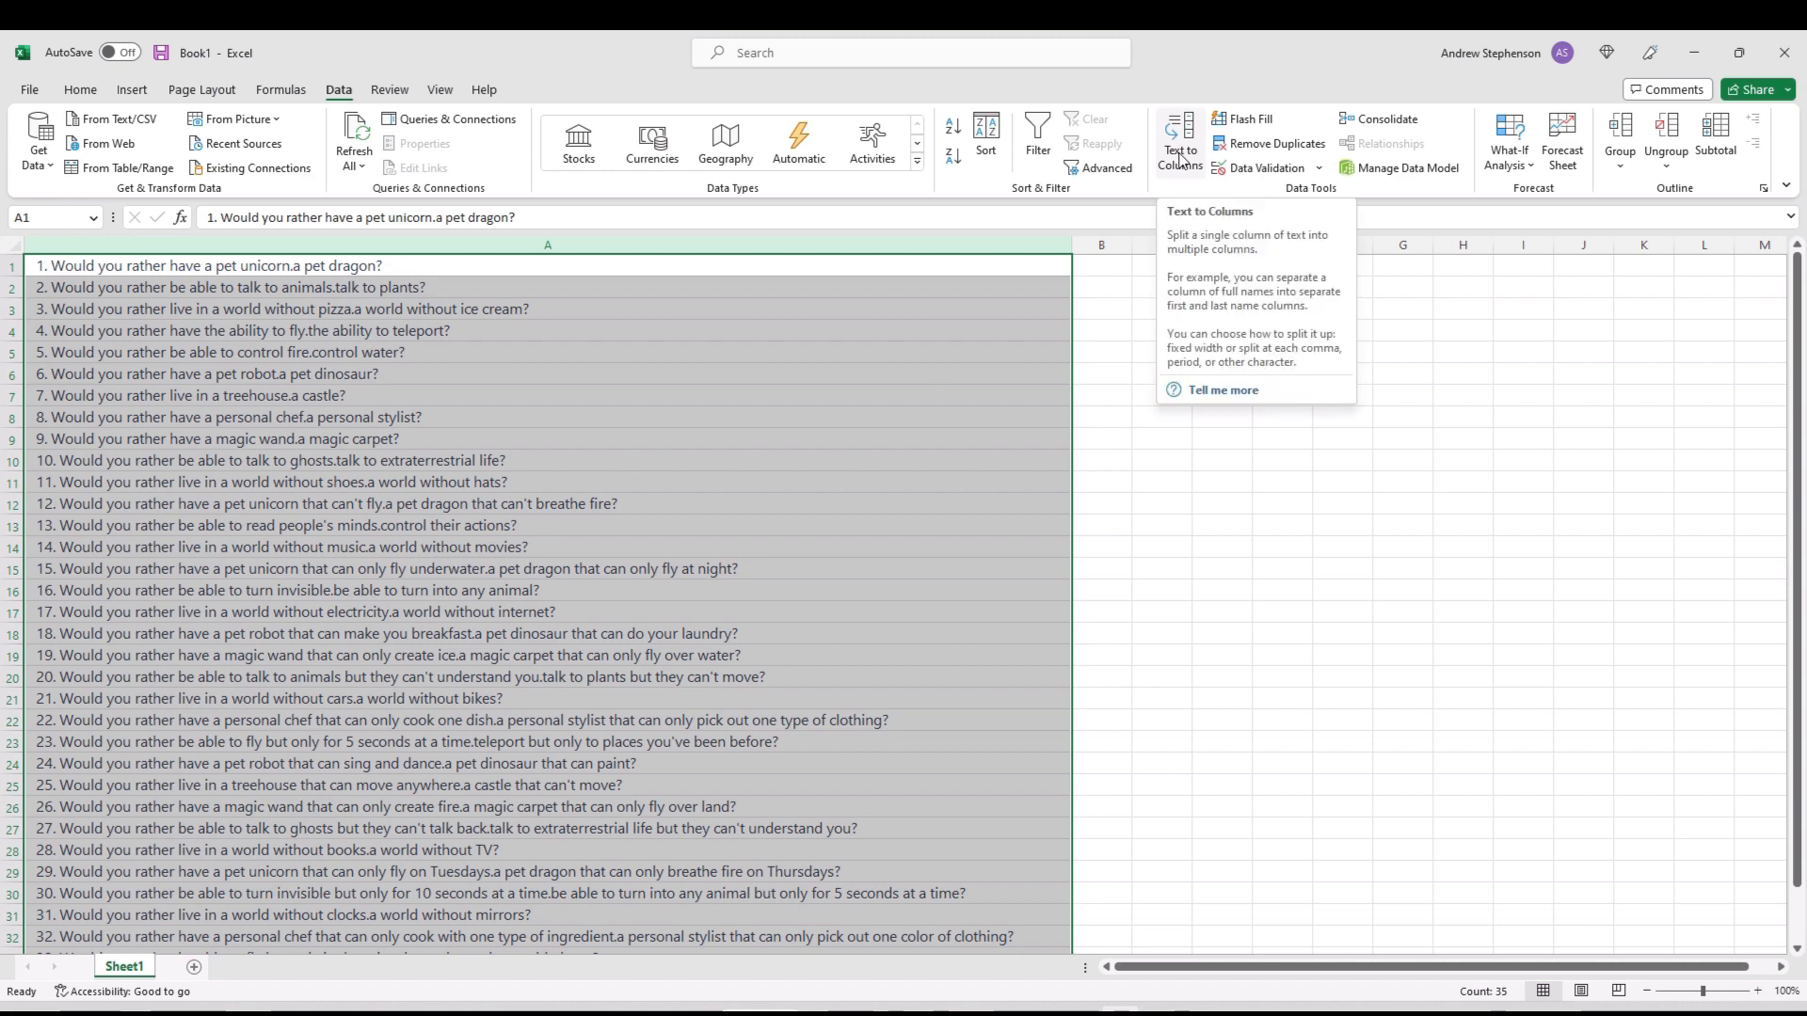
pyautogui.click(1181, 158)
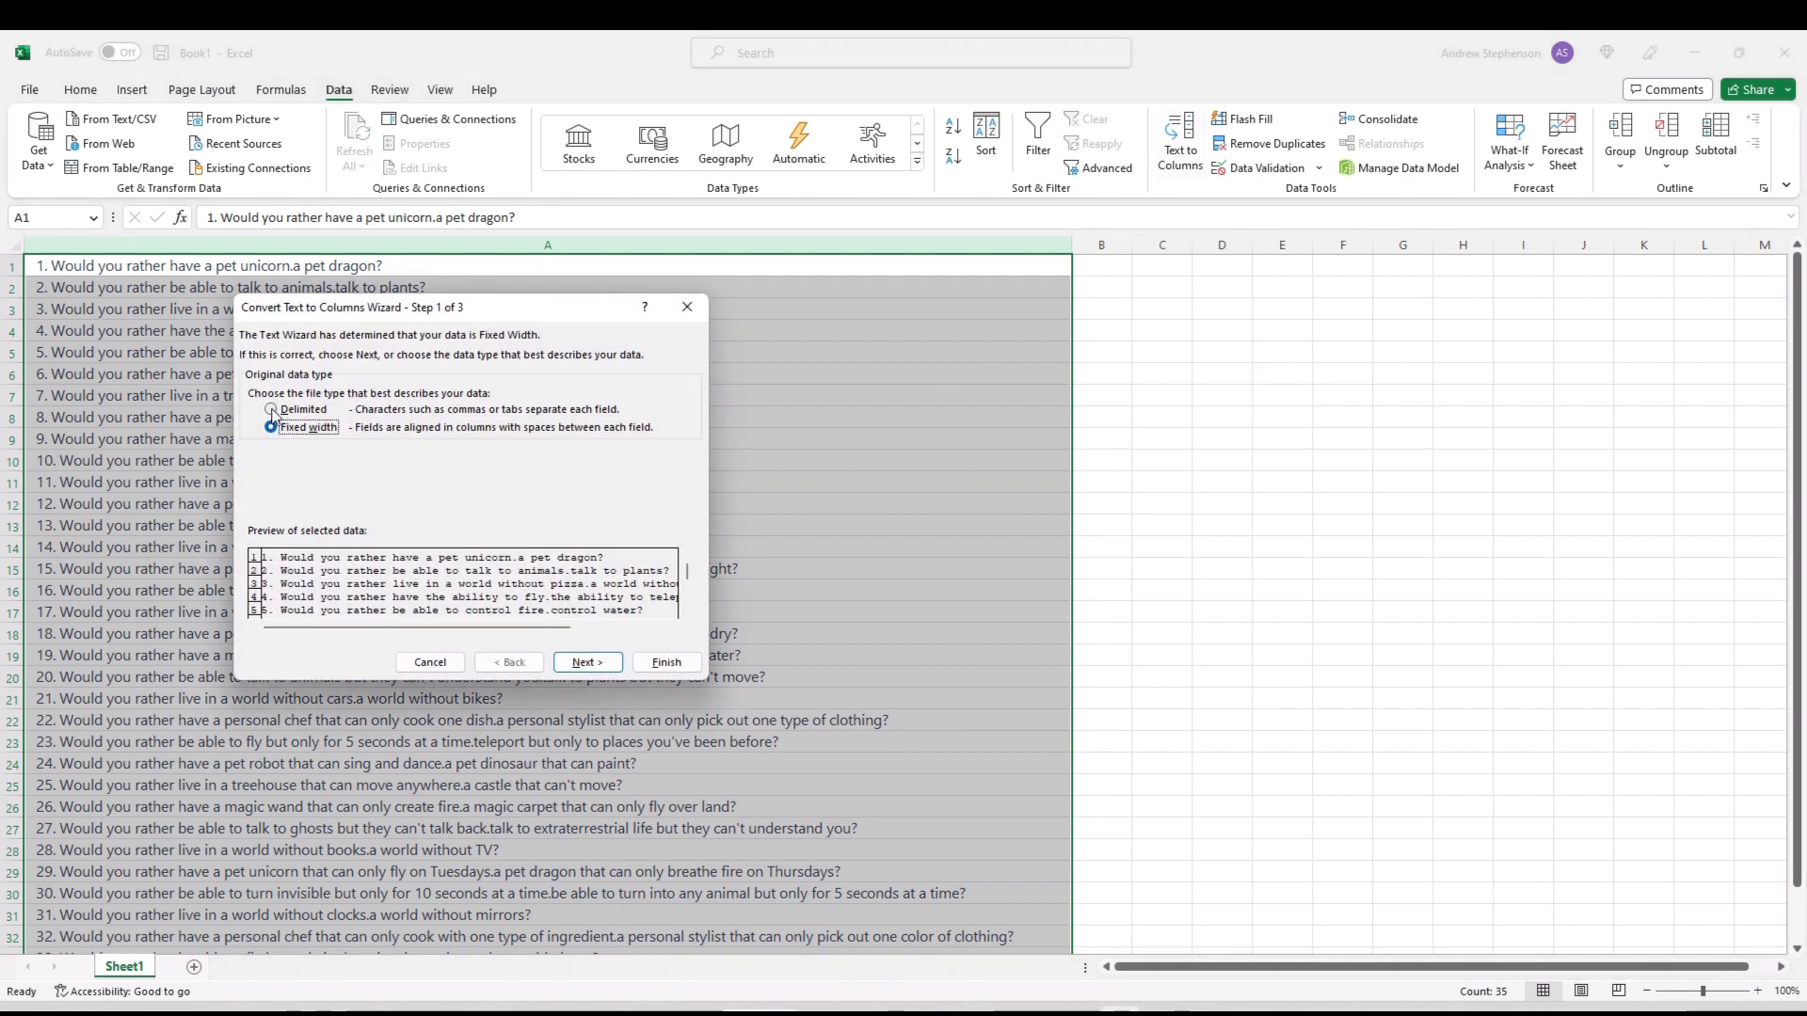
pyautogui.click(272, 410)
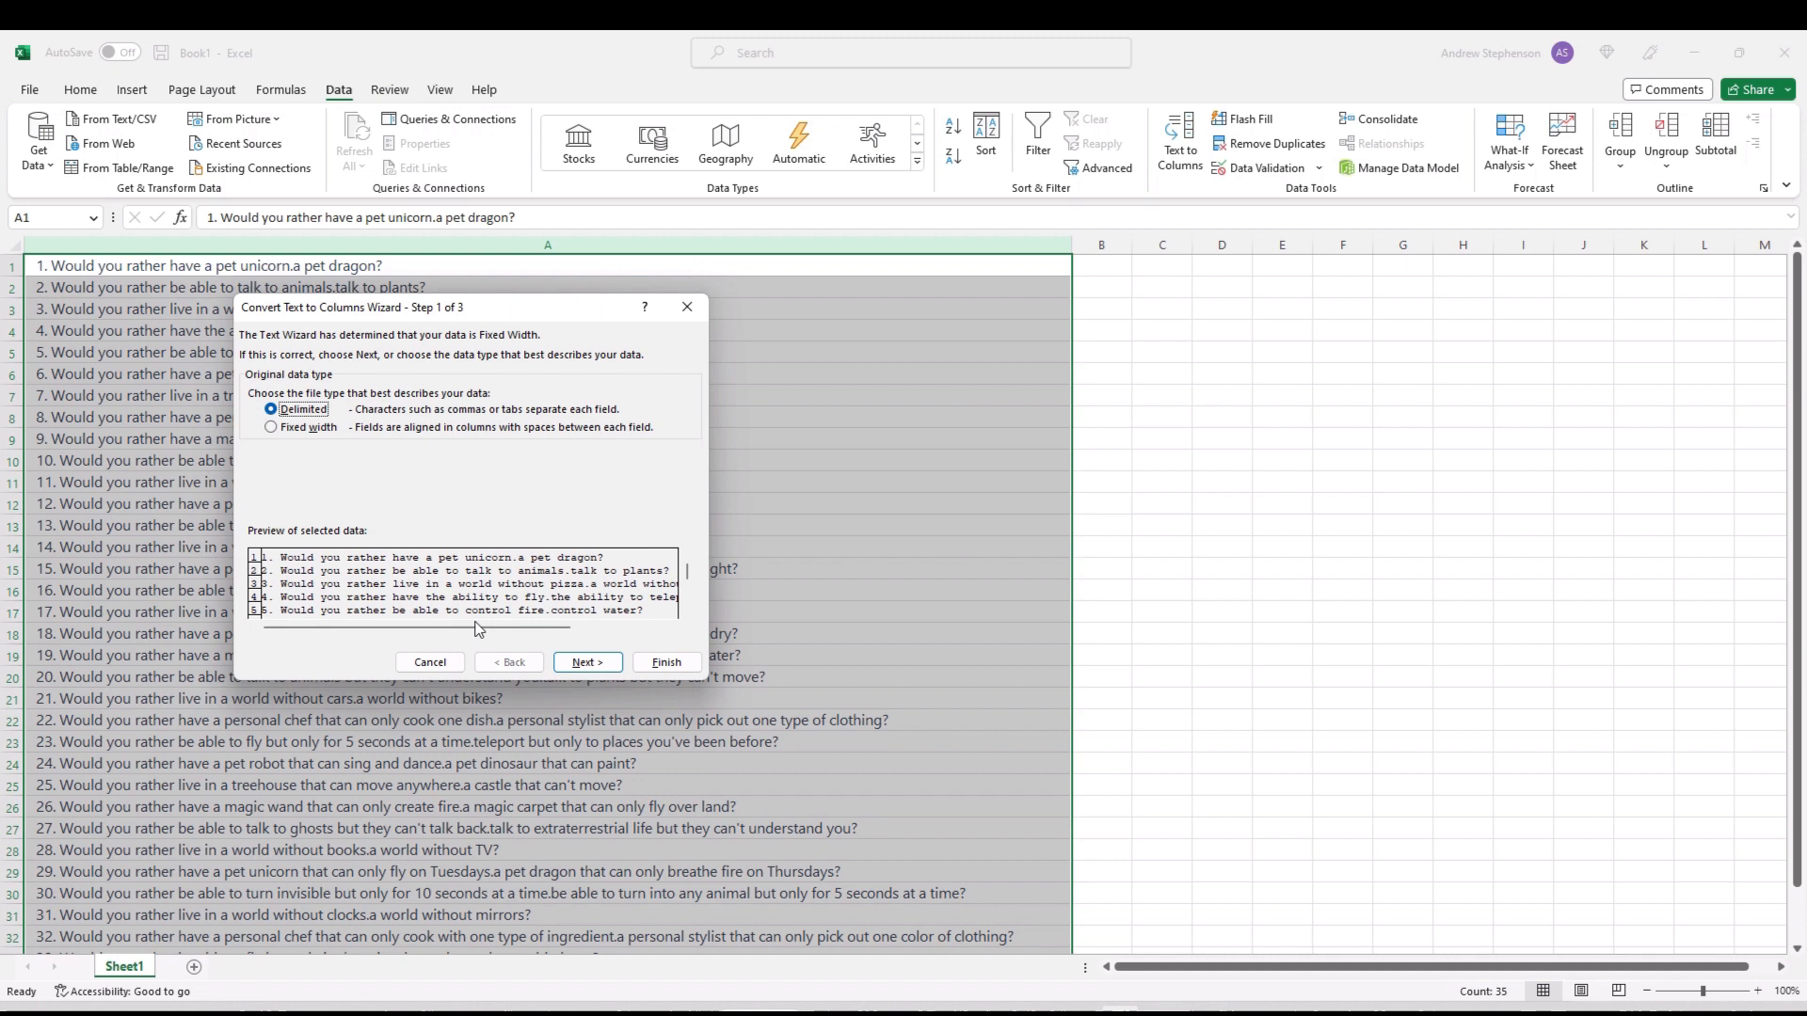
pyautogui.click(586, 663)
pyautogui.click(322, 464)
pyautogui.write('.')
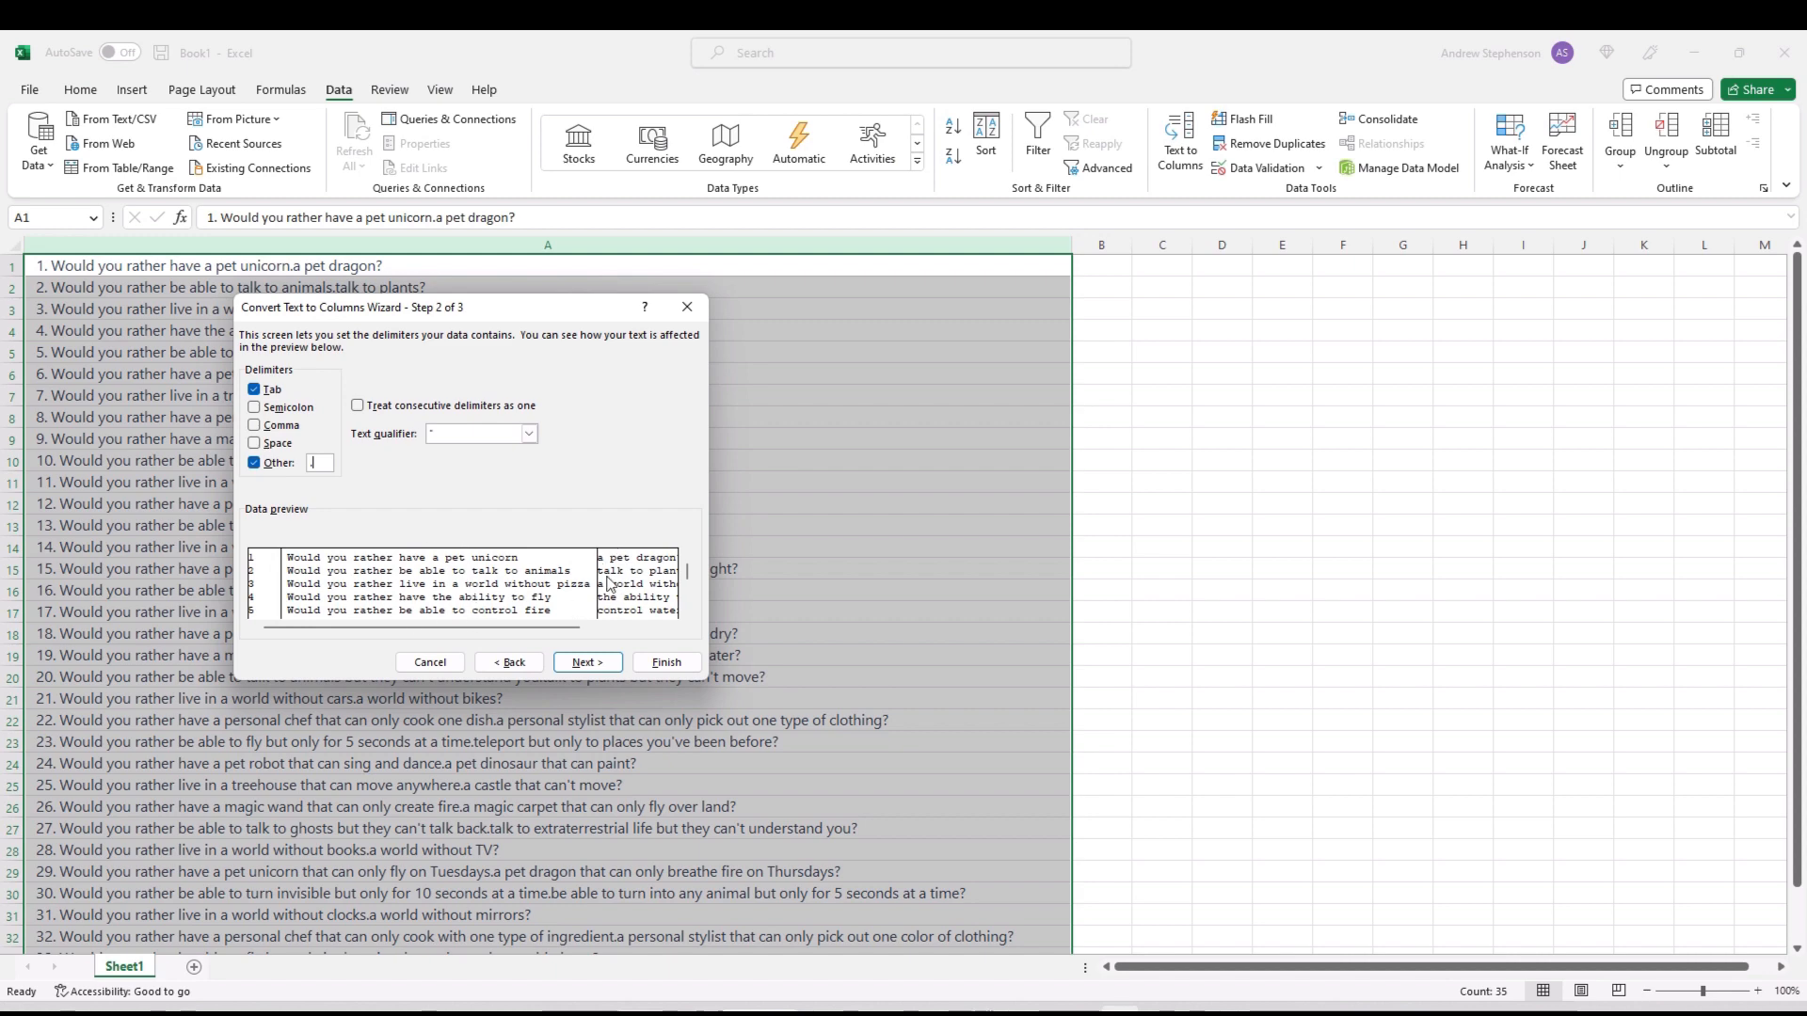
pyautogui.click(665, 662)
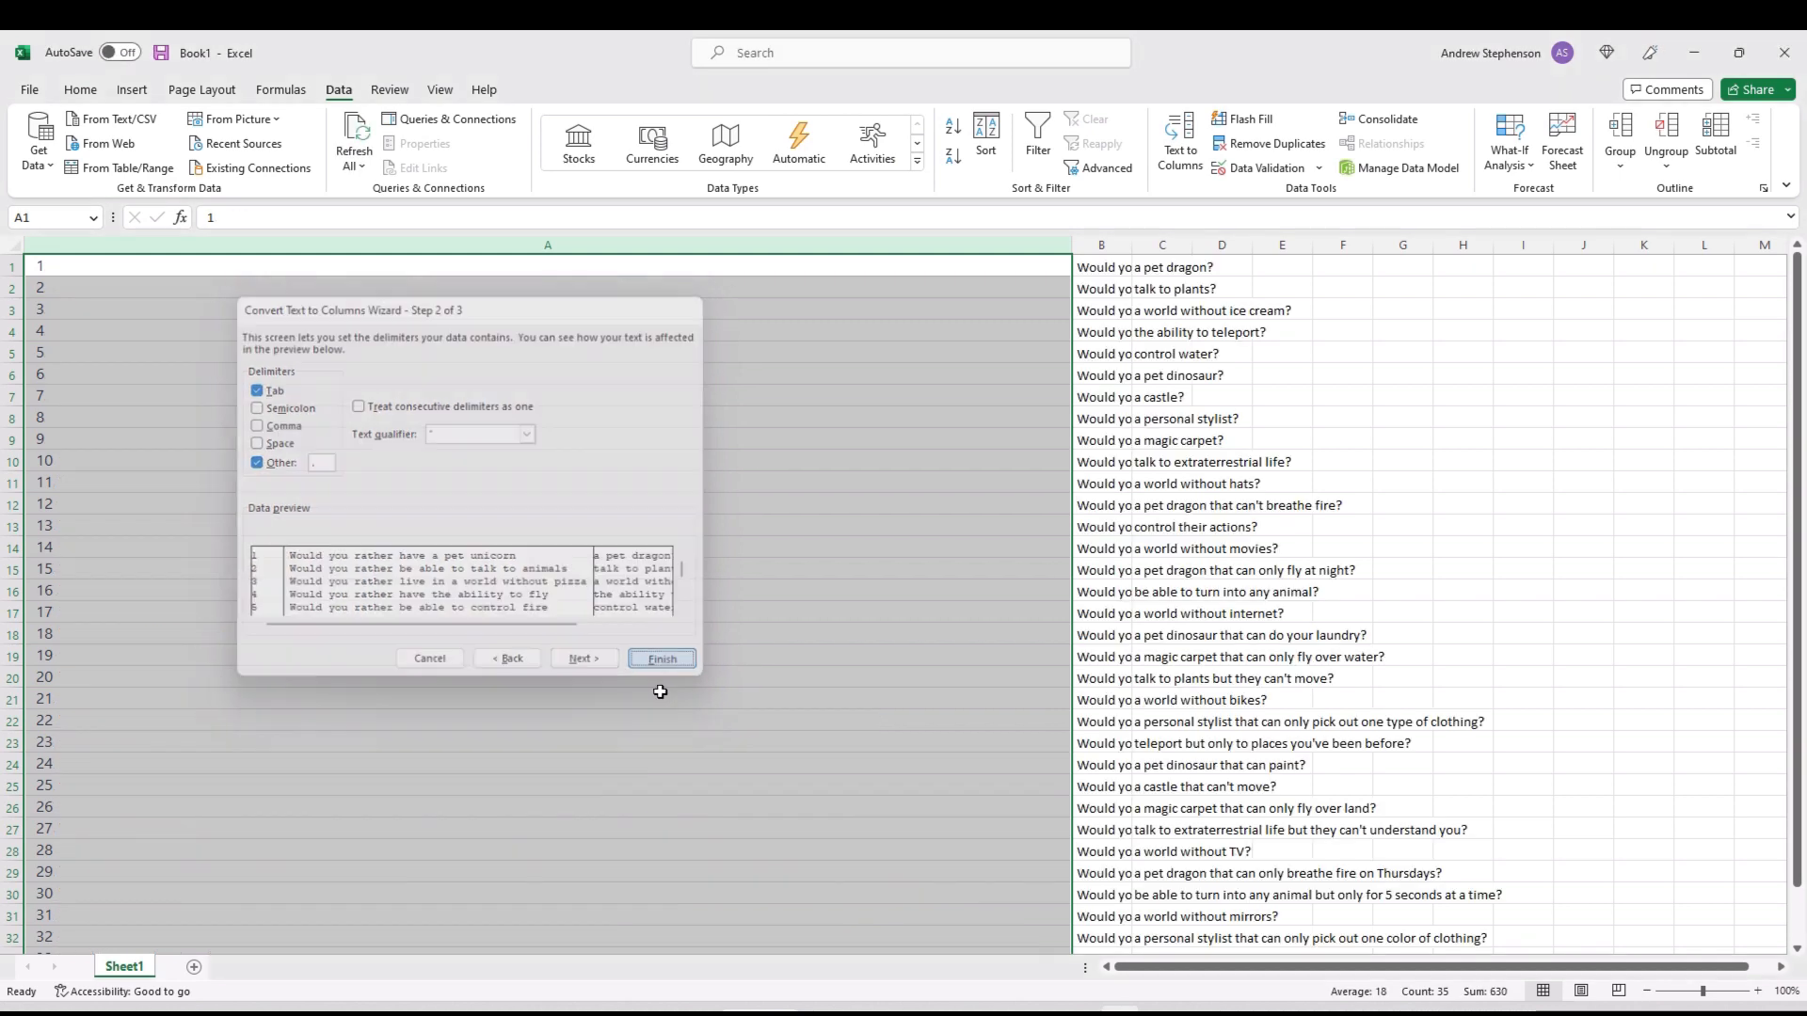
# Step: Autofit the widths of columns A and B to their contents
pyautogui.moveTo(1074, 245); pyautogui.dragTo(1074, 246)
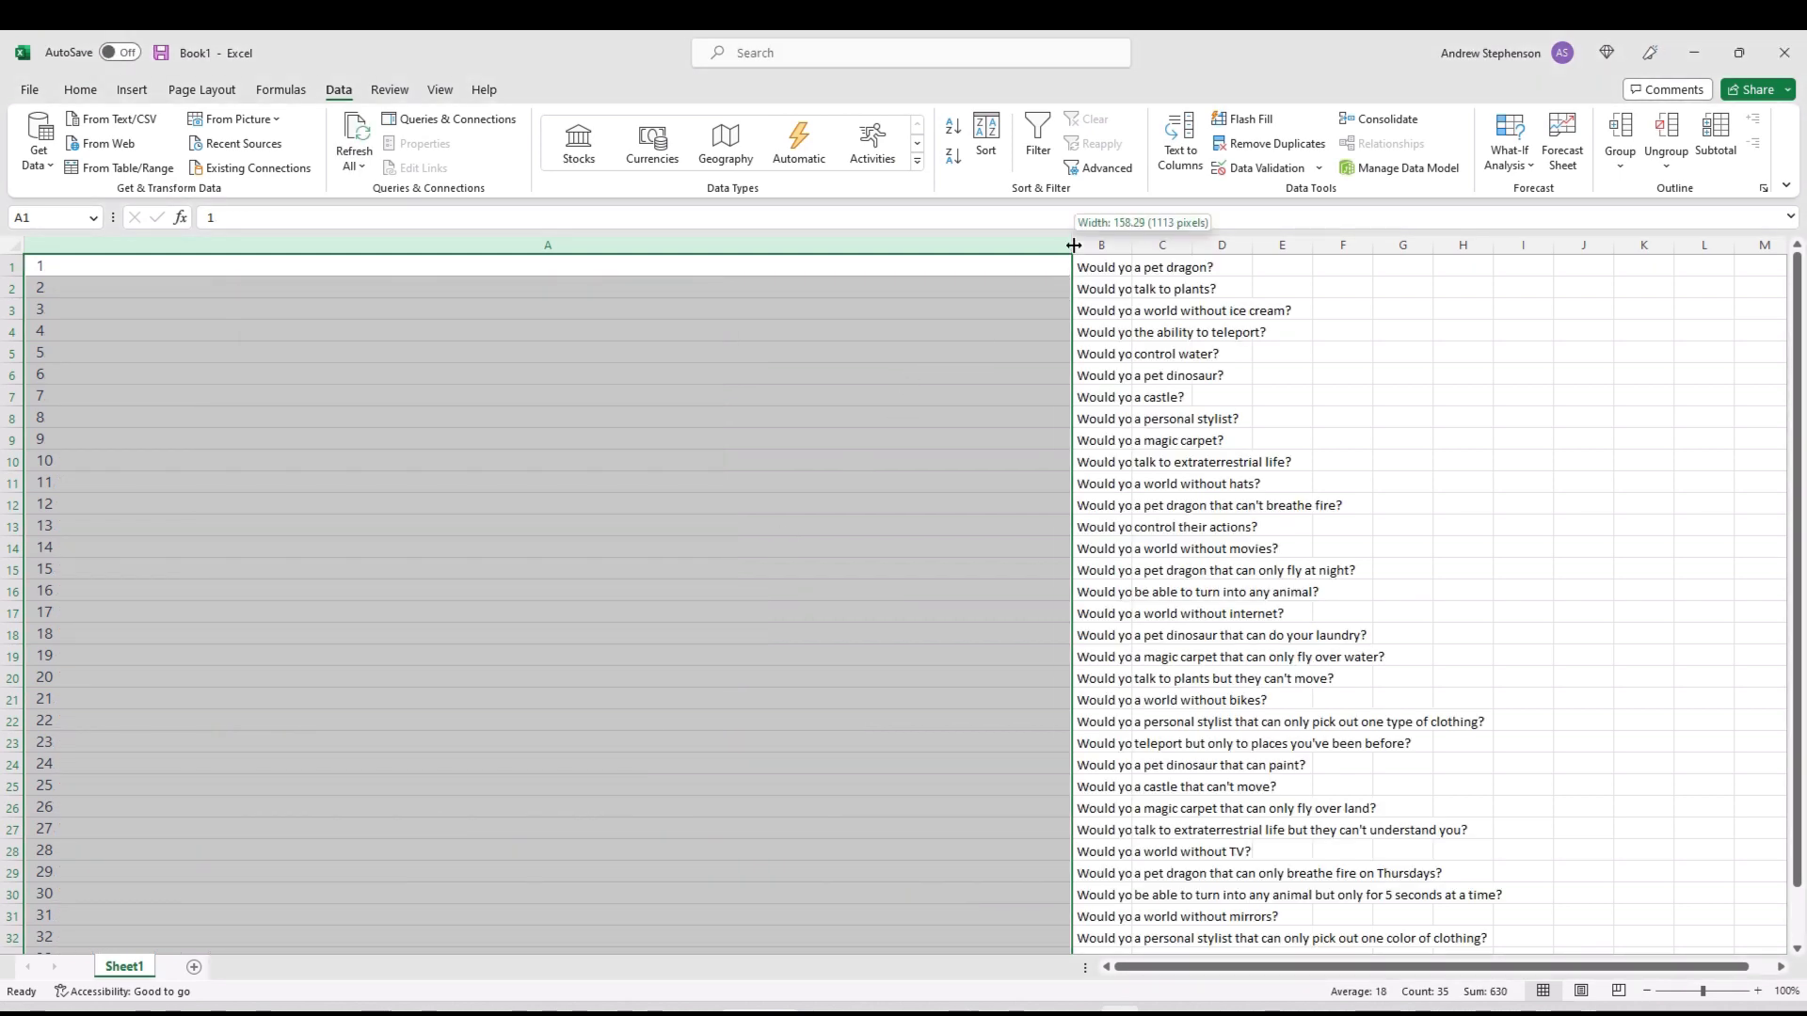
pyautogui.doubleClick(1073, 246)
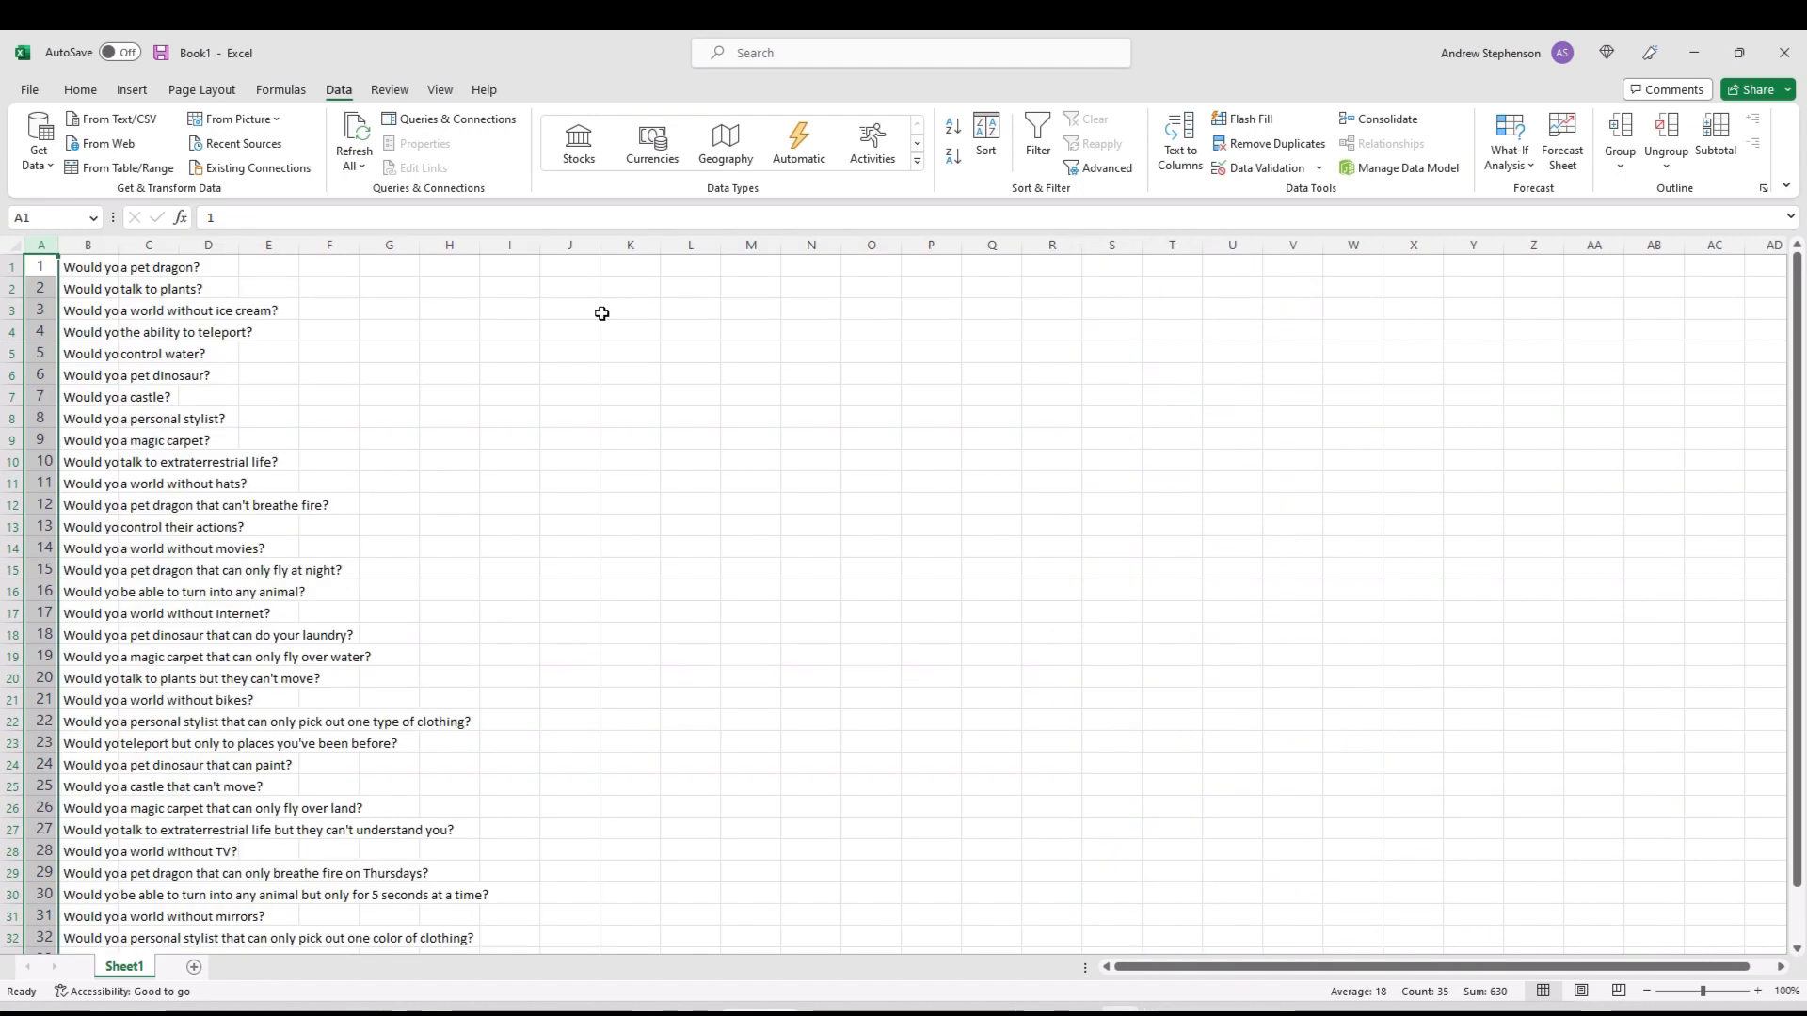
pyautogui.doubleClick(125, 236)
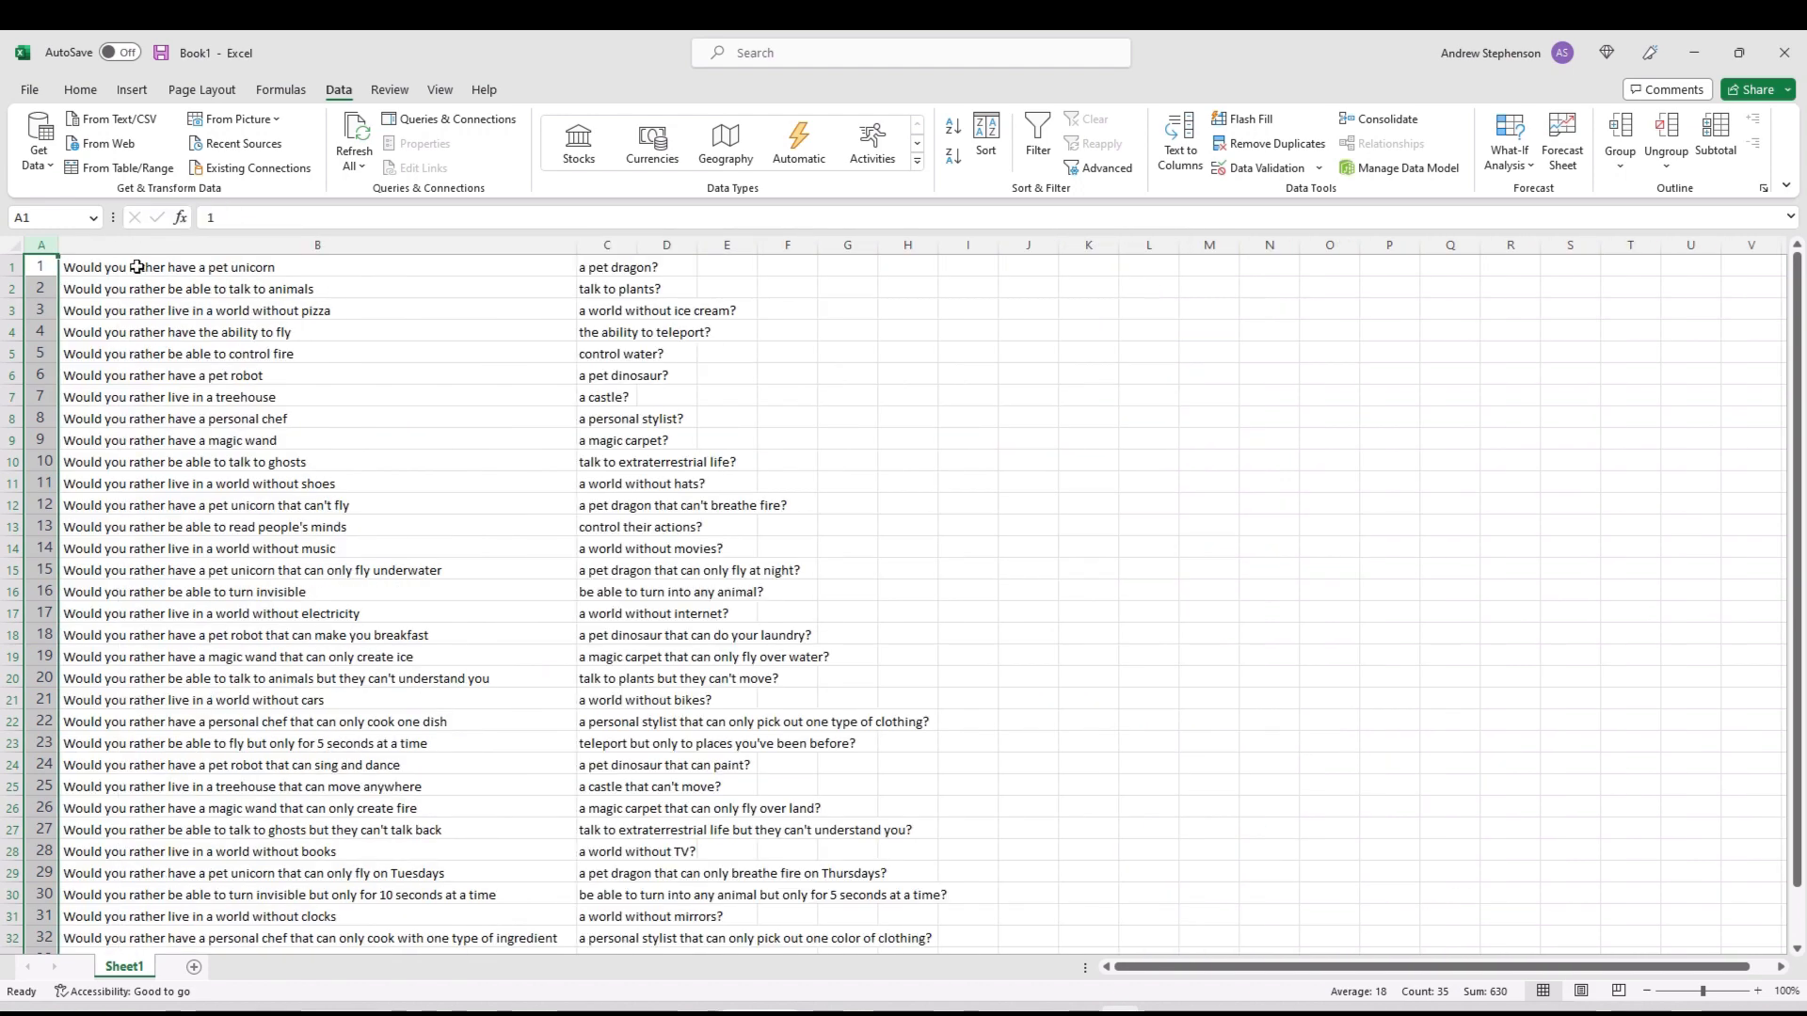
# Step: Insert a header row above the questions with "option 1" in B1 and "option 2" in C1, and save the workbook as ai would you rather.xlsx
pyautogui.click(5, 267)
pyautogui.rightClick(4, 267)
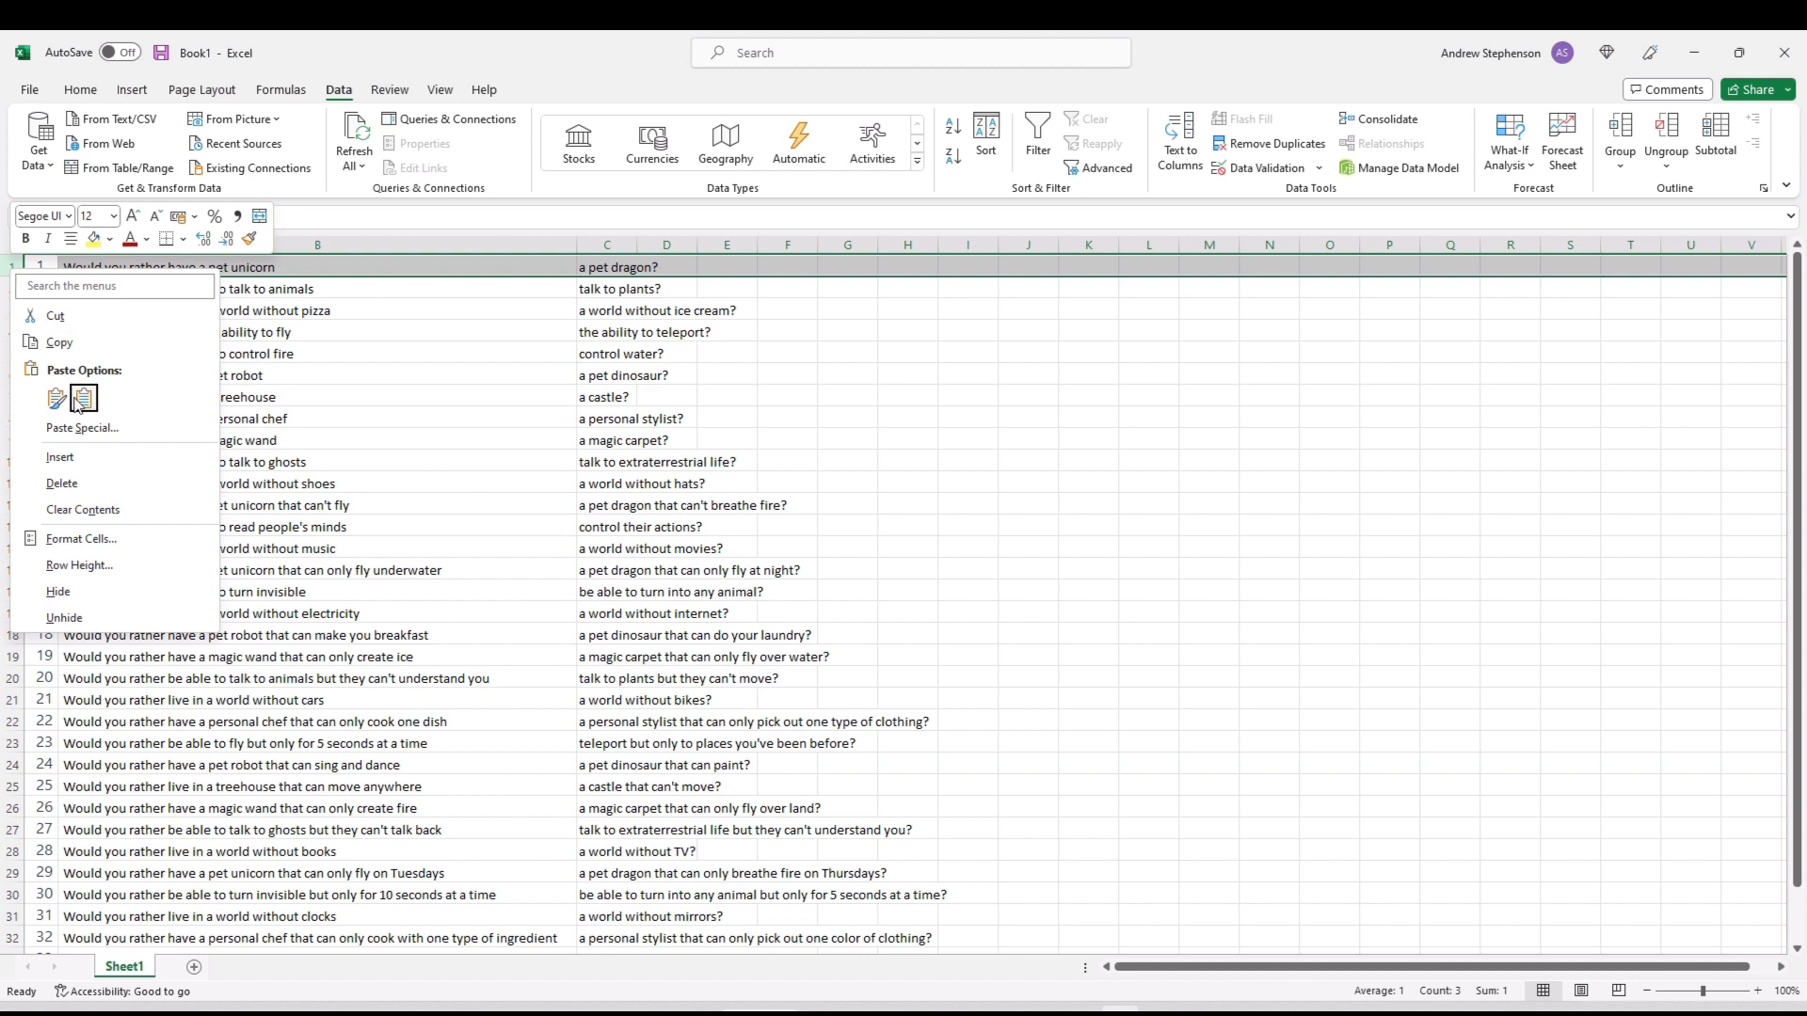
pyautogui.click(60, 456)
pyautogui.click(107, 269)
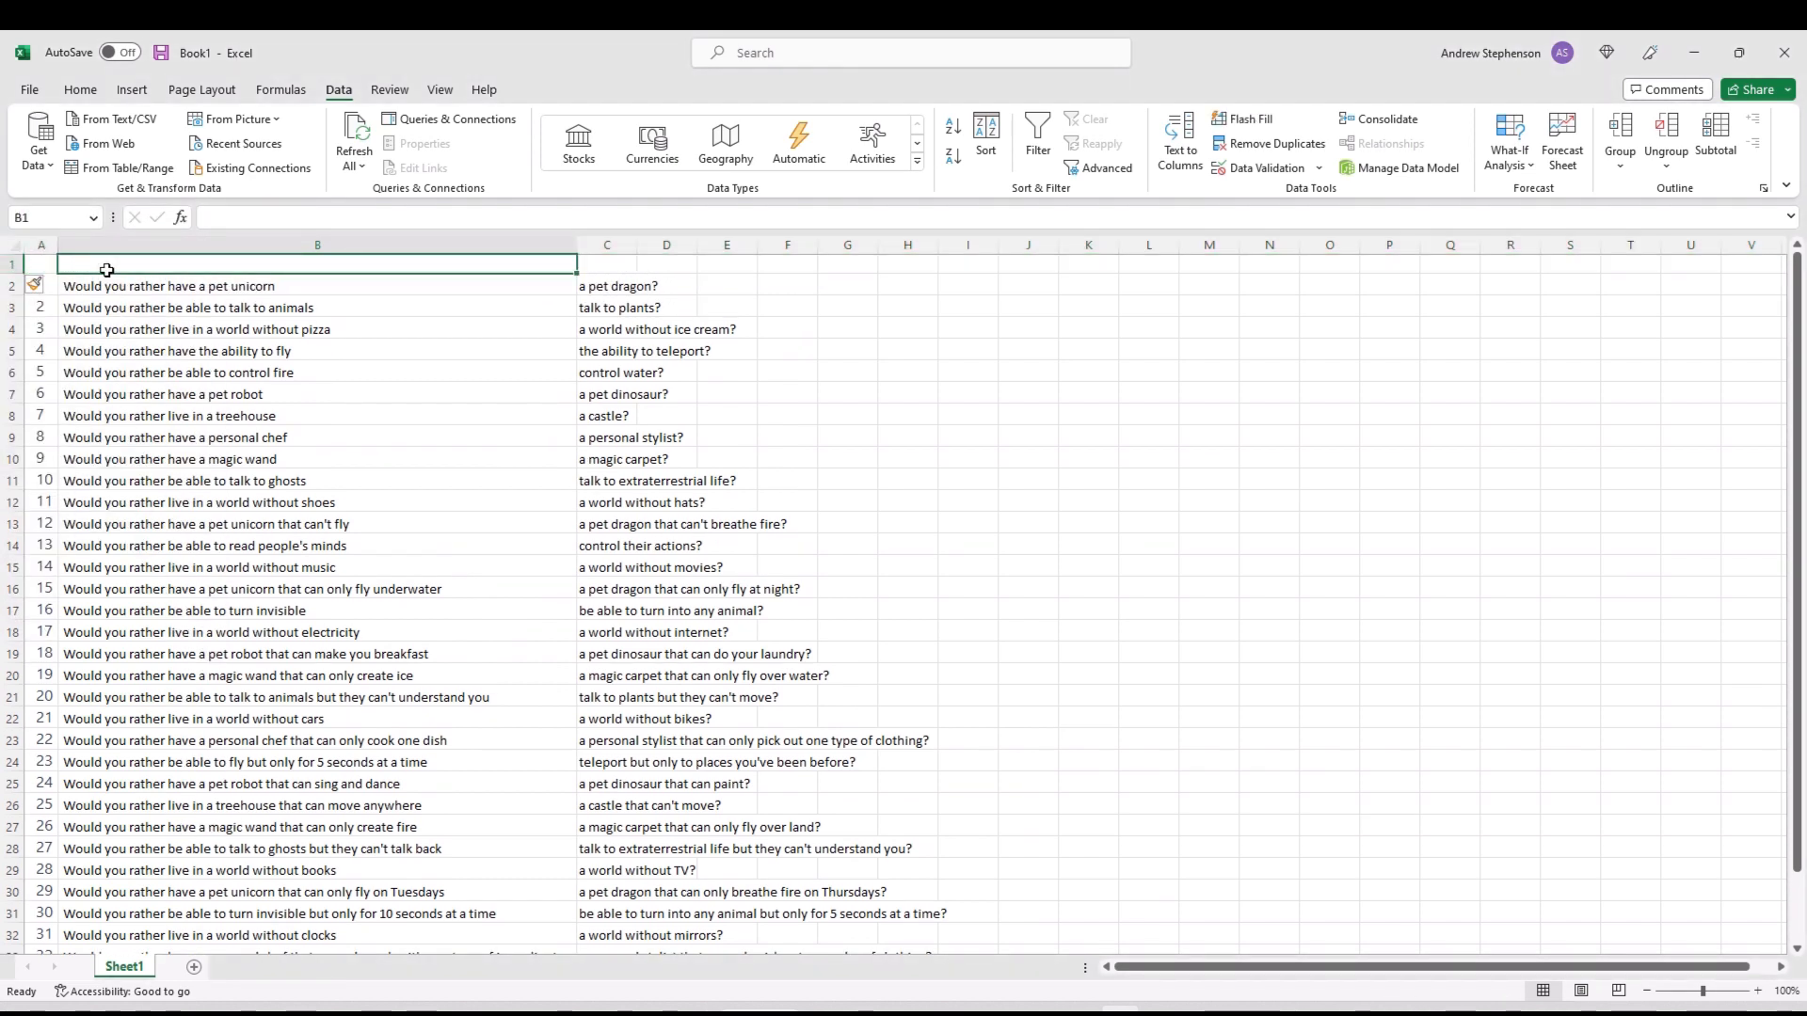
pyautogui.write('option 1')
pyautogui.press('Tab')
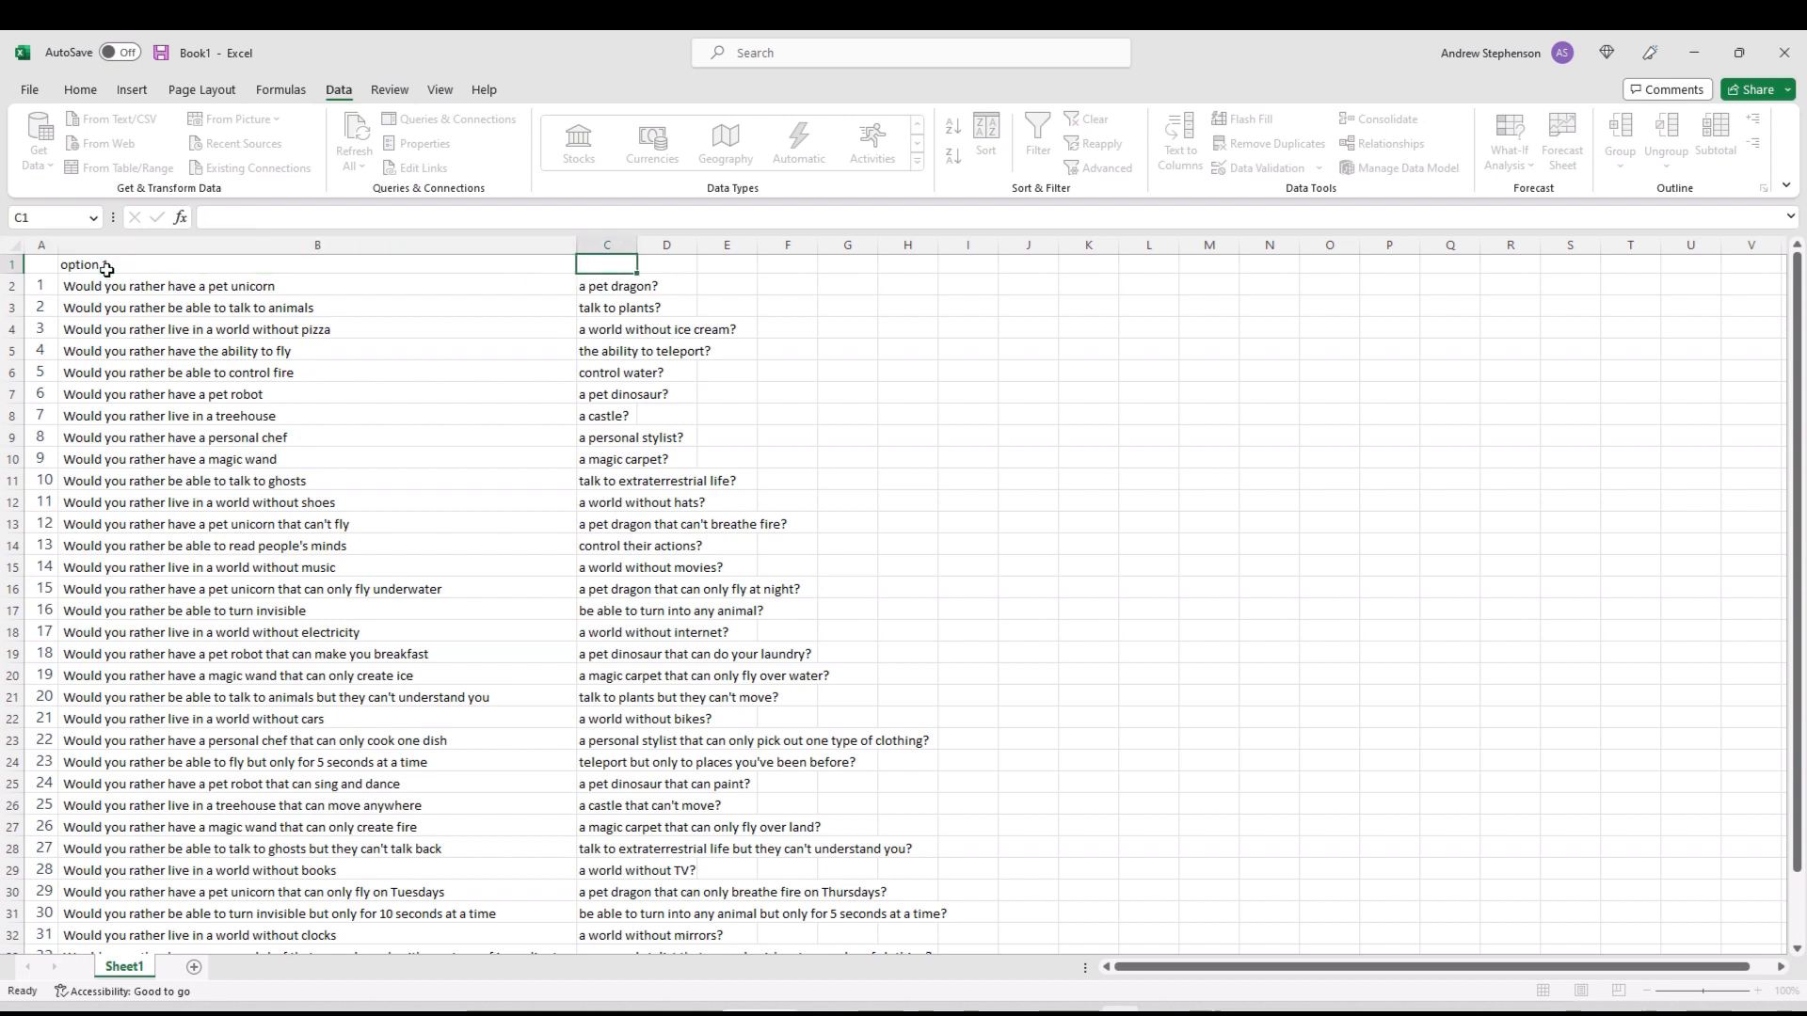
pyautogui.write('option 2')
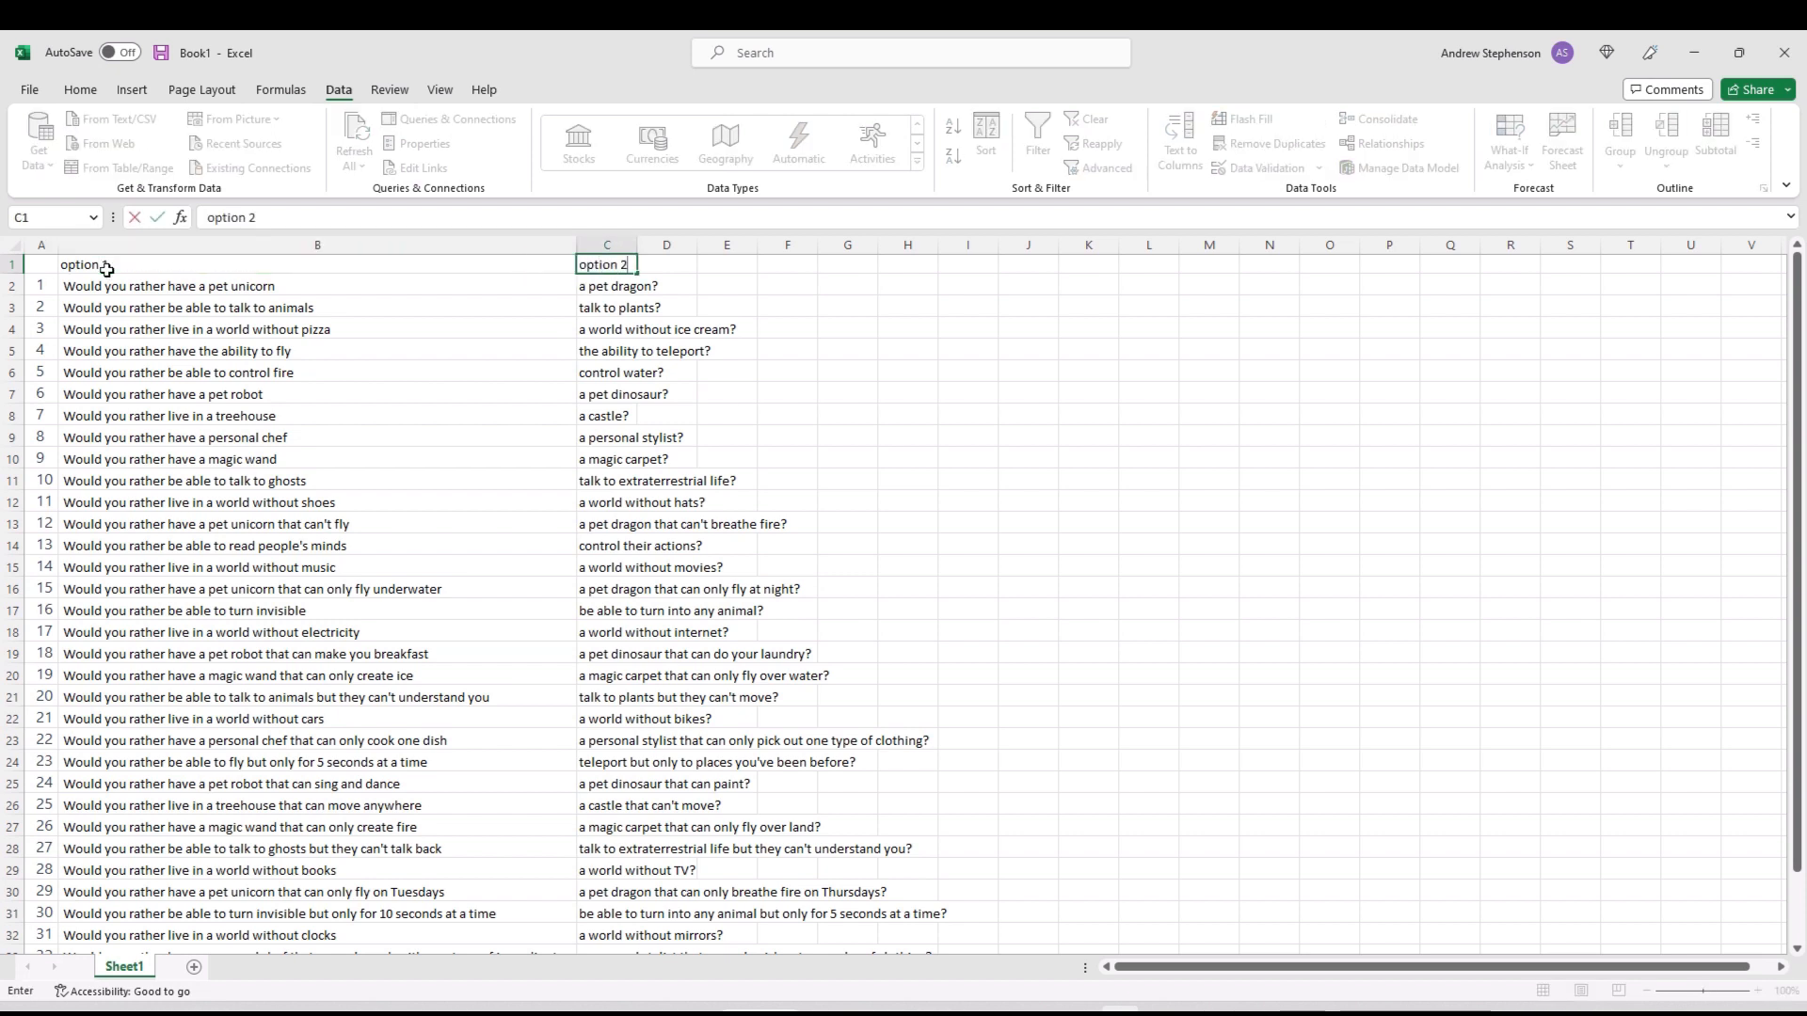
pyautogui.click(31, 91)
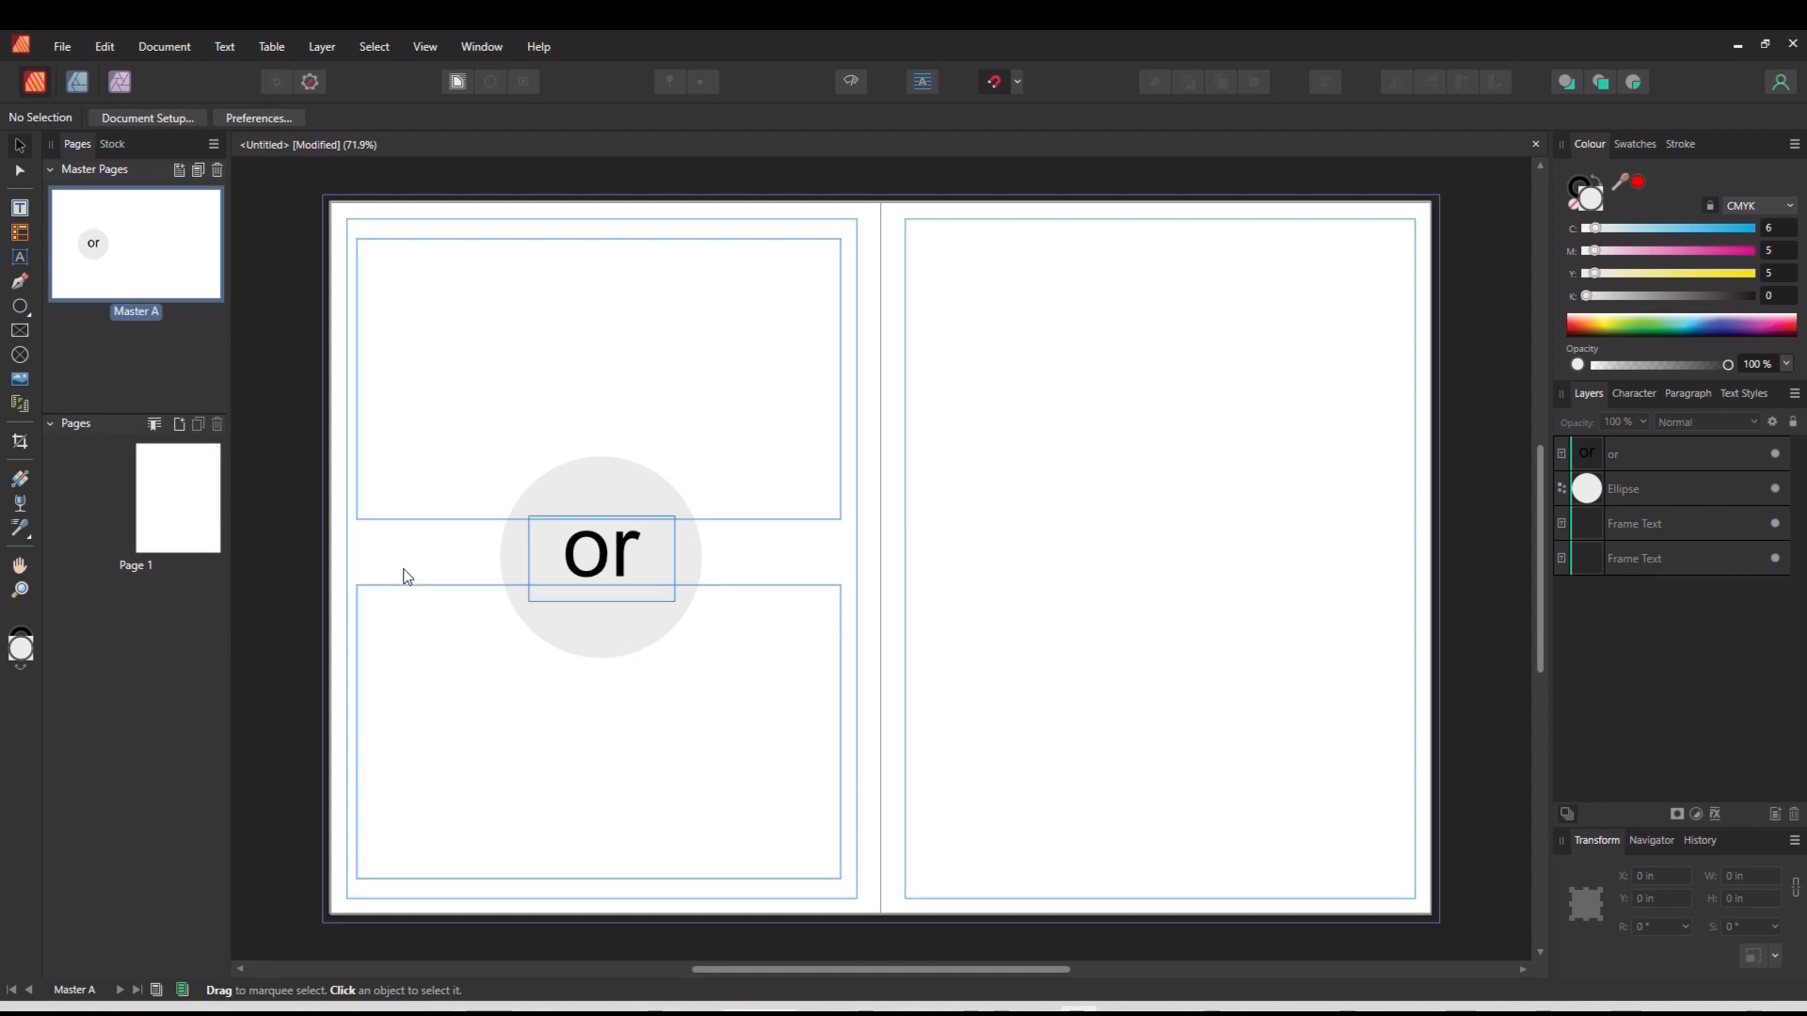
# Step: In Affinity Publisher, add ai would you rather.xlsx as the data merge source and update its records
pyautogui.click(165, 48)
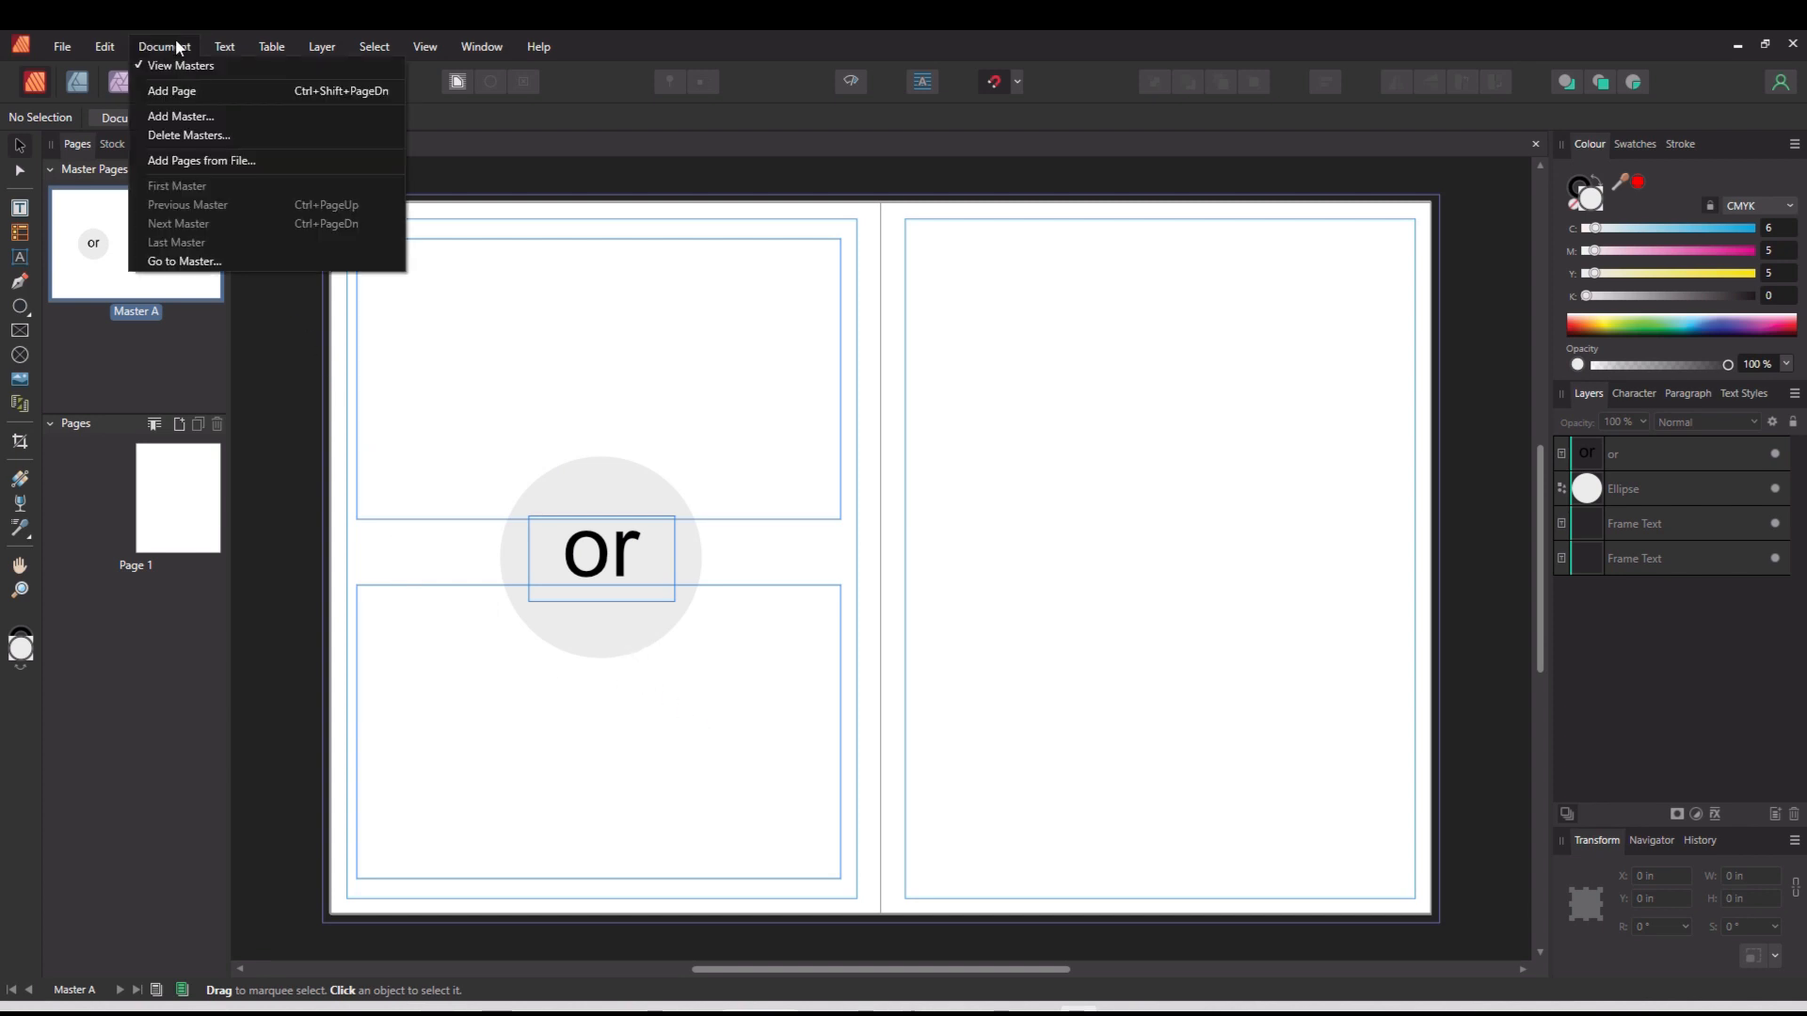
pyautogui.click(177, 47)
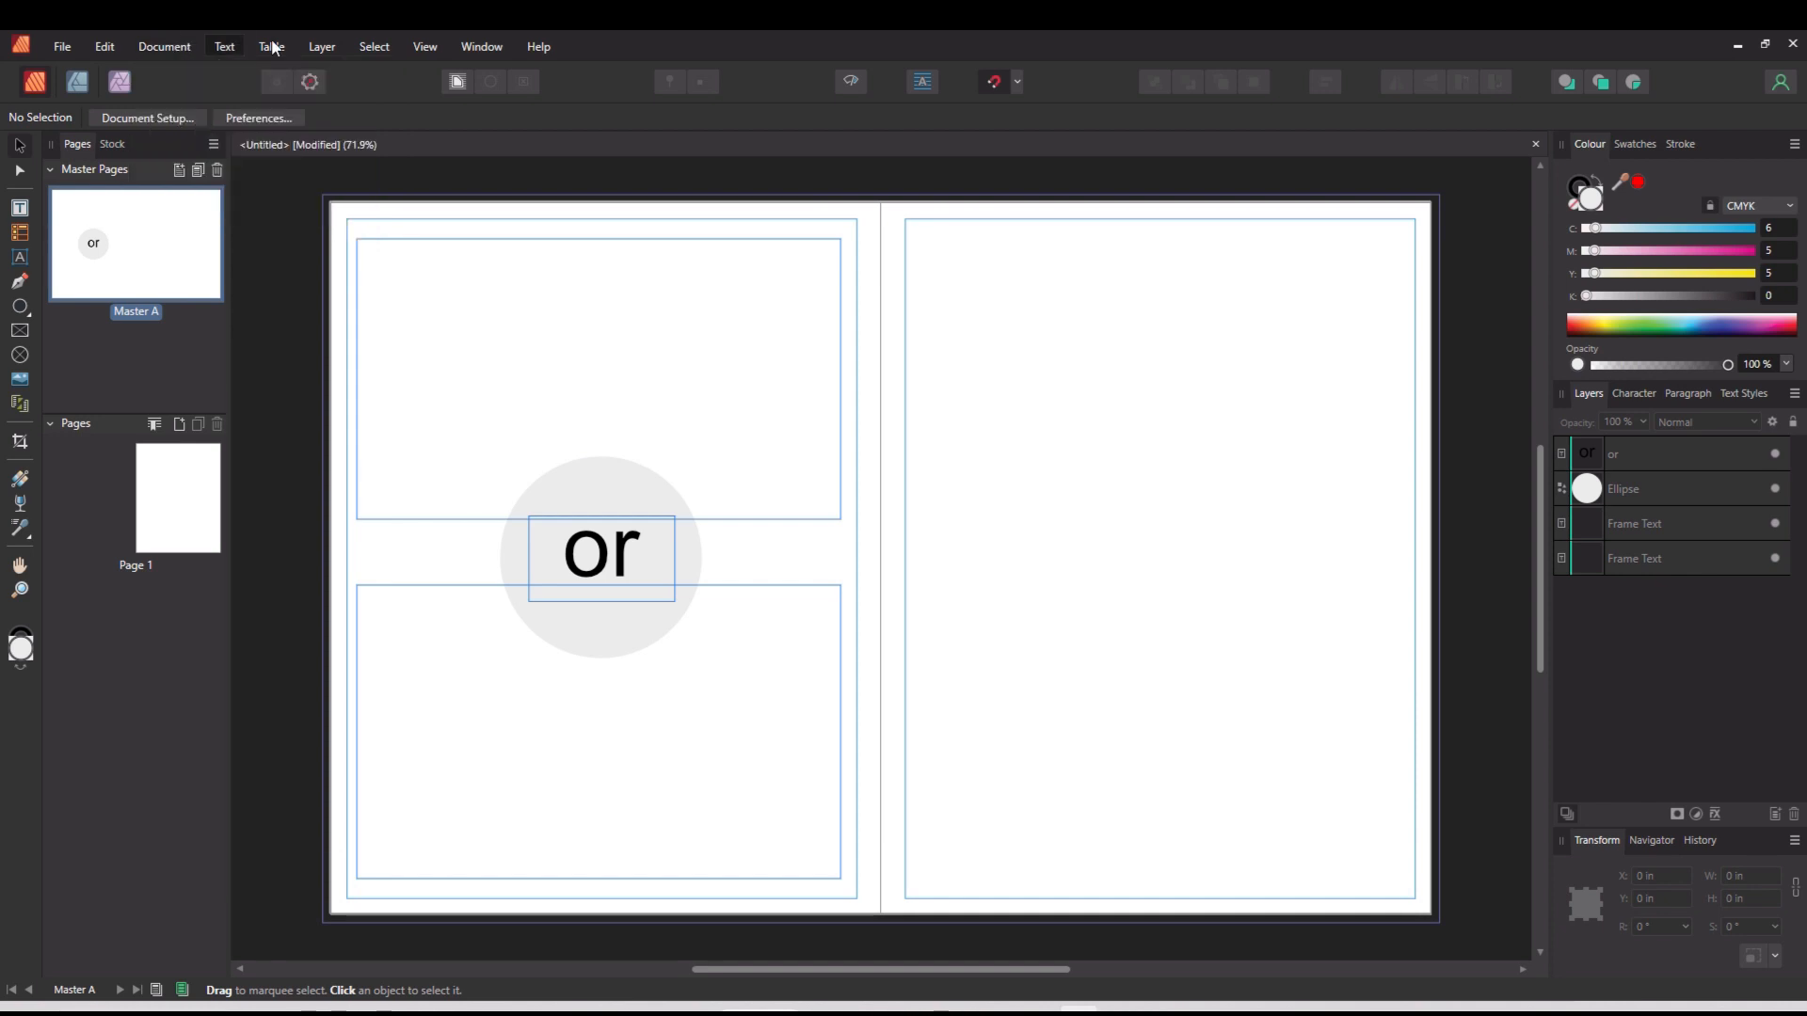
pyautogui.click(455, 45)
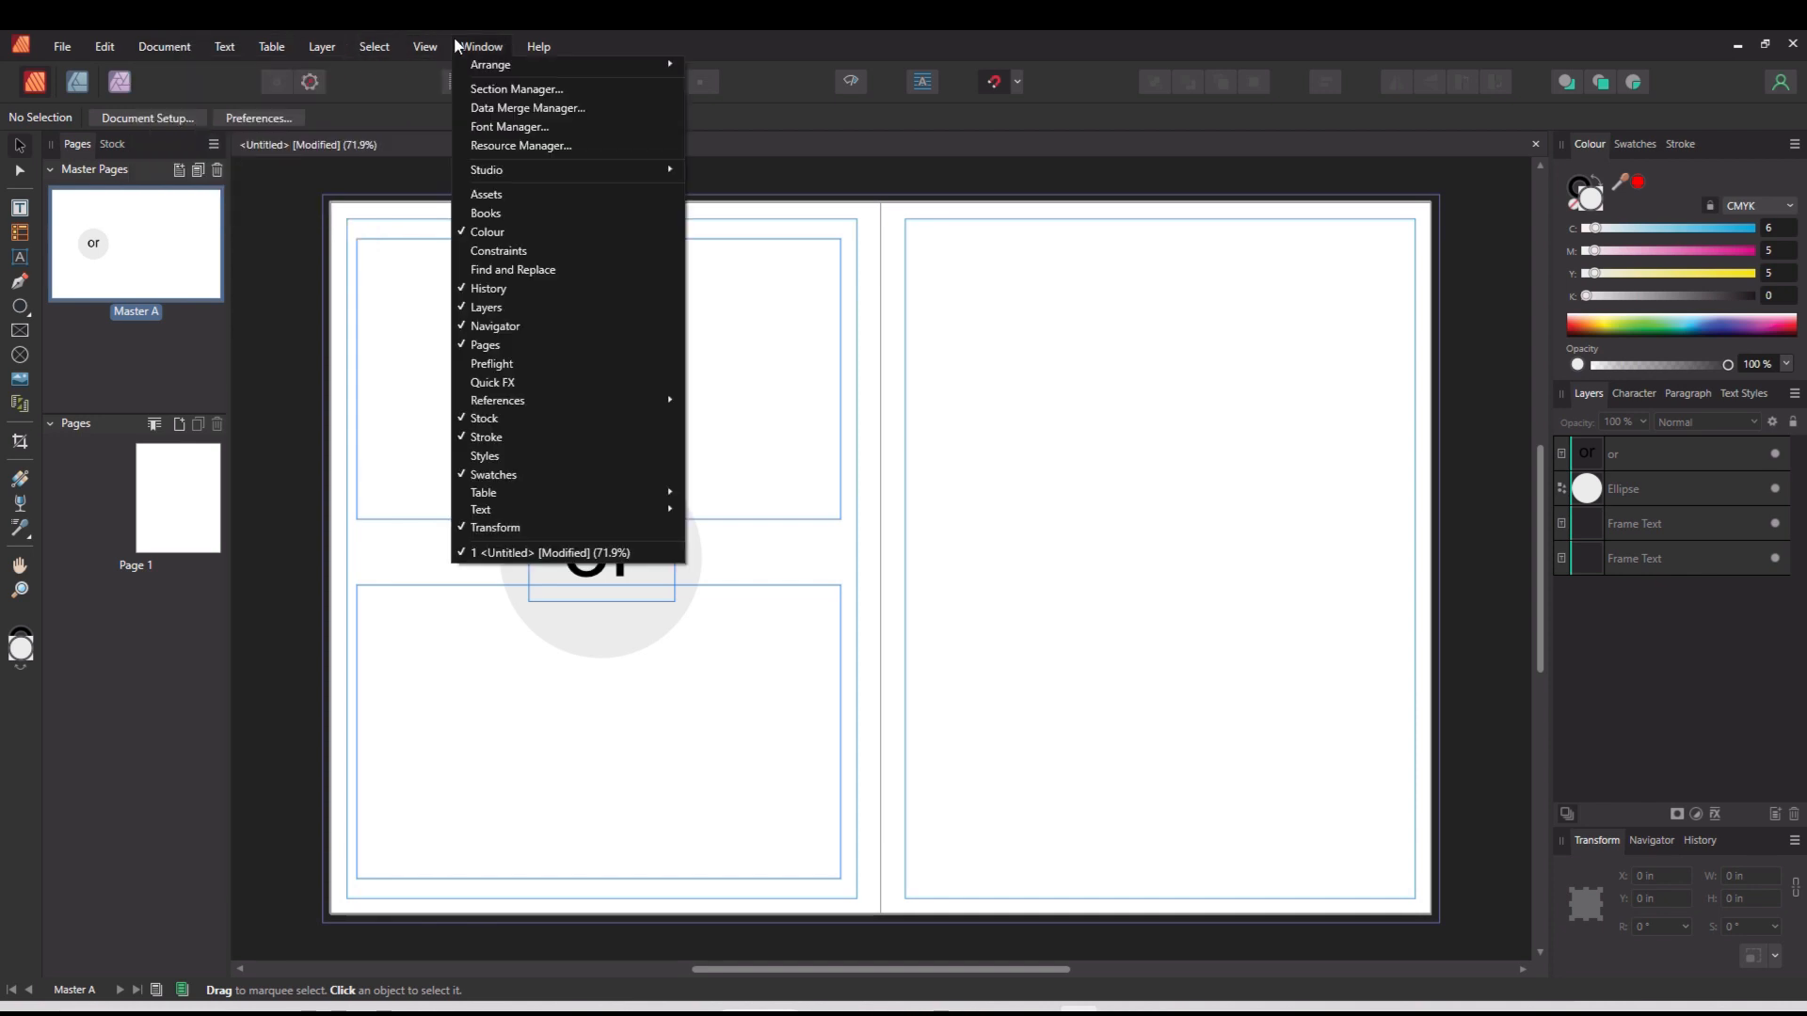
pyautogui.click(499, 109)
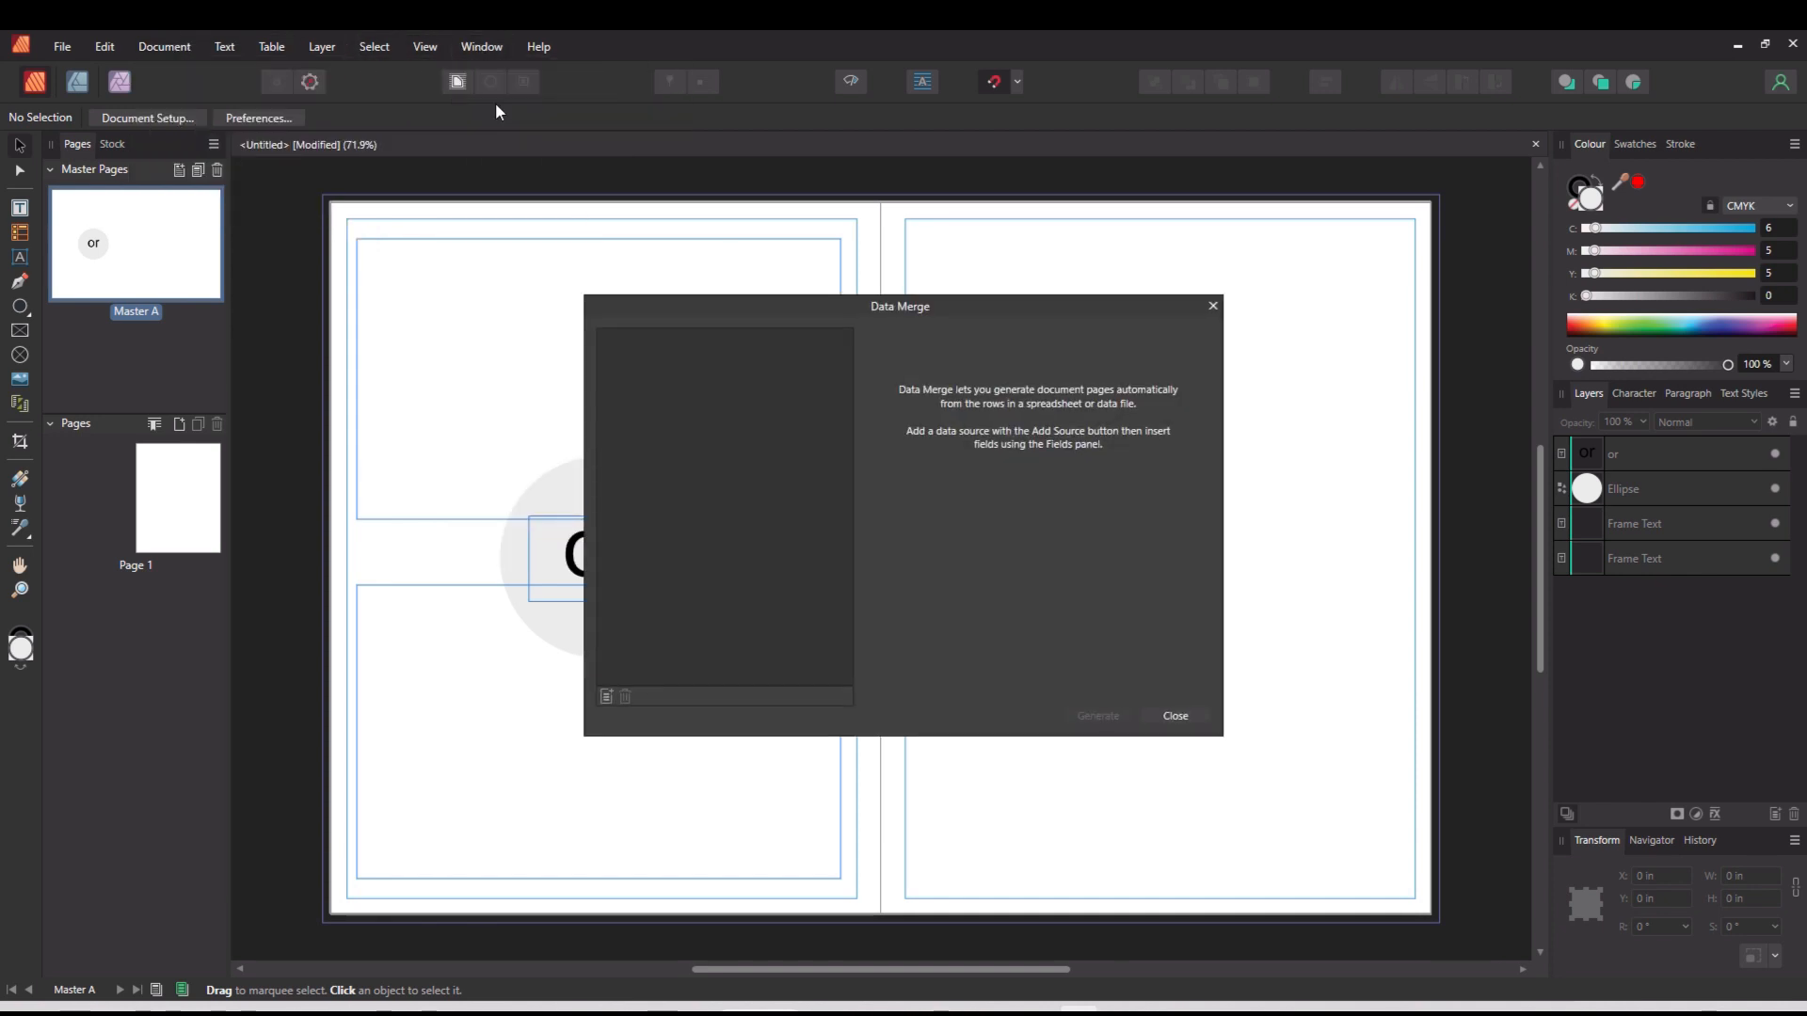
pyautogui.click(607, 697)
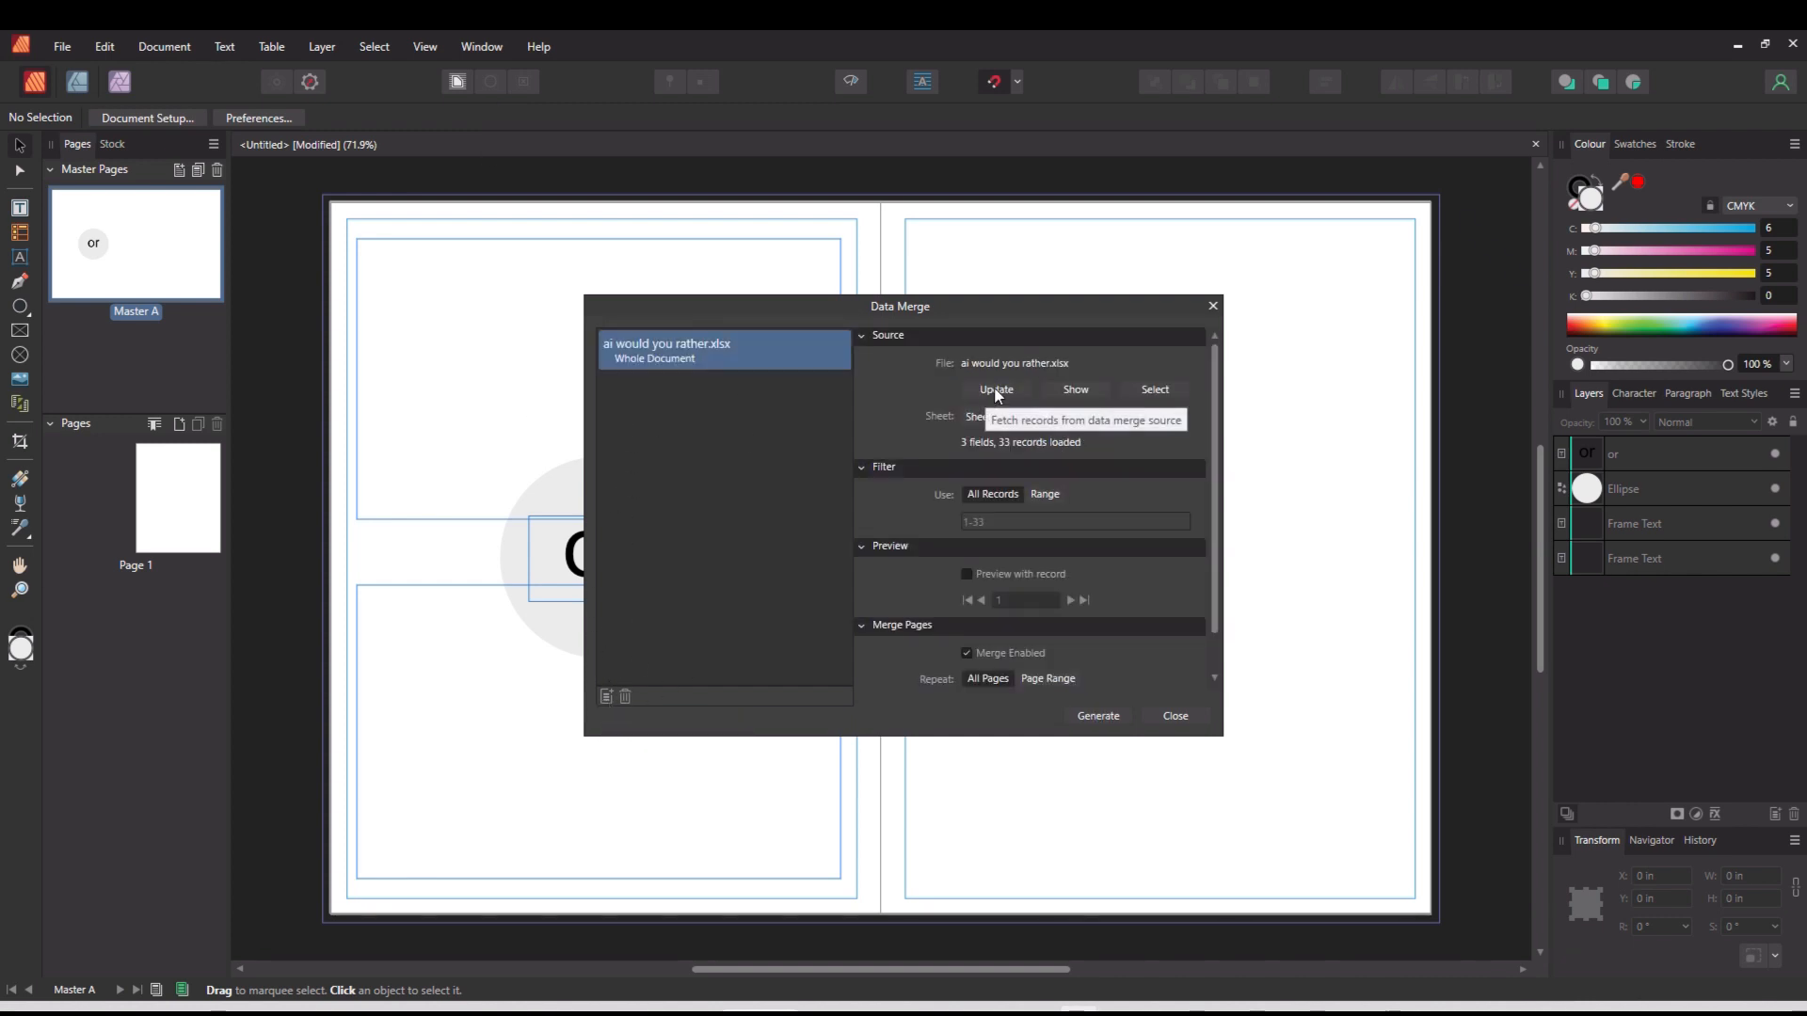
pyautogui.click(995, 390)
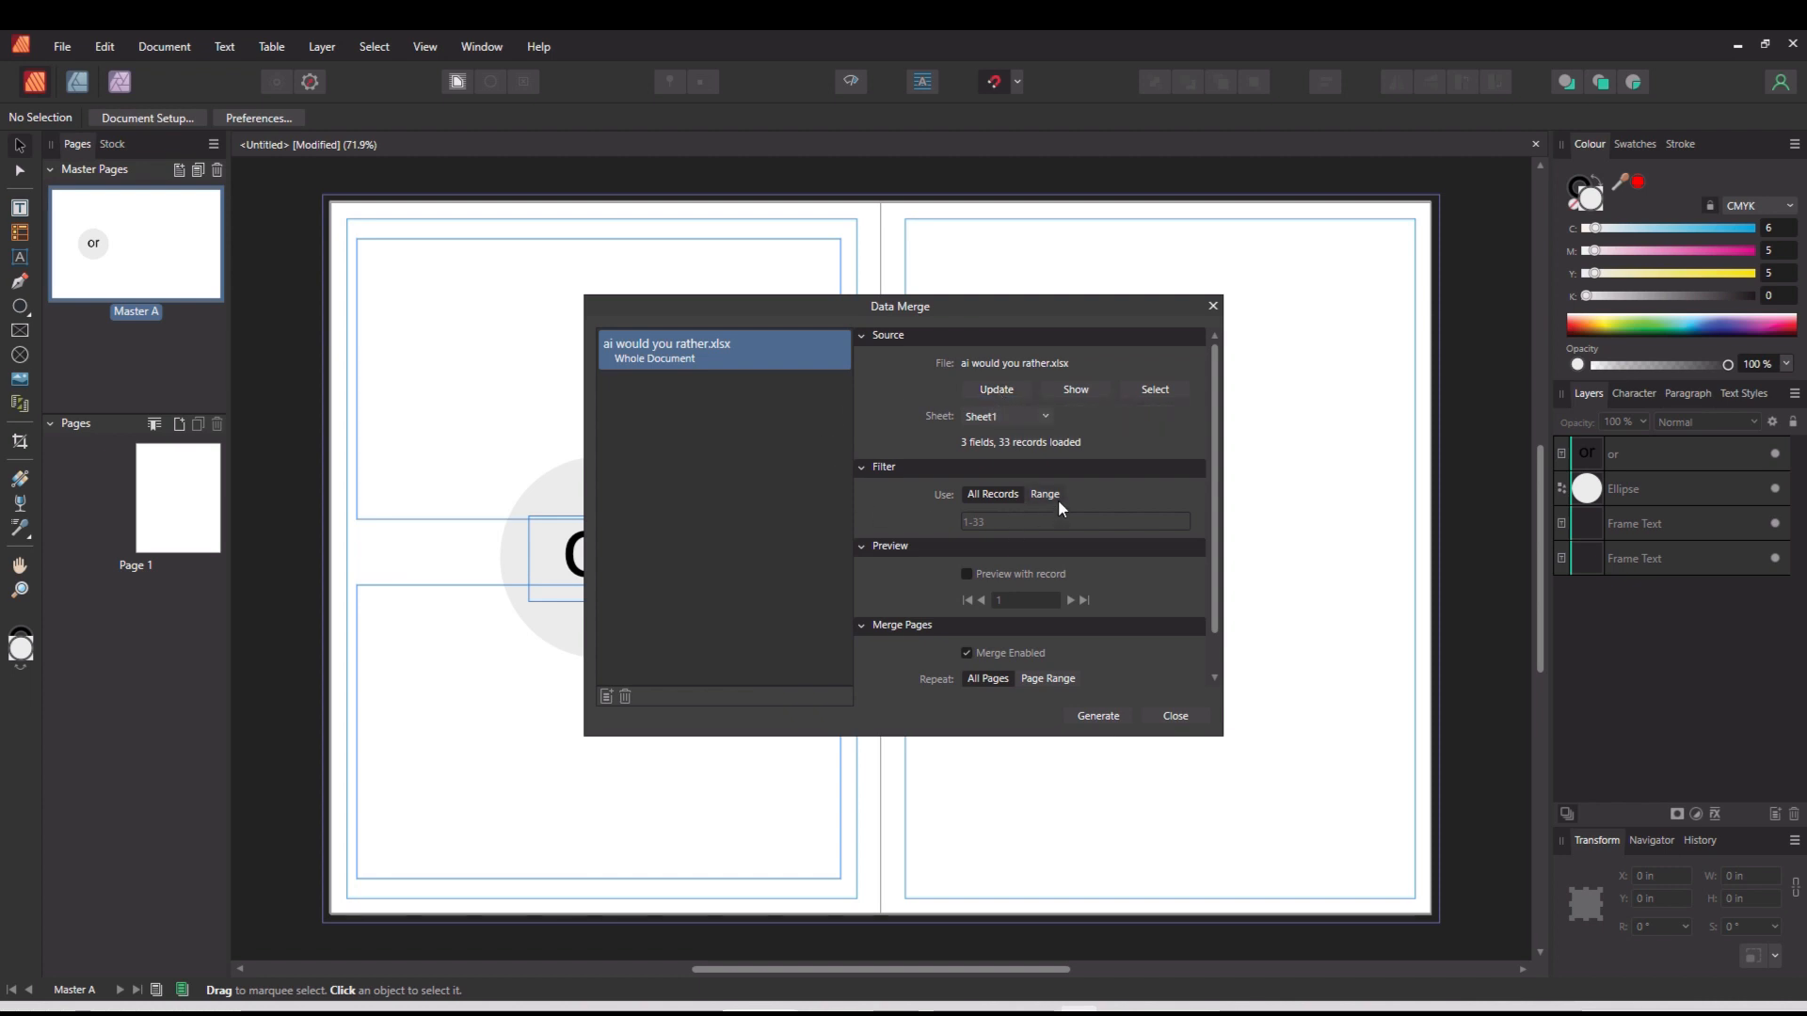
pyautogui.click(1176, 720)
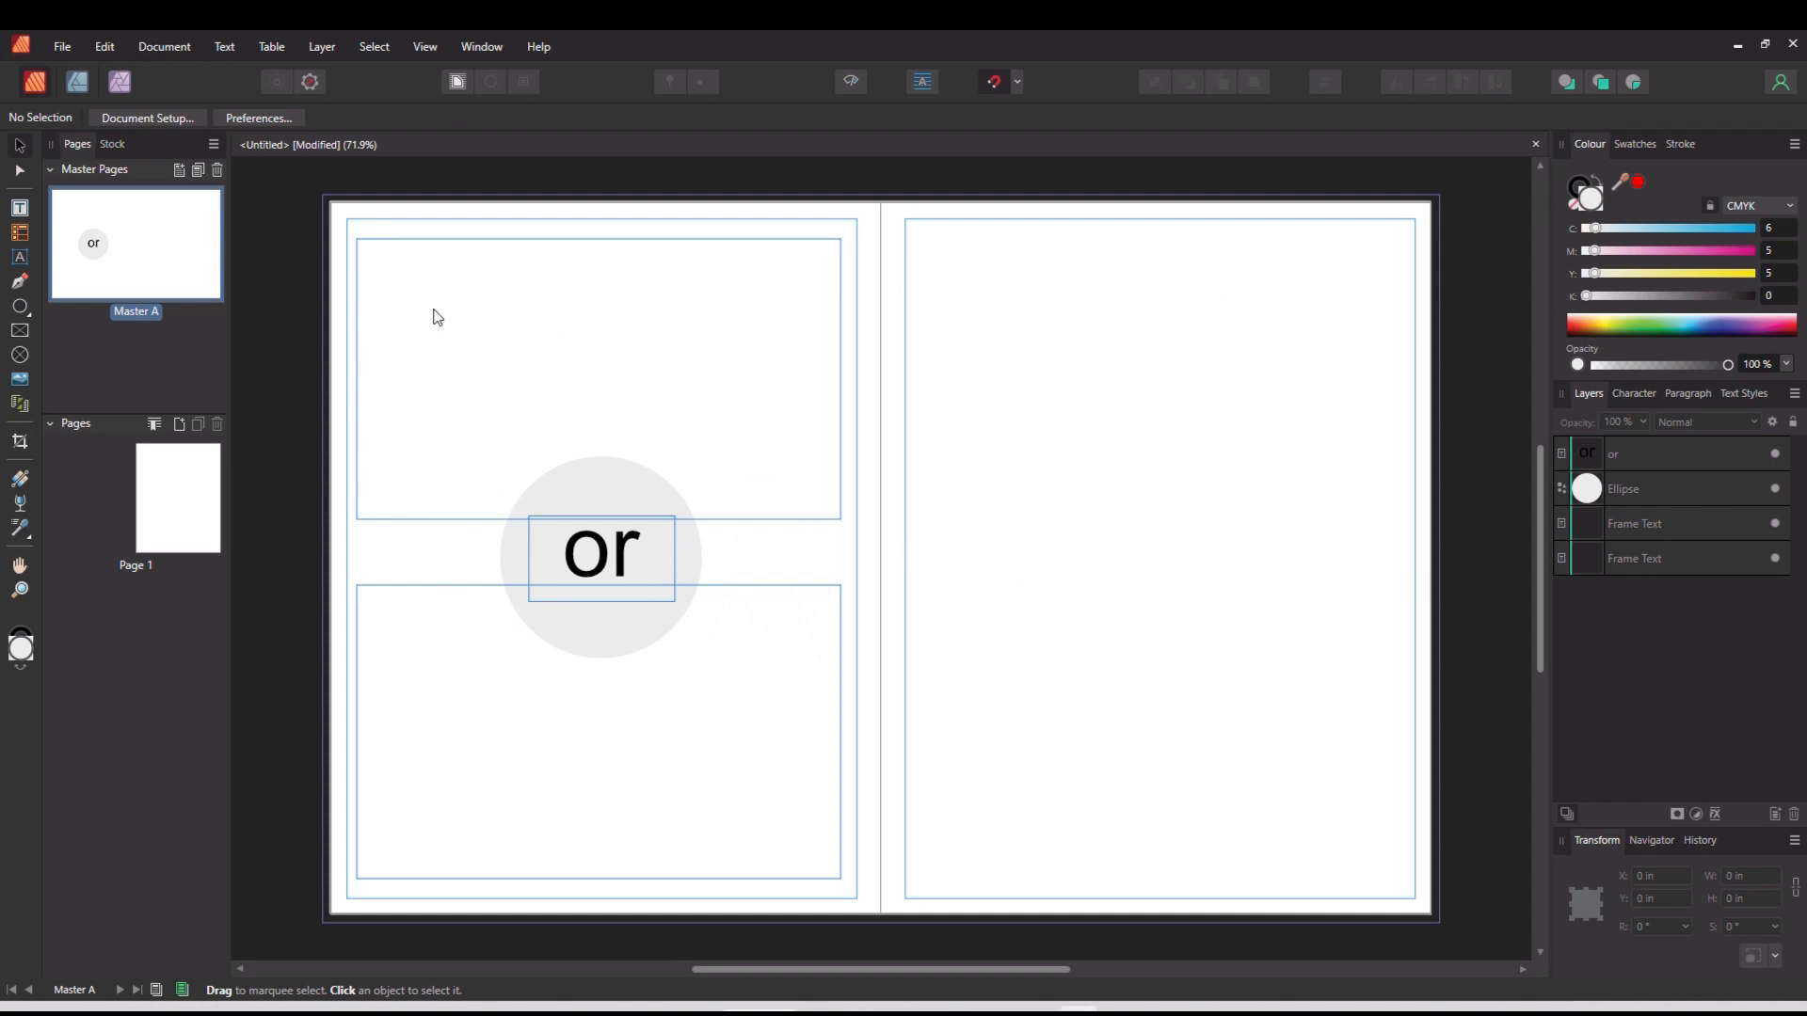
# Step: Display the data merge fields and insert the option 1 field into the upper text frame on Master A's left page
pyautogui.click(497, 50)
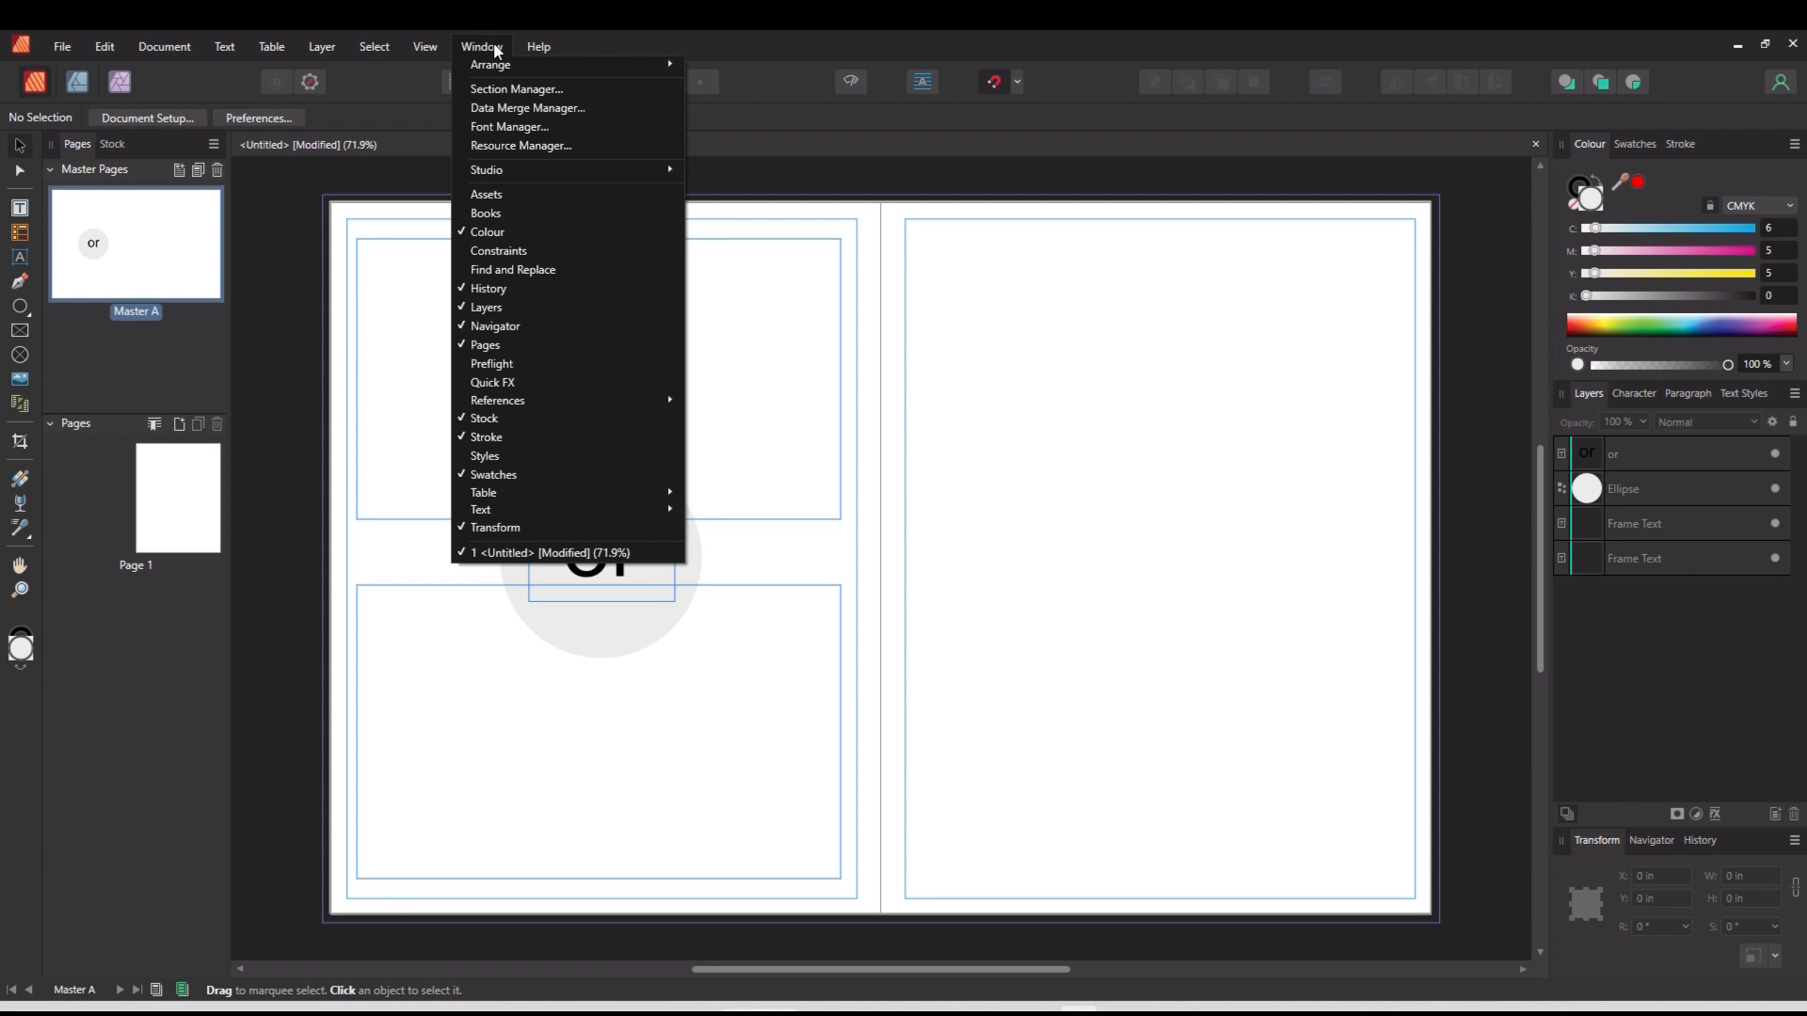
pyautogui.moveTo(533, 399)
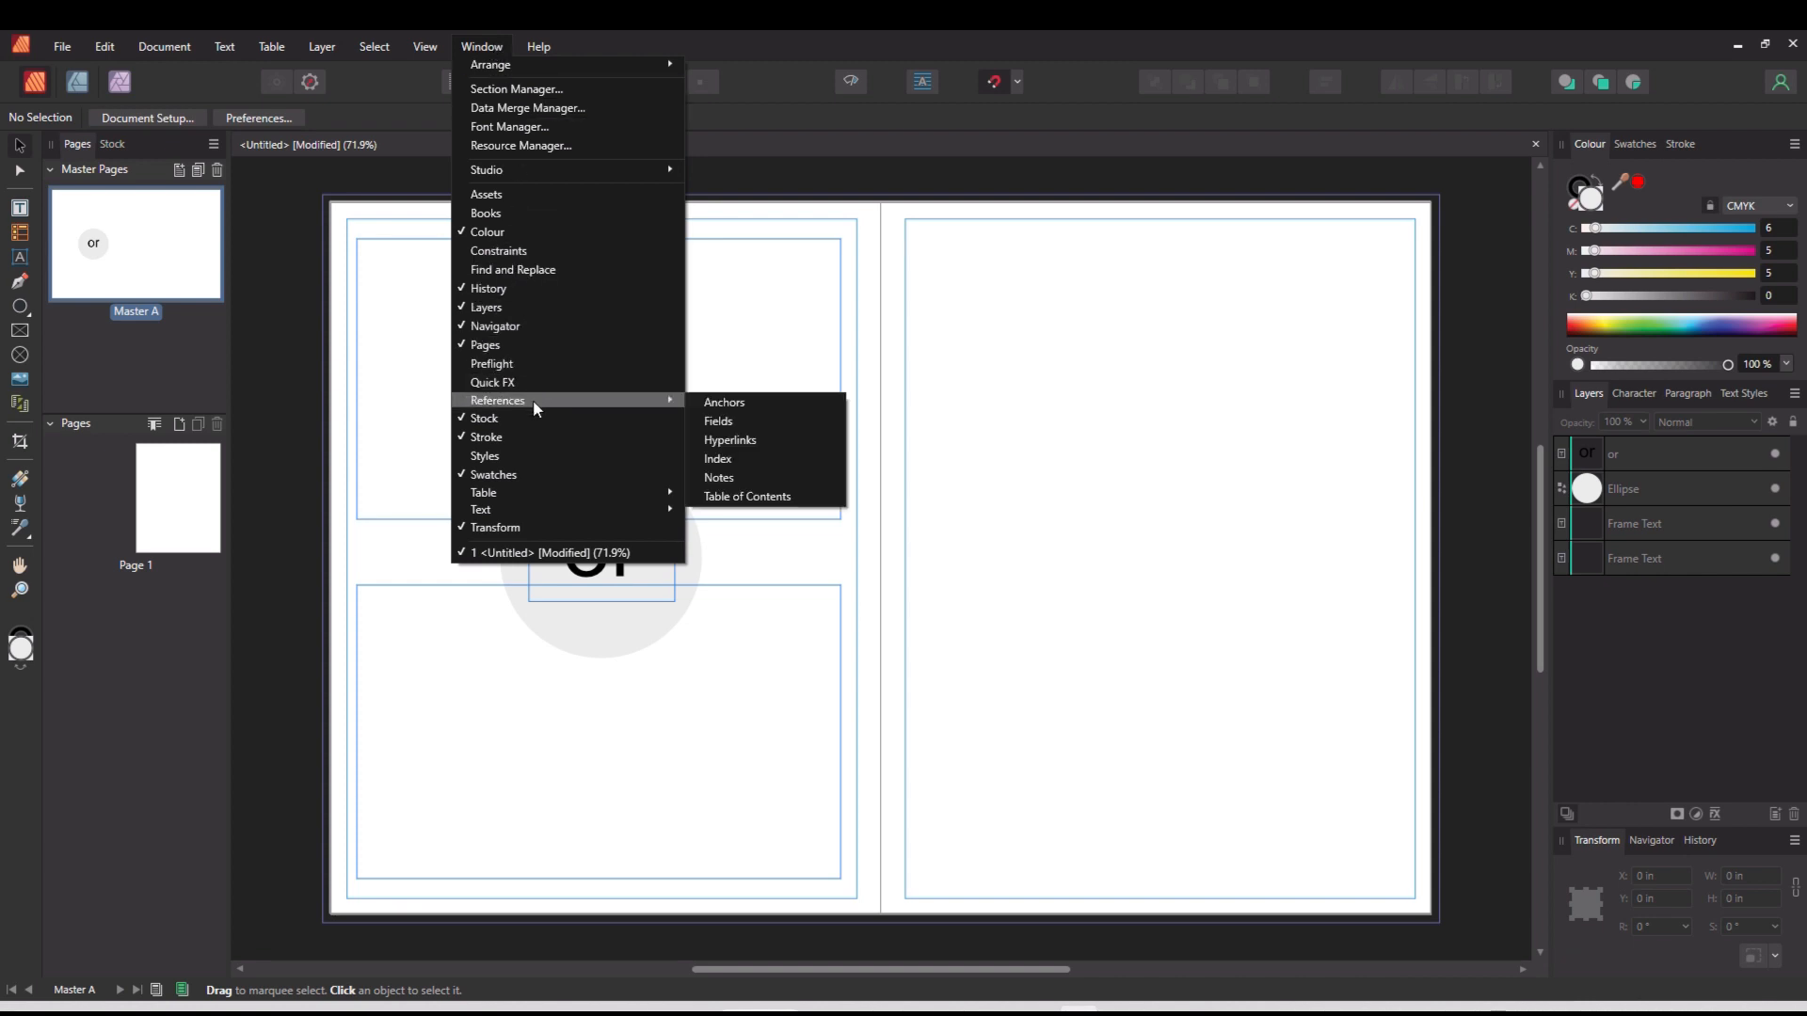
pyautogui.click(726, 422)
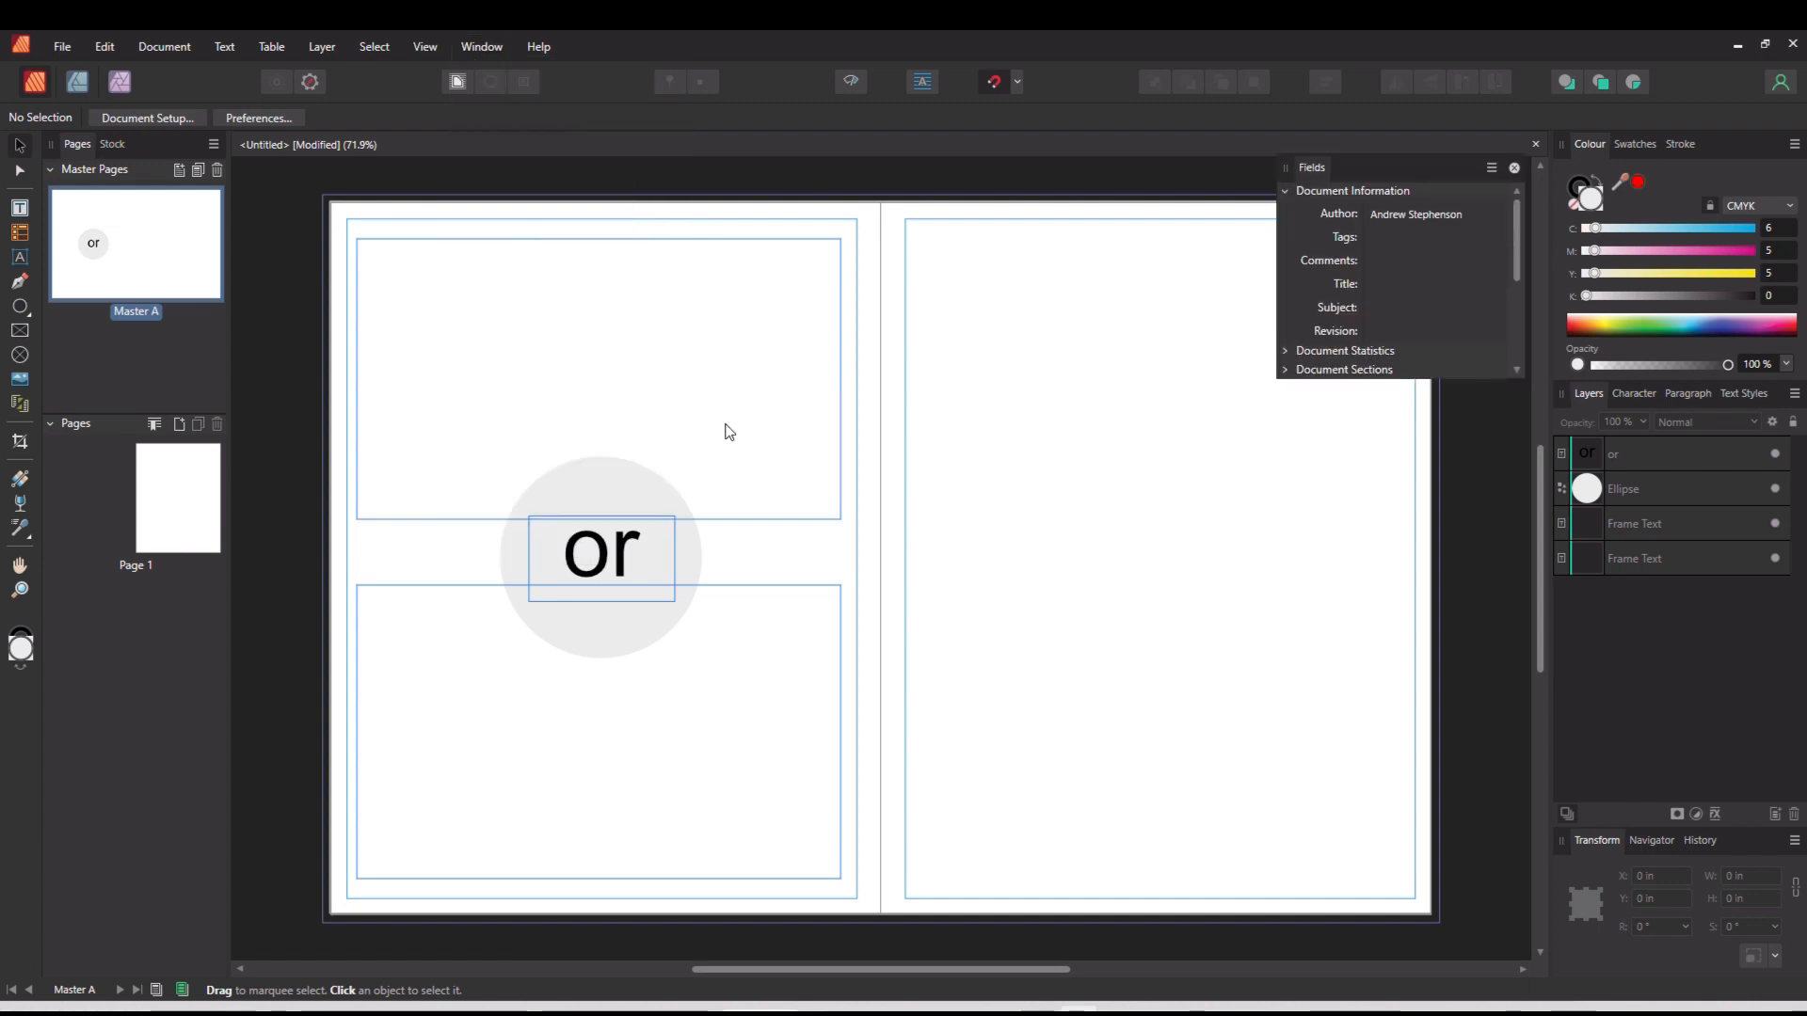
pyautogui.moveTo(1514, 256); pyautogui.dragTo(1525, 335)
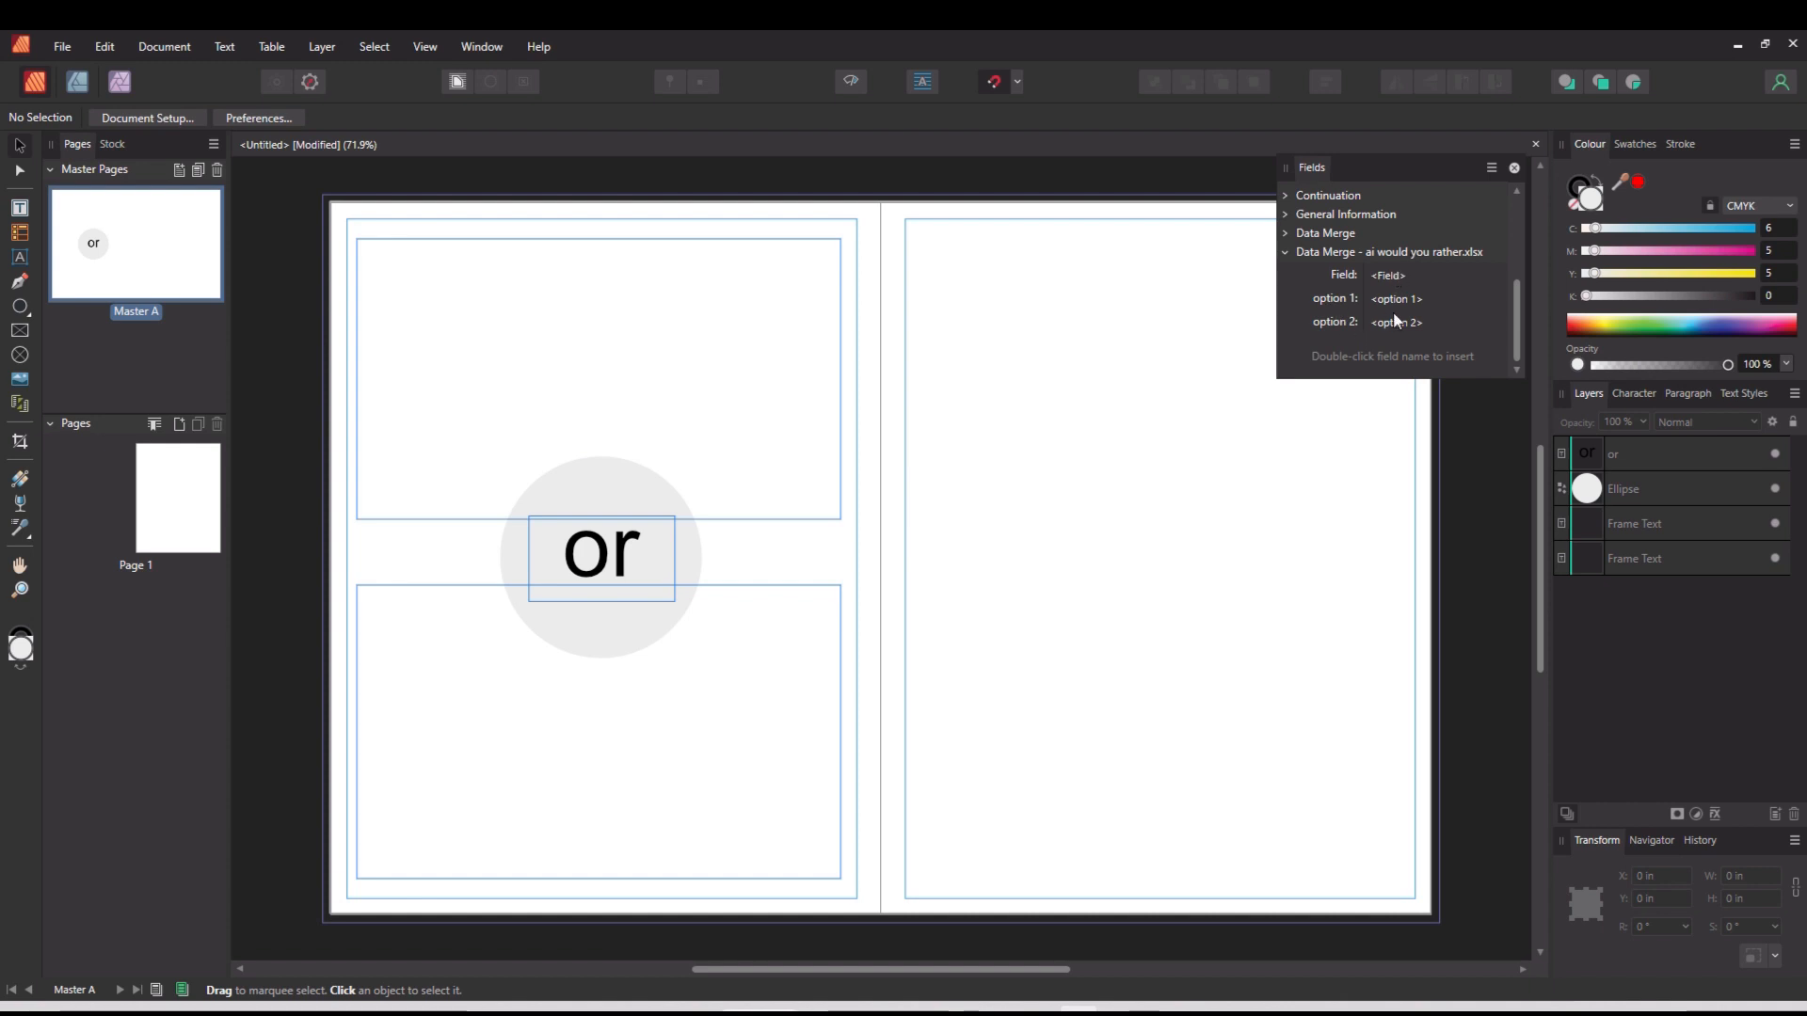
pyautogui.click(473, 294)
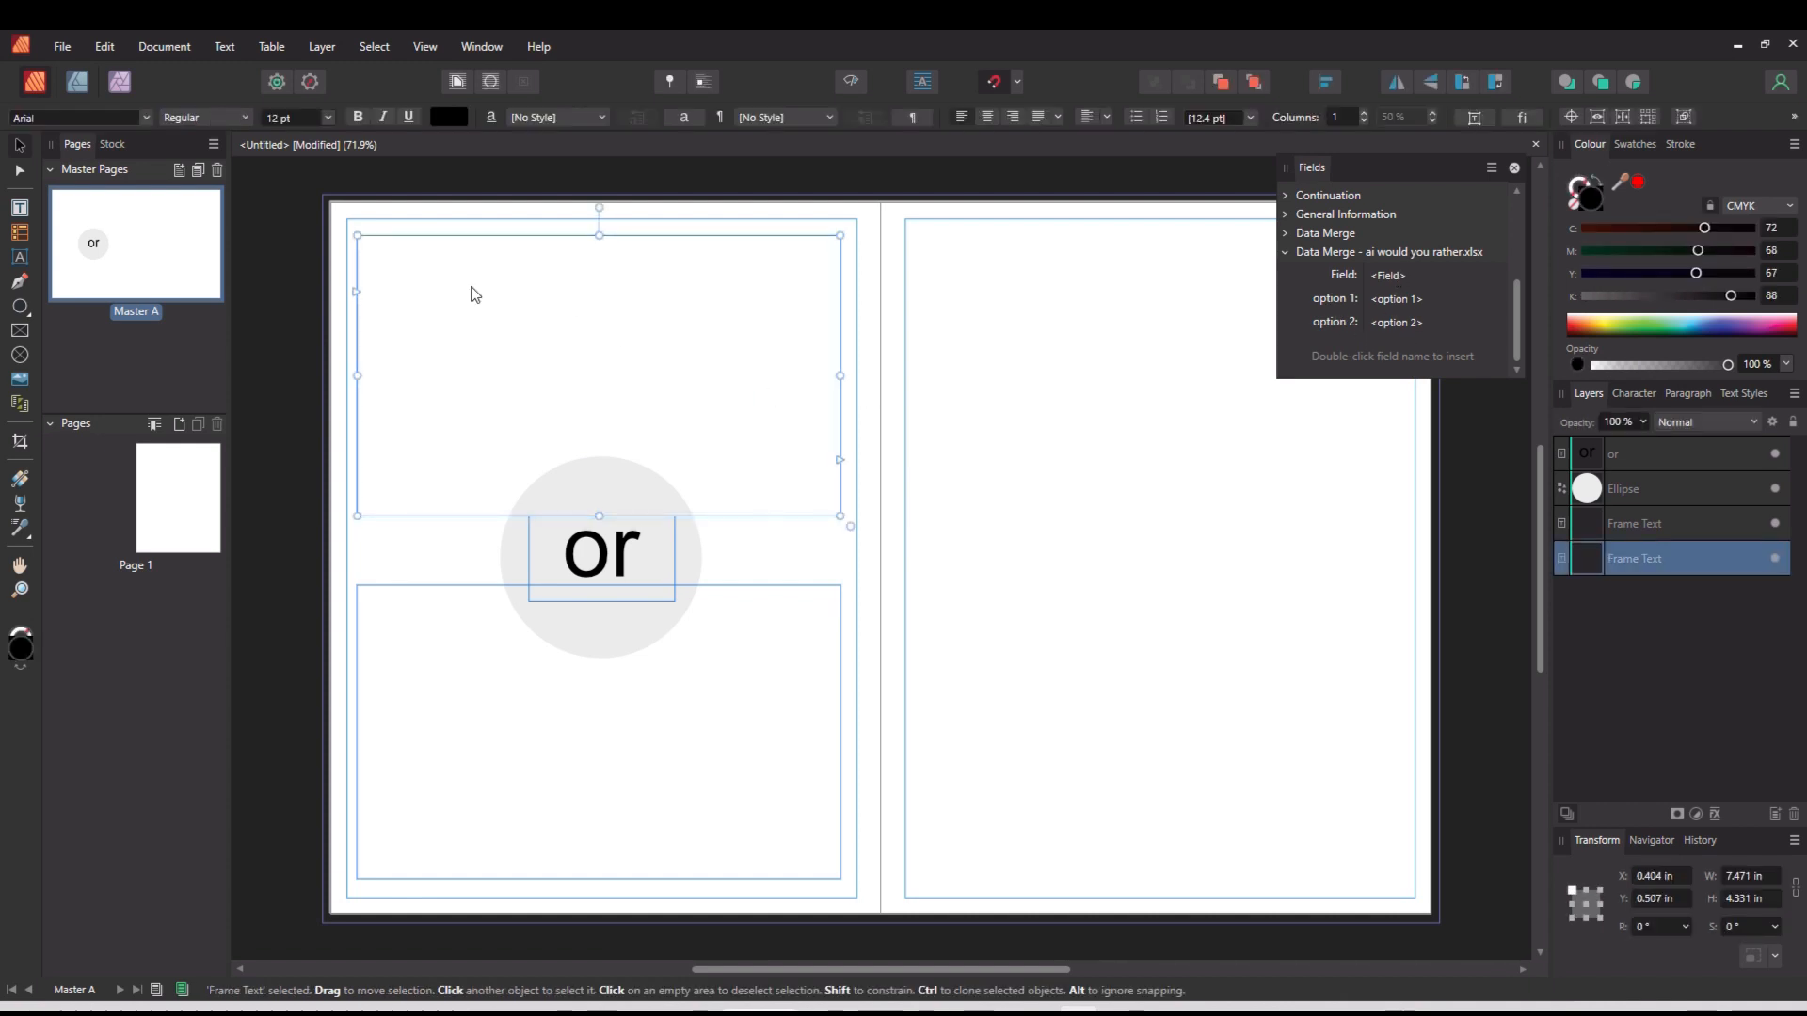
pyautogui.doubleClick(456, 280)
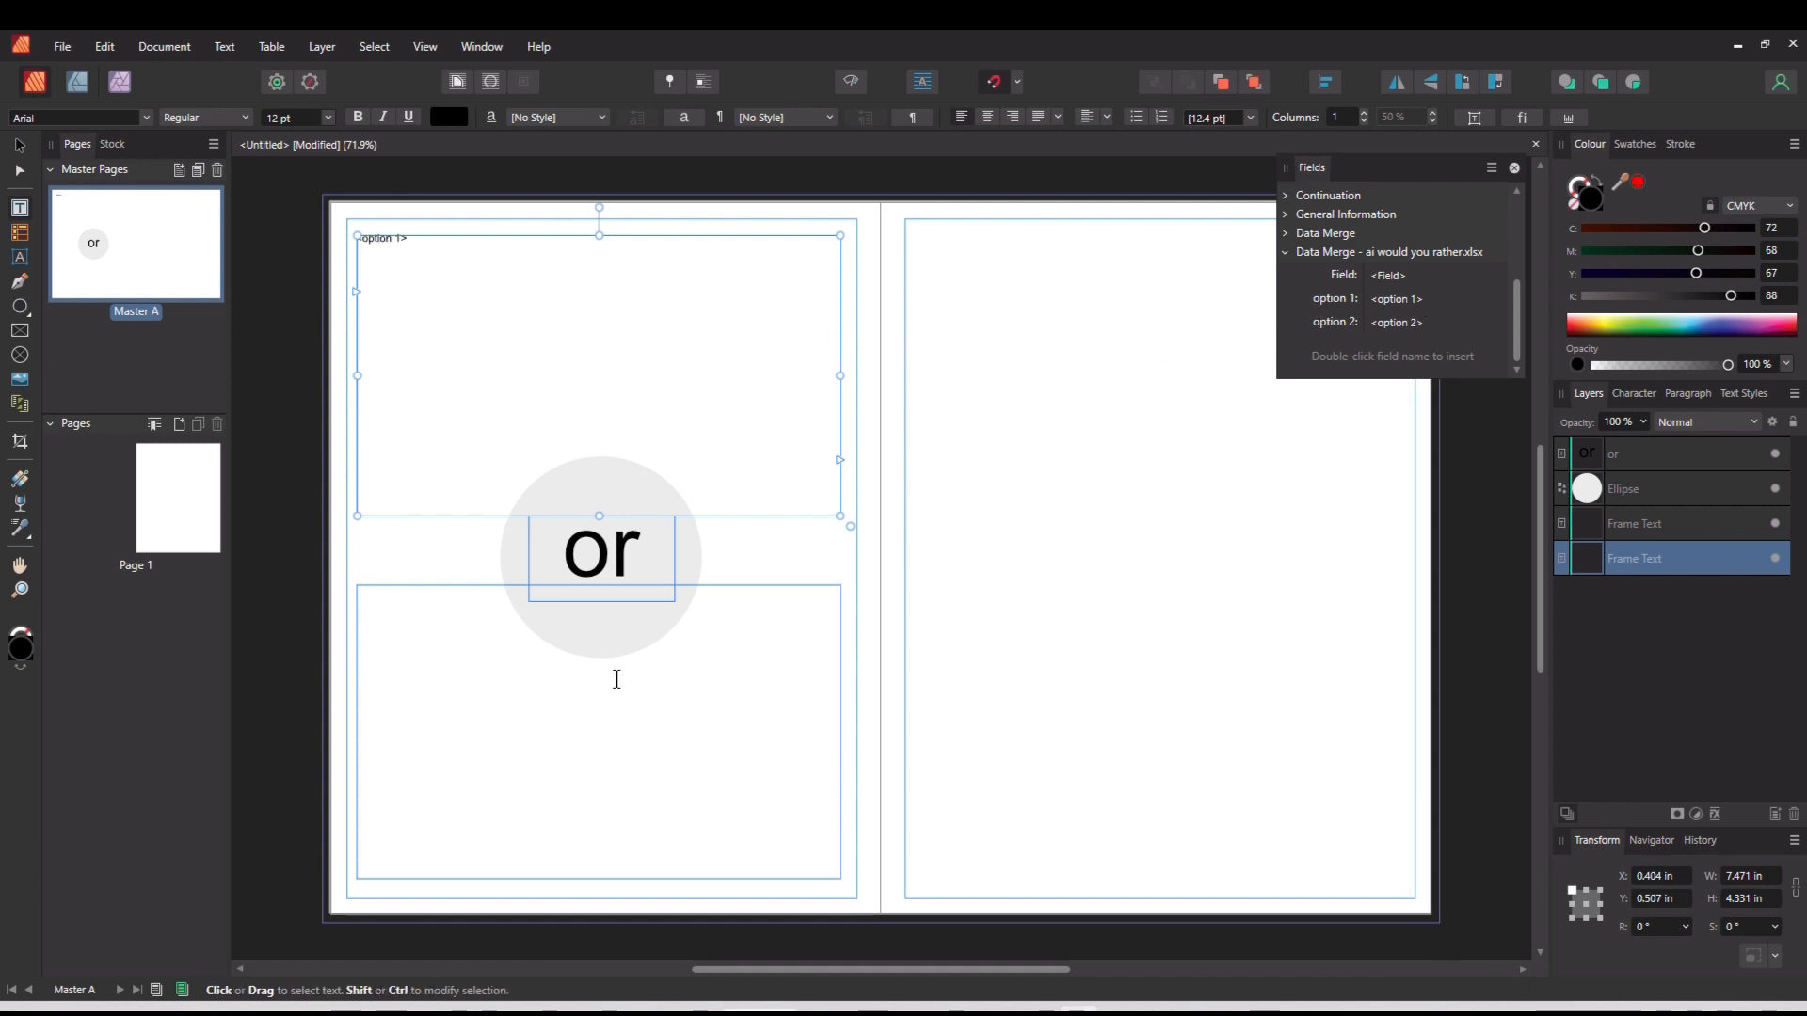
# Step: Insert the option 2 merge field into the lower text frame and close the fields list
pyautogui.click(457, 638)
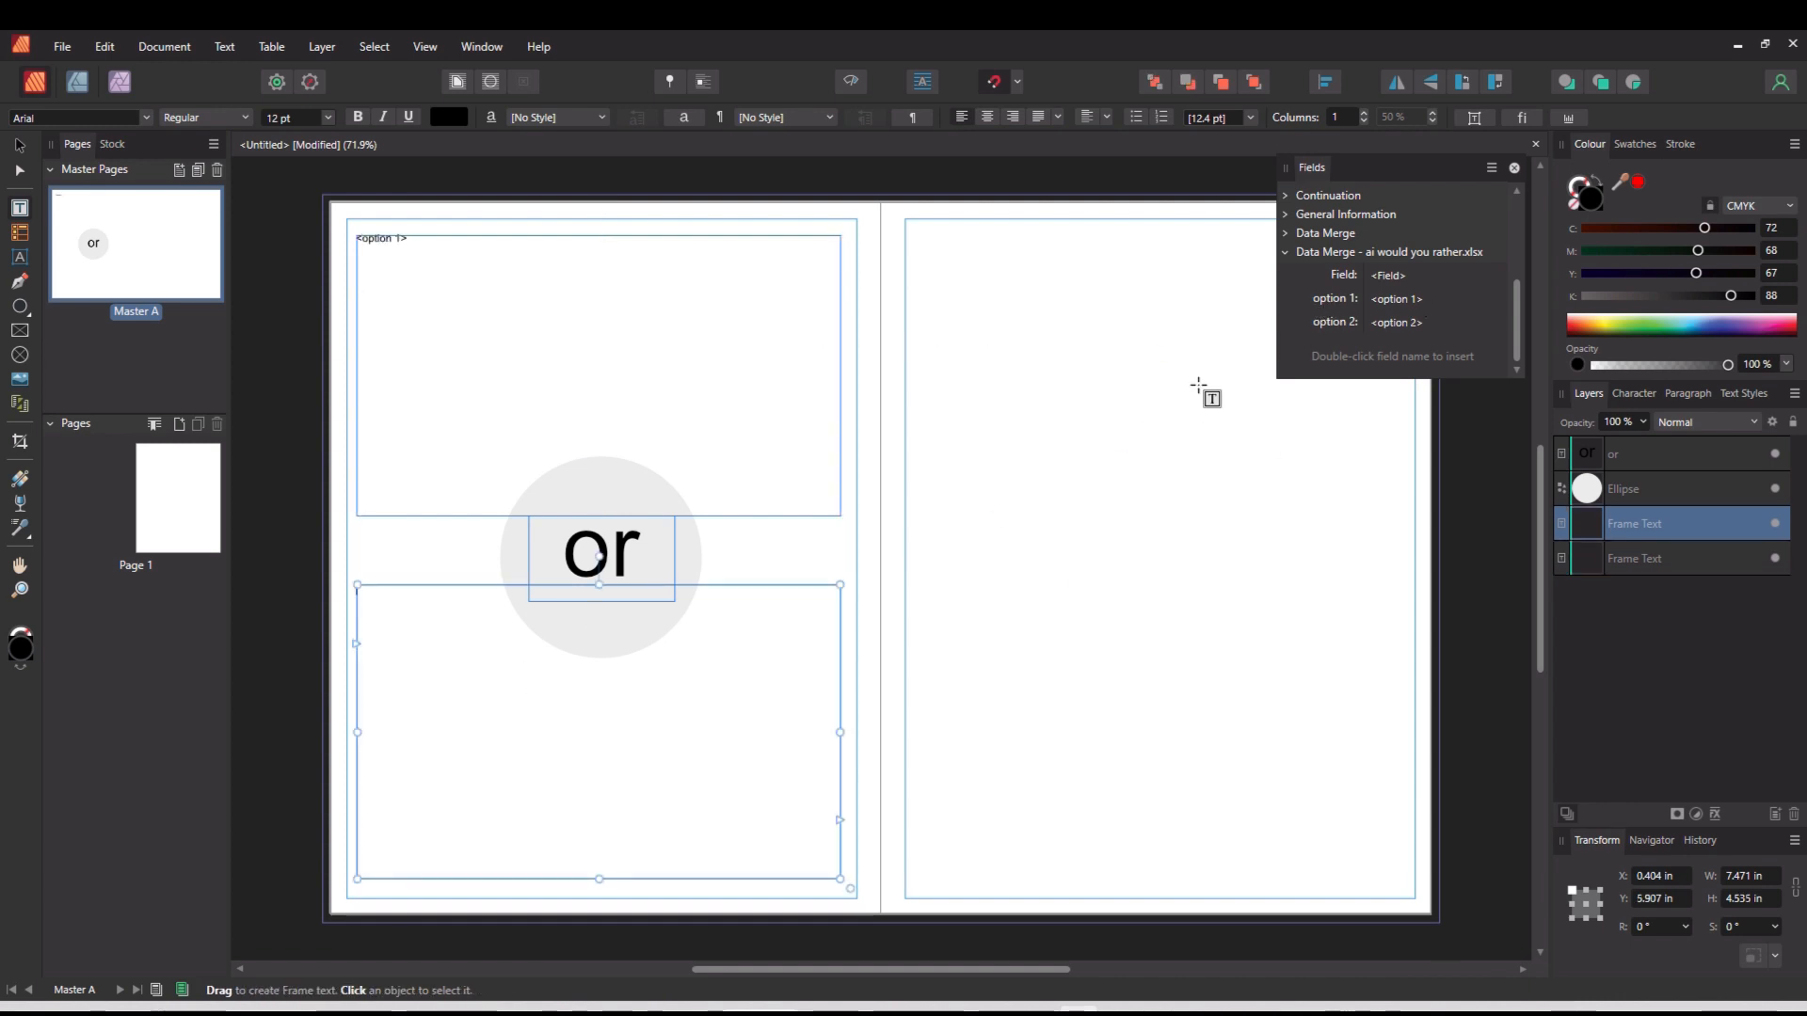
pyautogui.doubleClick(1340, 324)
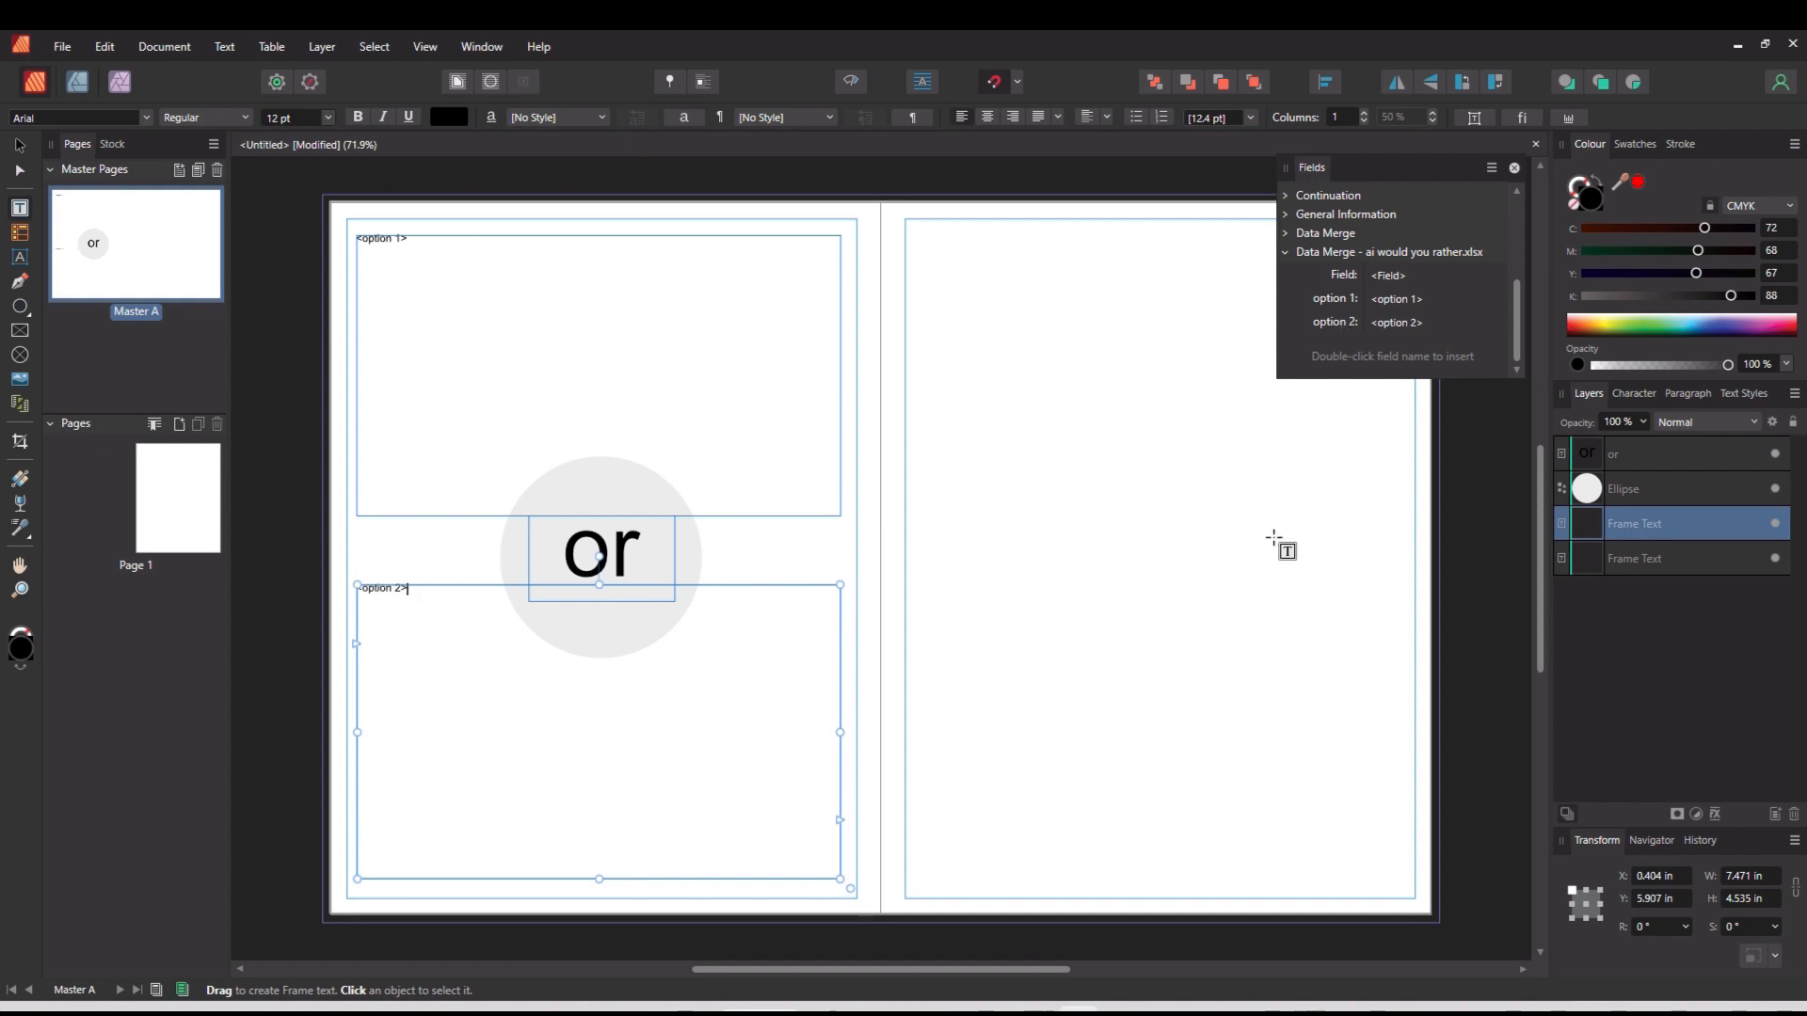
pyautogui.click(1514, 170)
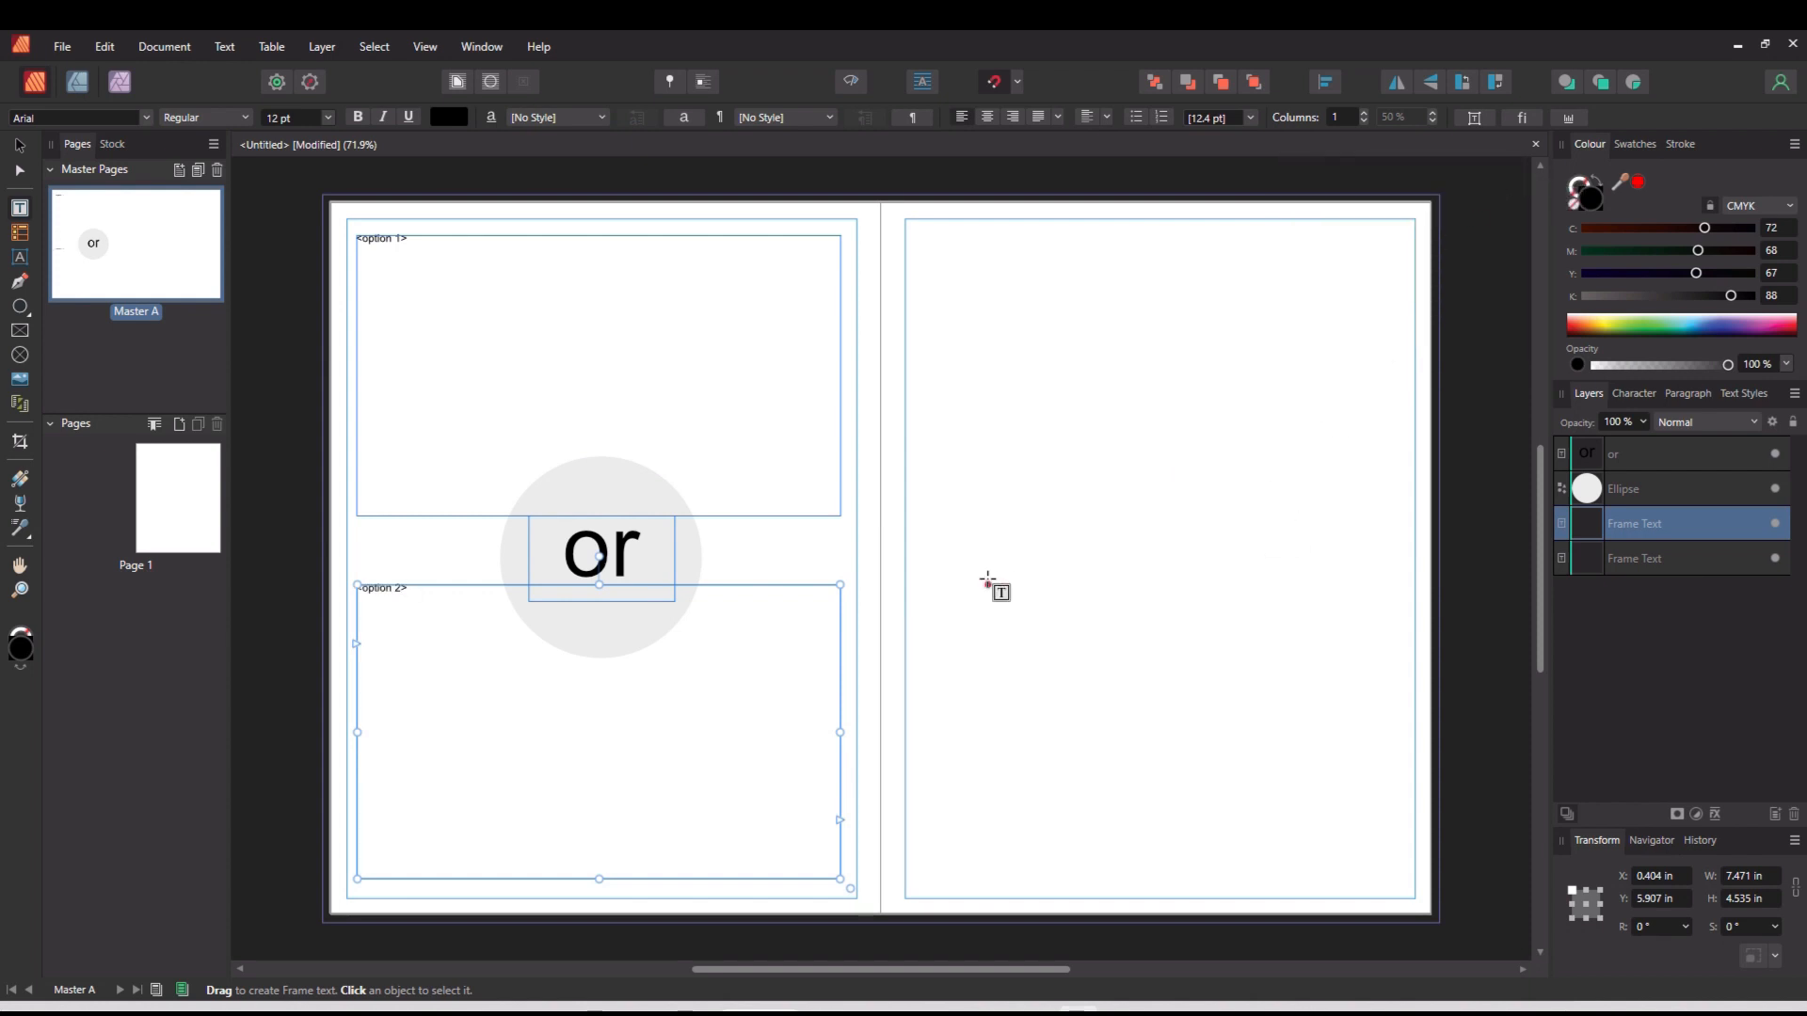
# Step: Format the option 1 and option 2 fields in the Autumn font at 50 pt and centre-align both
pyautogui.moveTo(410, 242); pyautogui.dragTo(364, 241)
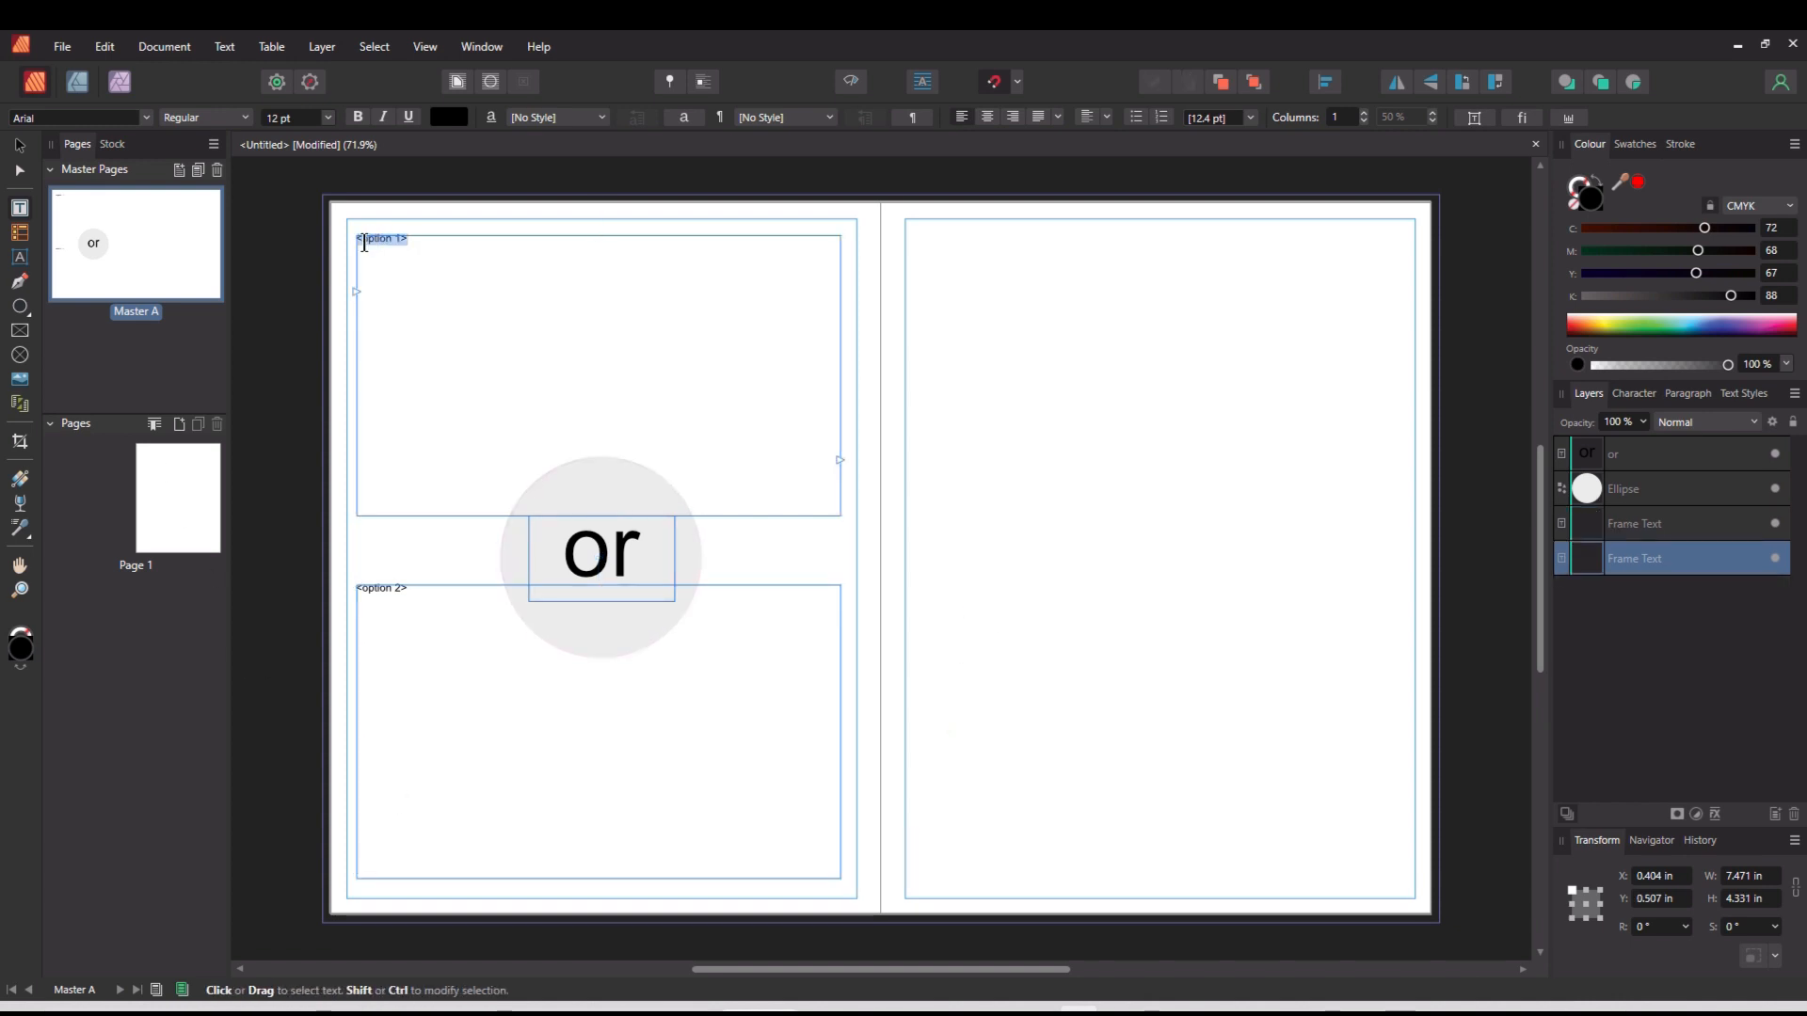
pyautogui.click(246, 117)
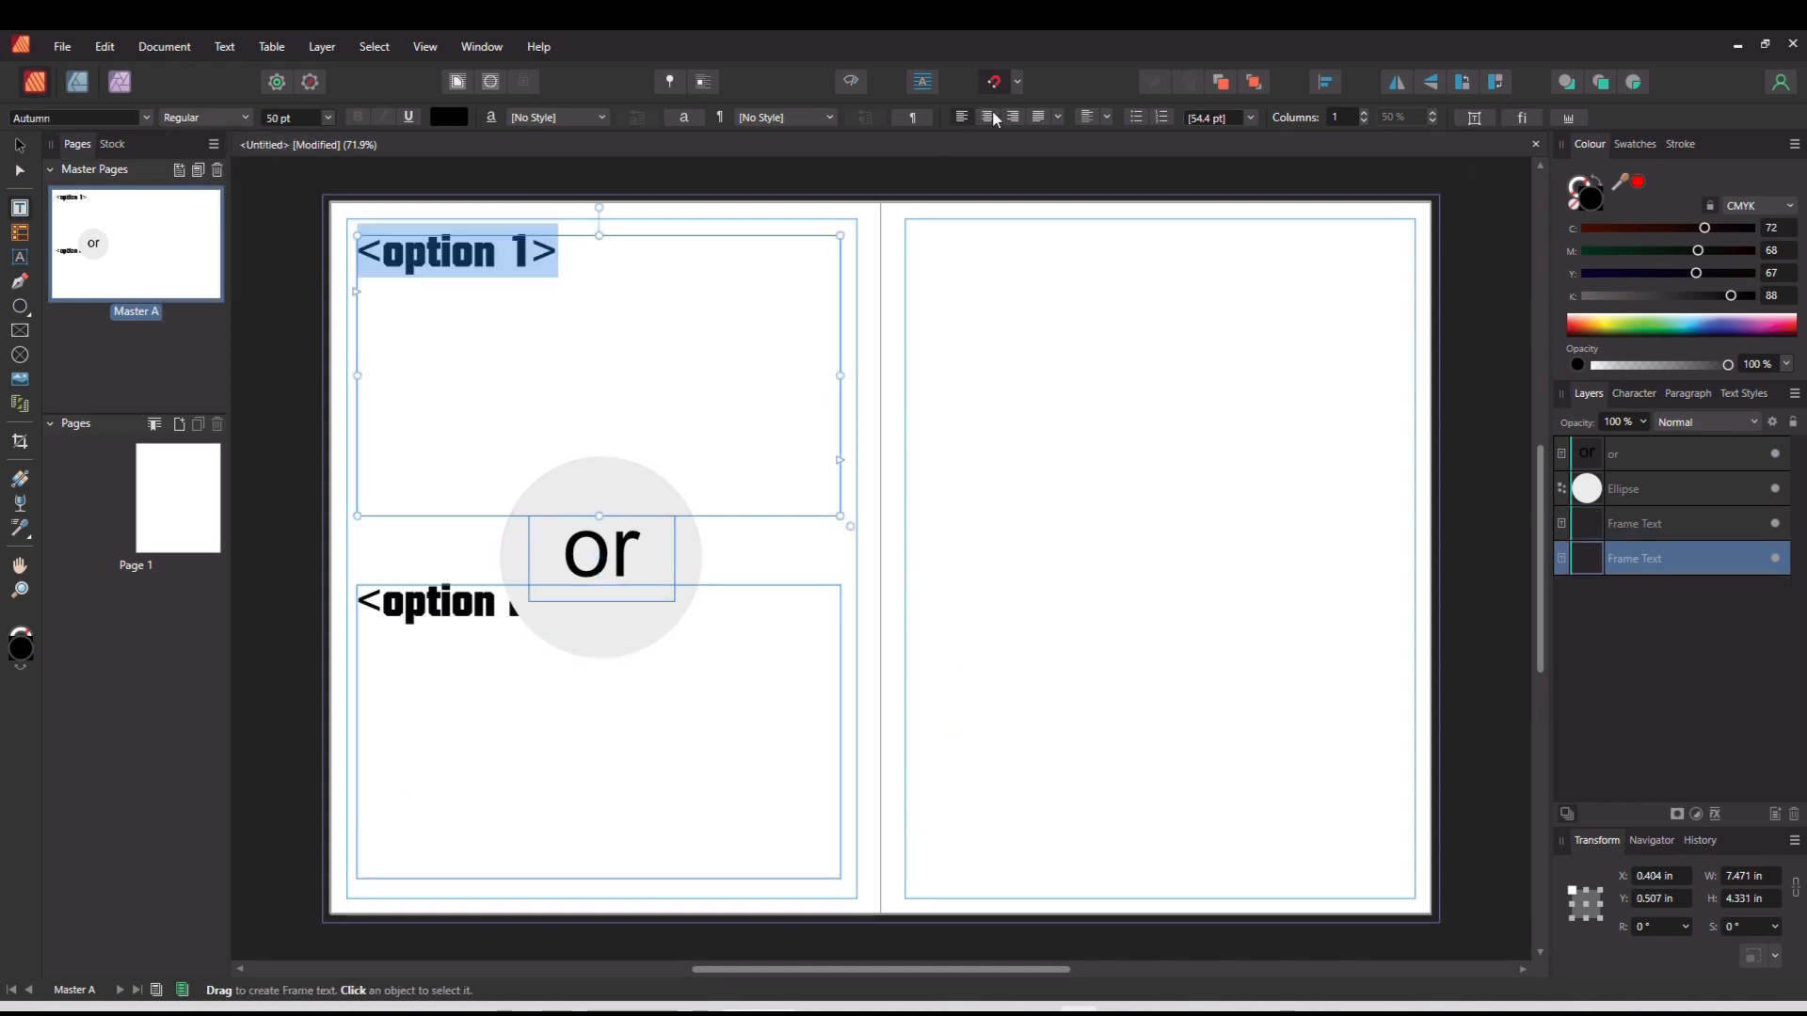
pyautogui.click(988, 116)
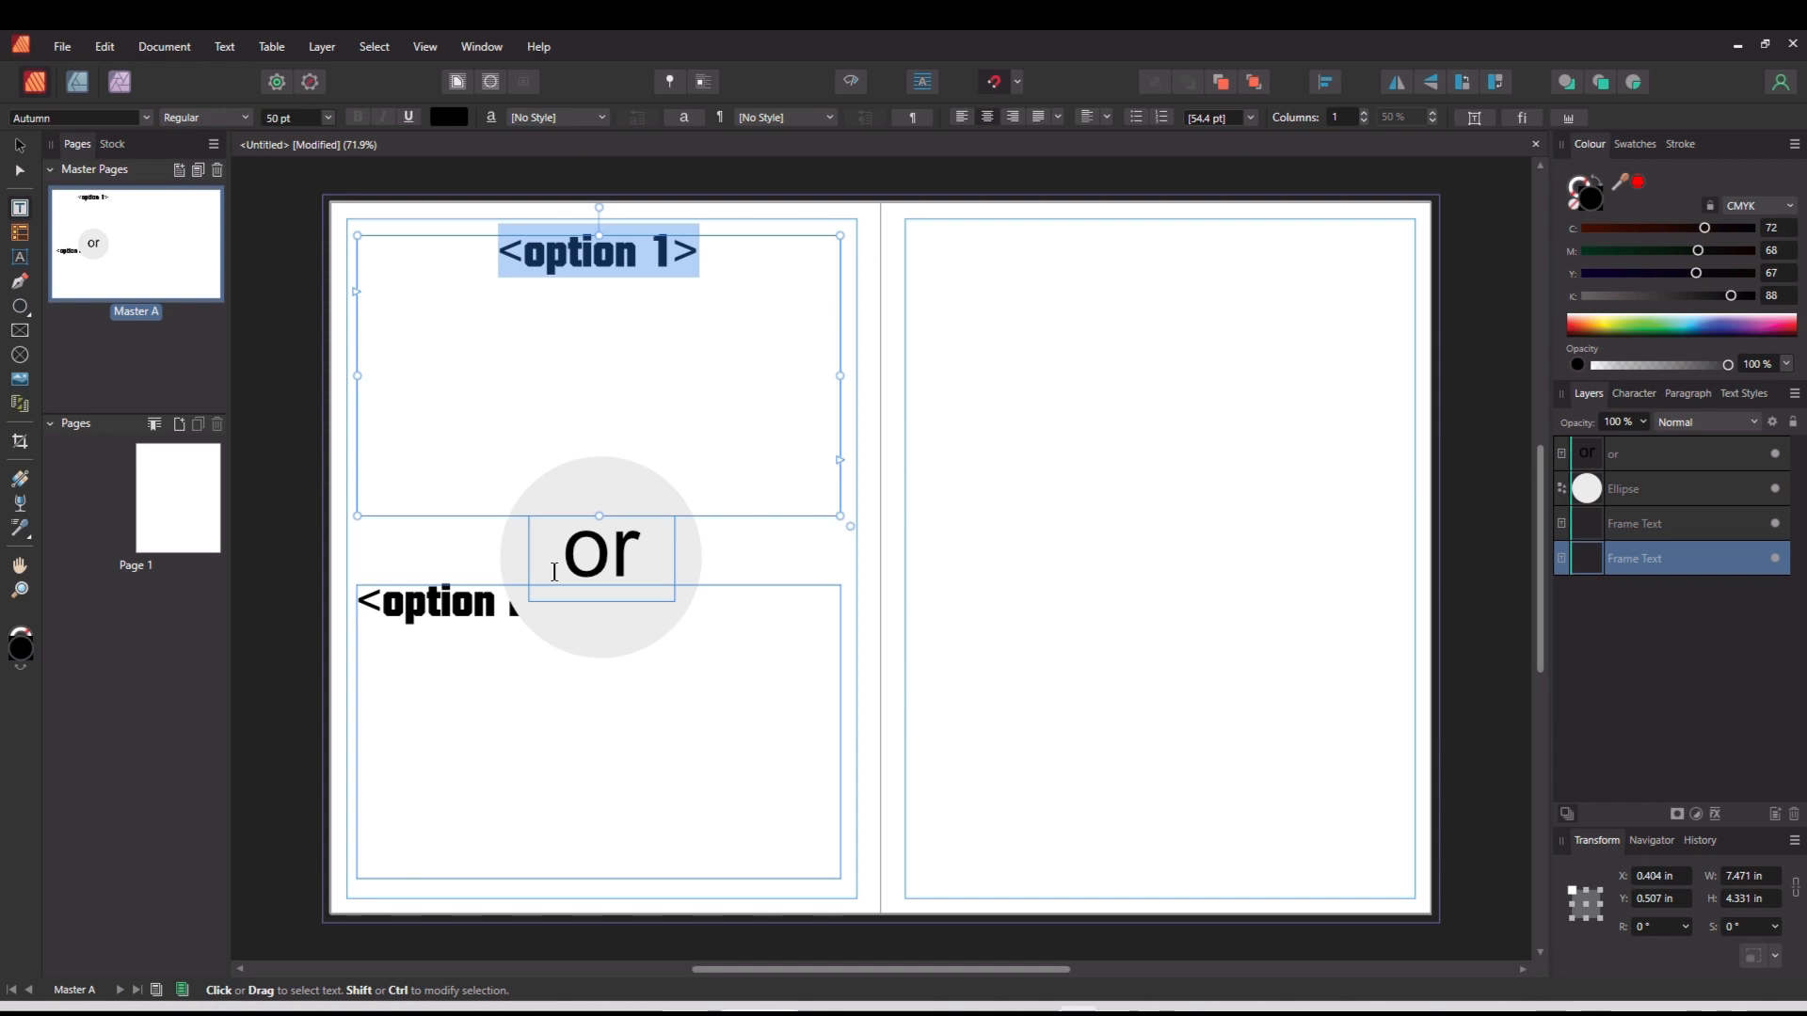
pyautogui.click(461, 616)
pyautogui.click(989, 118)
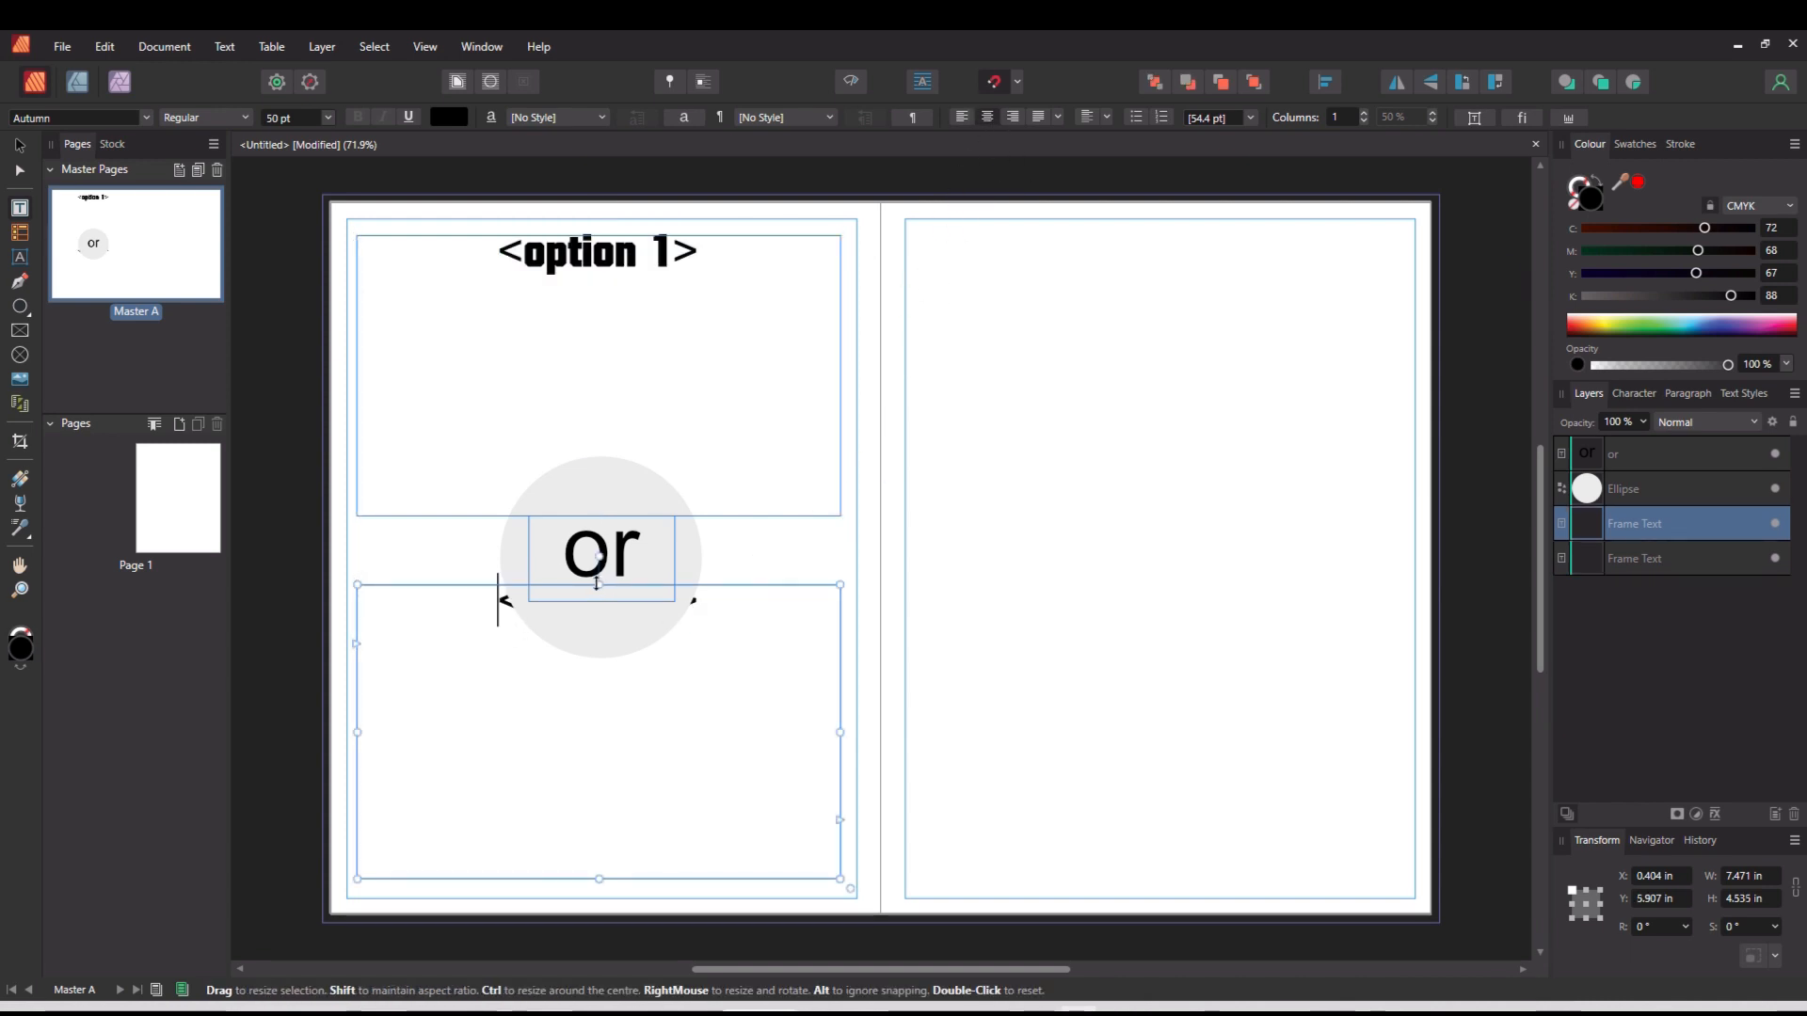
# Step: Shorten the option 2 frame from its top edge to about 3.38 in high so it starts just below the grey circle, and deselect it
pyautogui.moveTo(597, 584); pyautogui.dragTo(593, 651)
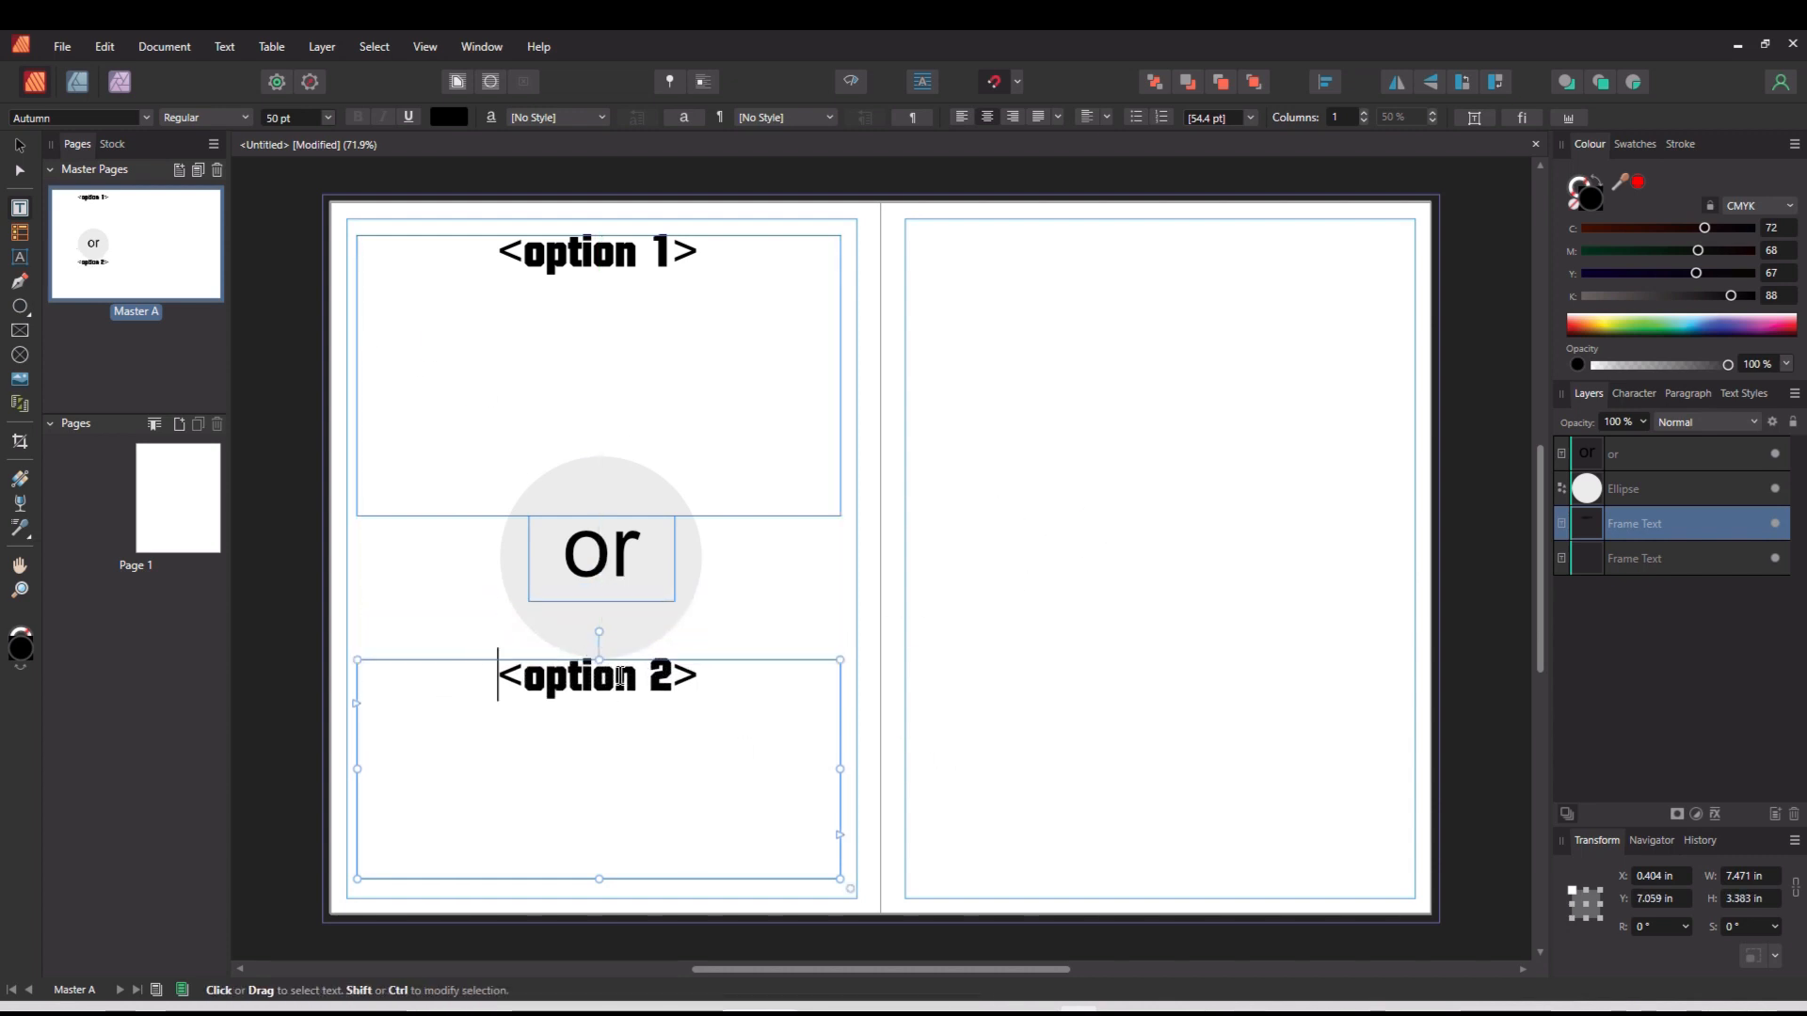
pyautogui.click(19, 147)
pyautogui.click(969, 499)
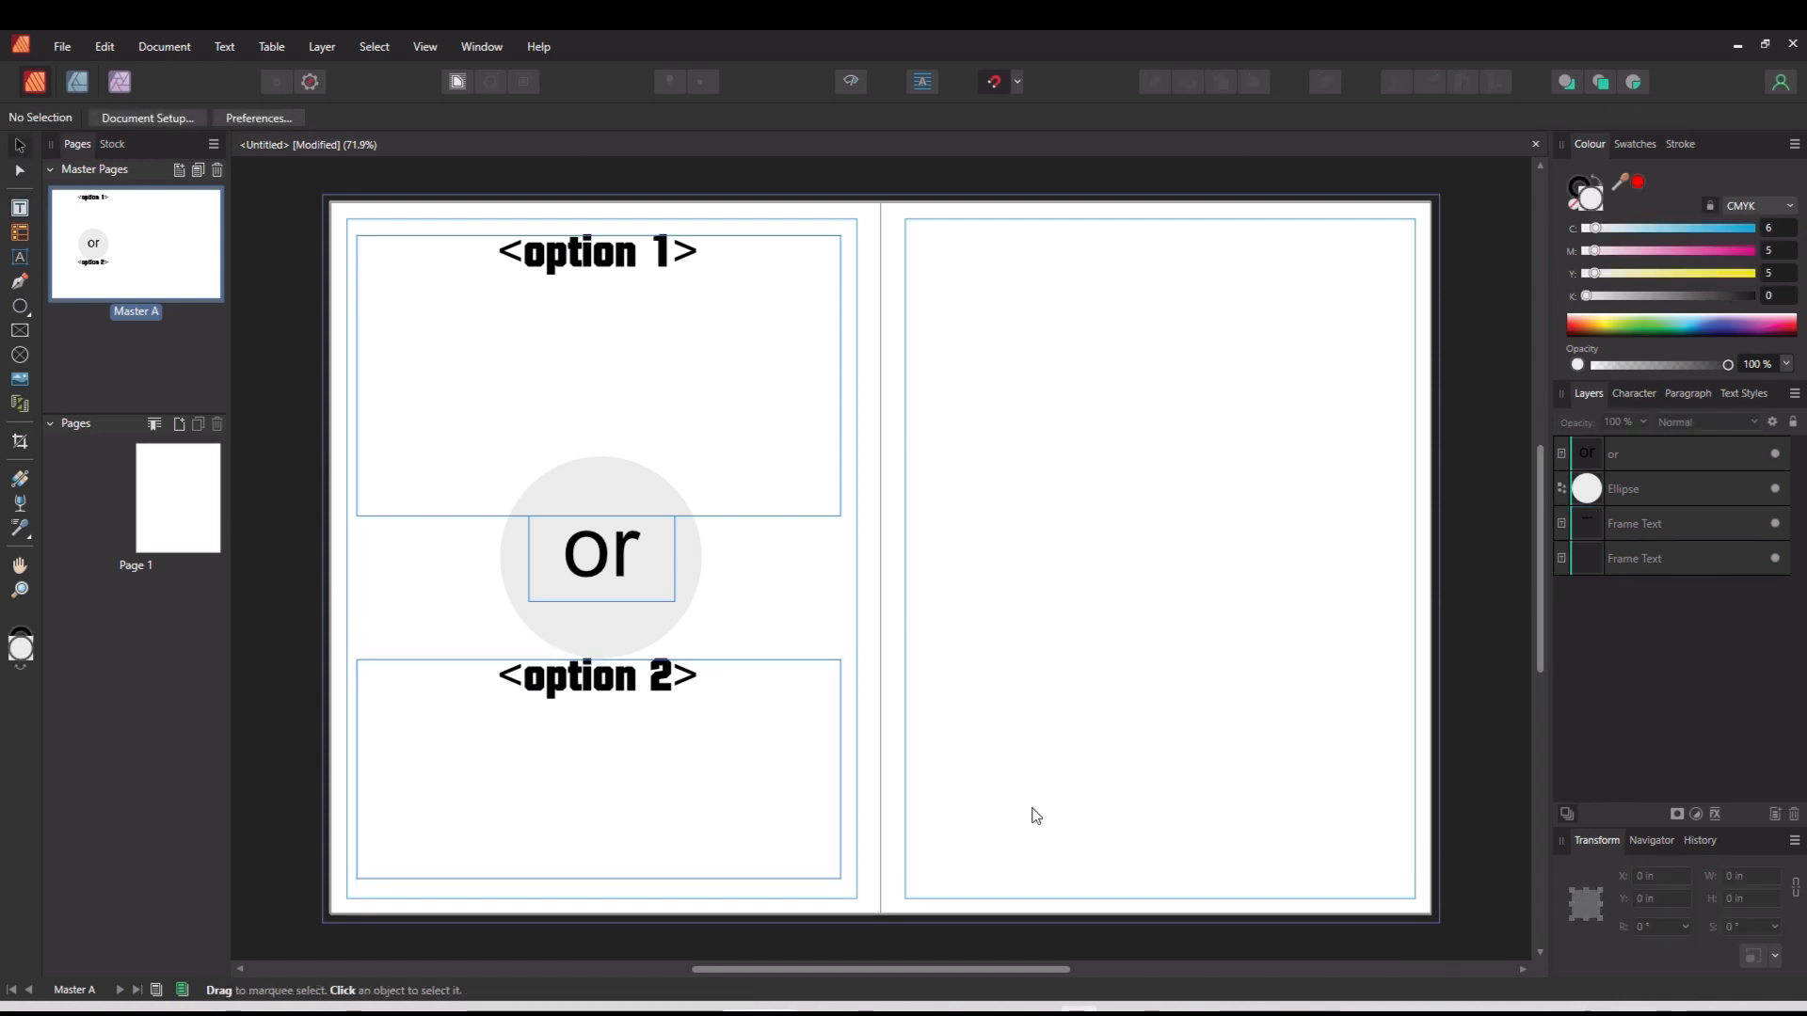
# Step: Copy the left page's four objects onto Master A's right page, and shorten both option 1 frames to about 3.43 in high
pyautogui.moveTo(982, 946); pyautogui.dragTo(301, 197)
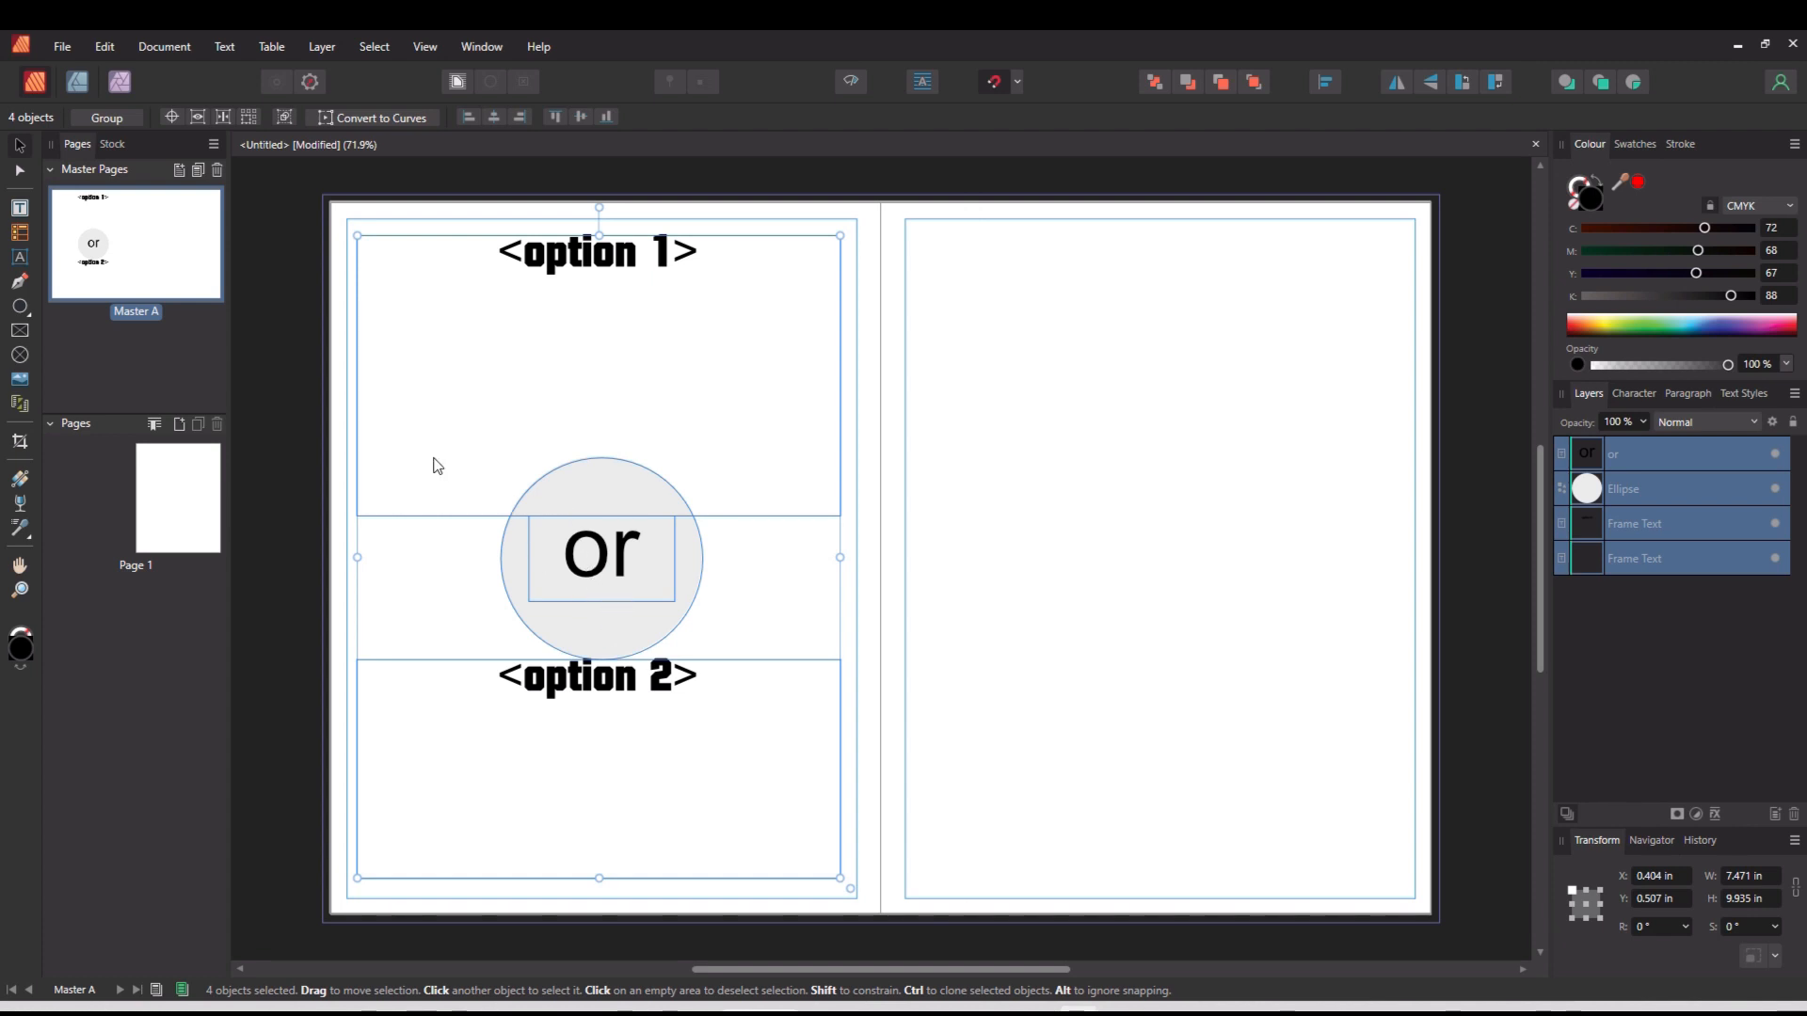
pyautogui.moveTo(439, 465); pyautogui.dragTo(999, 440)
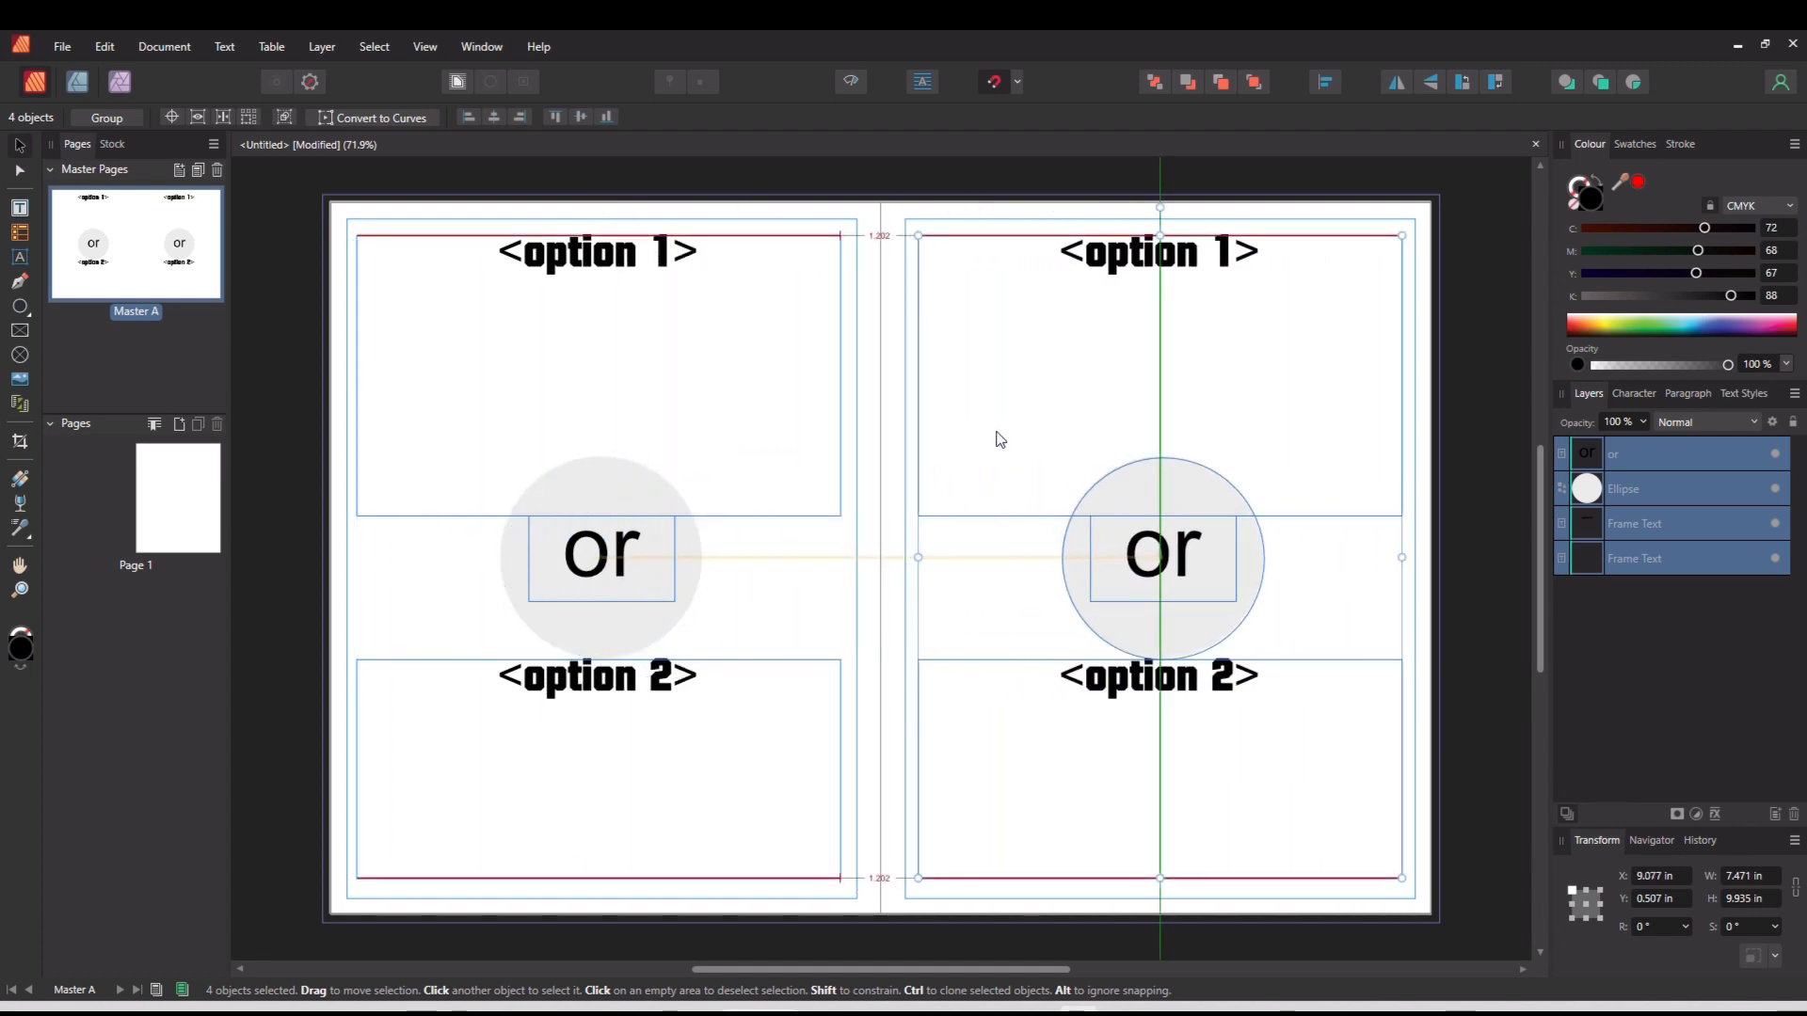
pyautogui.click(270, 348)
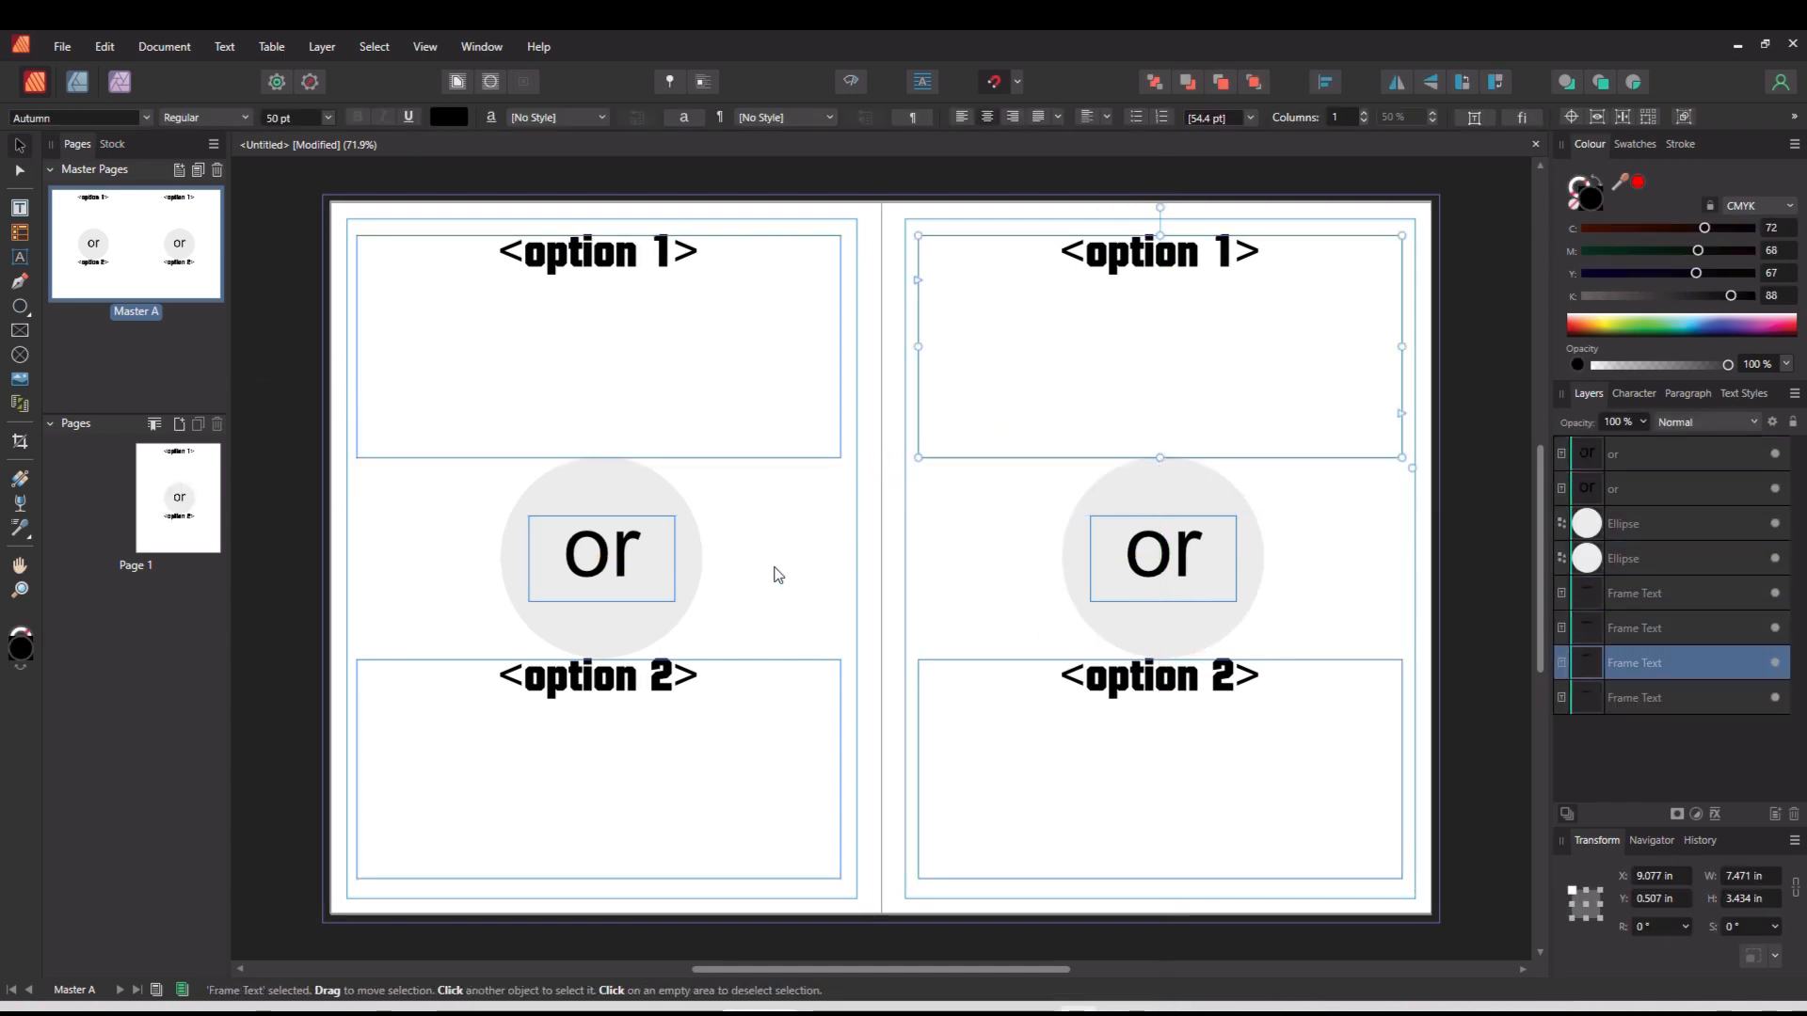
pyautogui.click(288, 585)
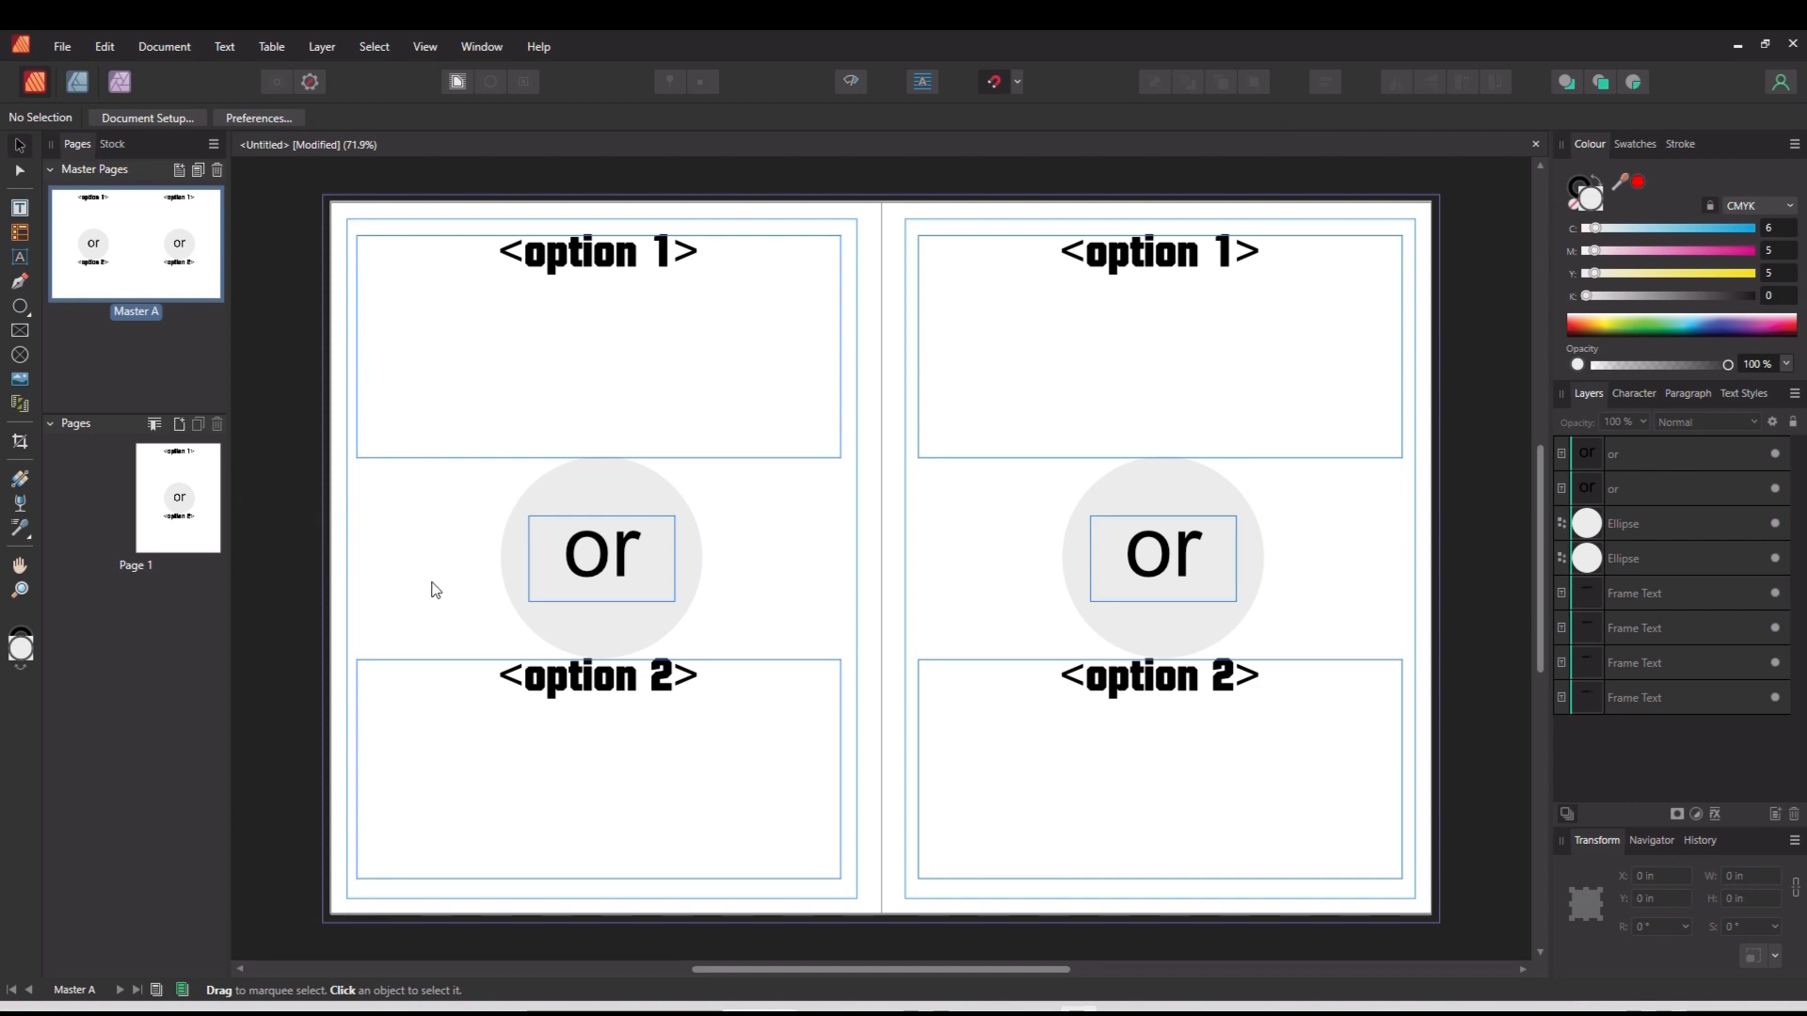
# Step: Set the "or" text on Master A's right page in AcmeFont
pyautogui.click(1659, 522)
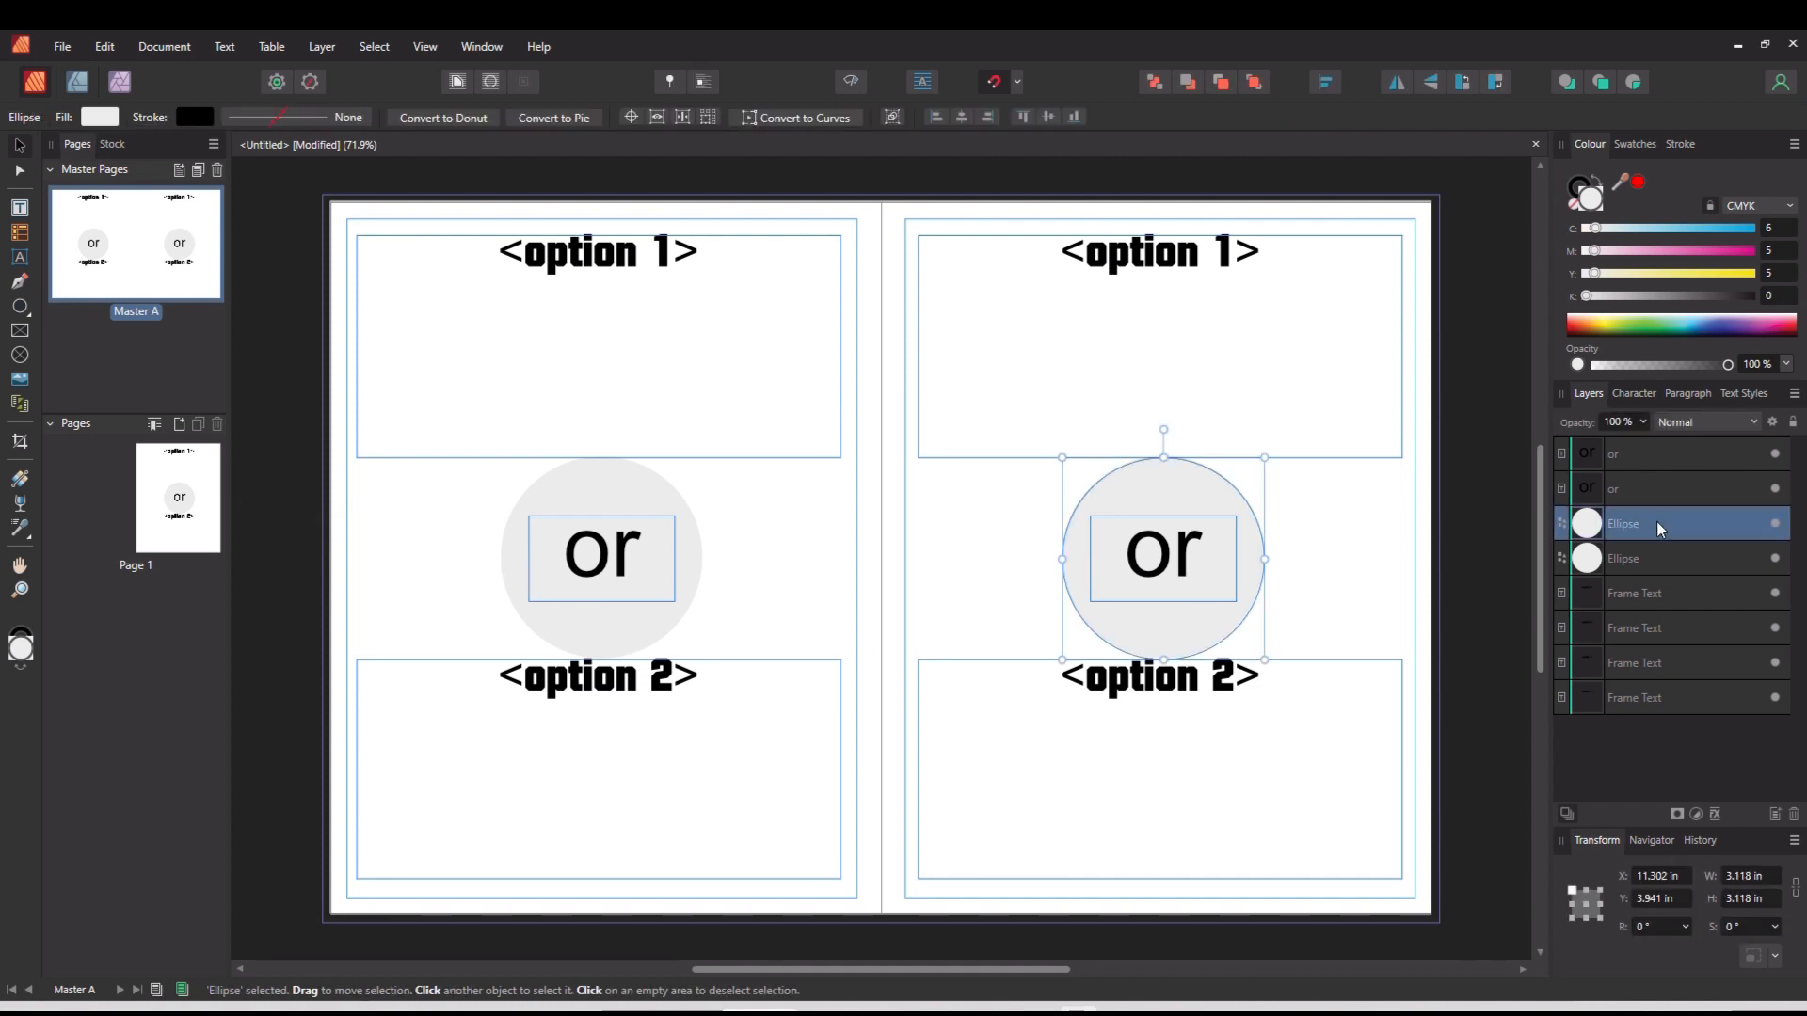
pyautogui.click(1221, 562)
pyautogui.click(1222, 561)
pyautogui.doubleClick(1214, 562)
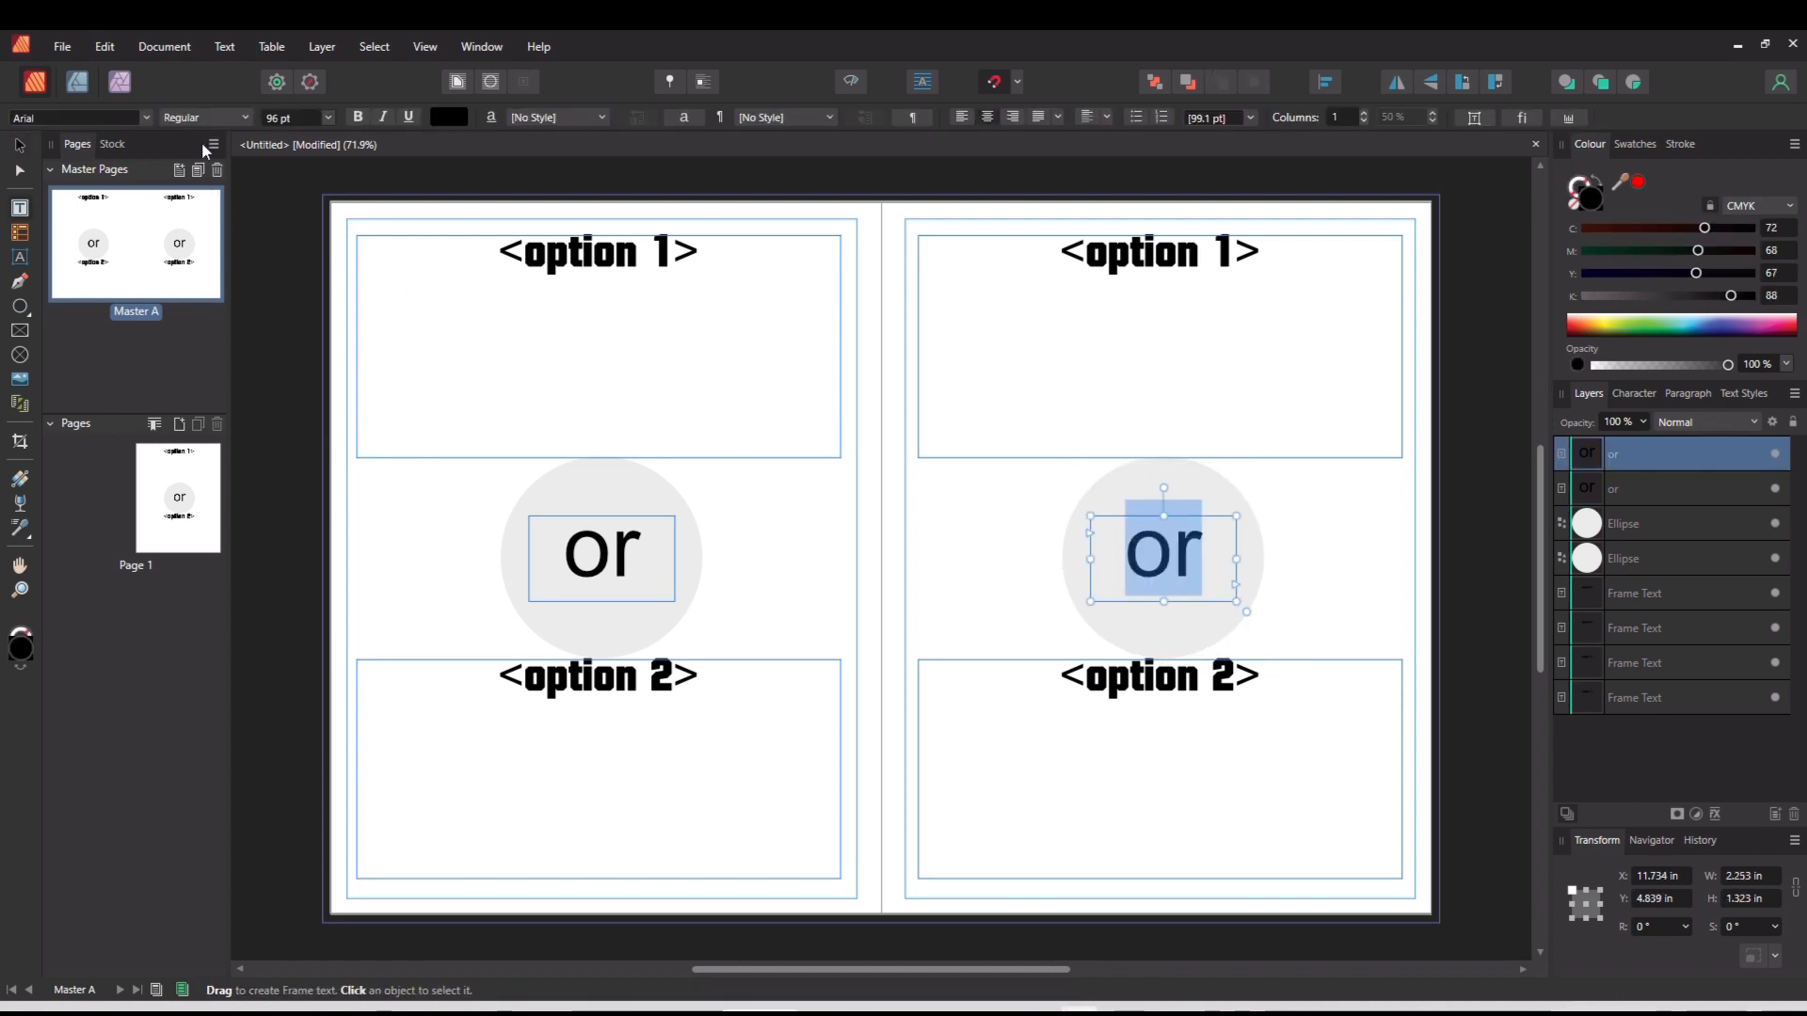
pyautogui.click(146, 117)
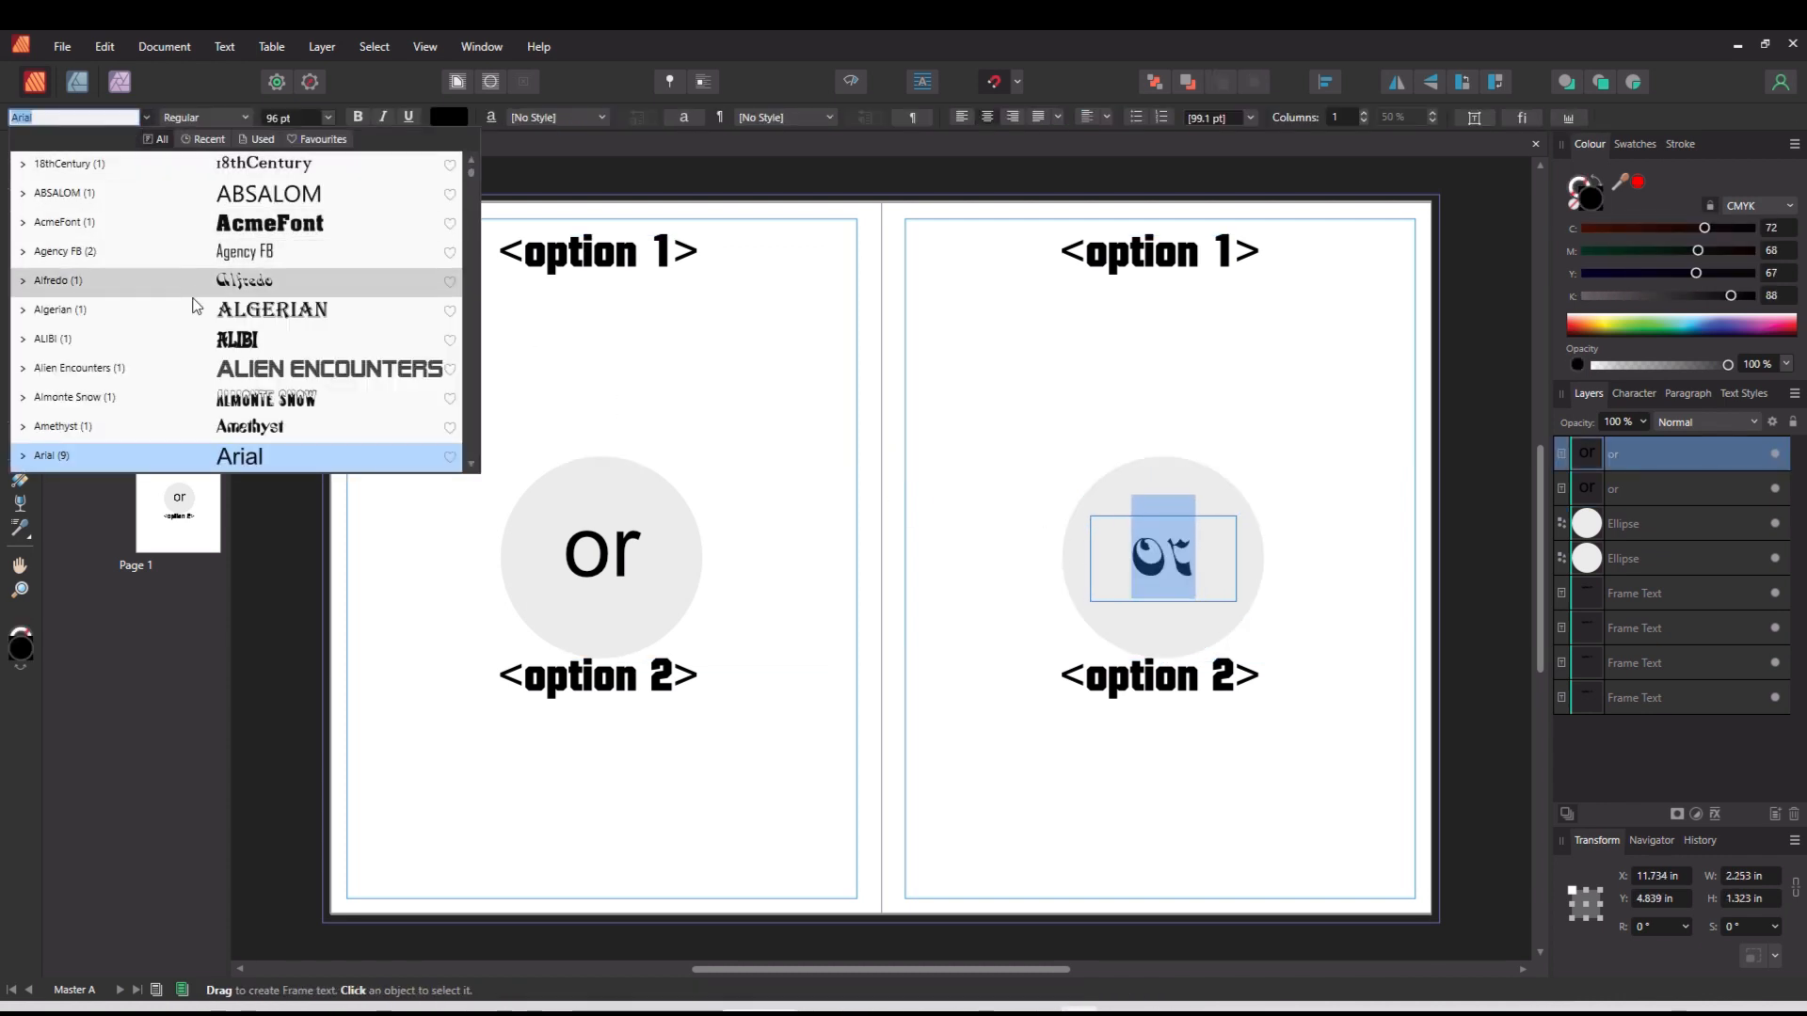
pyautogui.click(249, 235)
# Step: Set the "or" text on Master A's left page in AcmeFont
pyautogui.click(653, 562)
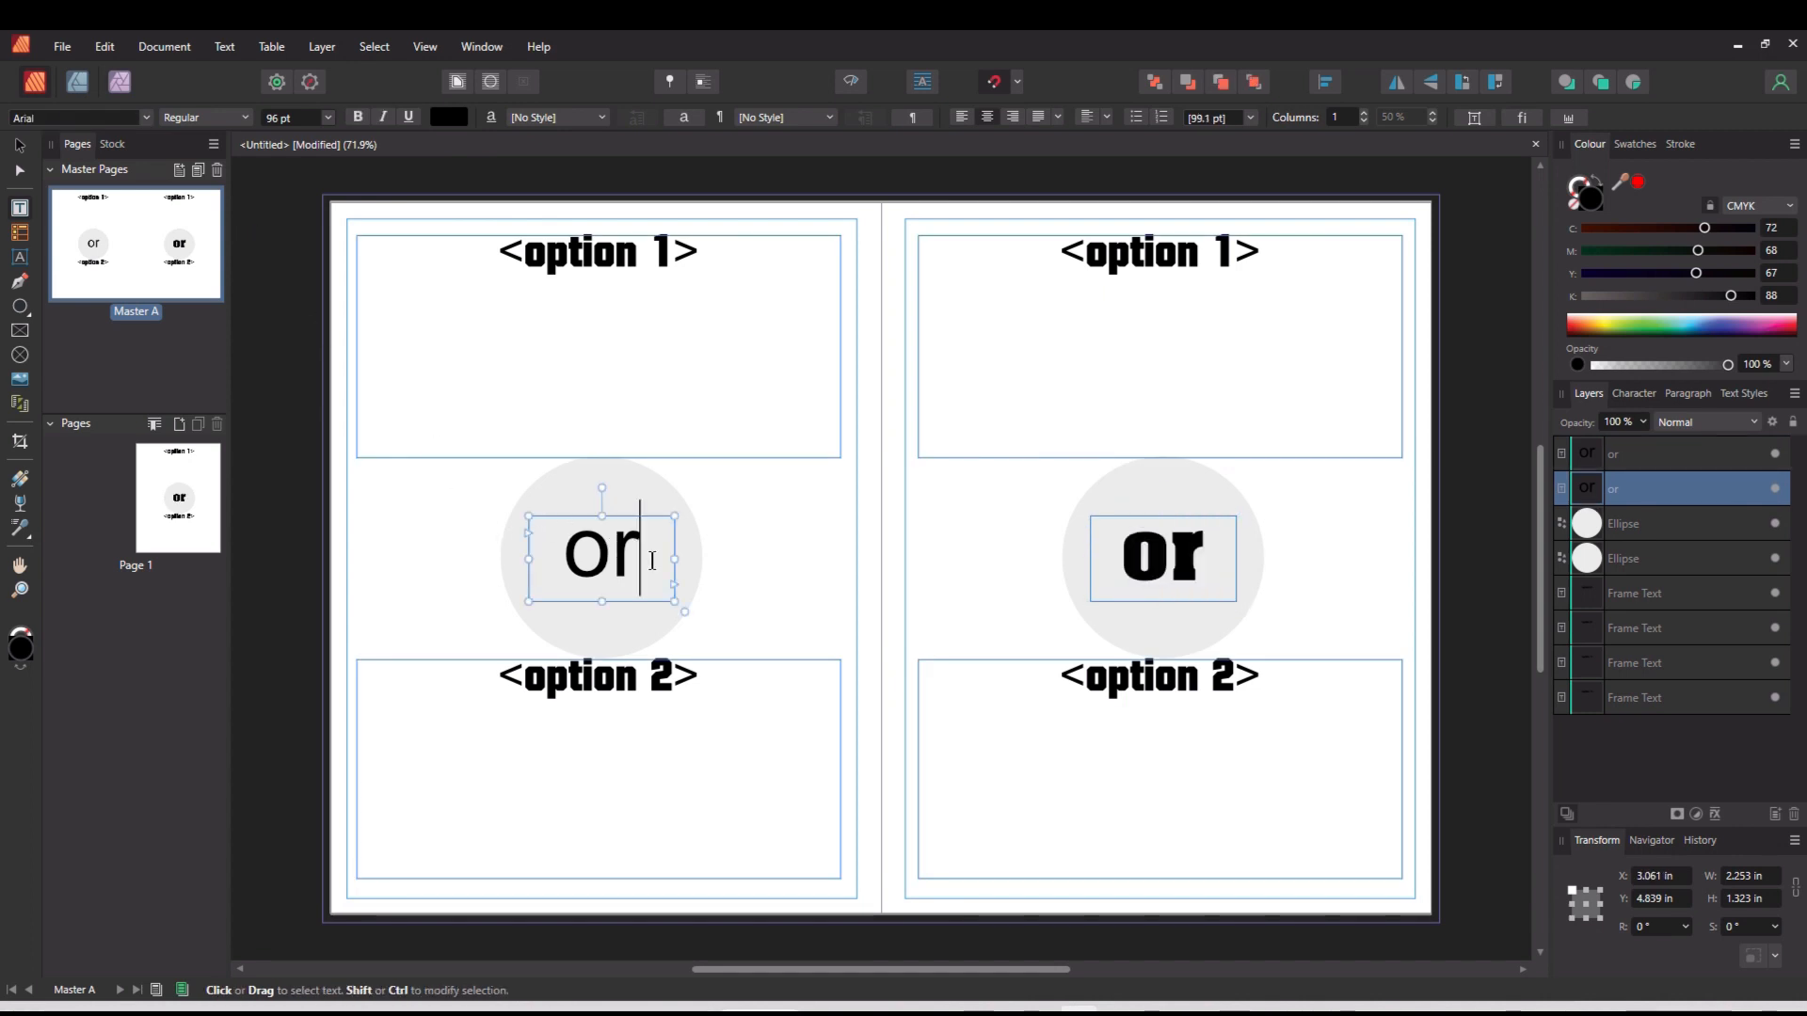
pyautogui.moveTo(639, 559); pyautogui.dragTo(562, 557)
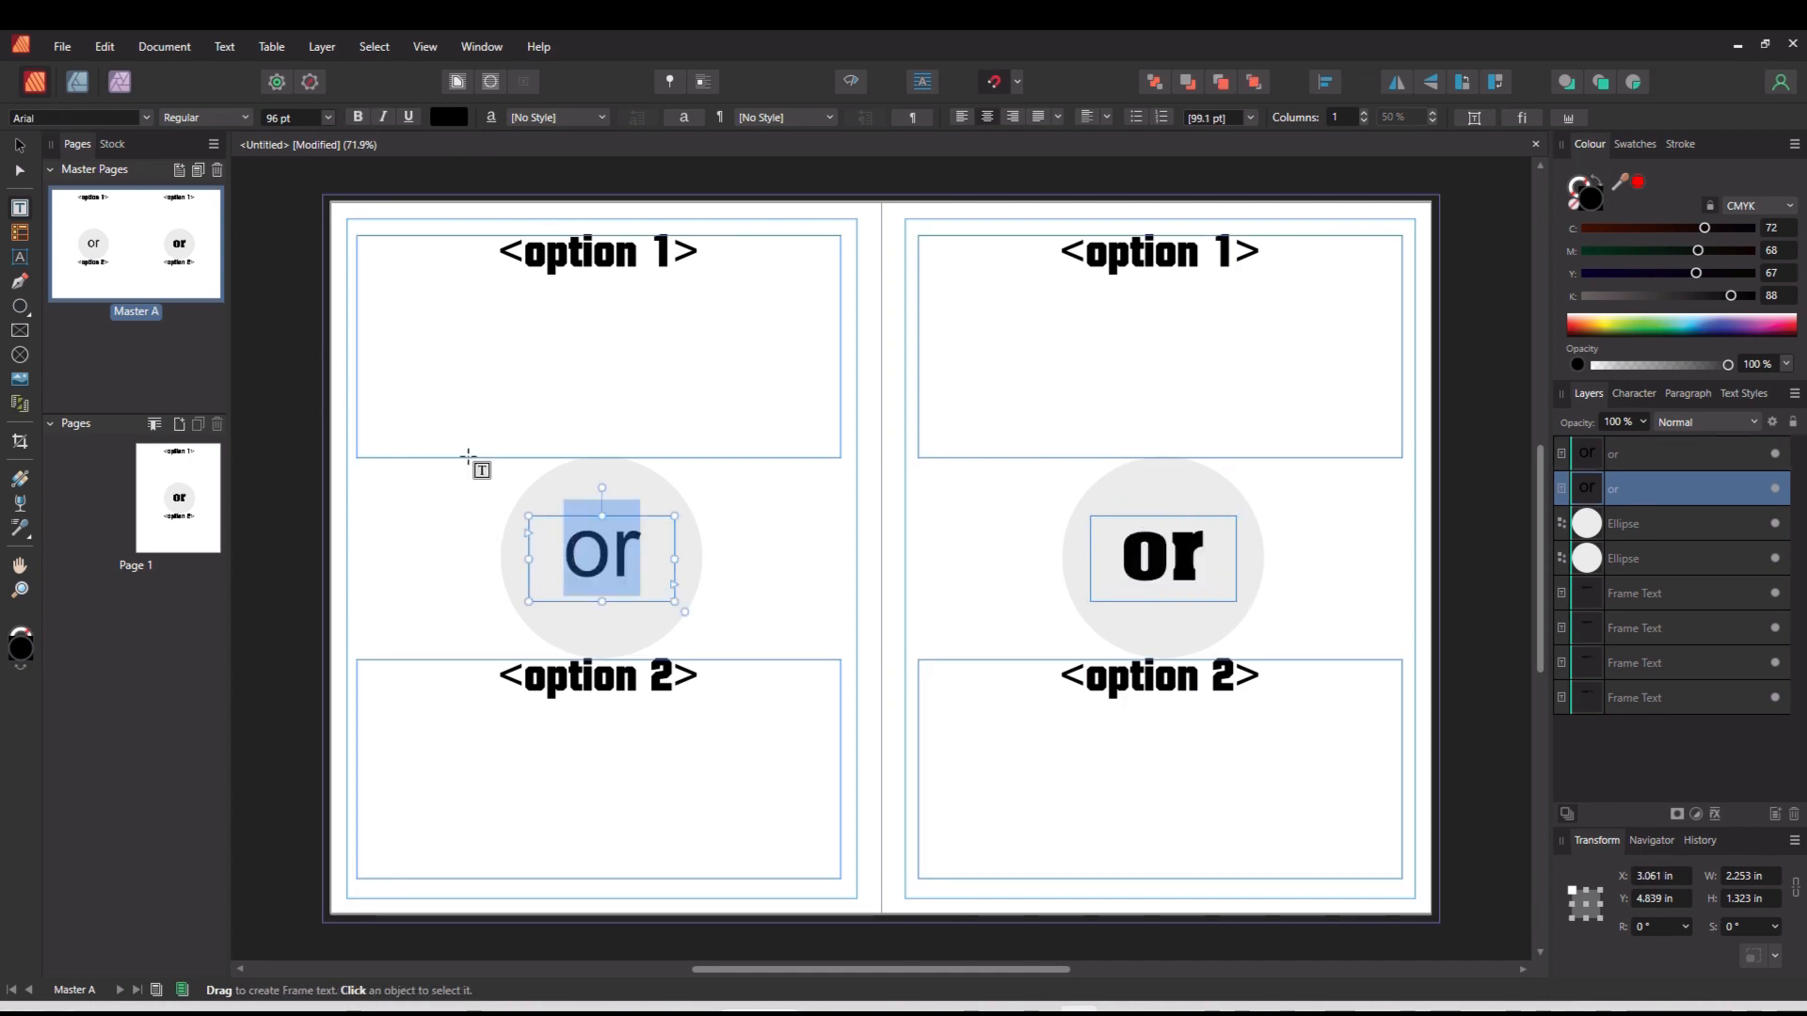
pyautogui.click(243, 116)
pyautogui.click(243, 117)
pyautogui.click(145, 117)
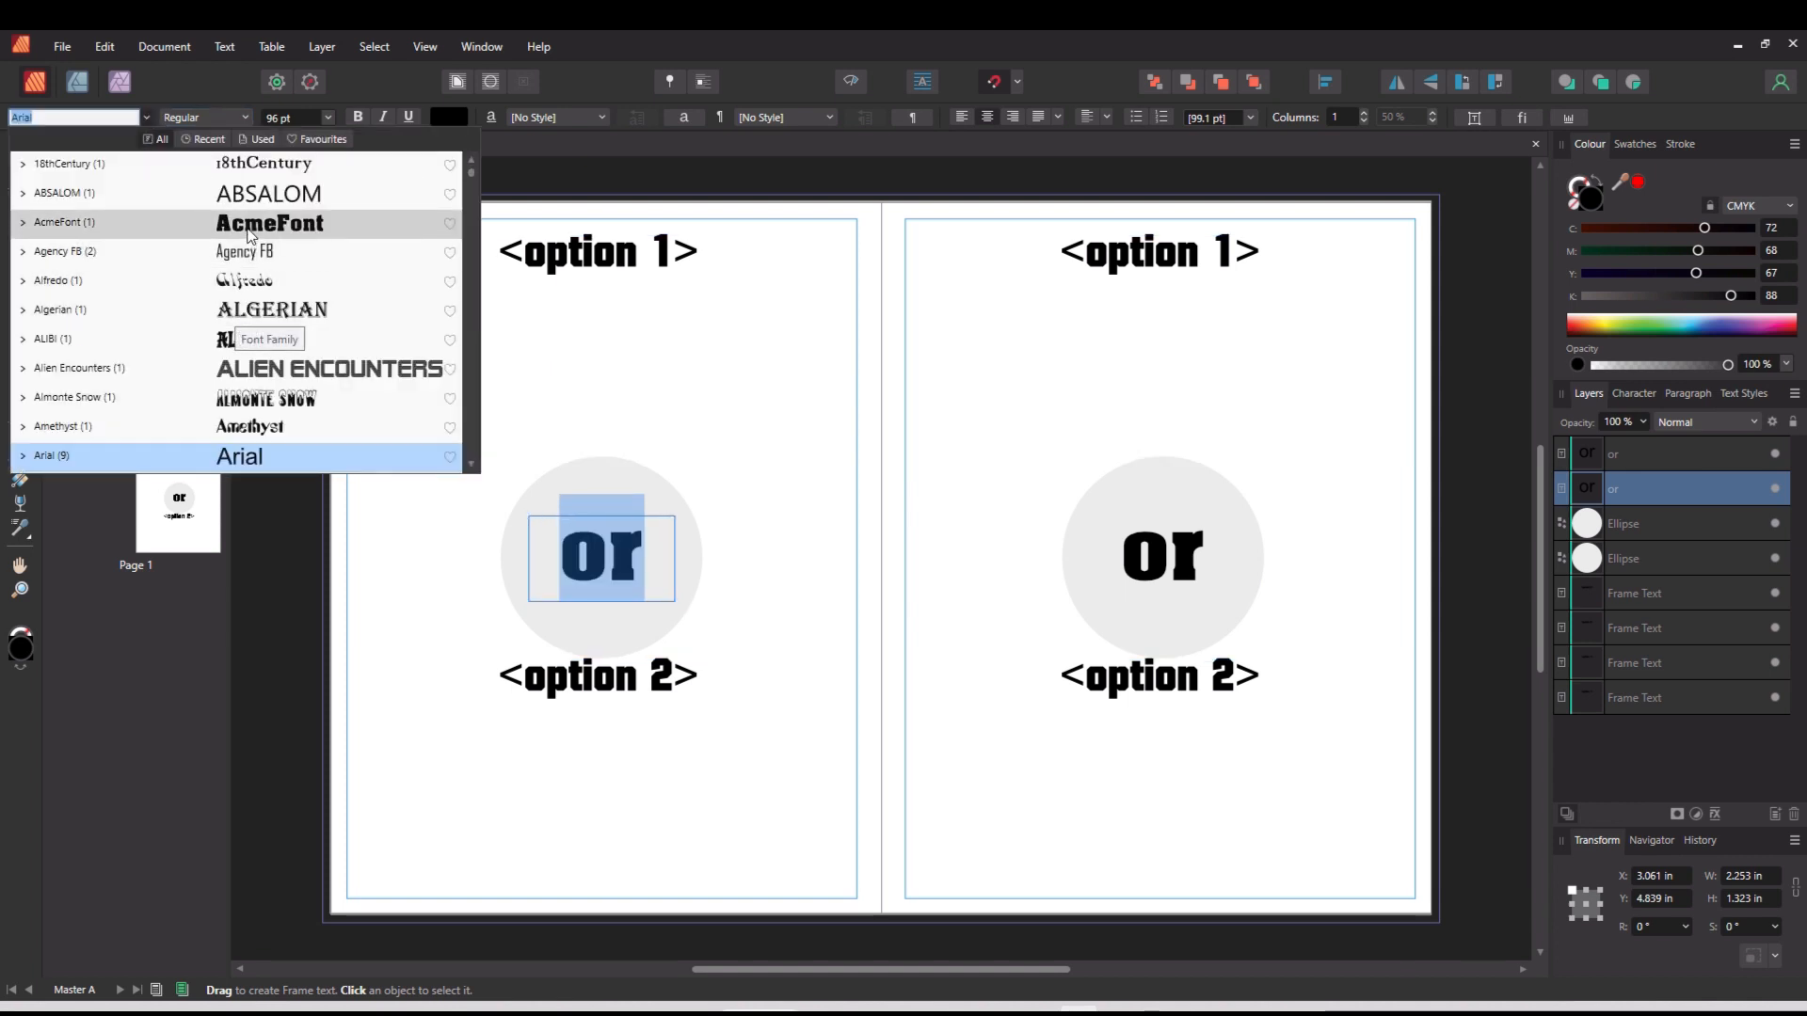
pyautogui.click(249, 233)
# Step: Enlarge the left page's "or" to 288 pt and stretch its frame to about 5.81 by 3.53 in
pyautogui.click(328, 116)
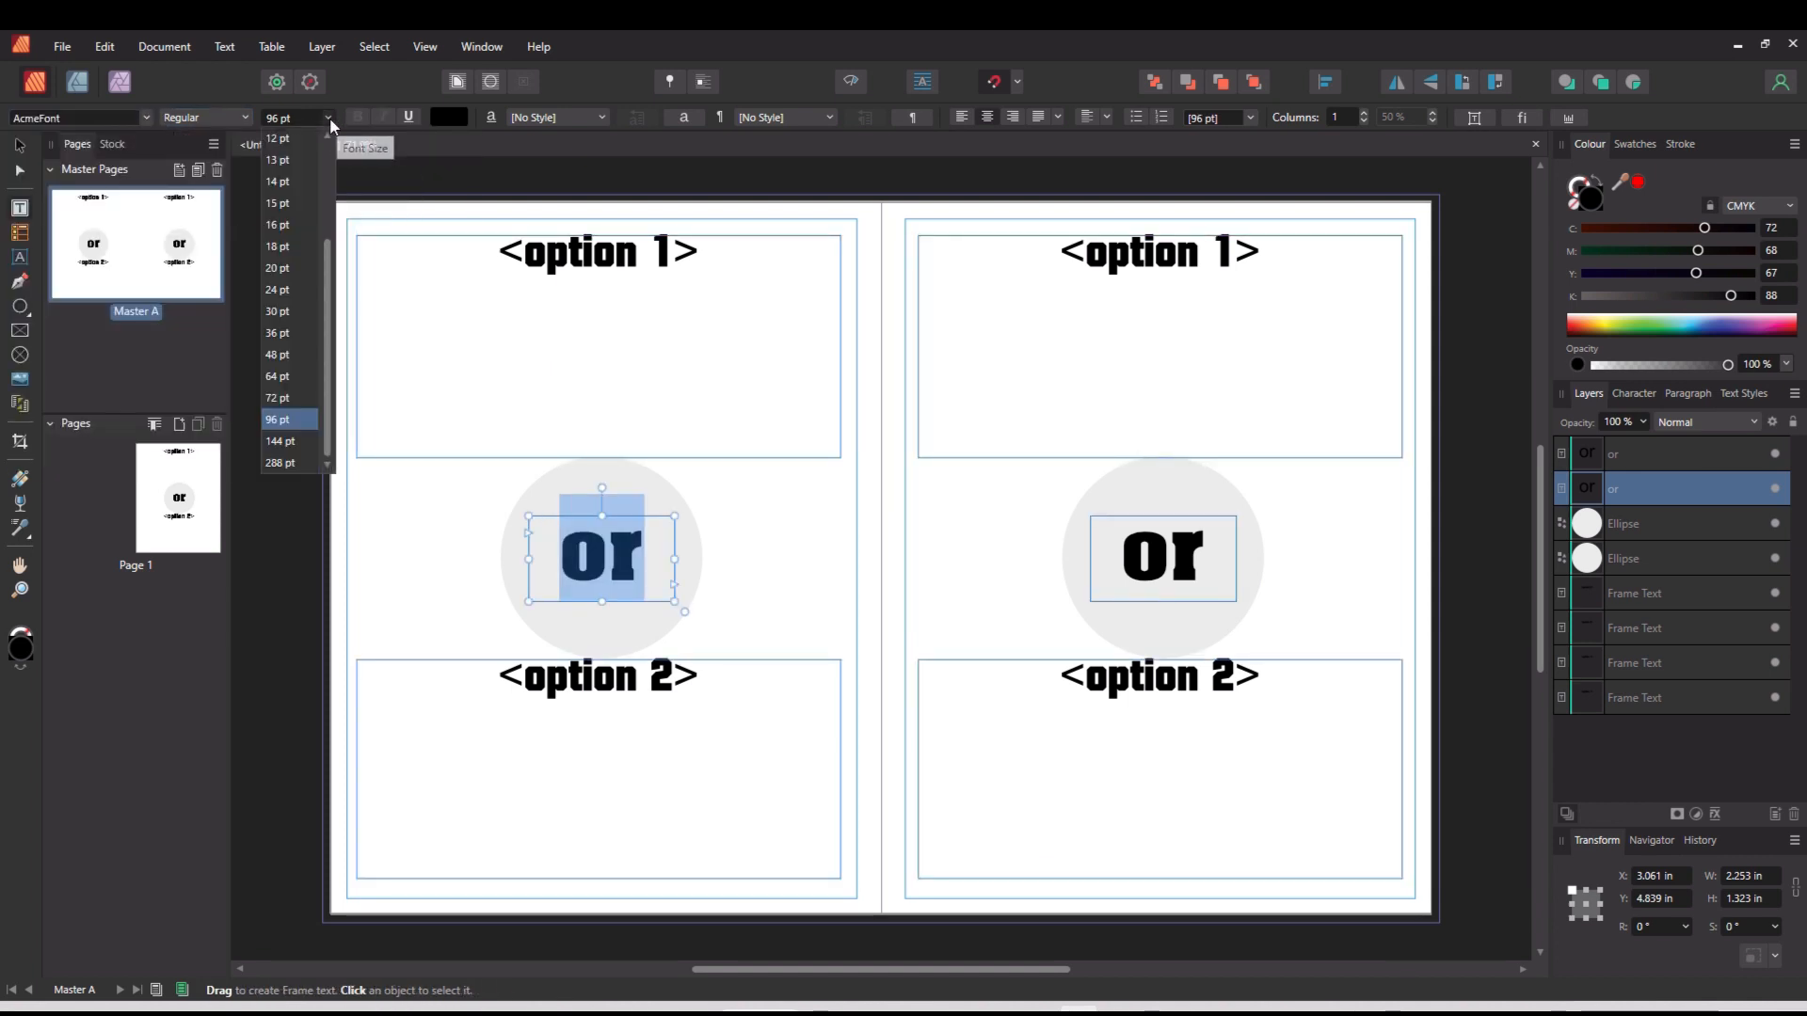
pyautogui.click(299, 459)
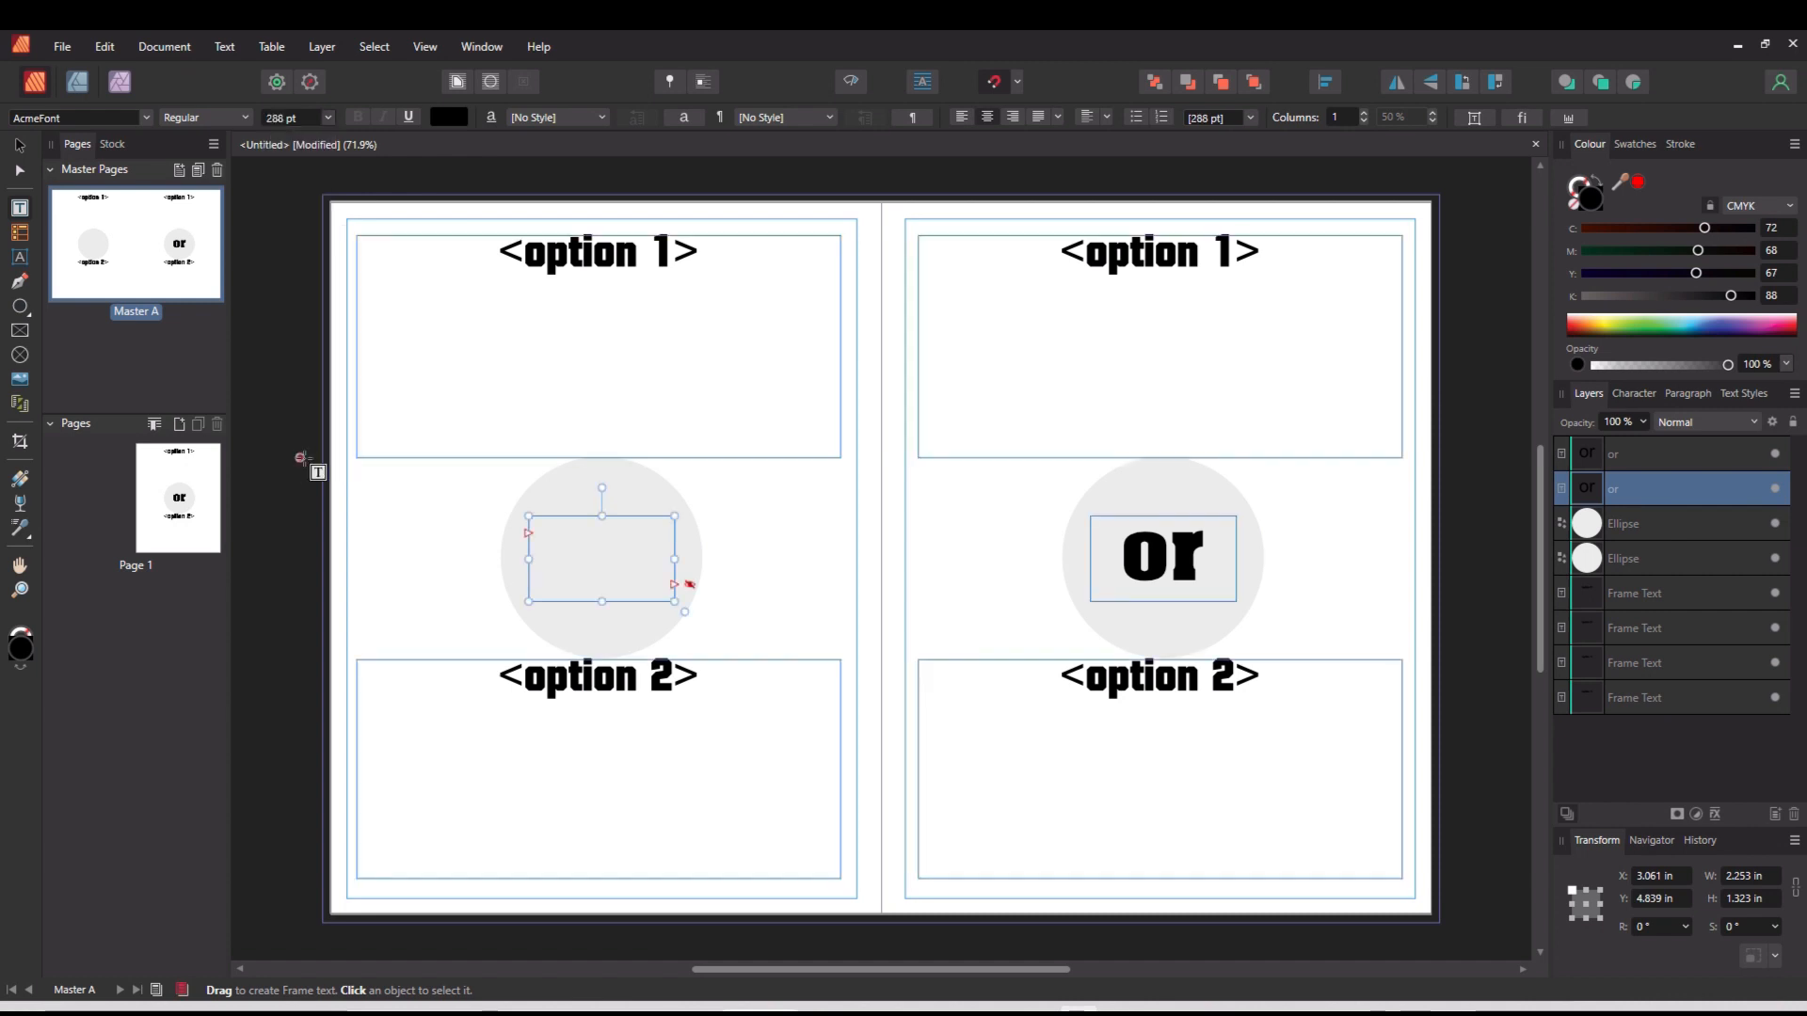
pyautogui.moveTo(675, 601); pyautogui.dragTo(905, 744)
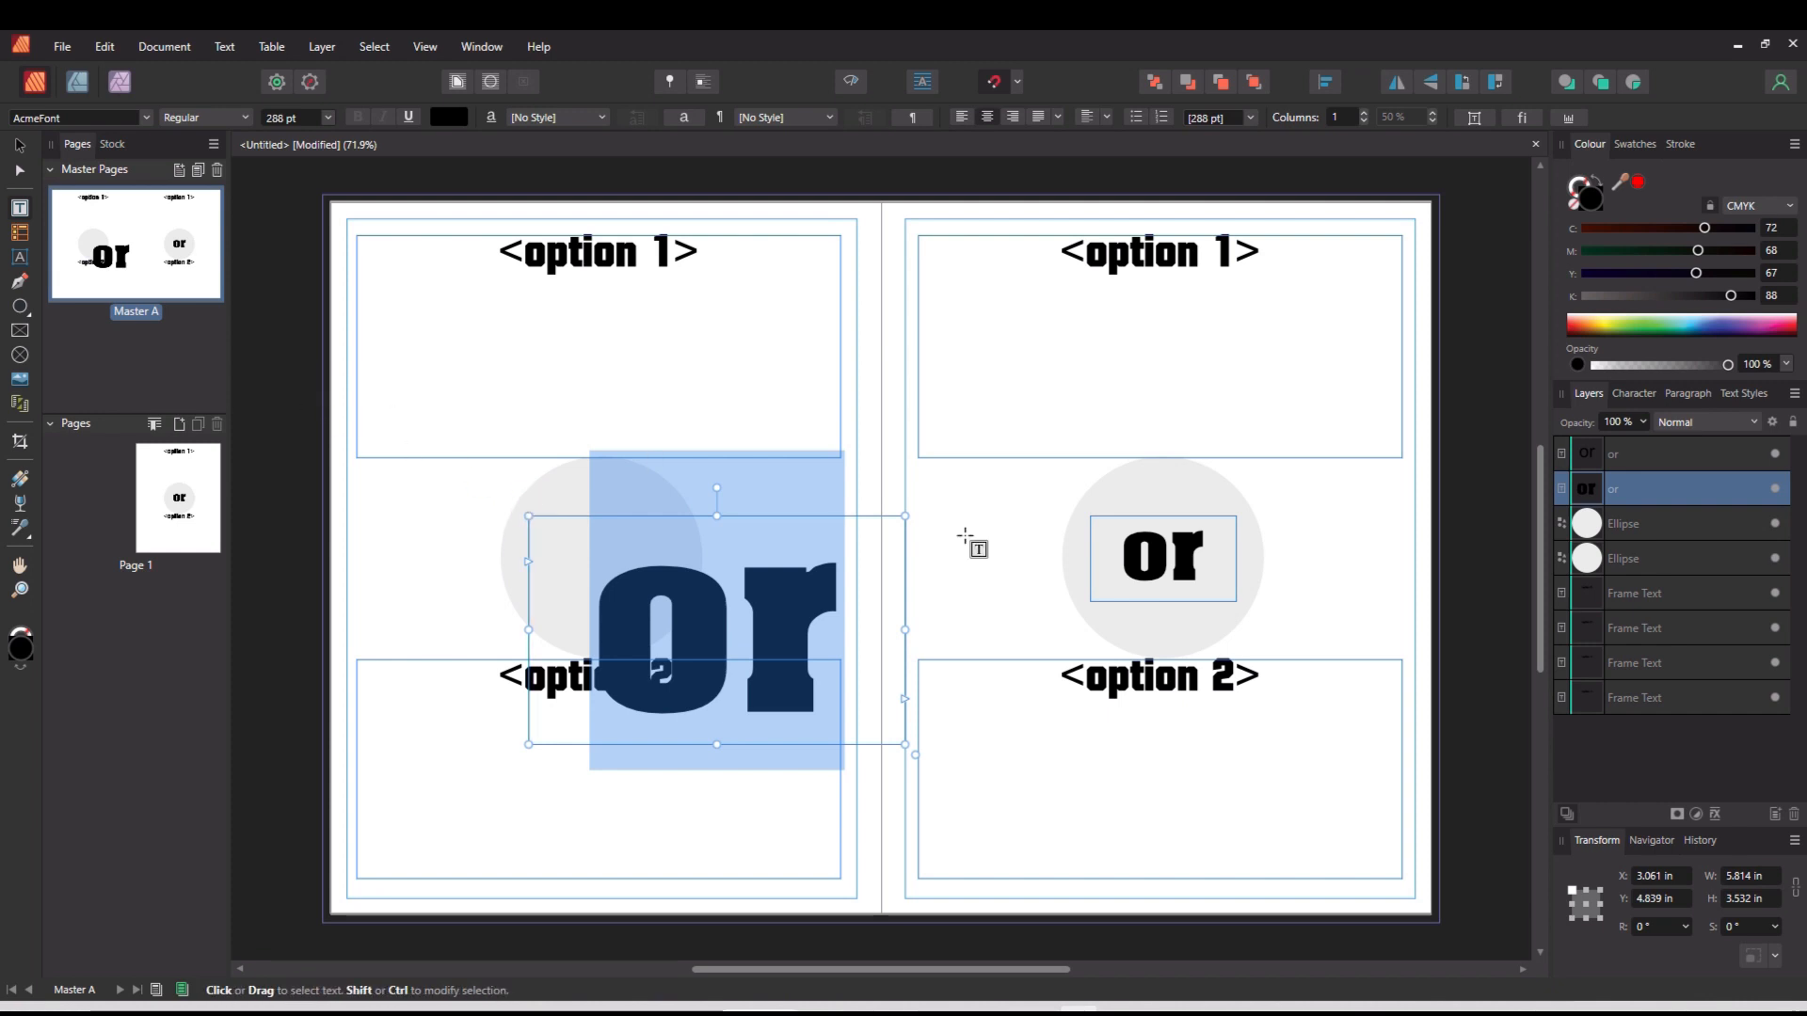
pyautogui.press('Escape')
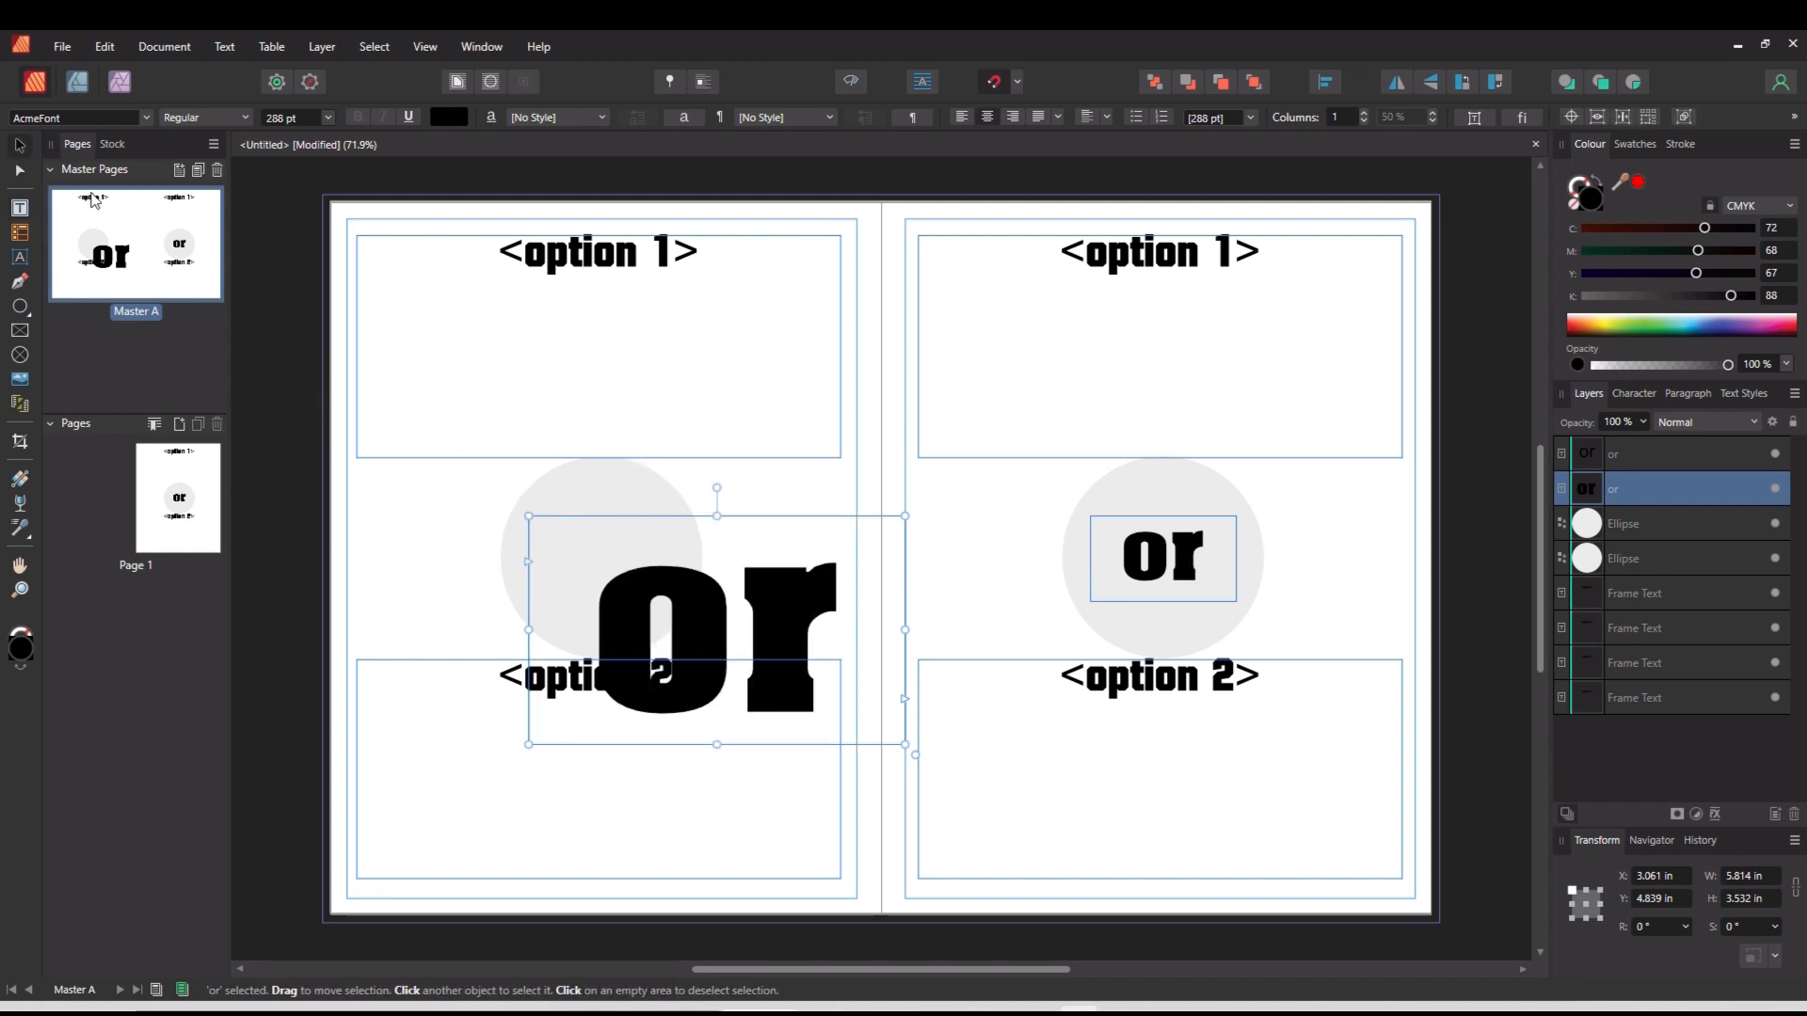
# Step: Delete the left page's grey circle and move the enlarged "or" into its place between the two option frames
pyautogui.click(513, 559)
pyautogui.press('Delete')
pyautogui.moveTo(720, 656); pyautogui.dragTo(609, 561)
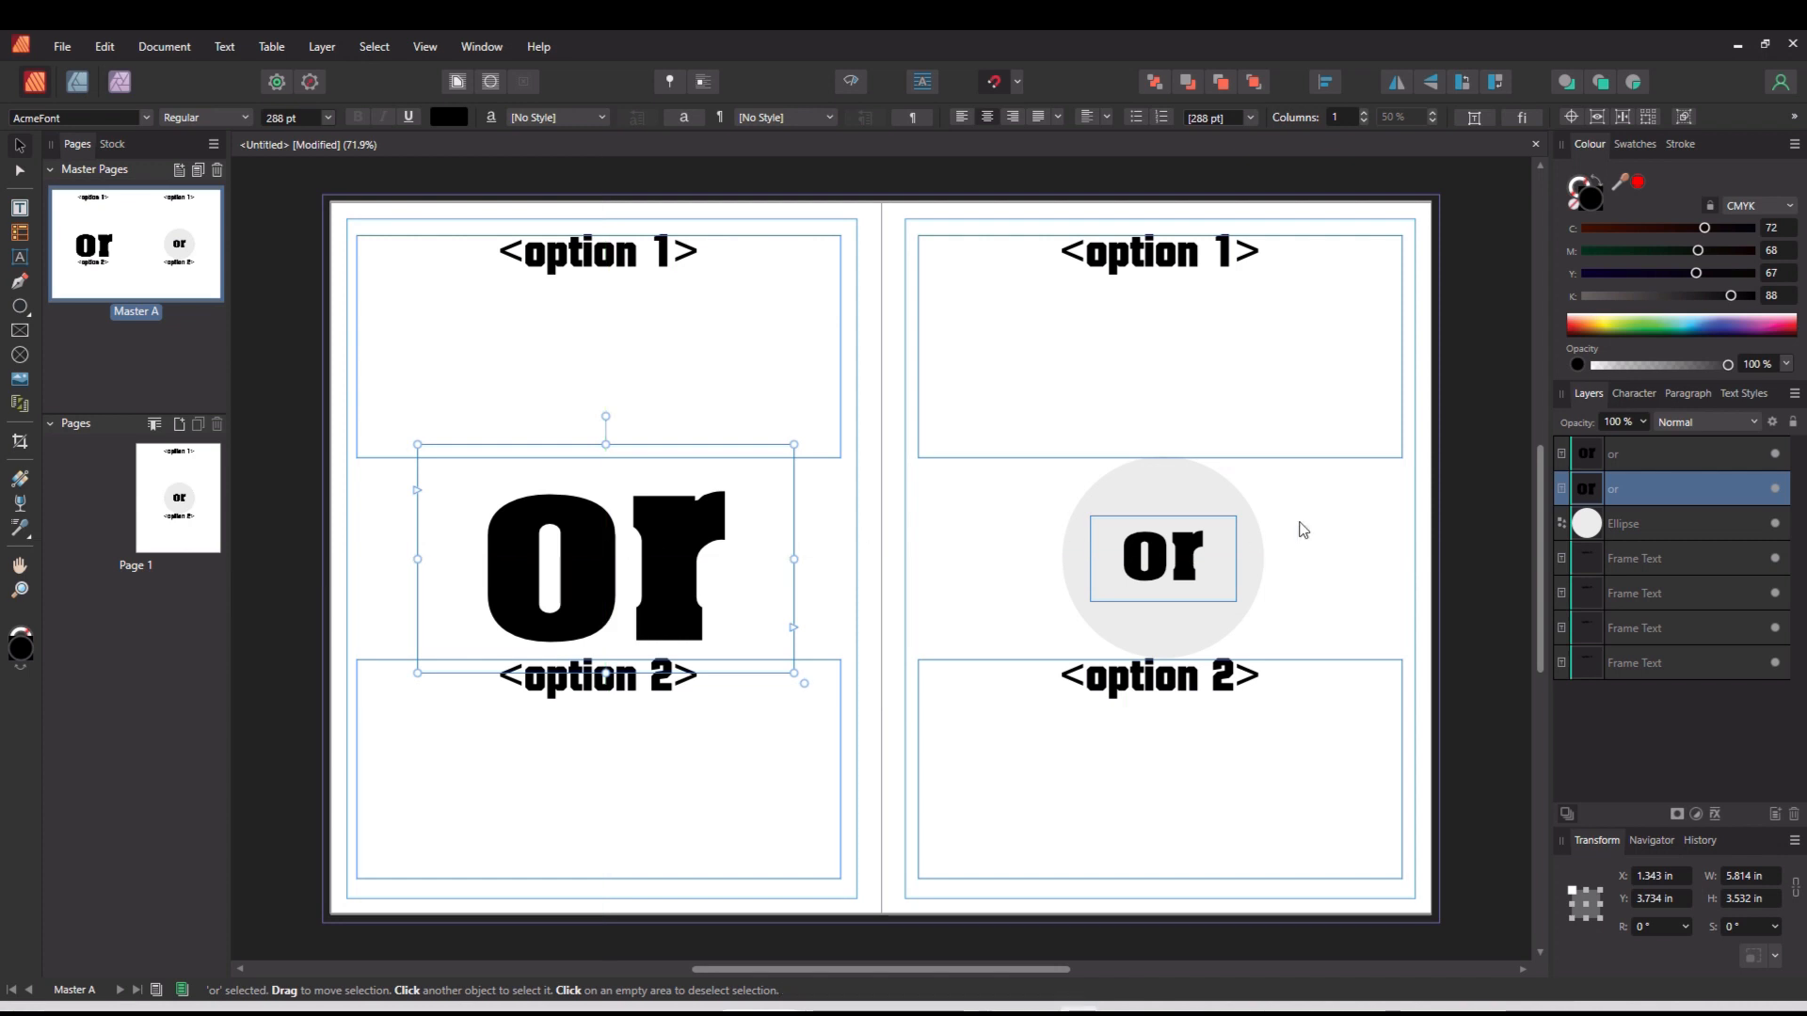
# Step: Replace the right page's small "or" and grey circle with a copy of the left page's 288 pt "or"
pyautogui.click(1218, 543)
pyautogui.press('Delete')
pyautogui.click(1182, 576)
pyautogui.press('Delete')
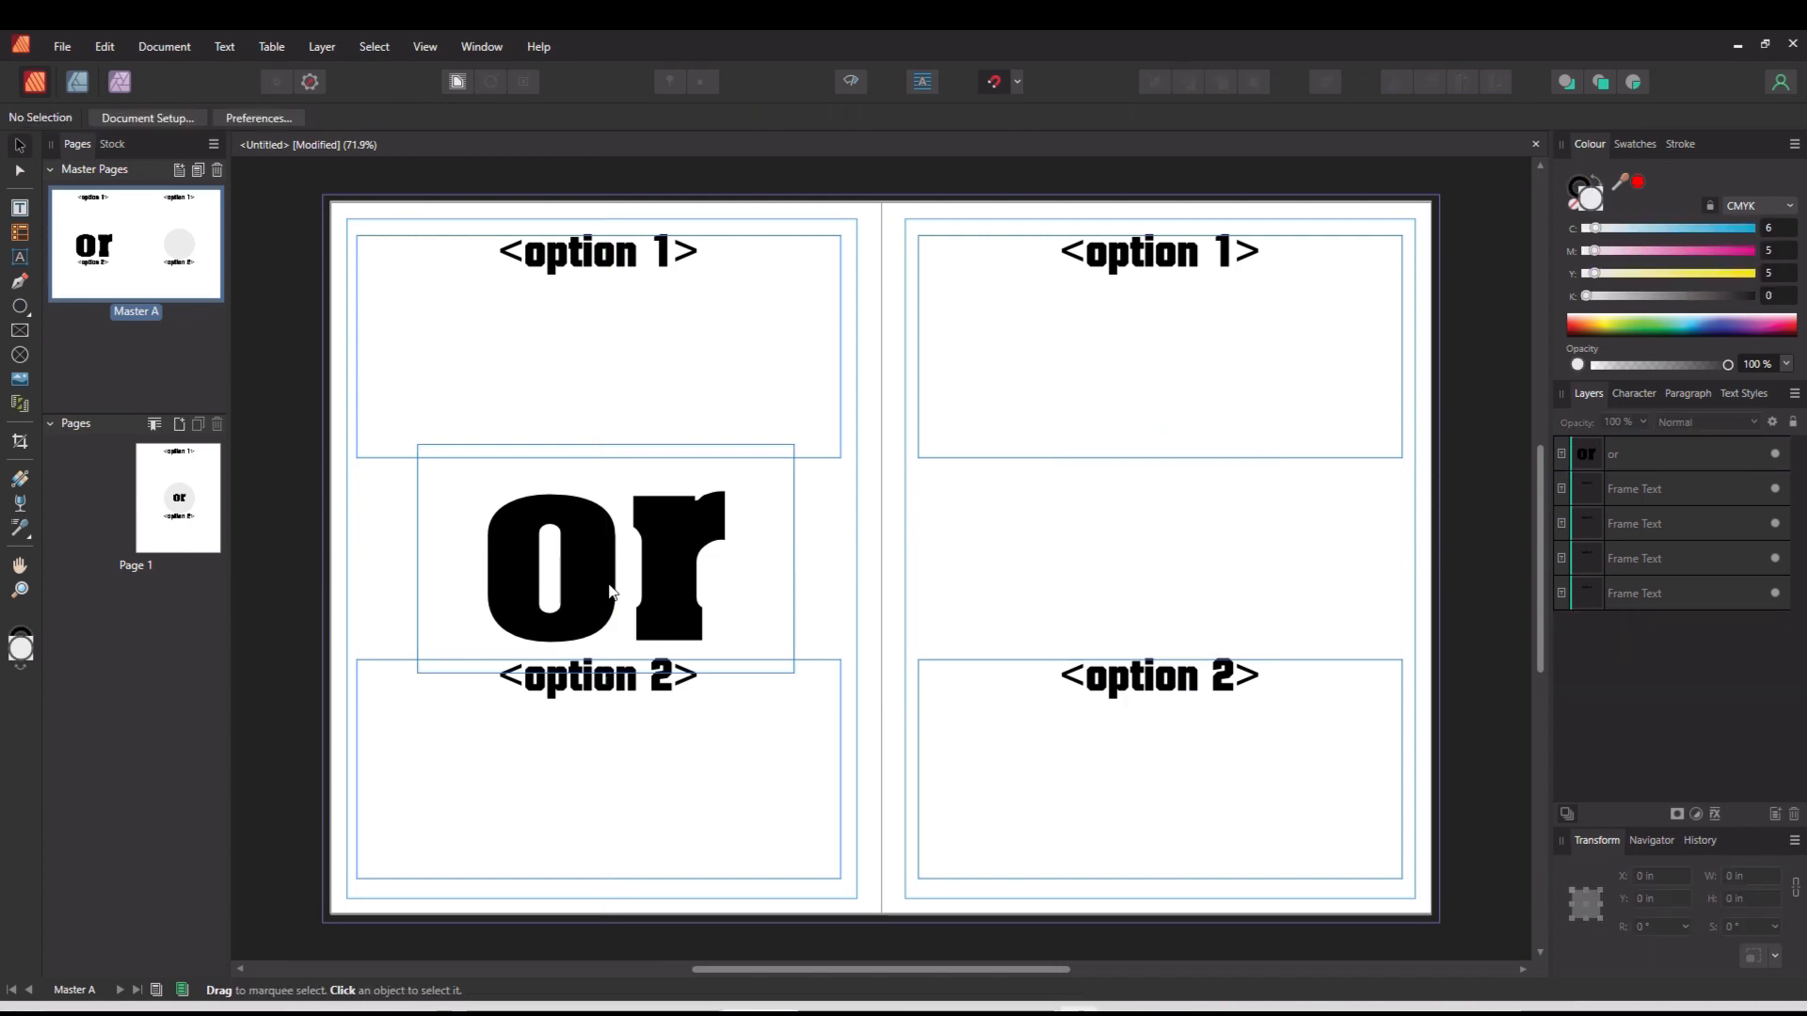
pyautogui.moveTo(629, 590)
pyautogui.mouseDown()
pyautogui.moveTo(1187, 554)
pyautogui.moveTo(1160, 551)
pyautogui.mouseUp()
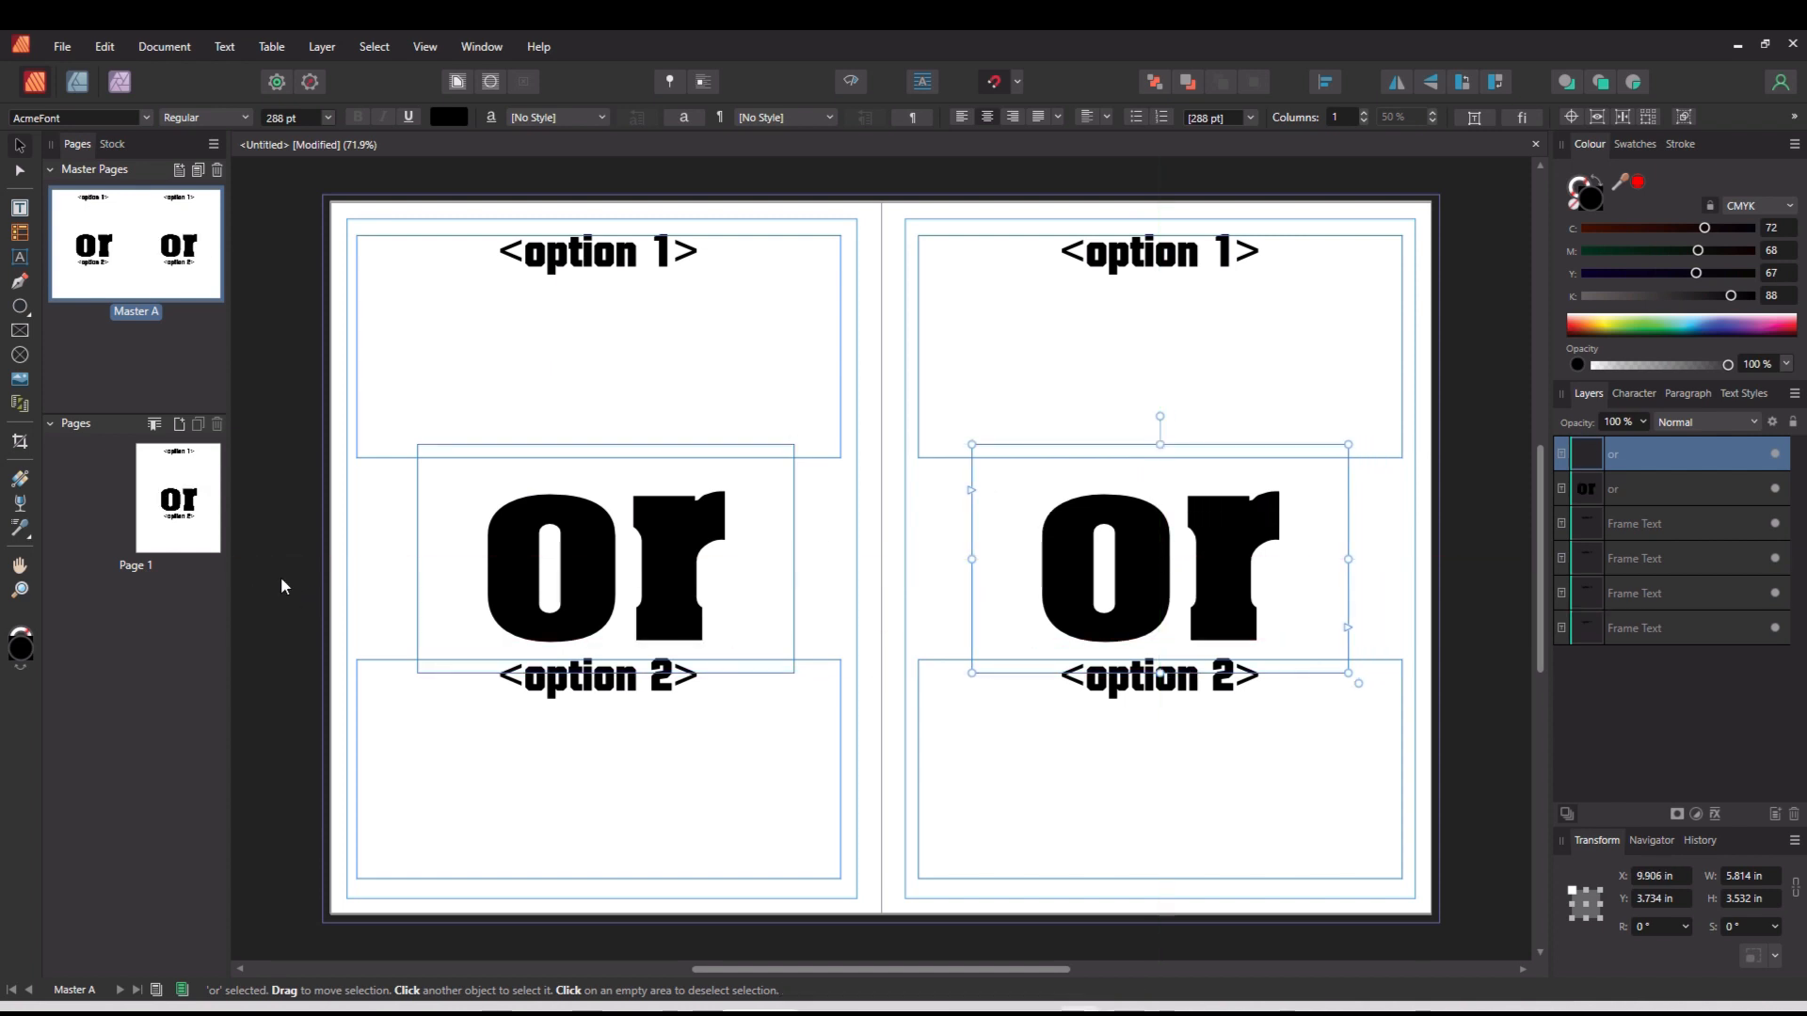
pyautogui.click(282, 580)
# Step: Change the large "or" to capitals "OR" on both pages of Master A and deselect the text
pyautogui.click(757, 565)
pyautogui.doubleClick(748, 564)
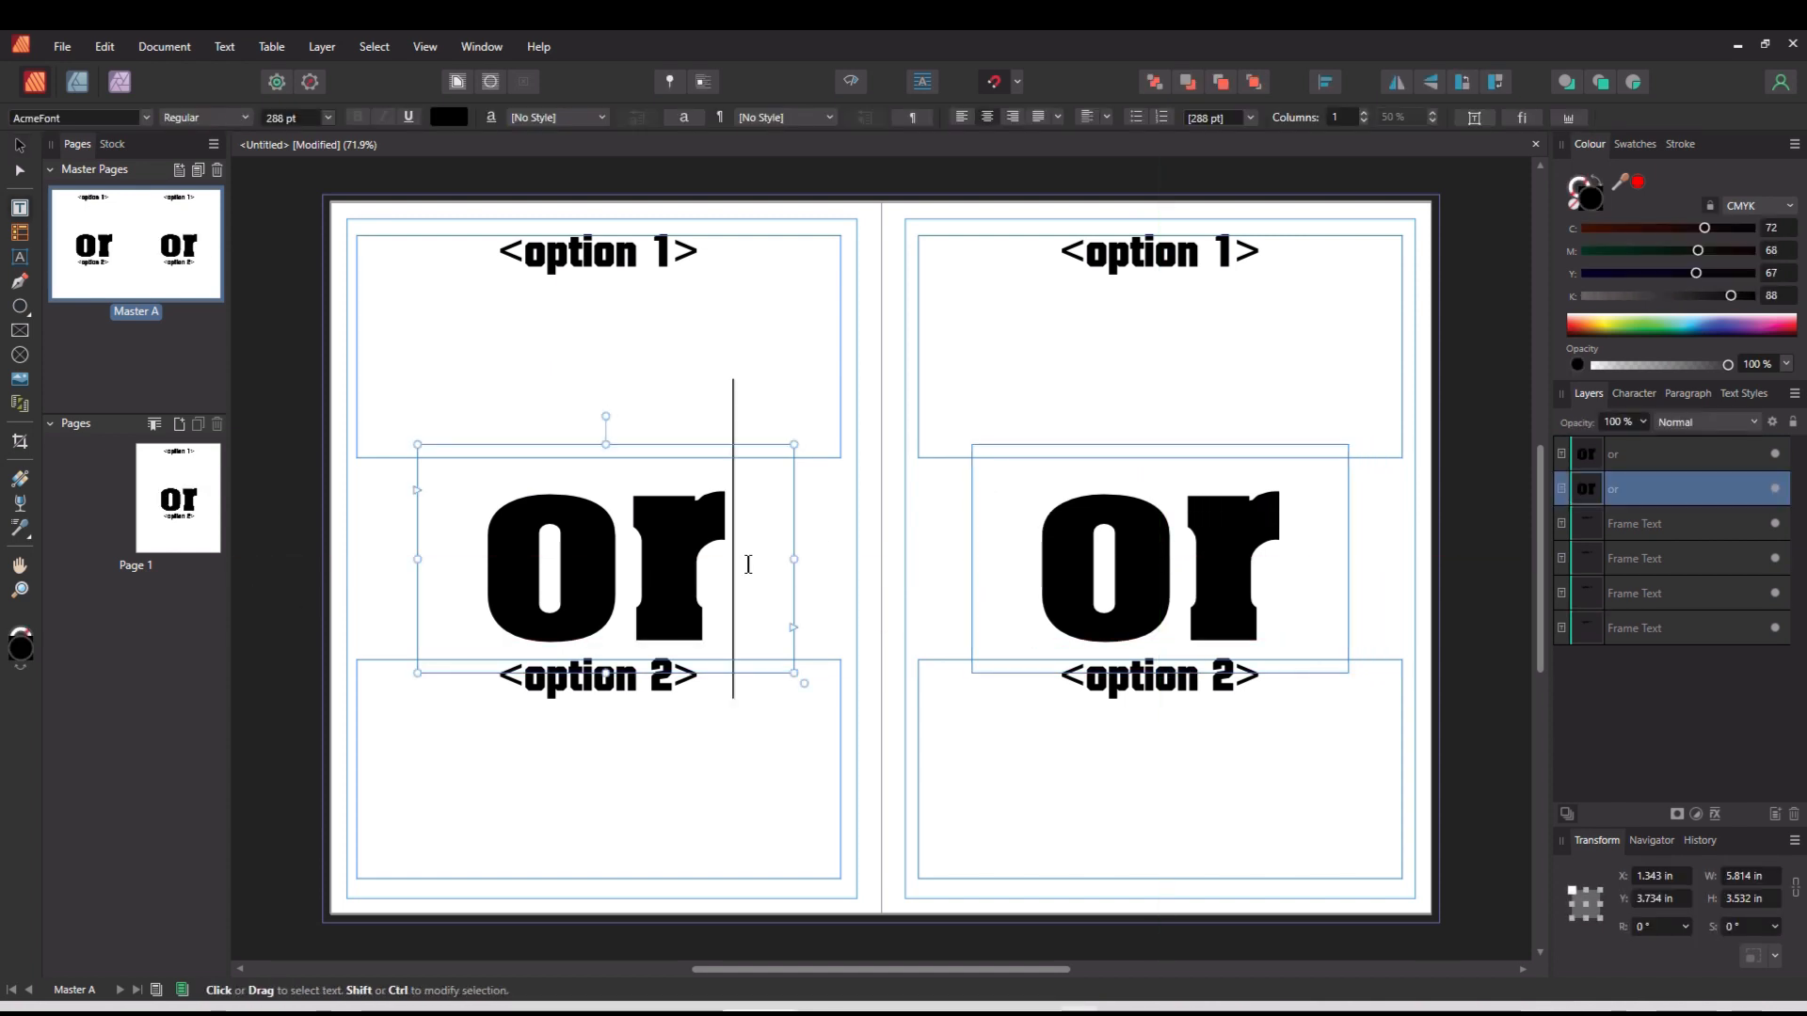
pyautogui.moveTo(748, 564); pyautogui.dragTo(520, 580)
pyautogui.write('OR')
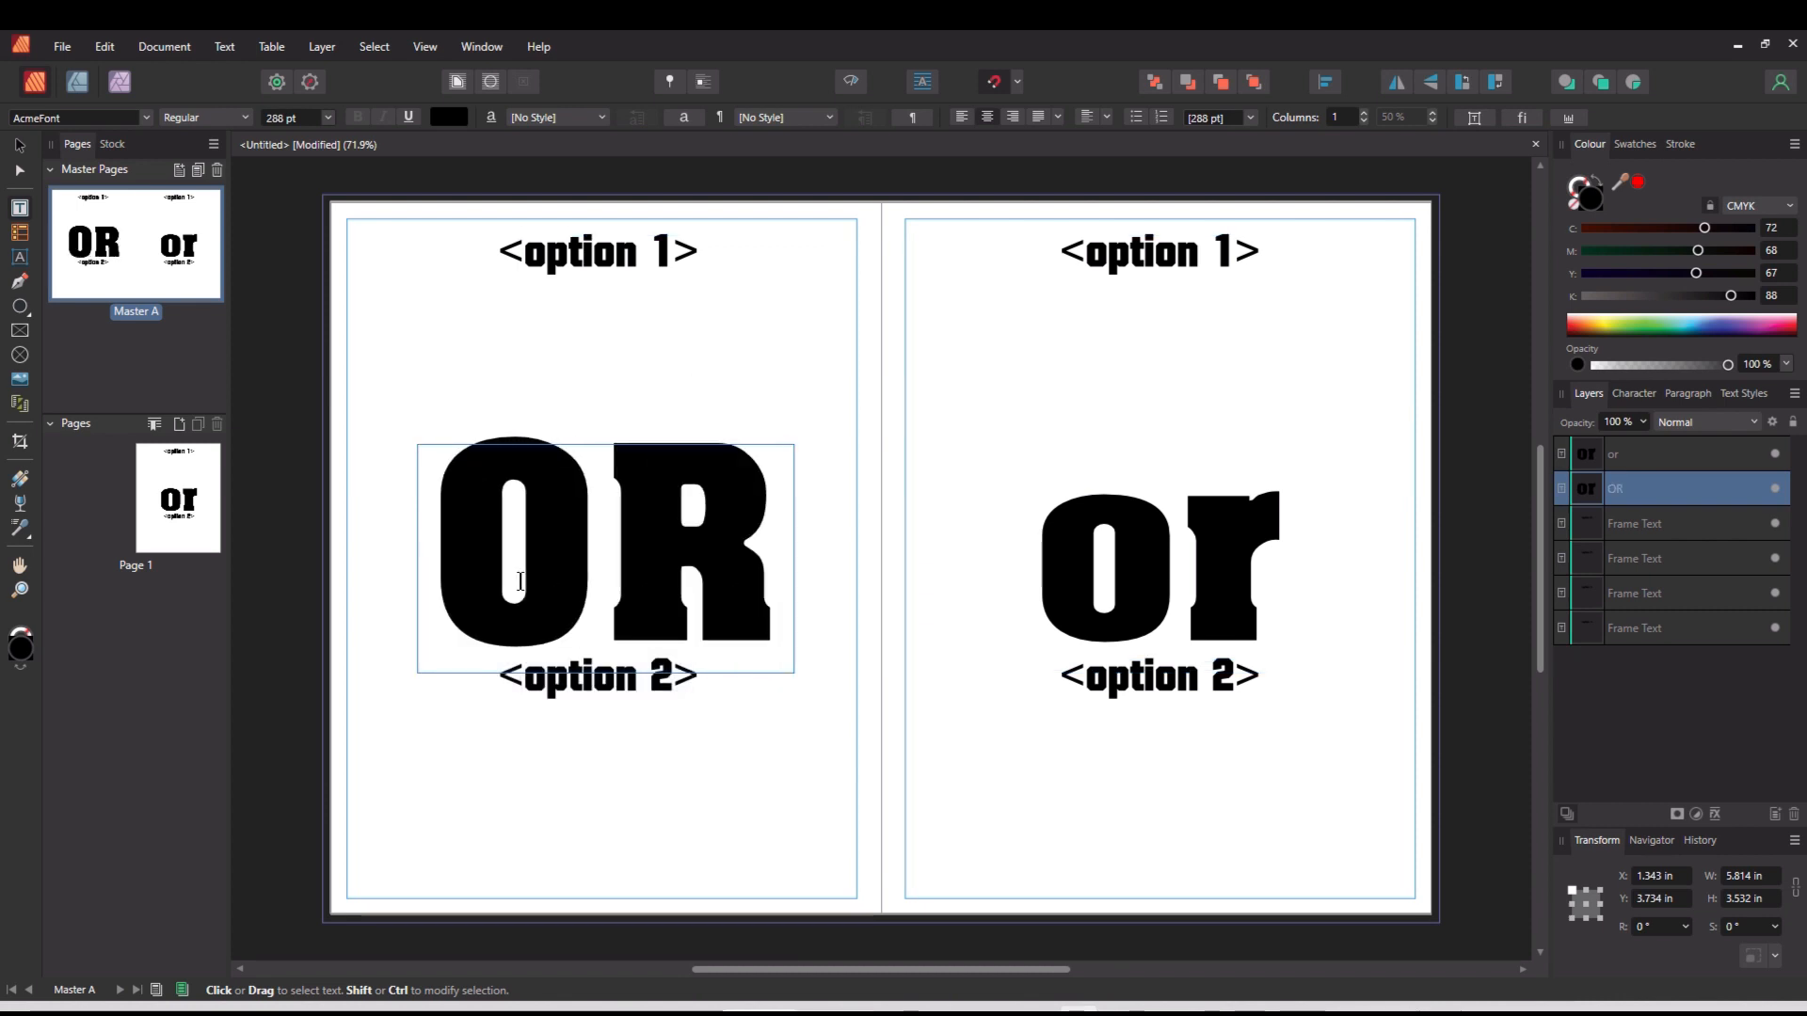
pyautogui.click(1262, 585)
pyautogui.moveTo(1261, 584); pyautogui.dragTo(1092, 569)
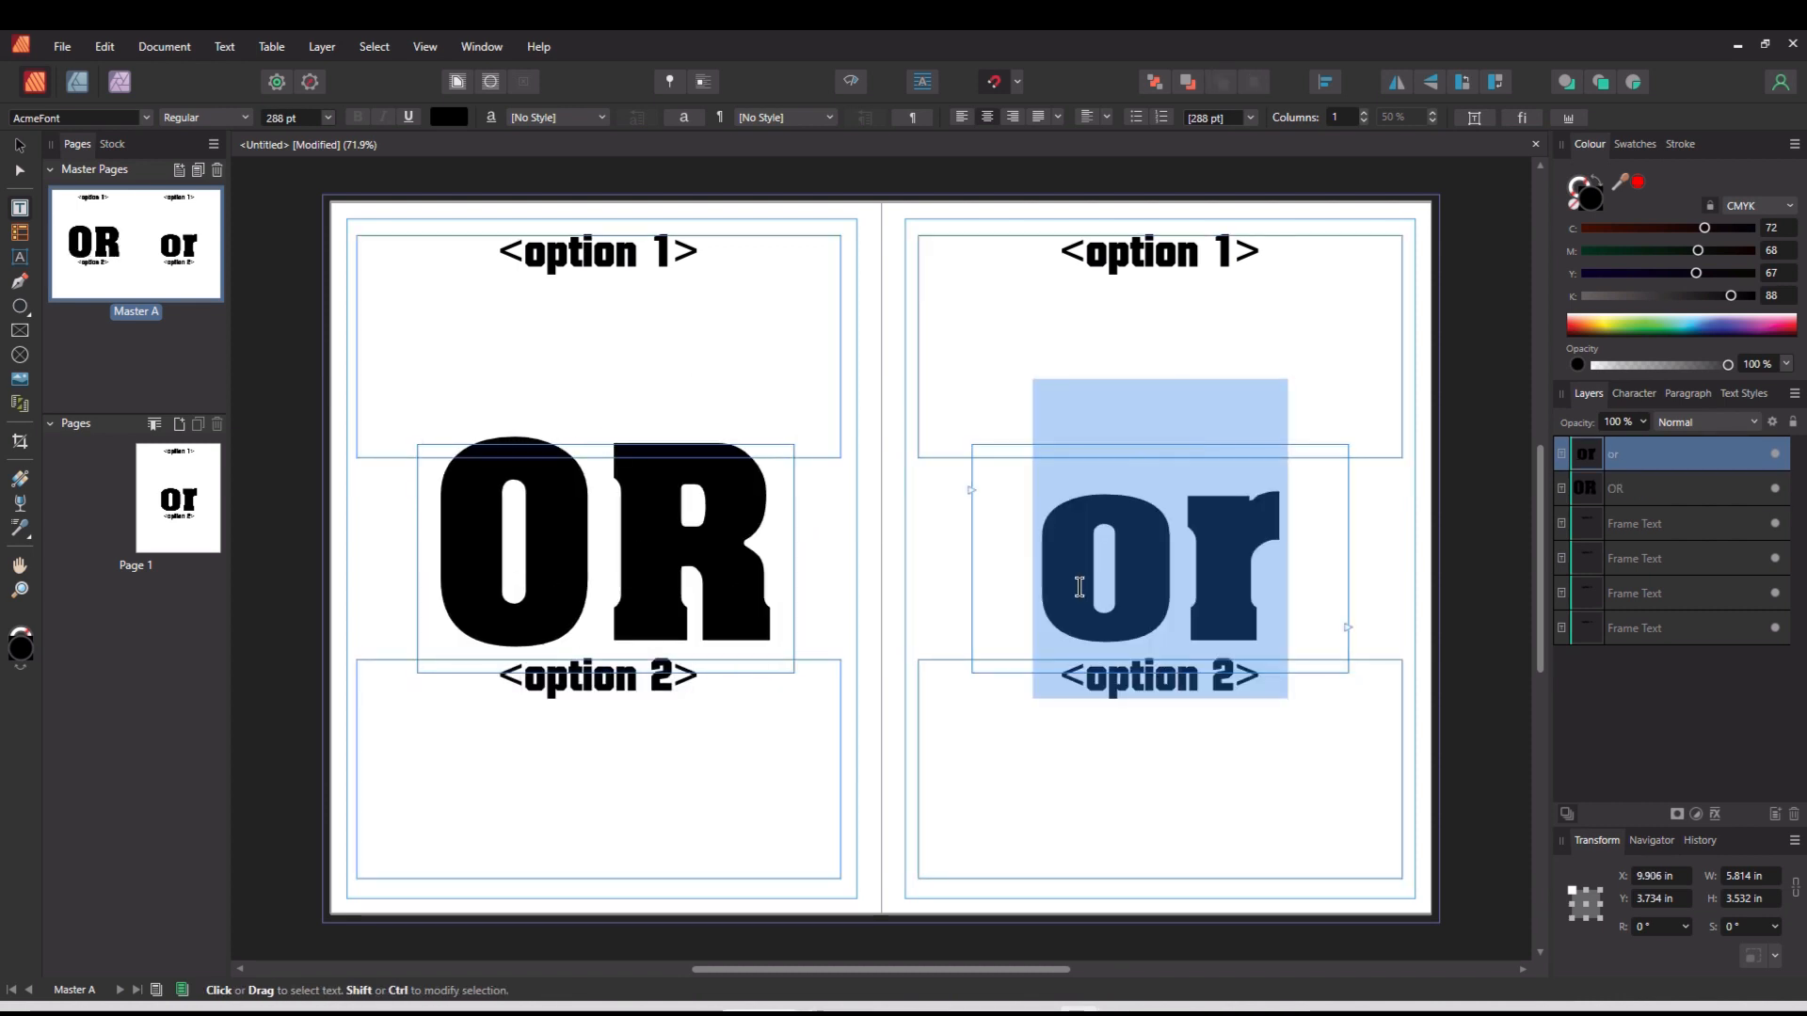
pyautogui.write('OI')
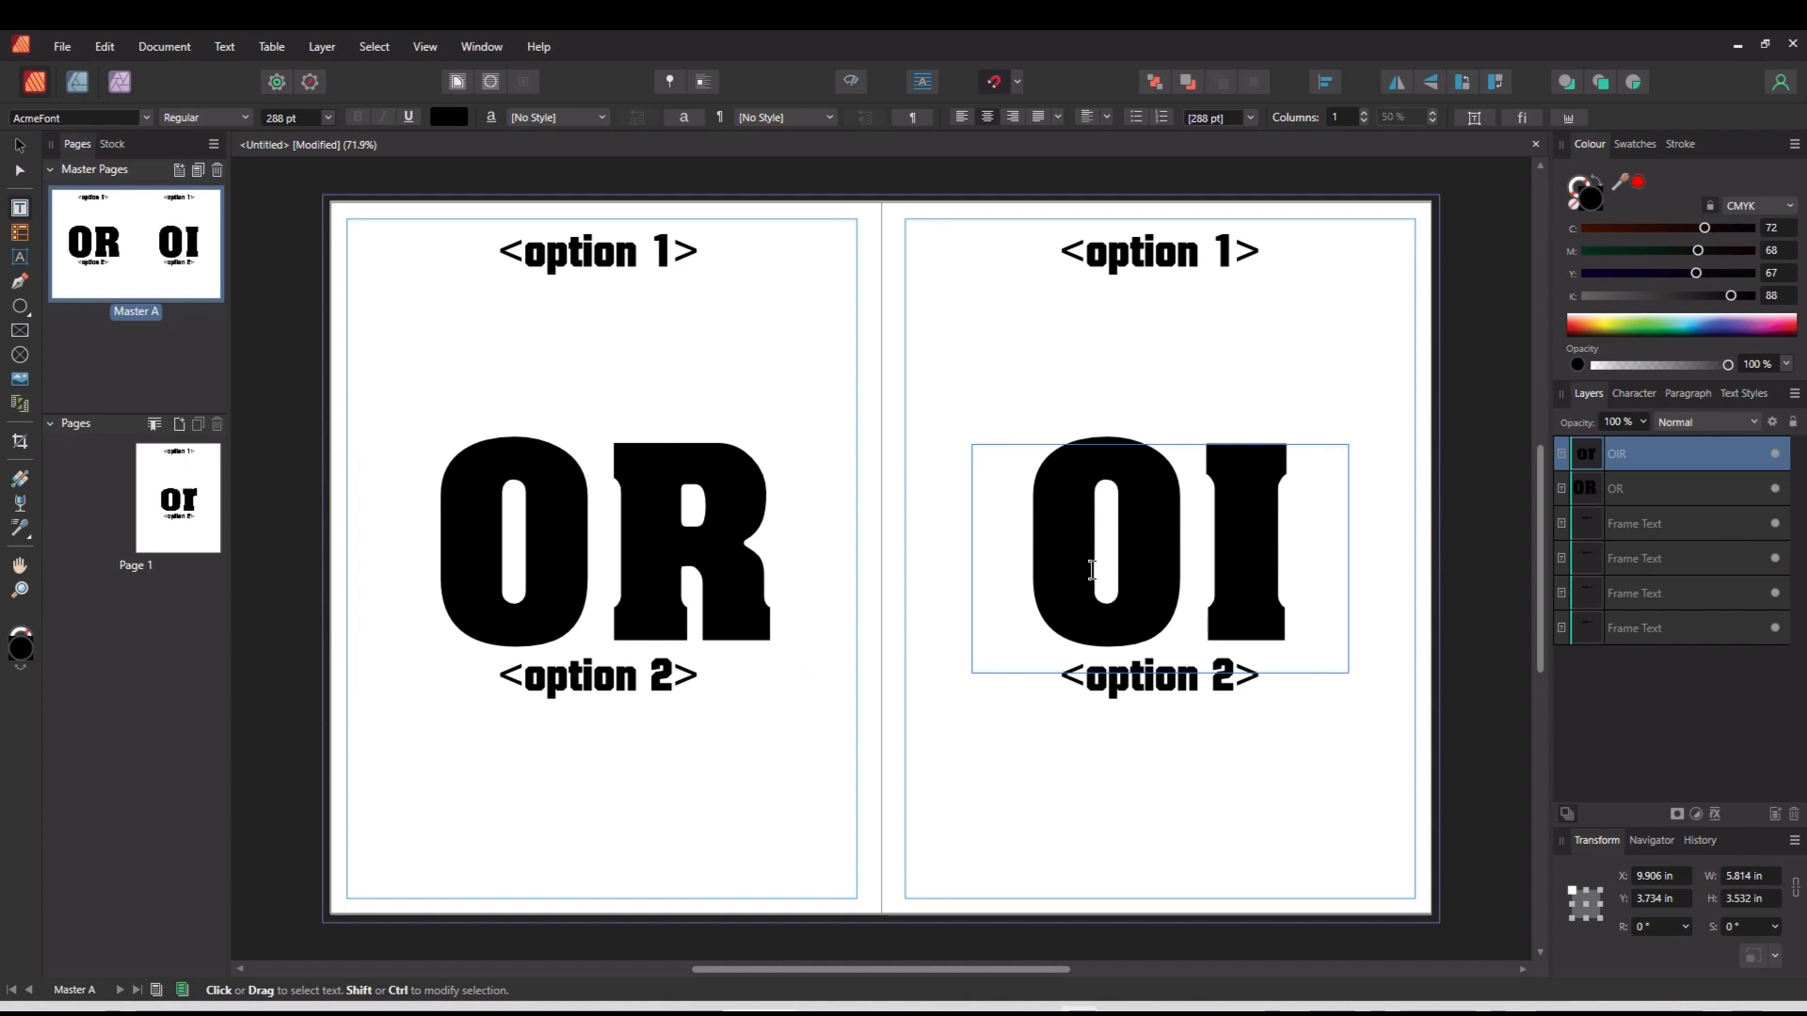
pyautogui.press('BackSpace')
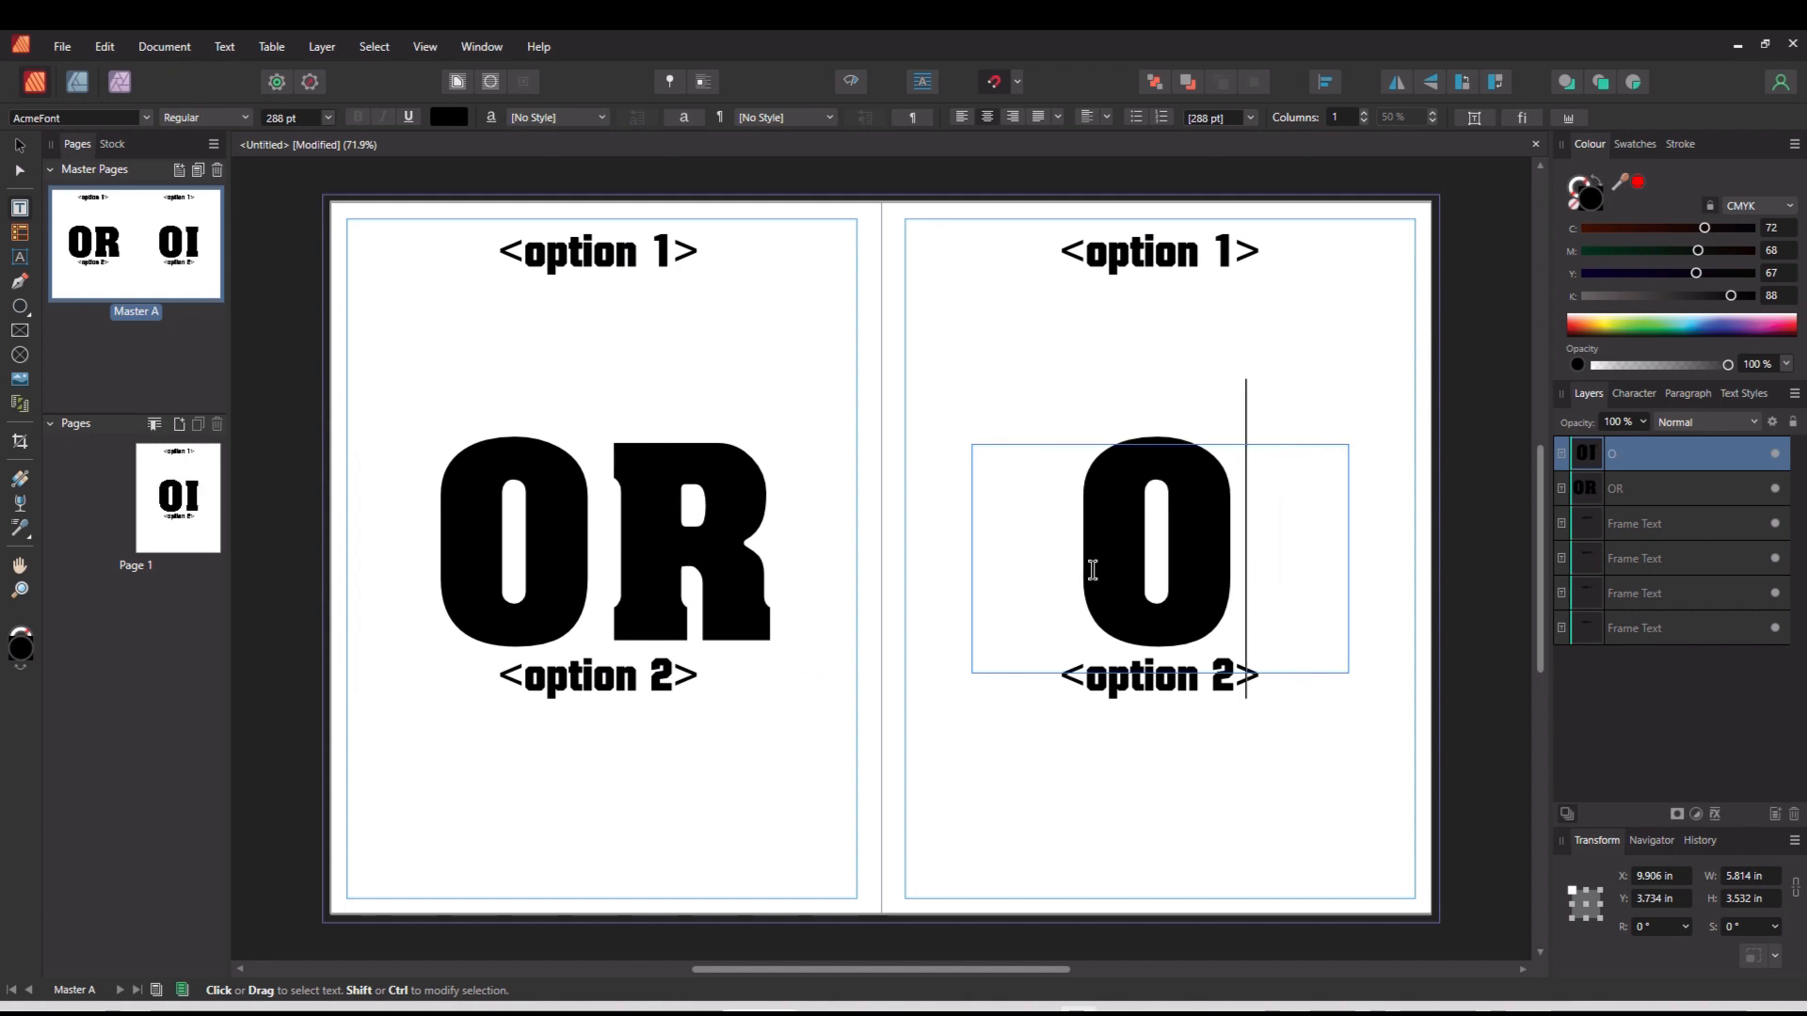
pyautogui.write('R')
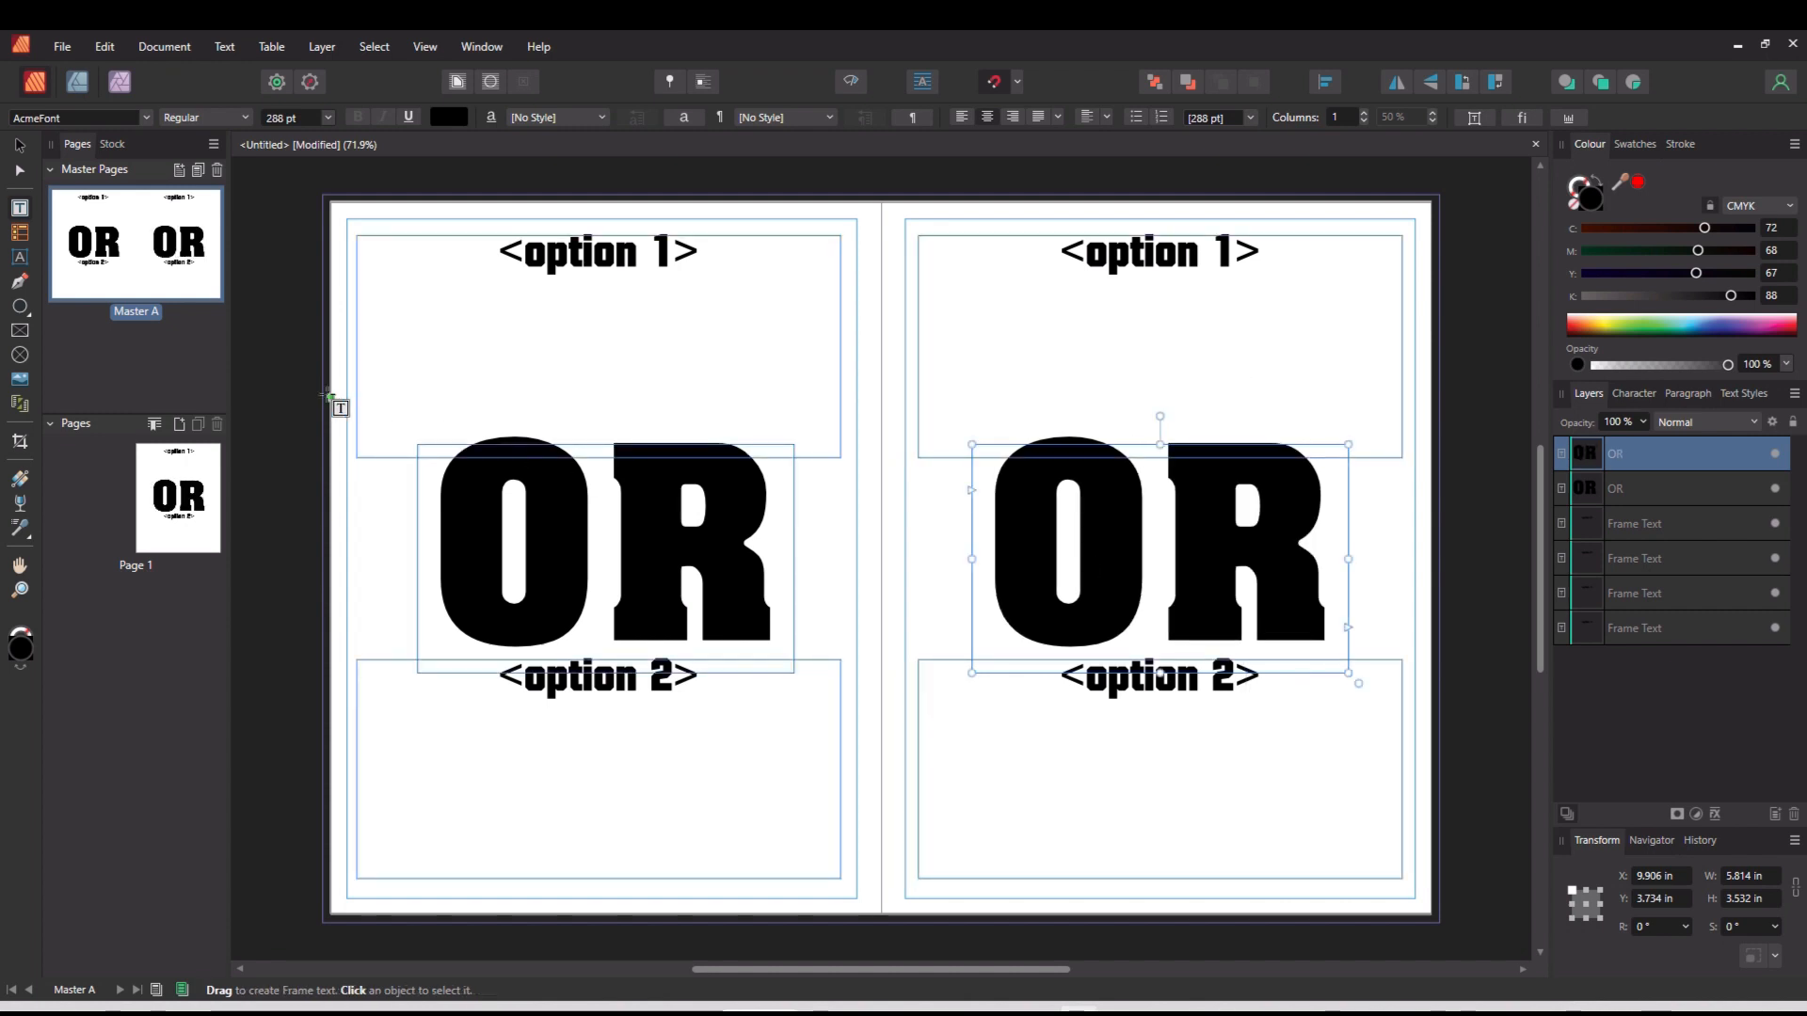
pyautogui.click(18, 146)
pyautogui.click(279, 308)
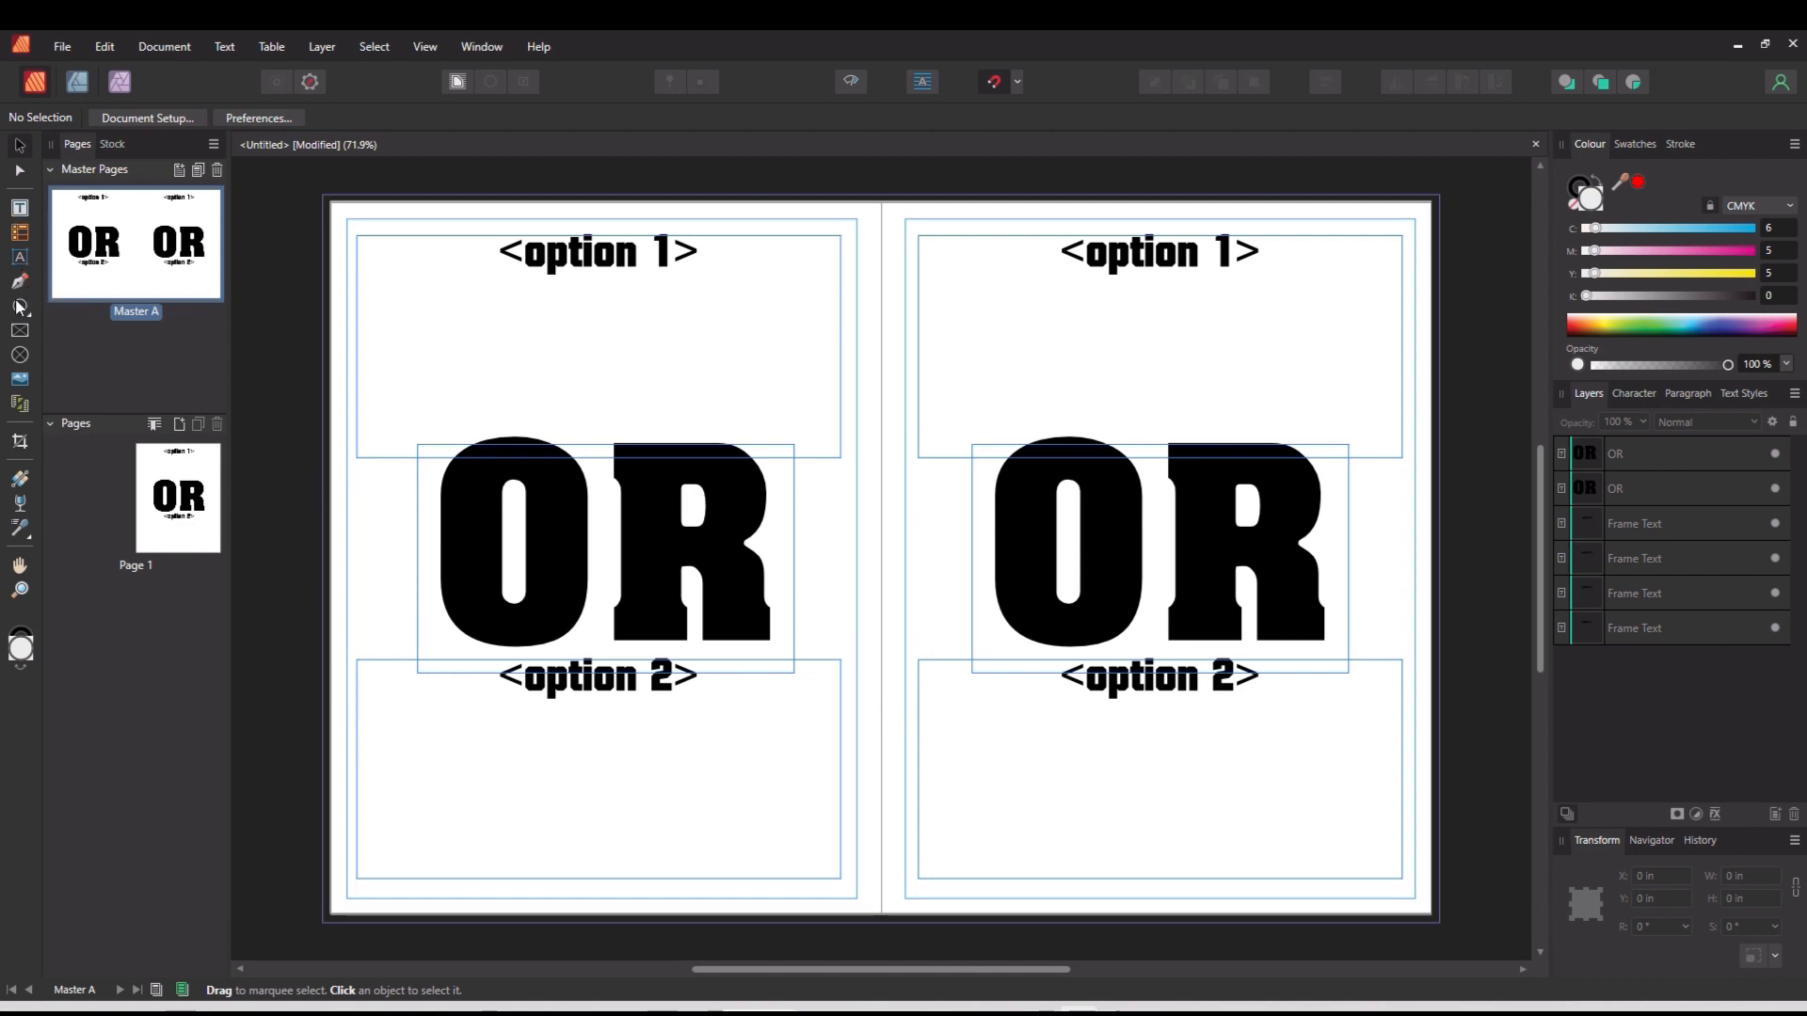
# Step: Draw rectangular picture frames in the lower-right margin corners of both master pages, about 2.62 by 2 in on the left and 2.57 by 2.27 in on the right
pyautogui.click(20, 335)
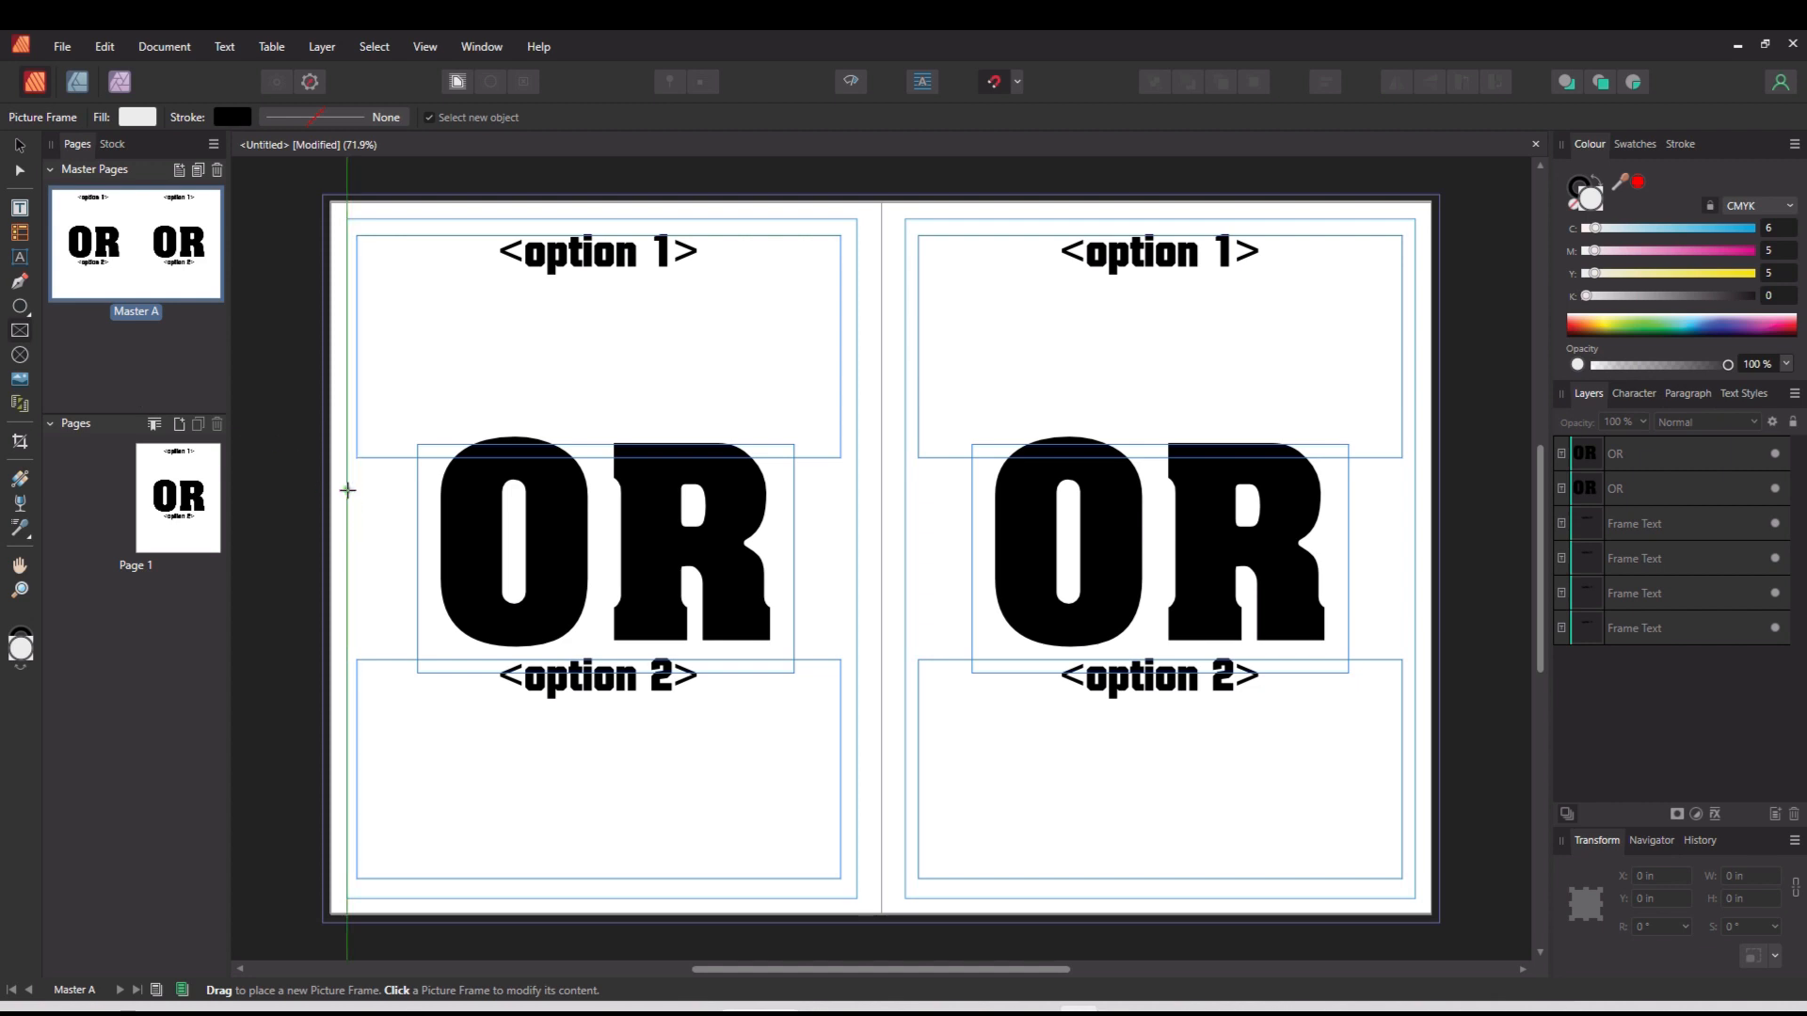
pyautogui.moveTo(855, 898); pyautogui.dragTo(688, 769)
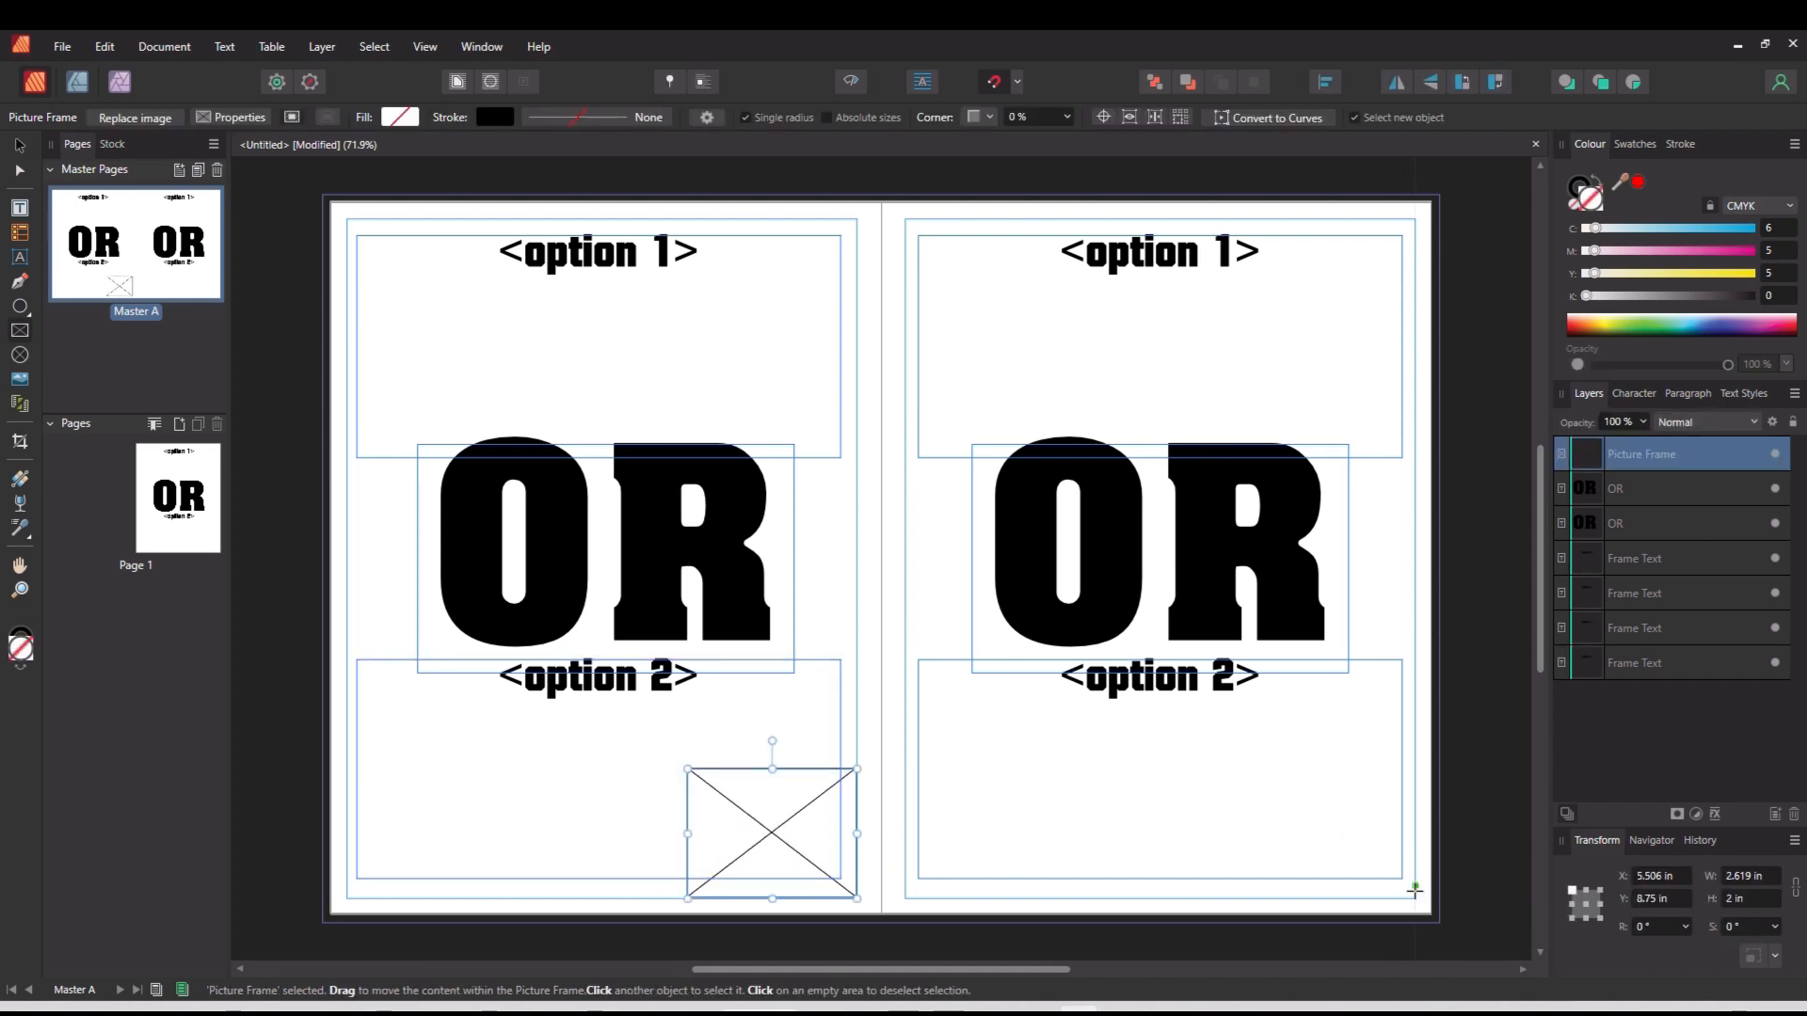
pyautogui.moveTo(1414, 894); pyautogui.dragTo(1248, 751)
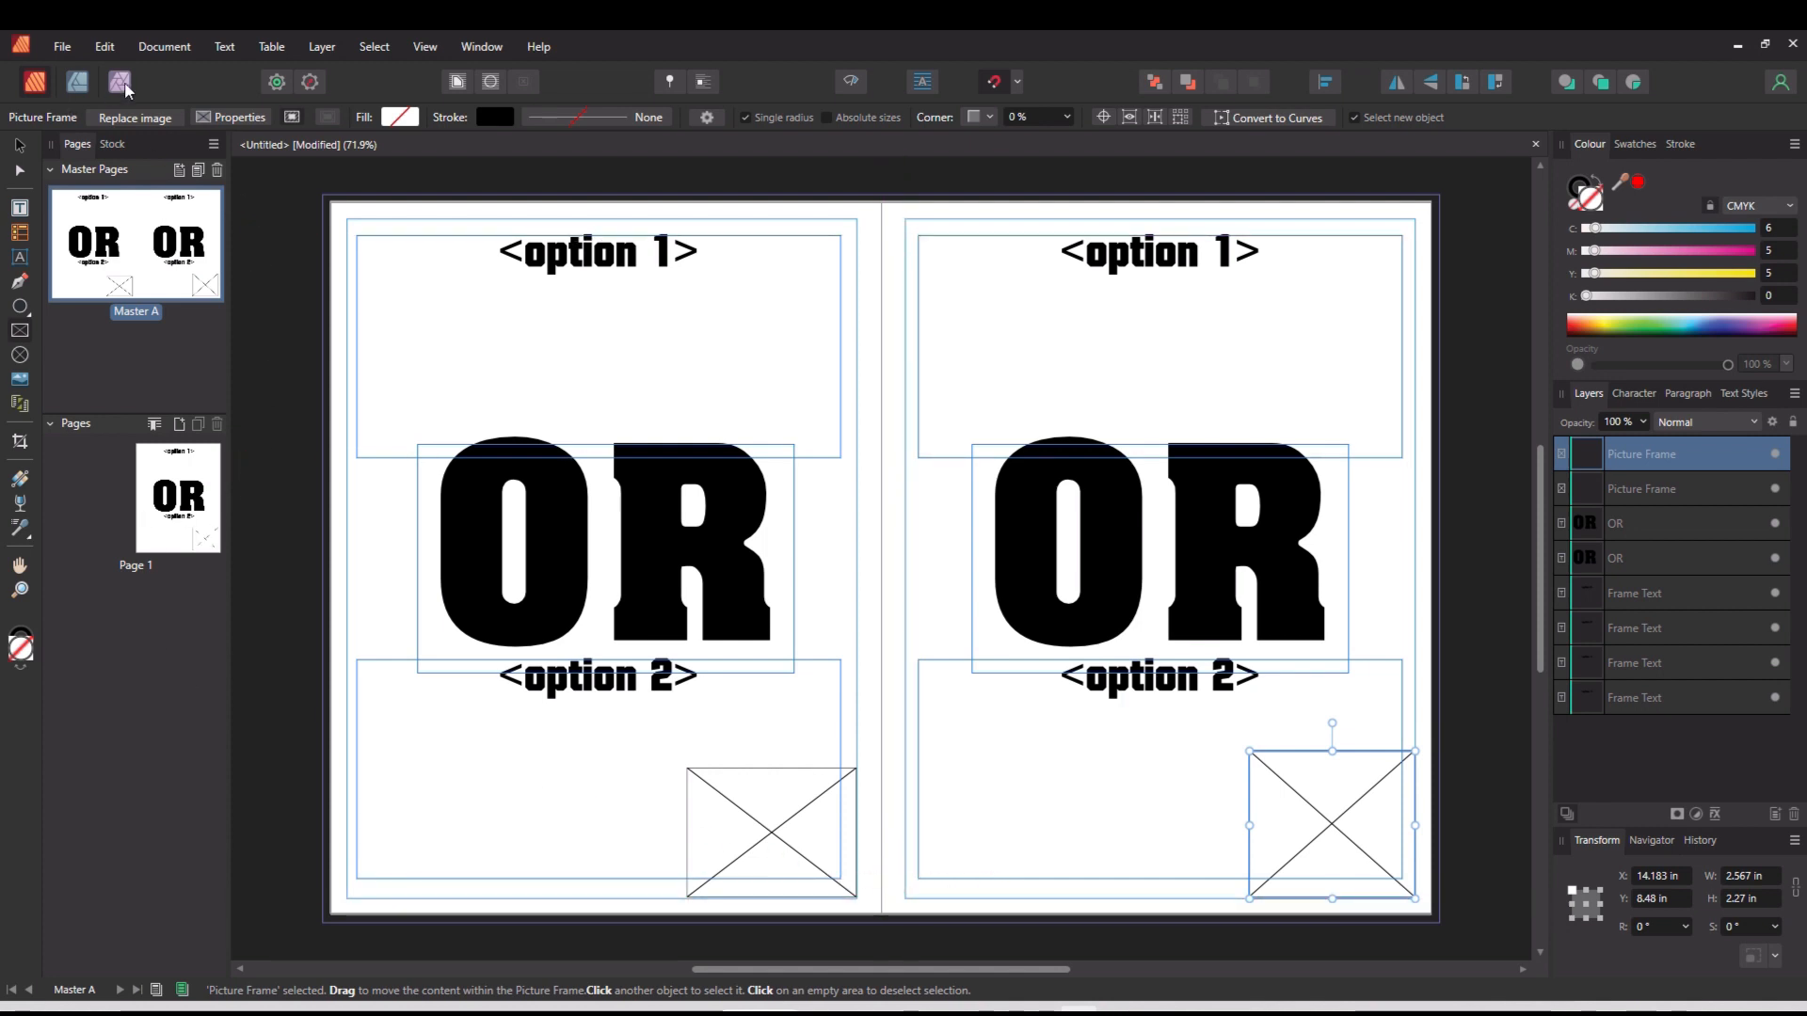
# Step: Generate the merged document from ai would you rather.xlsx using all records, and close the Data Merge Manager
pyautogui.click(478, 48)
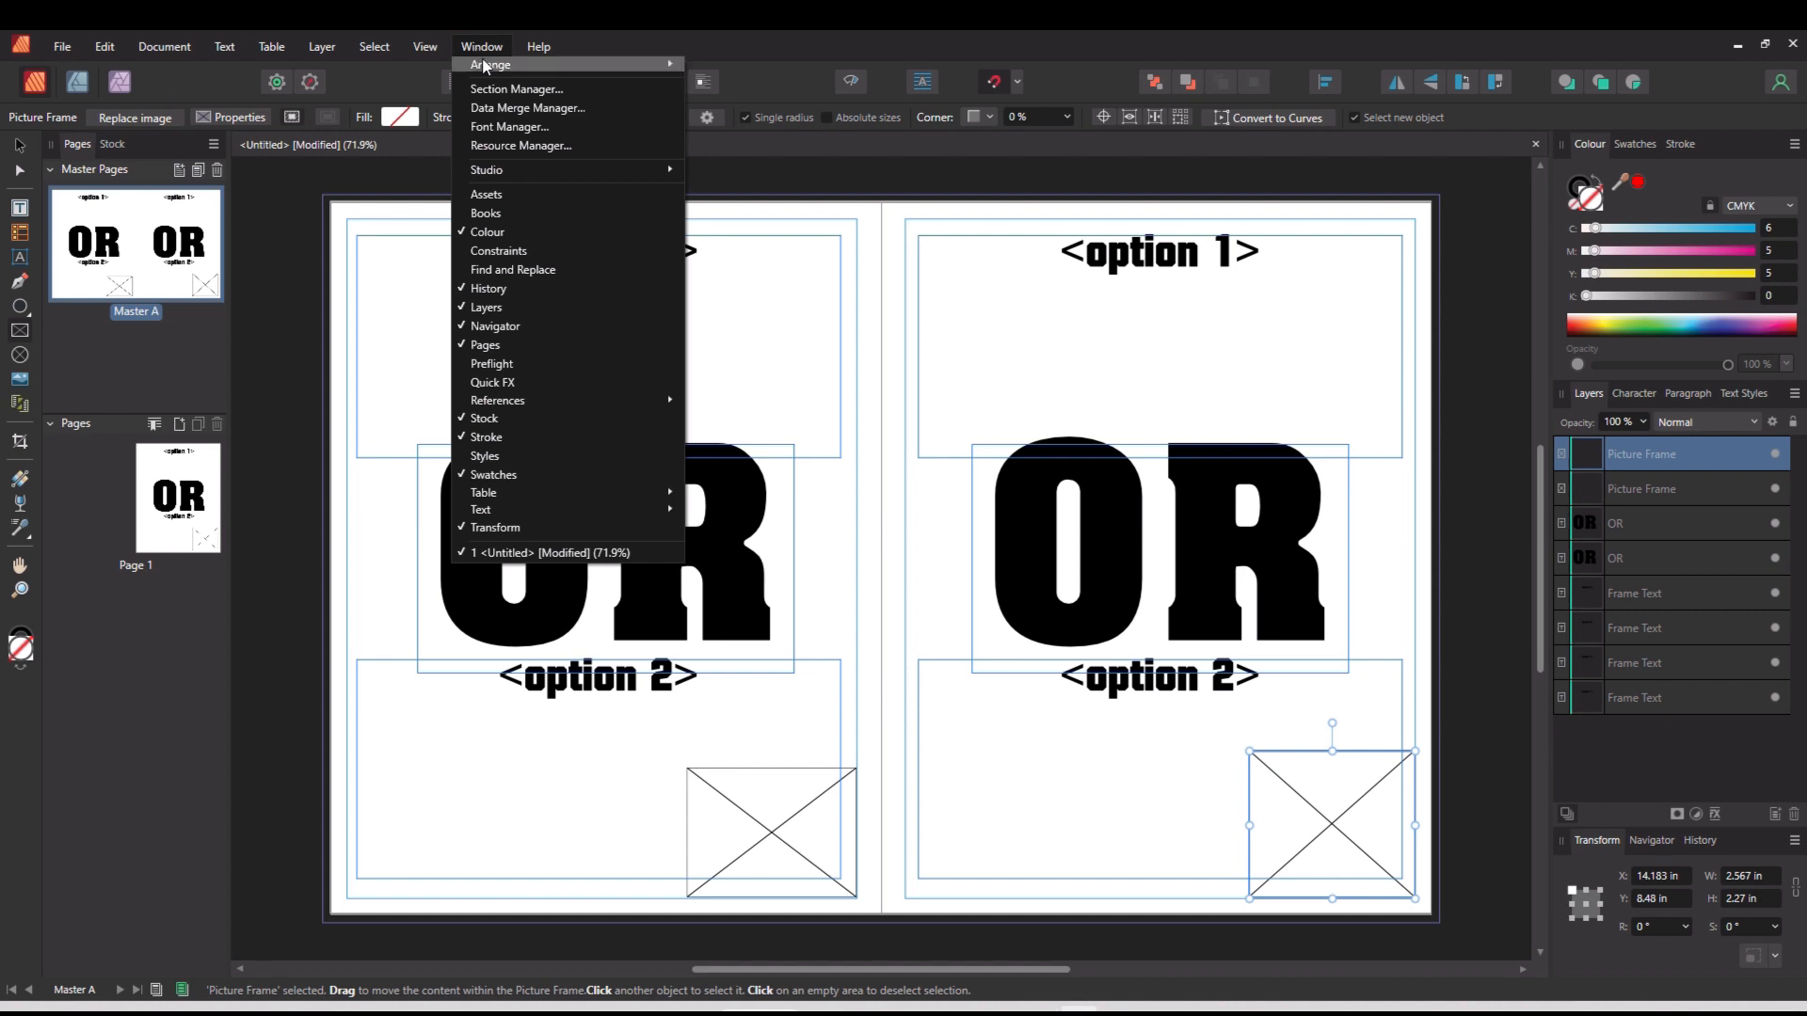
pyautogui.click(504, 106)
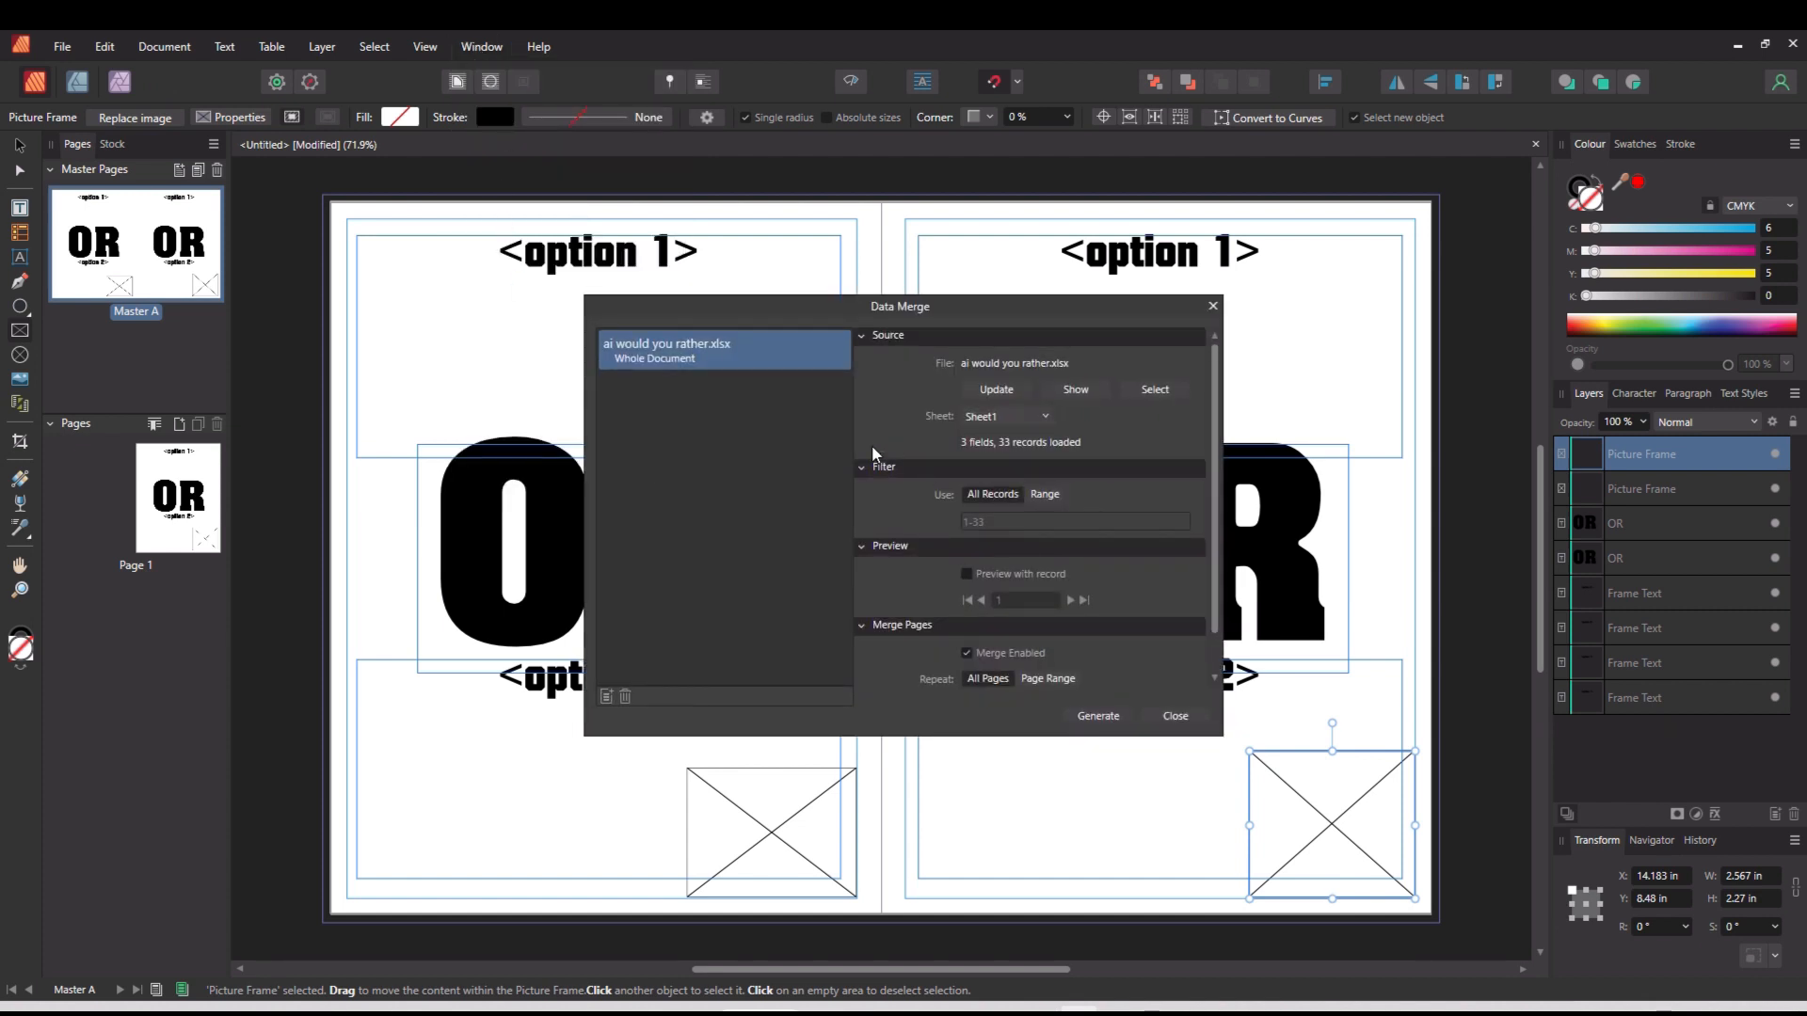
pyautogui.click(1096, 717)
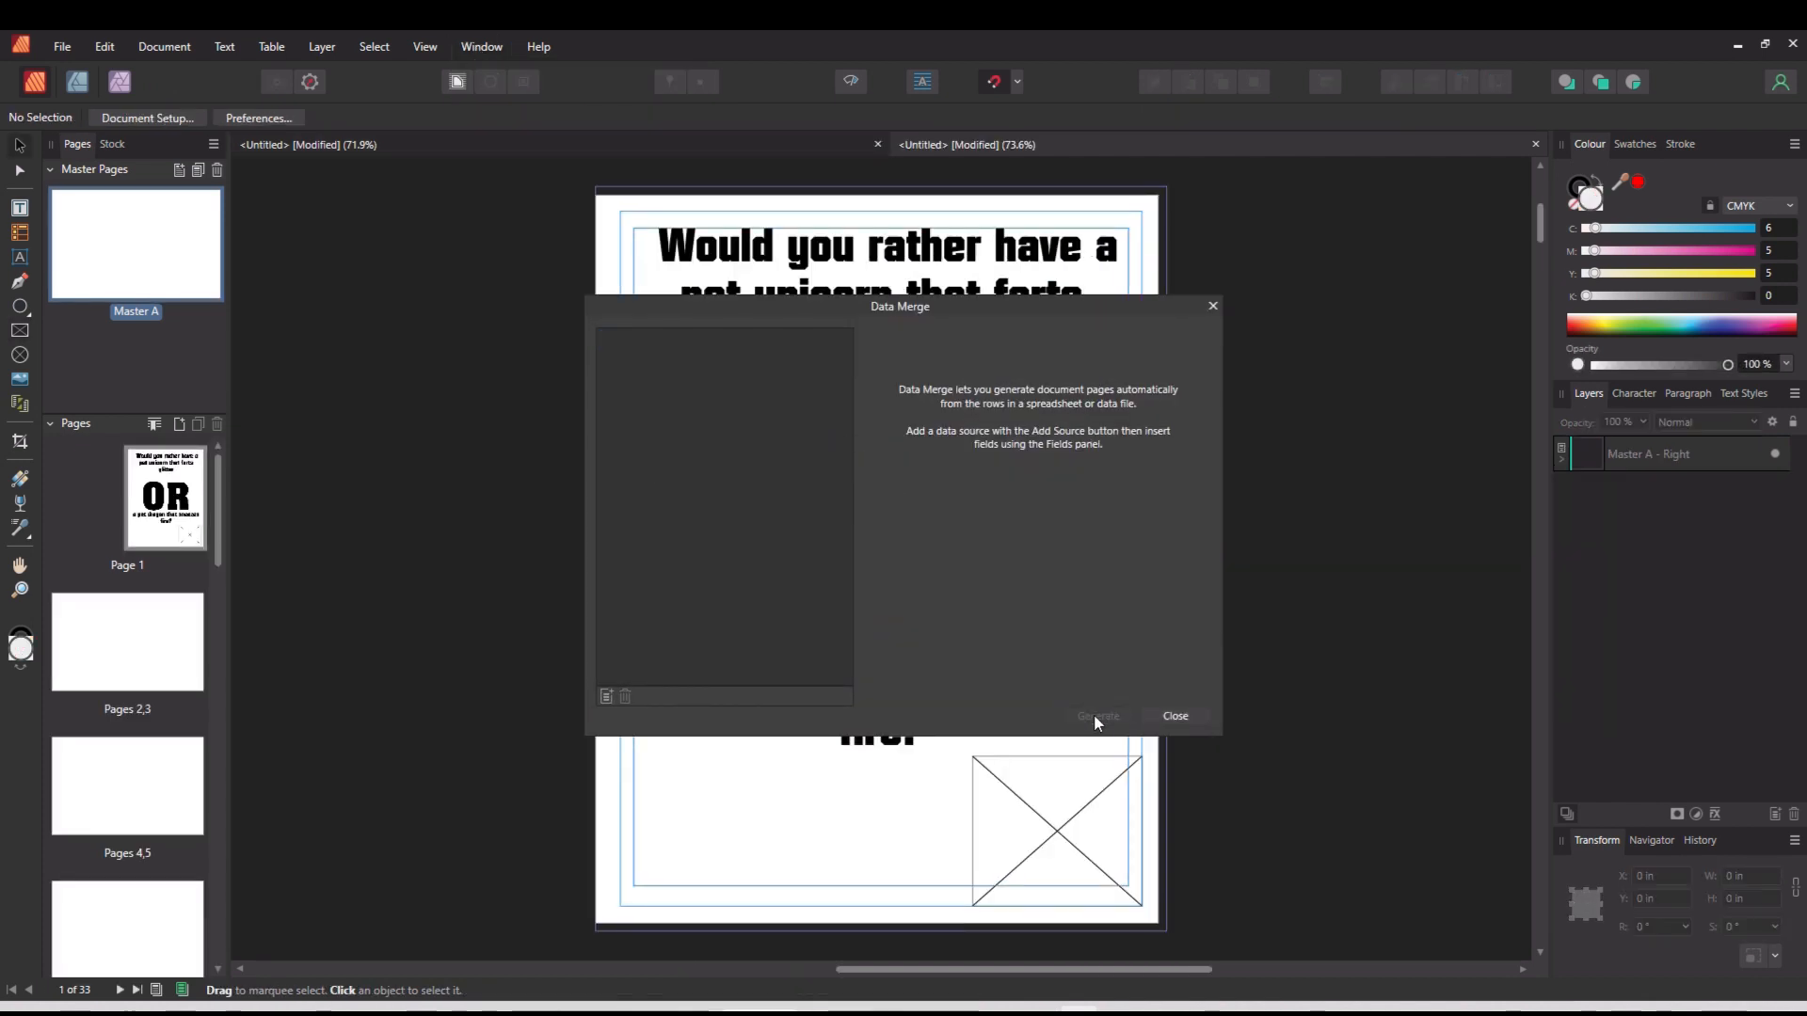
pyautogui.click(1211, 308)
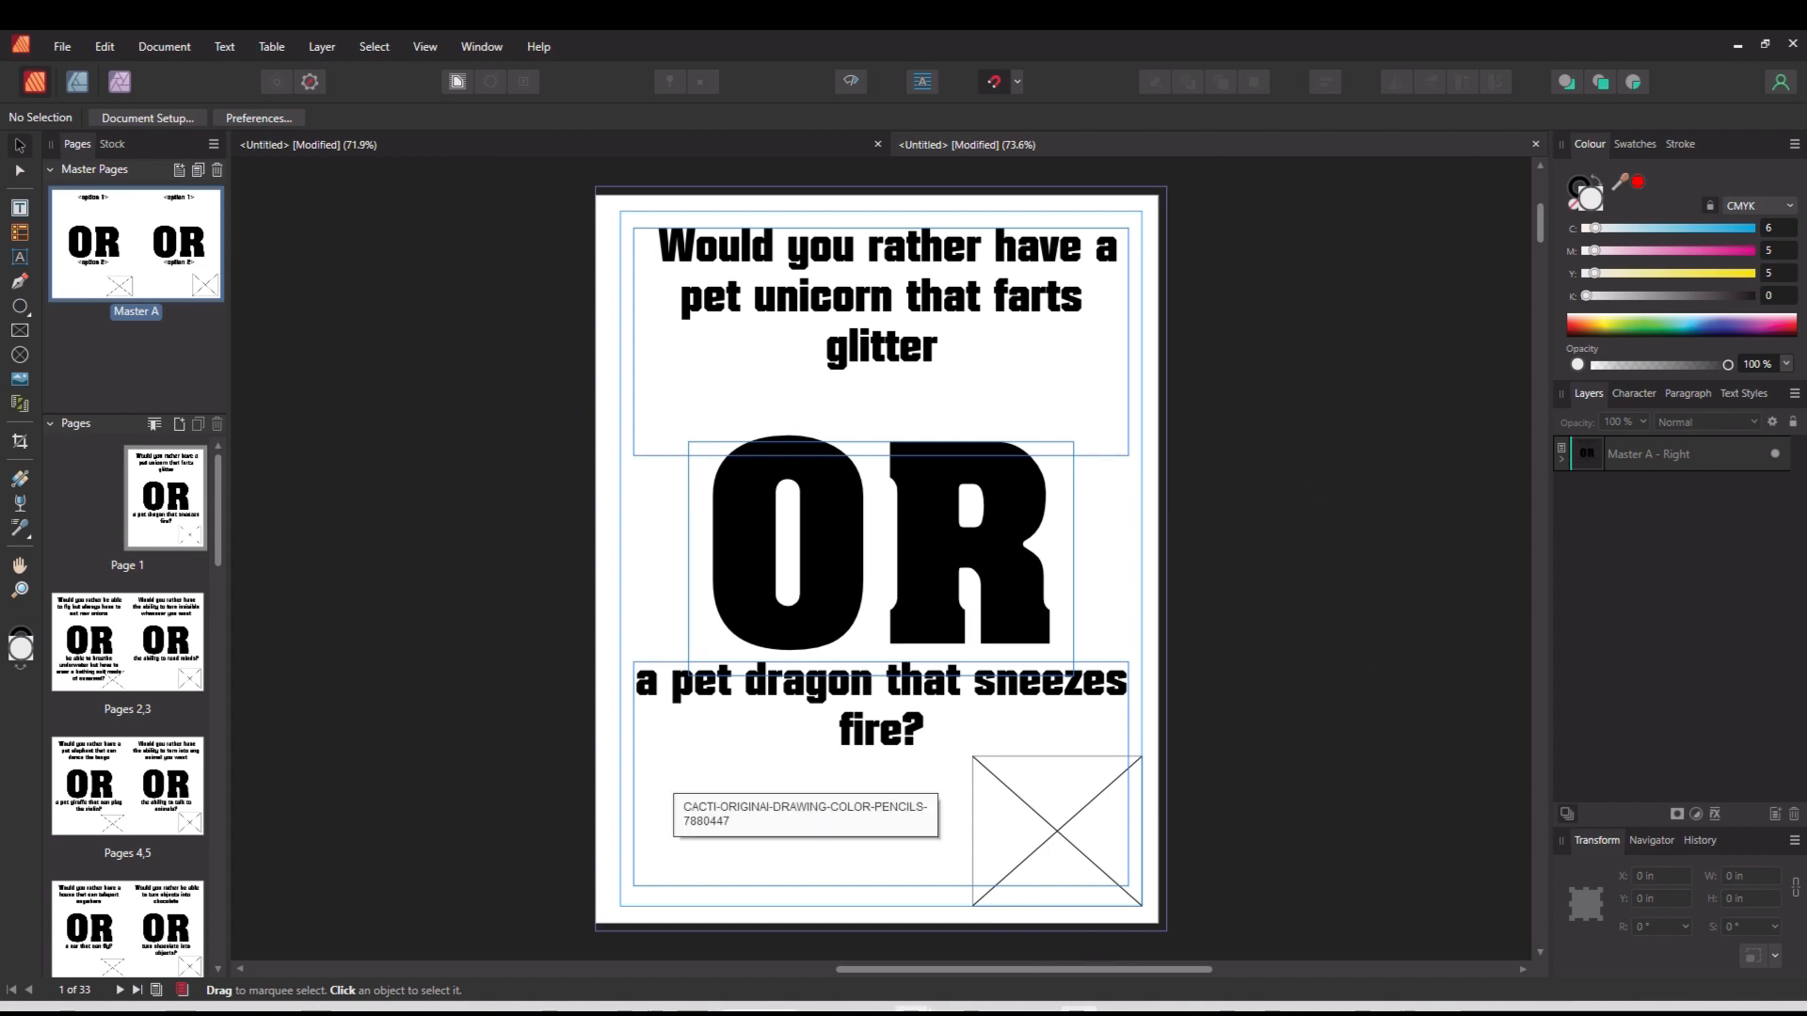
# Step: Place the dragoncartoon PNG from its File Explorer folder into page 1's picture frame
pyautogui.moveTo(911, 1011)
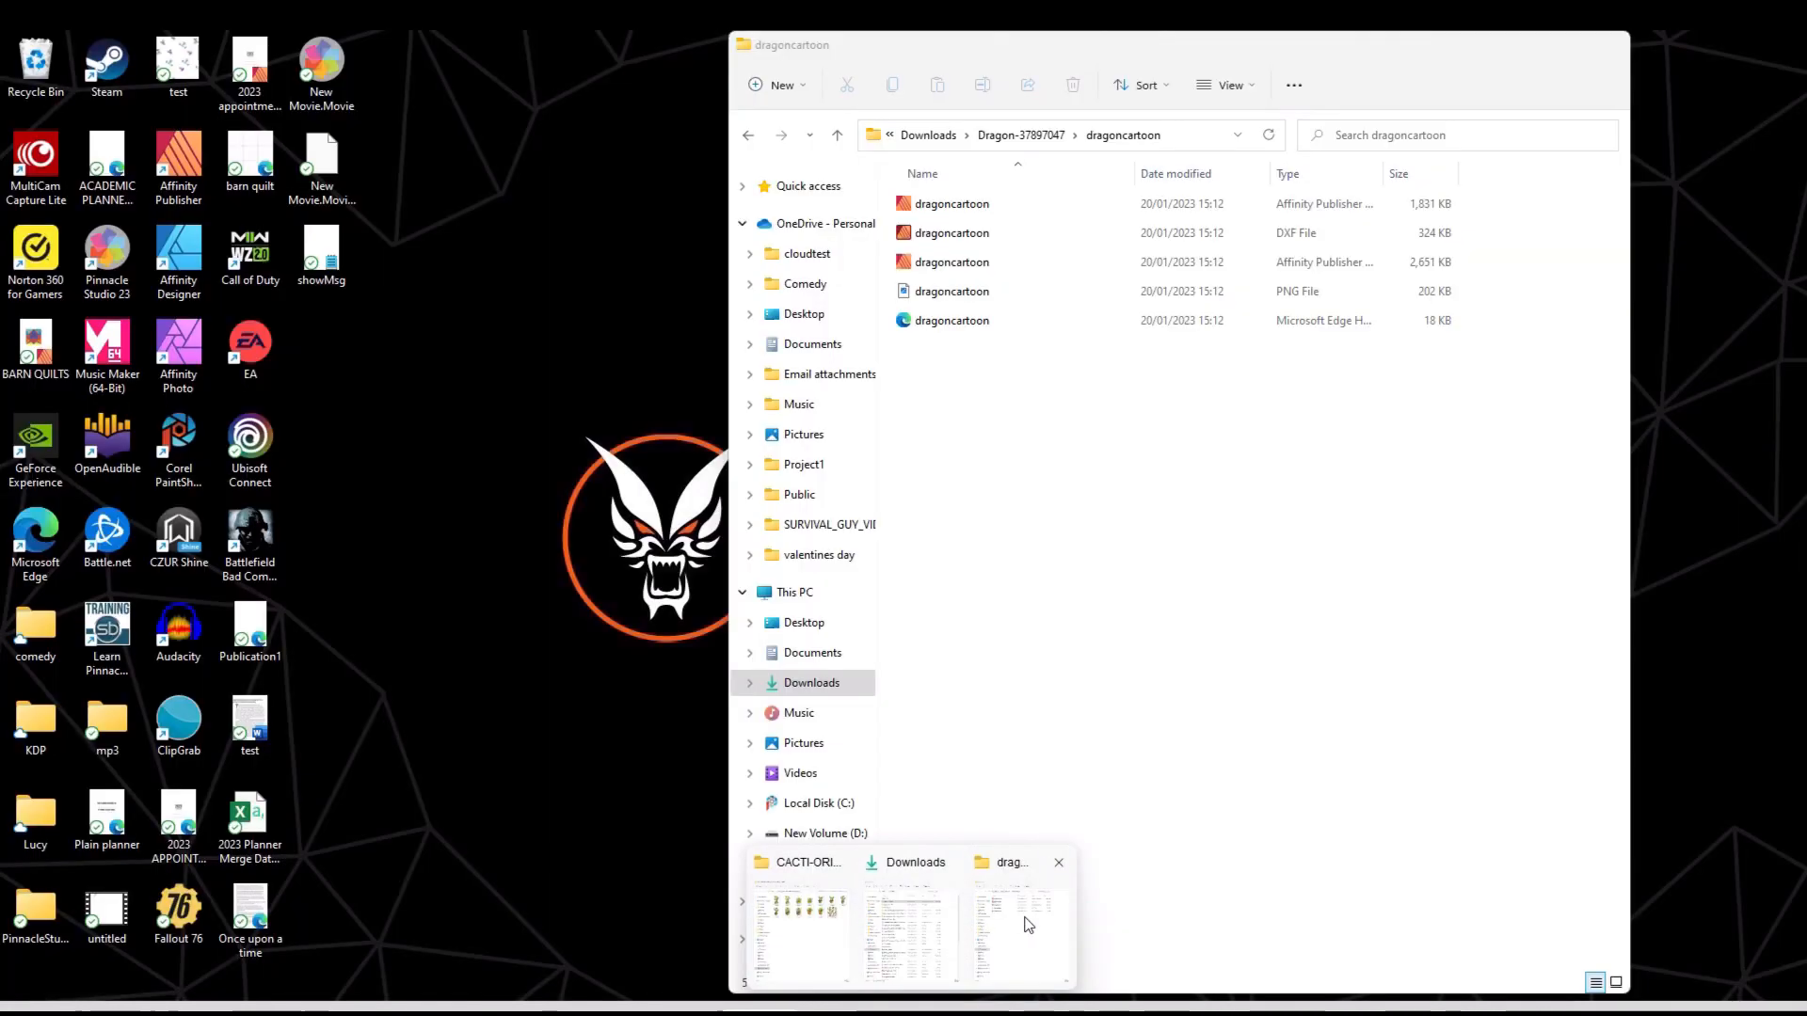
pyautogui.click(1020, 920)
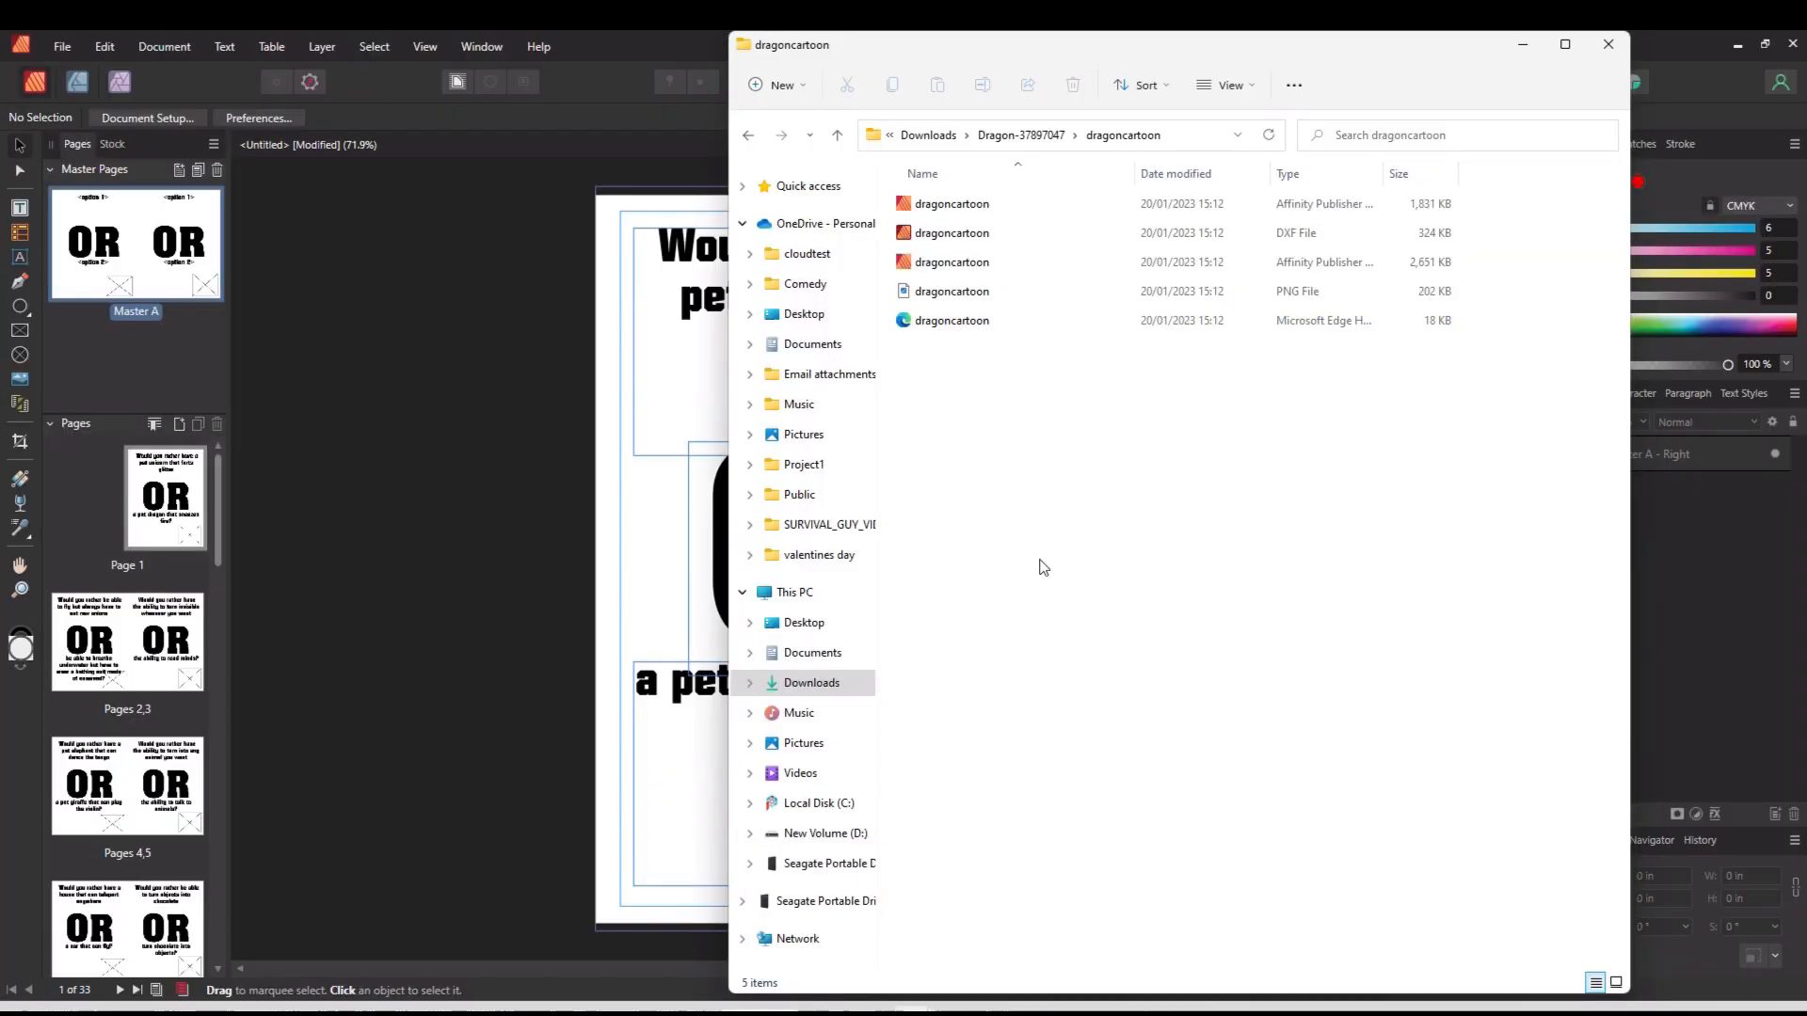
pyautogui.moveTo(956, 45); pyautogui.dragTo(957, 105)
pyautogui.moveTo(1226, 115); pyautogui.dragTo(524, 99)
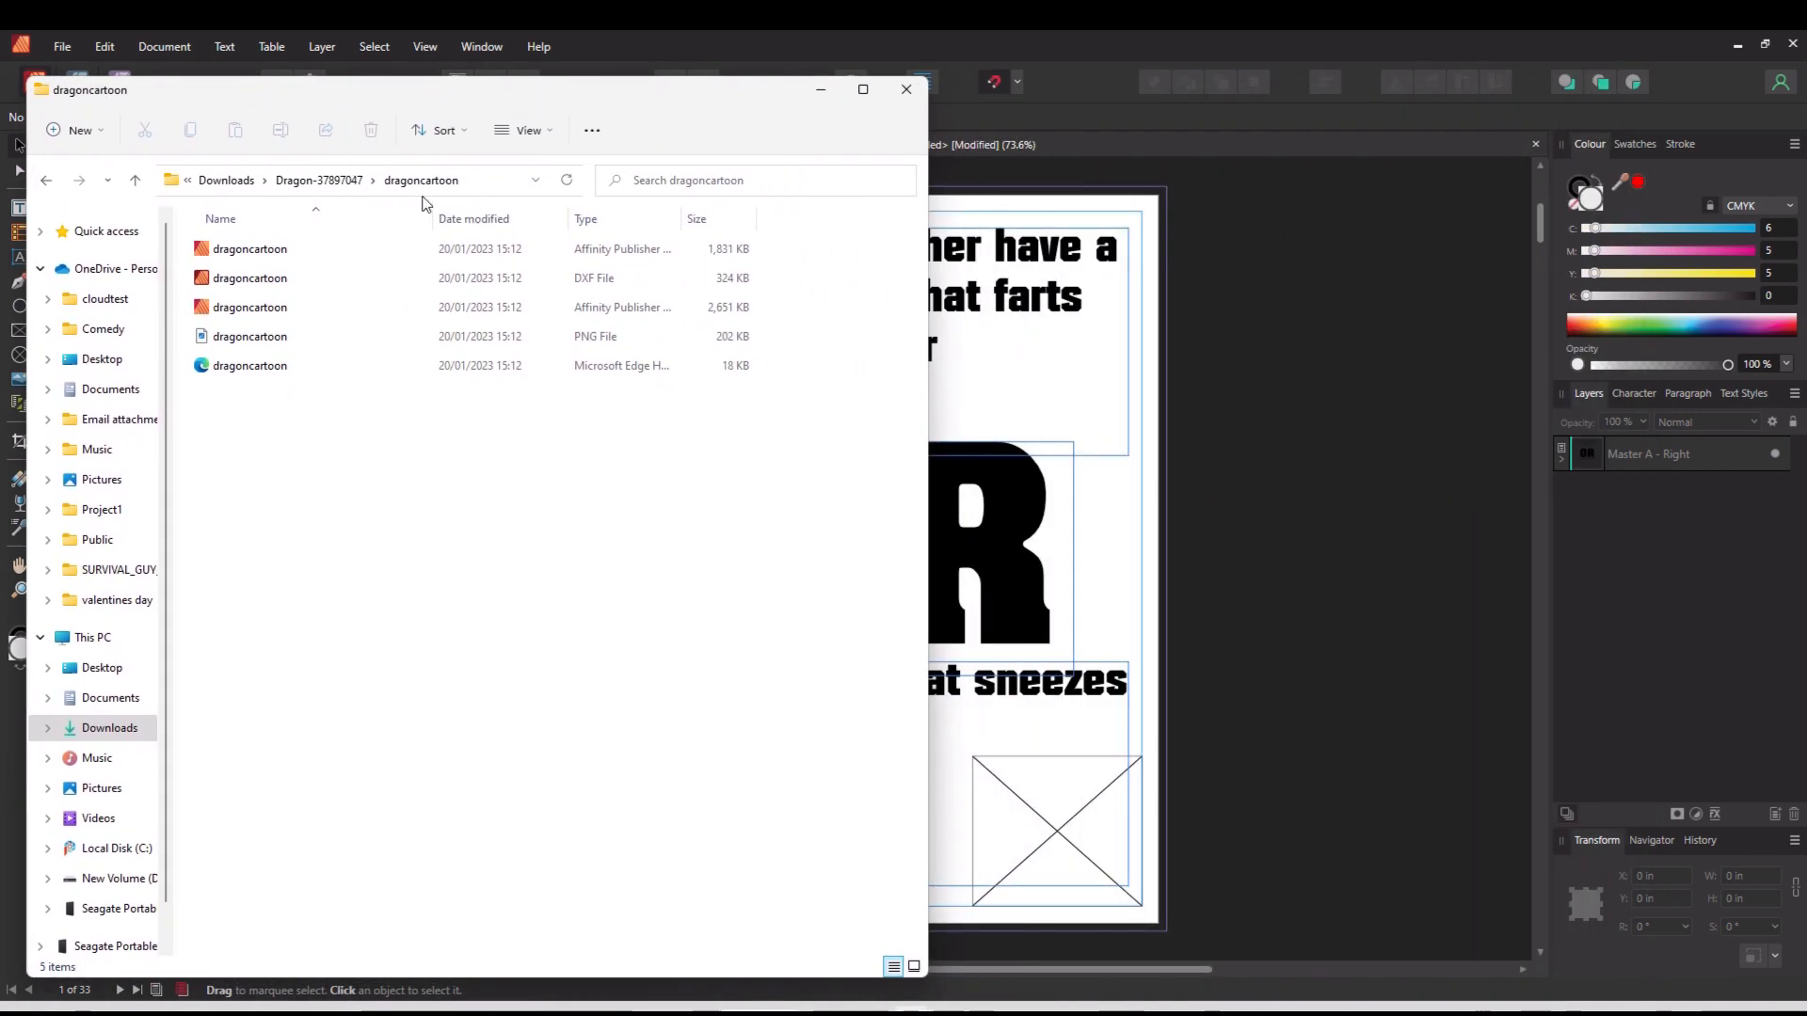
pyautogui.moveTo(240, 343); pyautogui.dragTo(1047, 833)
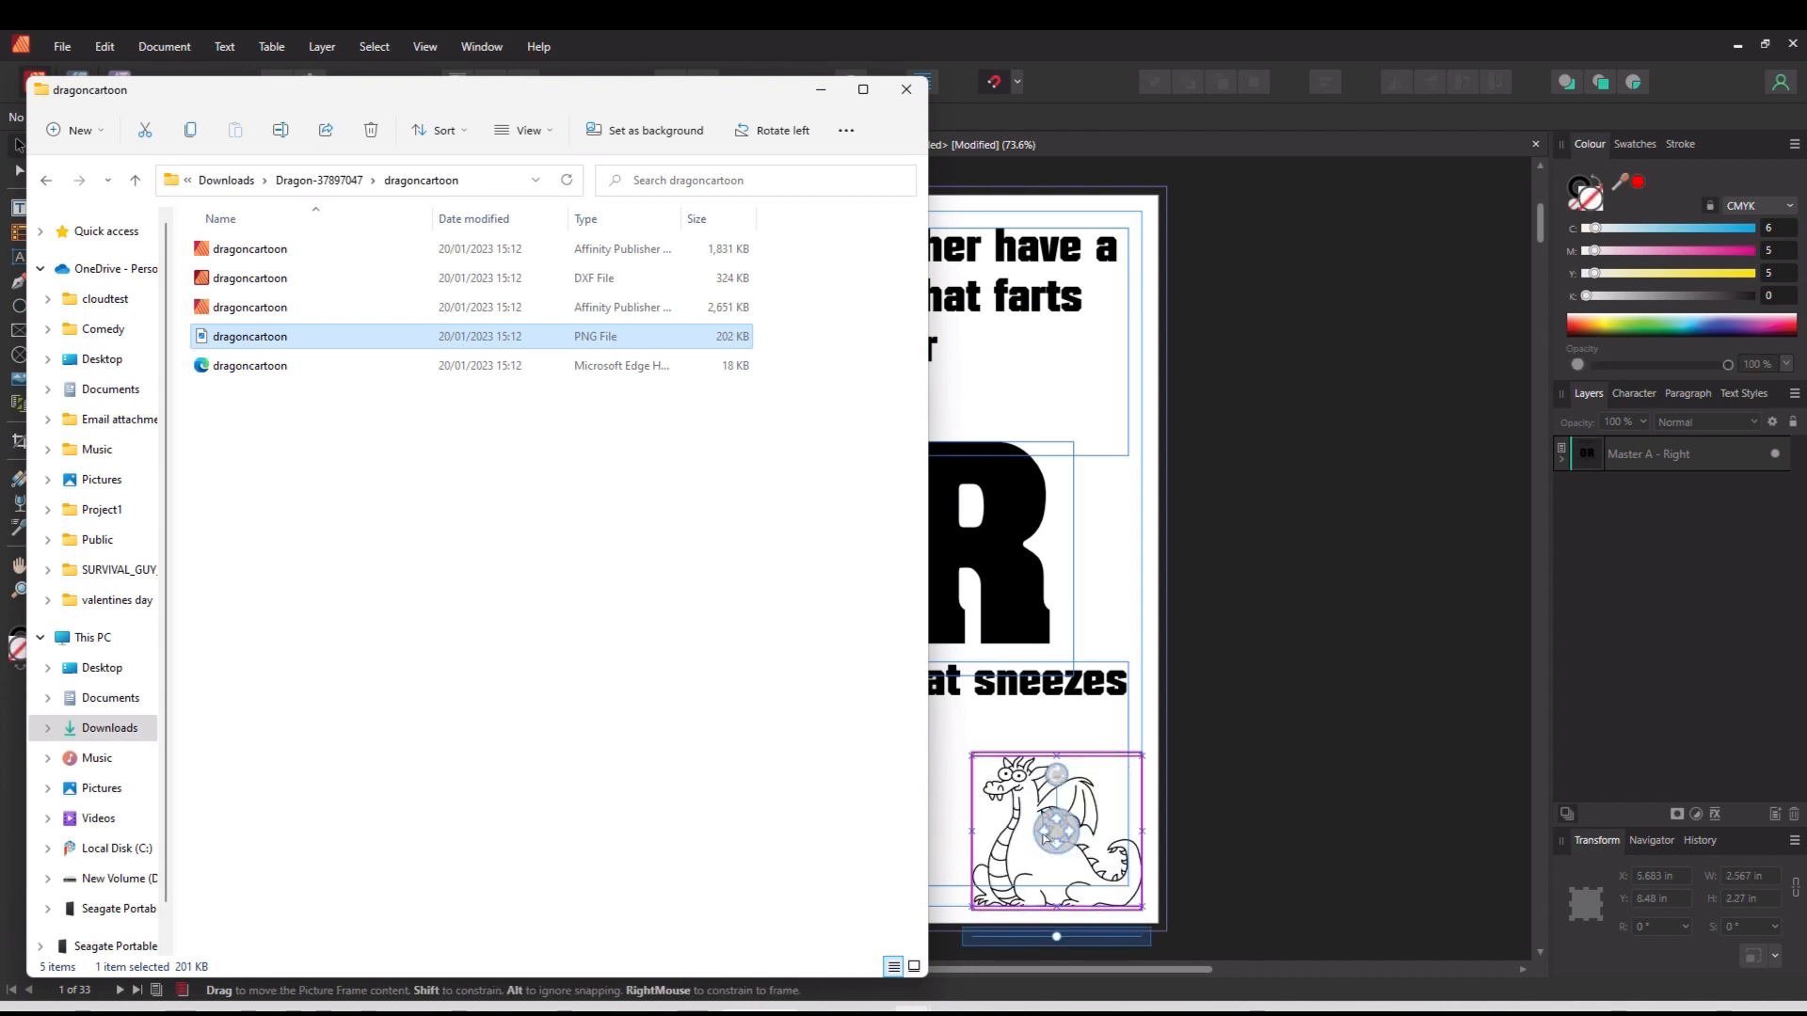
# Step: Close the dragoncartoon folder window and examine the patterned border against the merged text on spreads 2,3 and 6,7
pyautogui.click(906, 90)
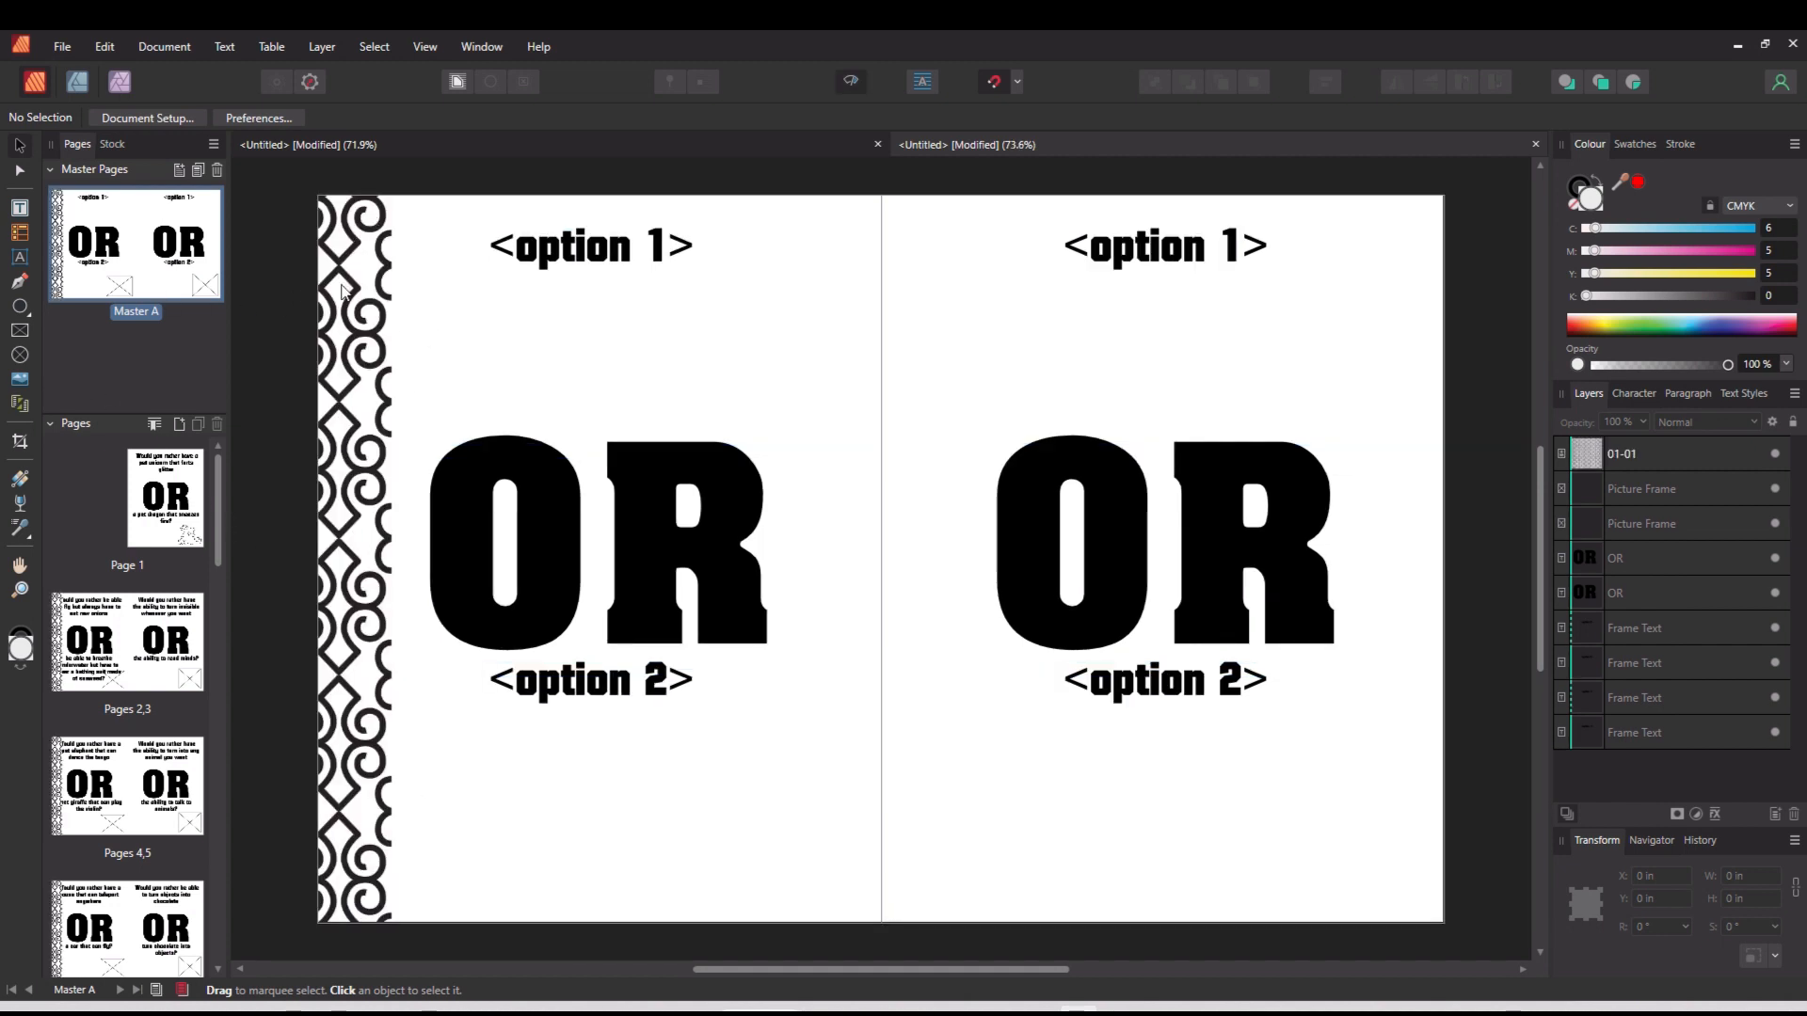
pyautogui.doubleClick(96, 662)
pyautogui.moveTo(577, 969); pyautogui.dragTo(701, 962)
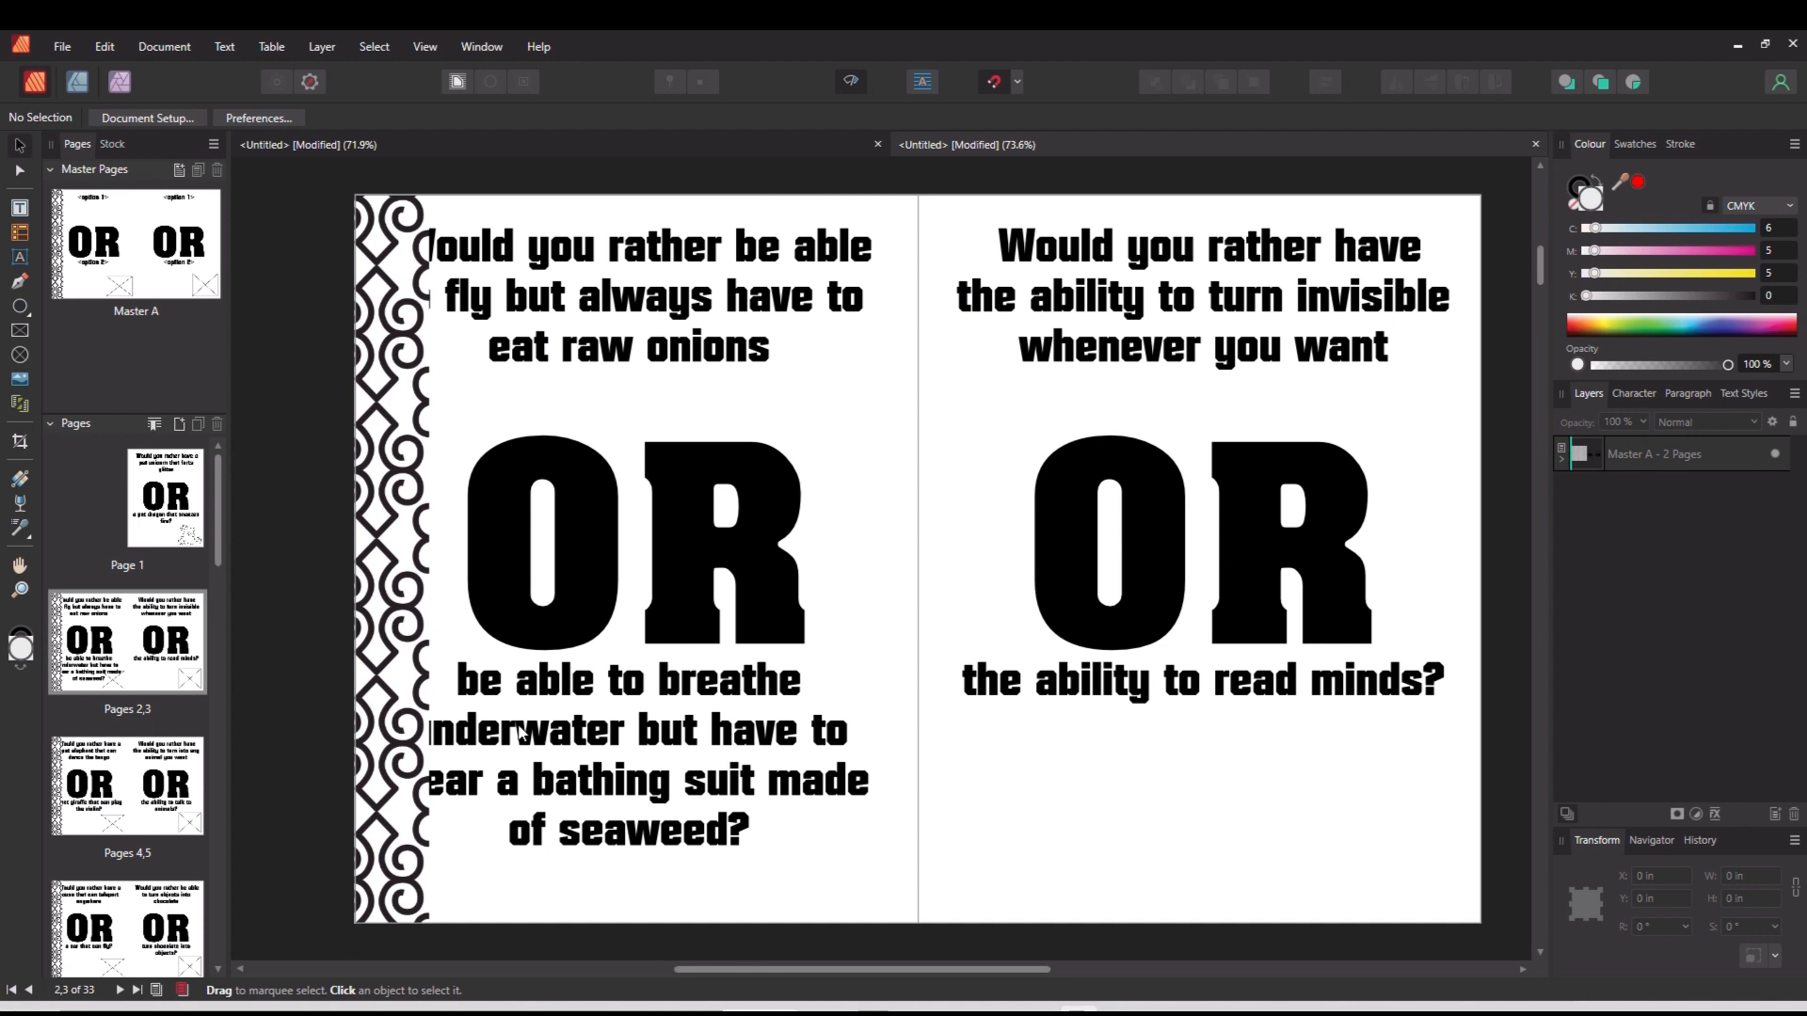
pyautogui.doubleClick(183, 911)
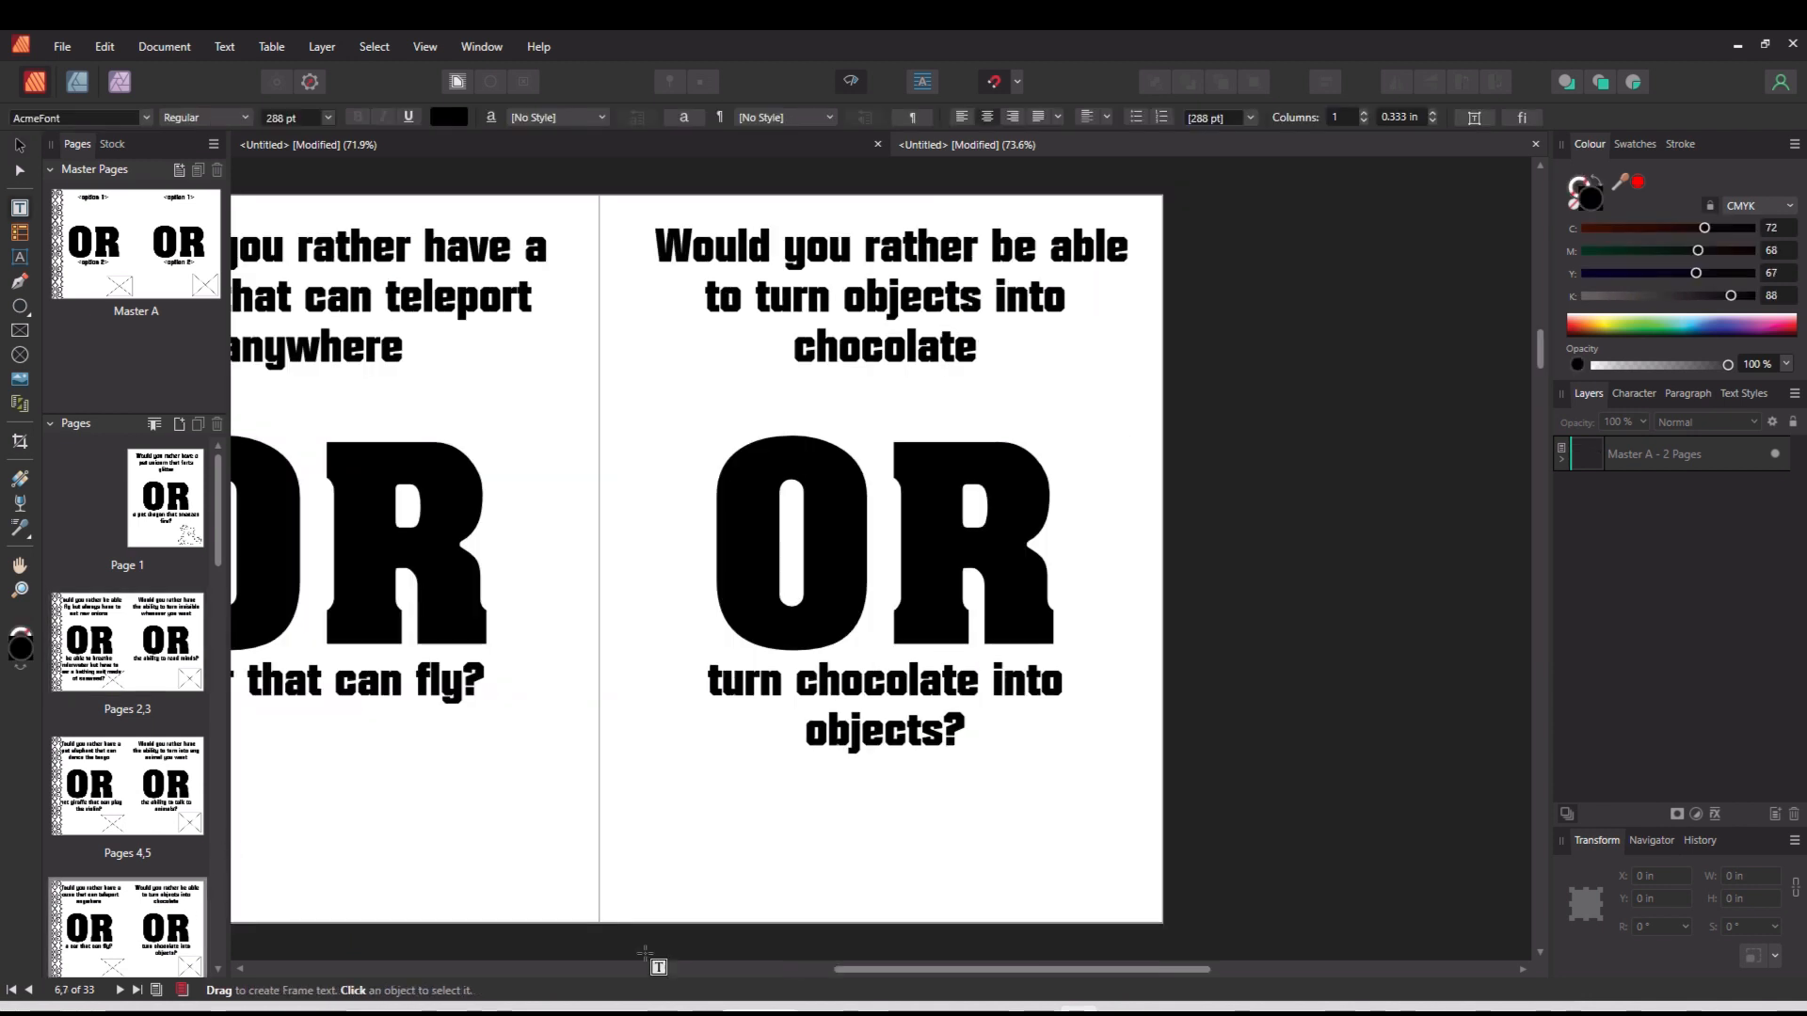
pyautogui.moveTo(864, 975); pyautogui.dragTo(674, 976)
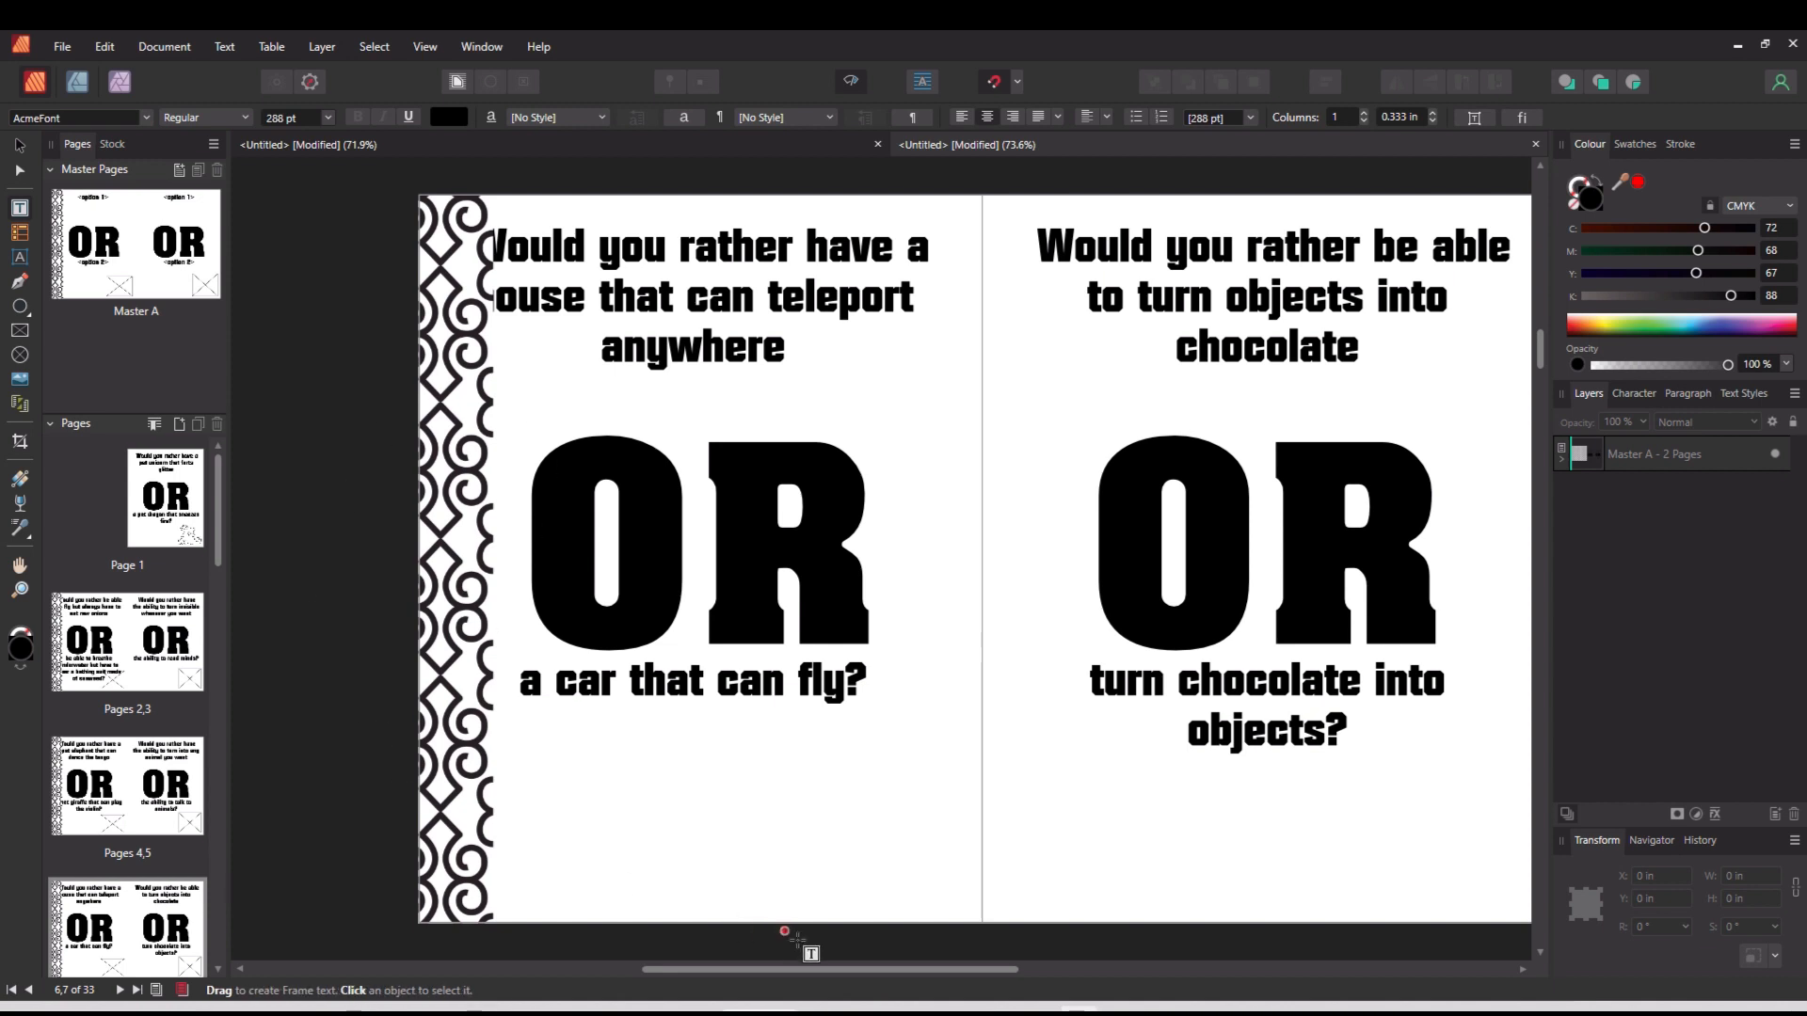
pyautogui.moveTo(808, 974); pyautogui.dragTo(790, 973)
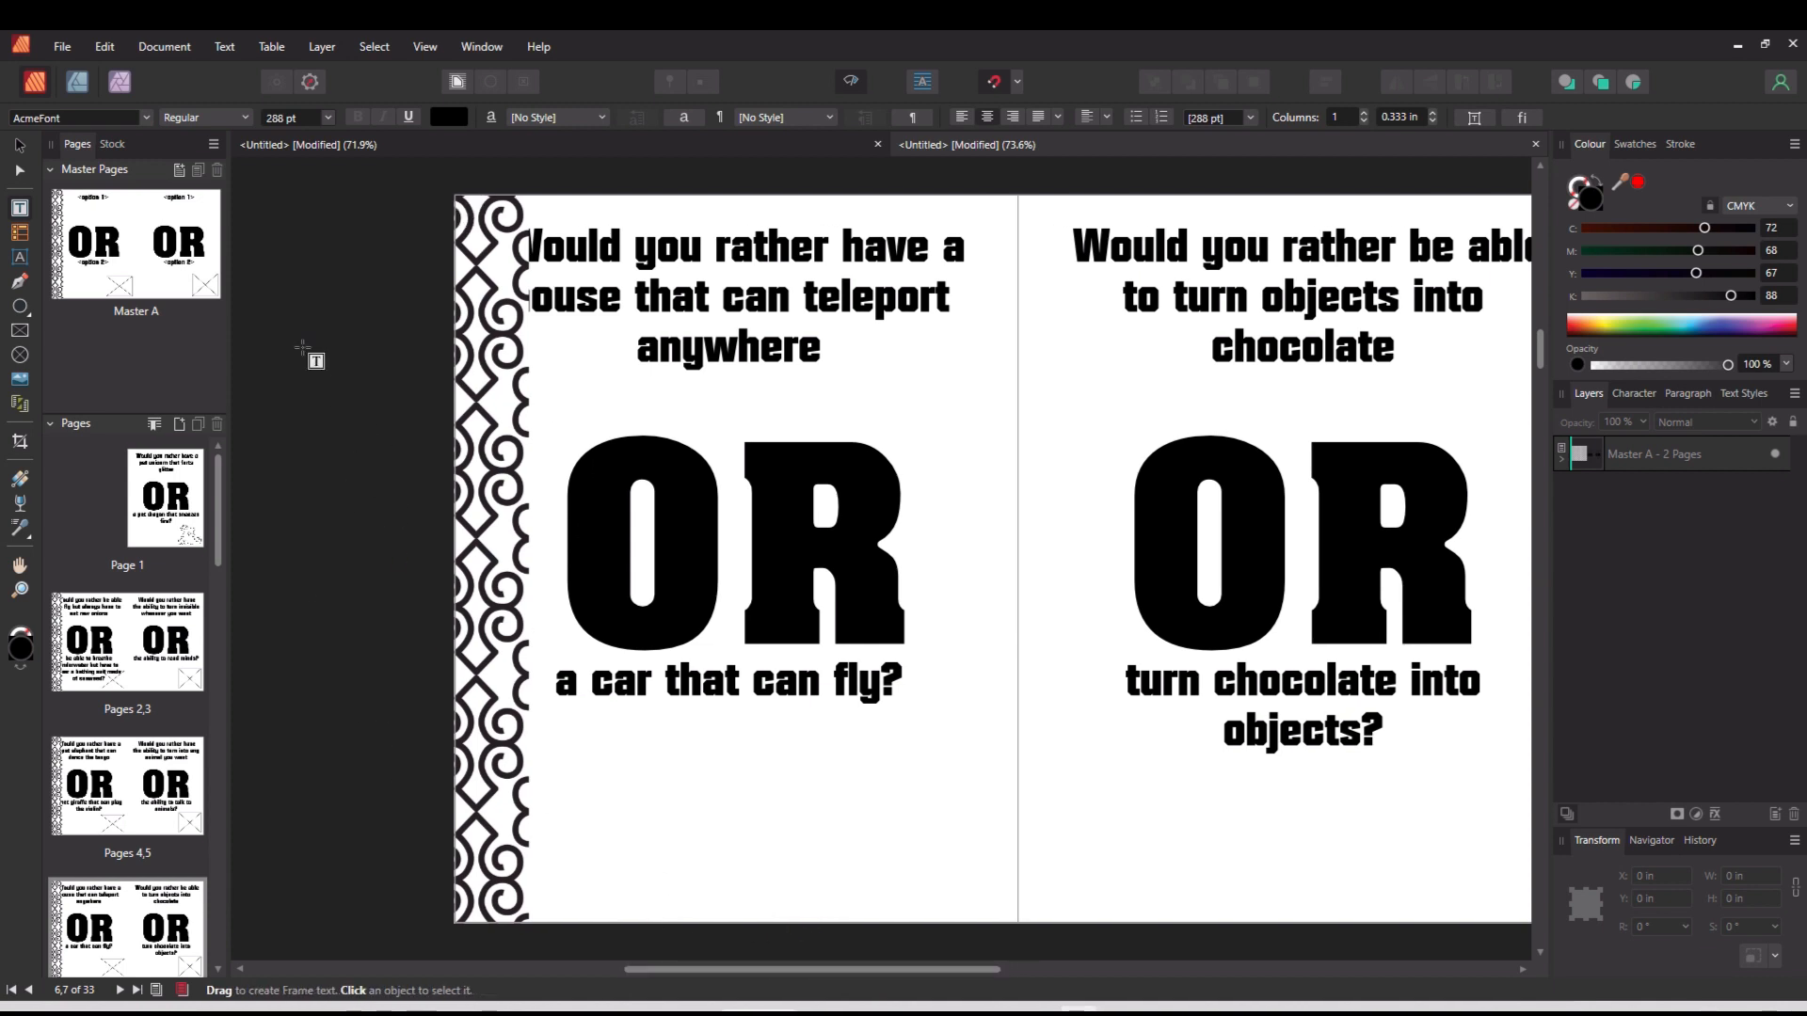
# Step: On Master A's left page, pull in the left edges of the text frames to clear the border: option 2 to 6.532 in wide, option 1 to 6.755 in
pyautogui.doubleClick(156, 291)
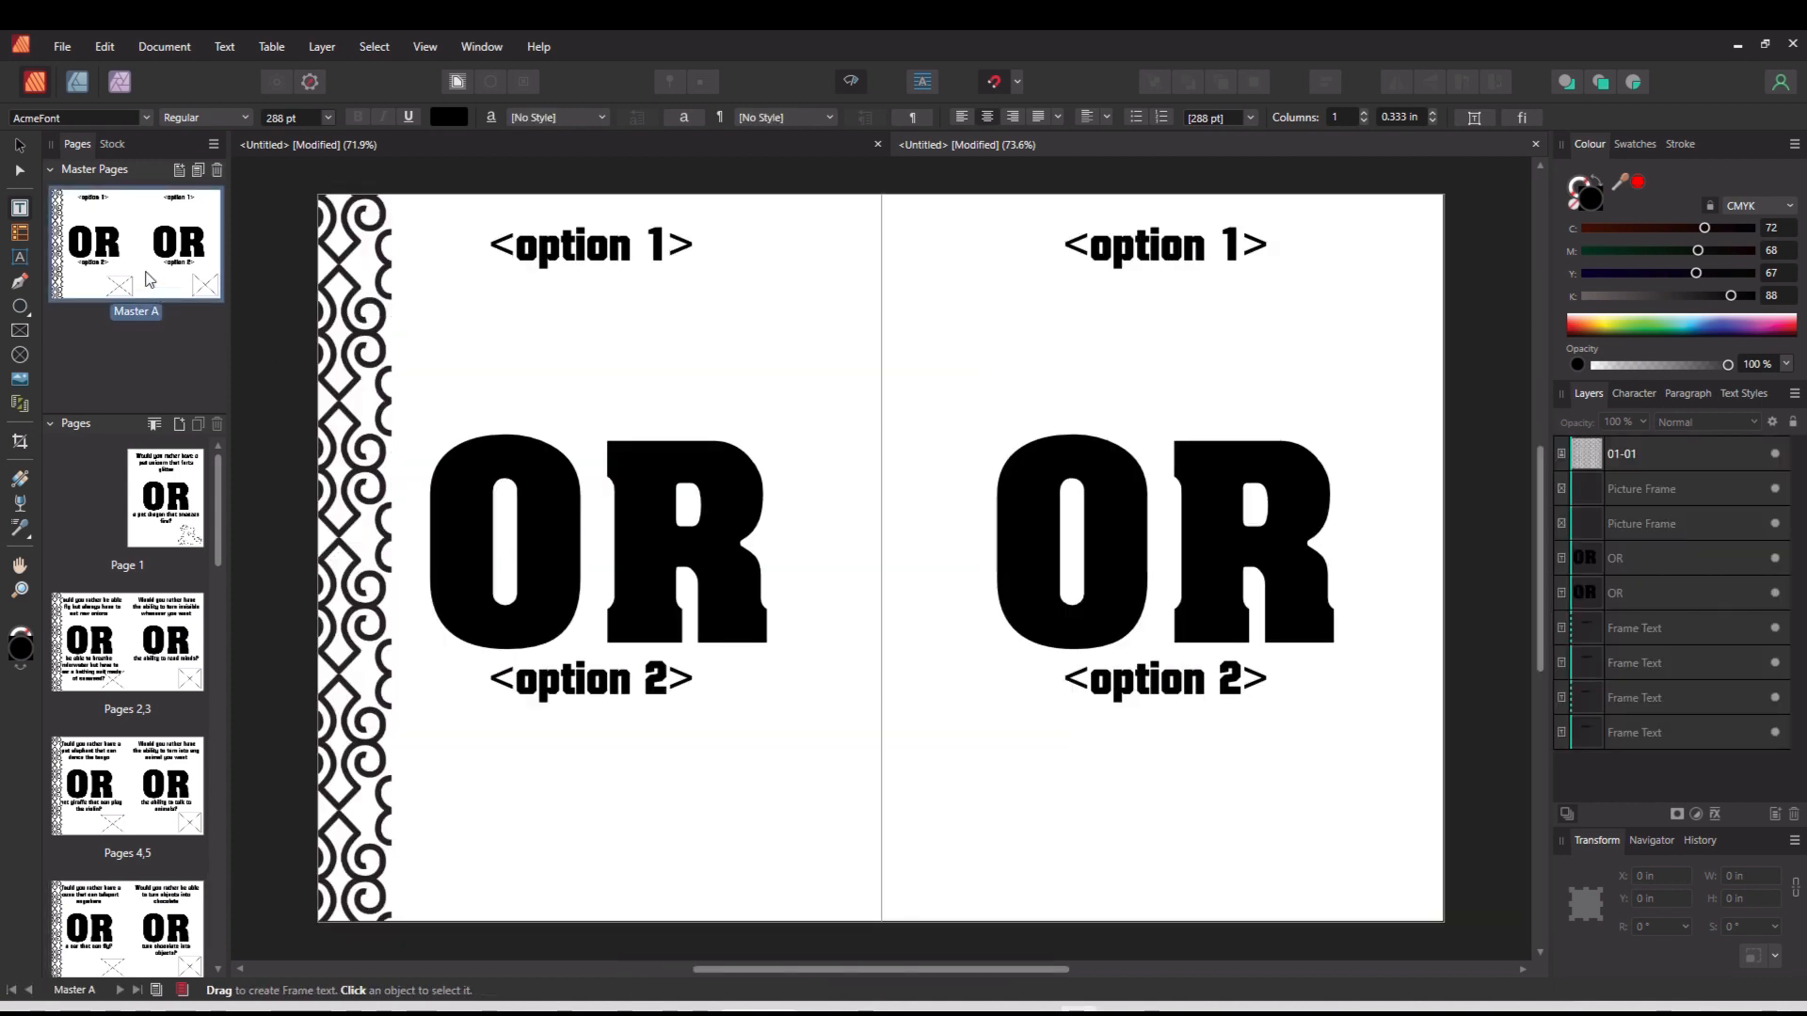
pyautogui.click(593, 665)
pyautogui.click(607, 732)
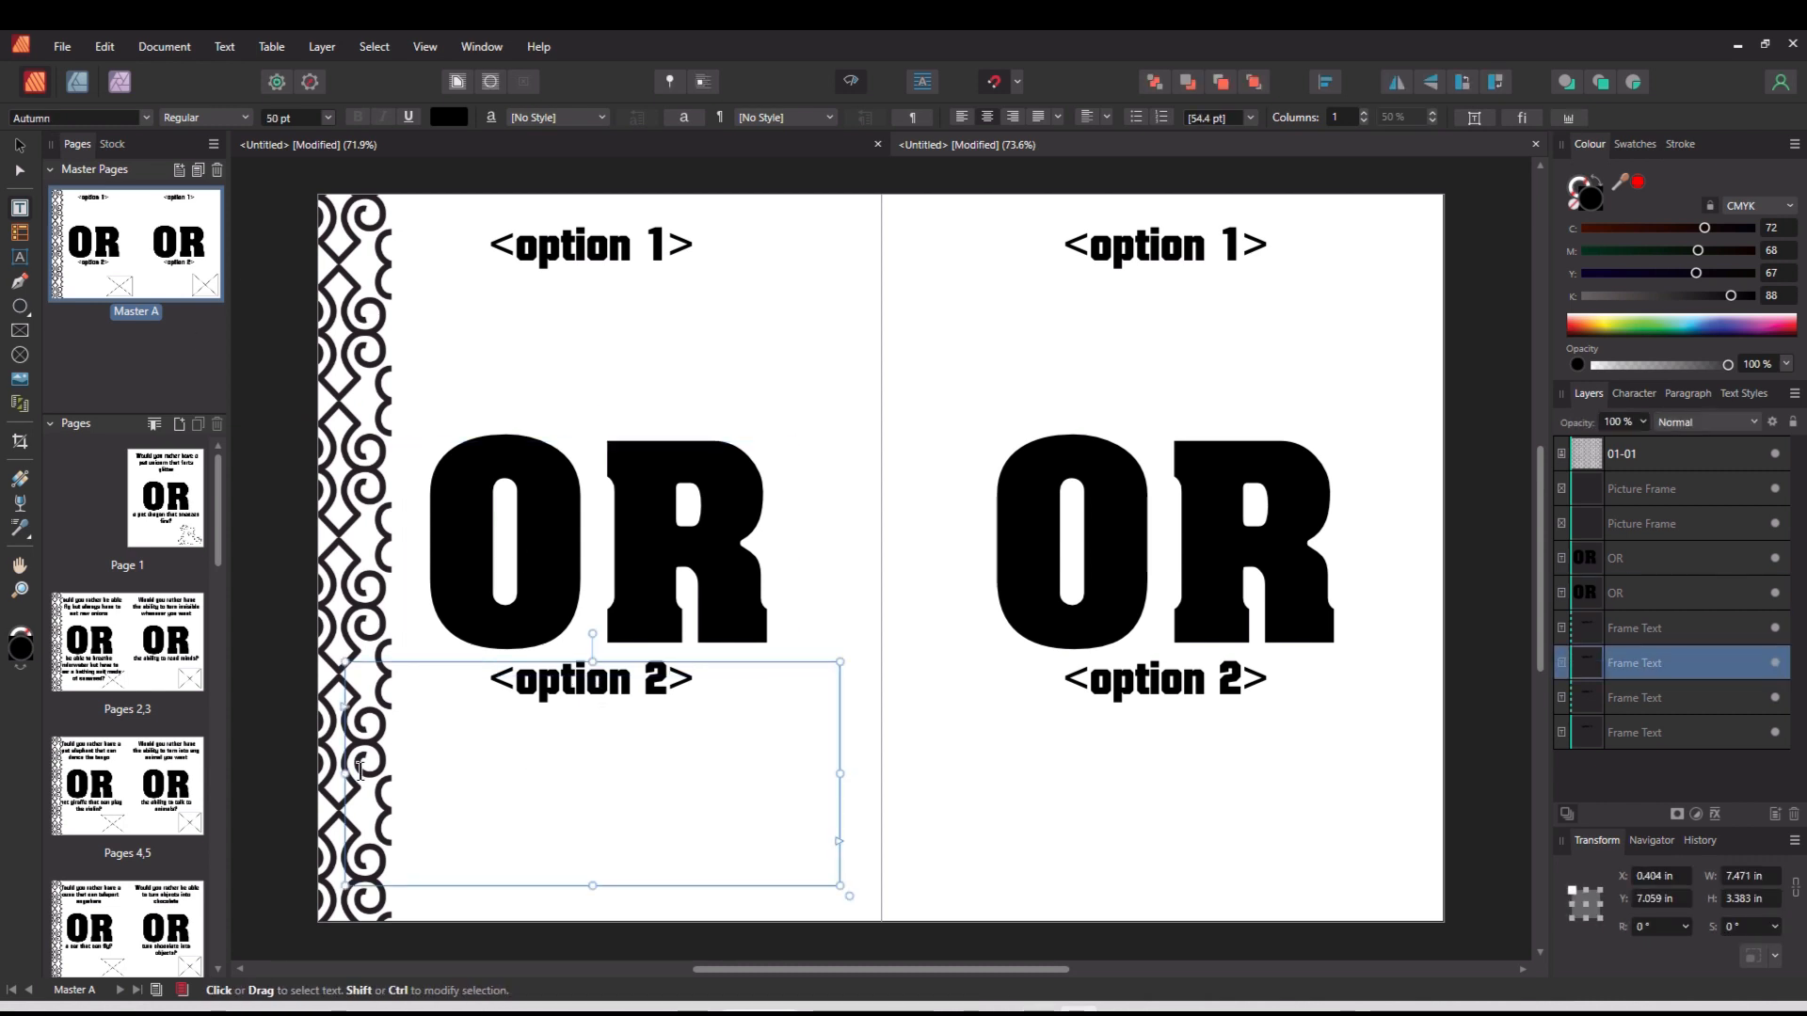
pyautogui.moveTo(346, 773); pyautogui.dragTo(403, 776)
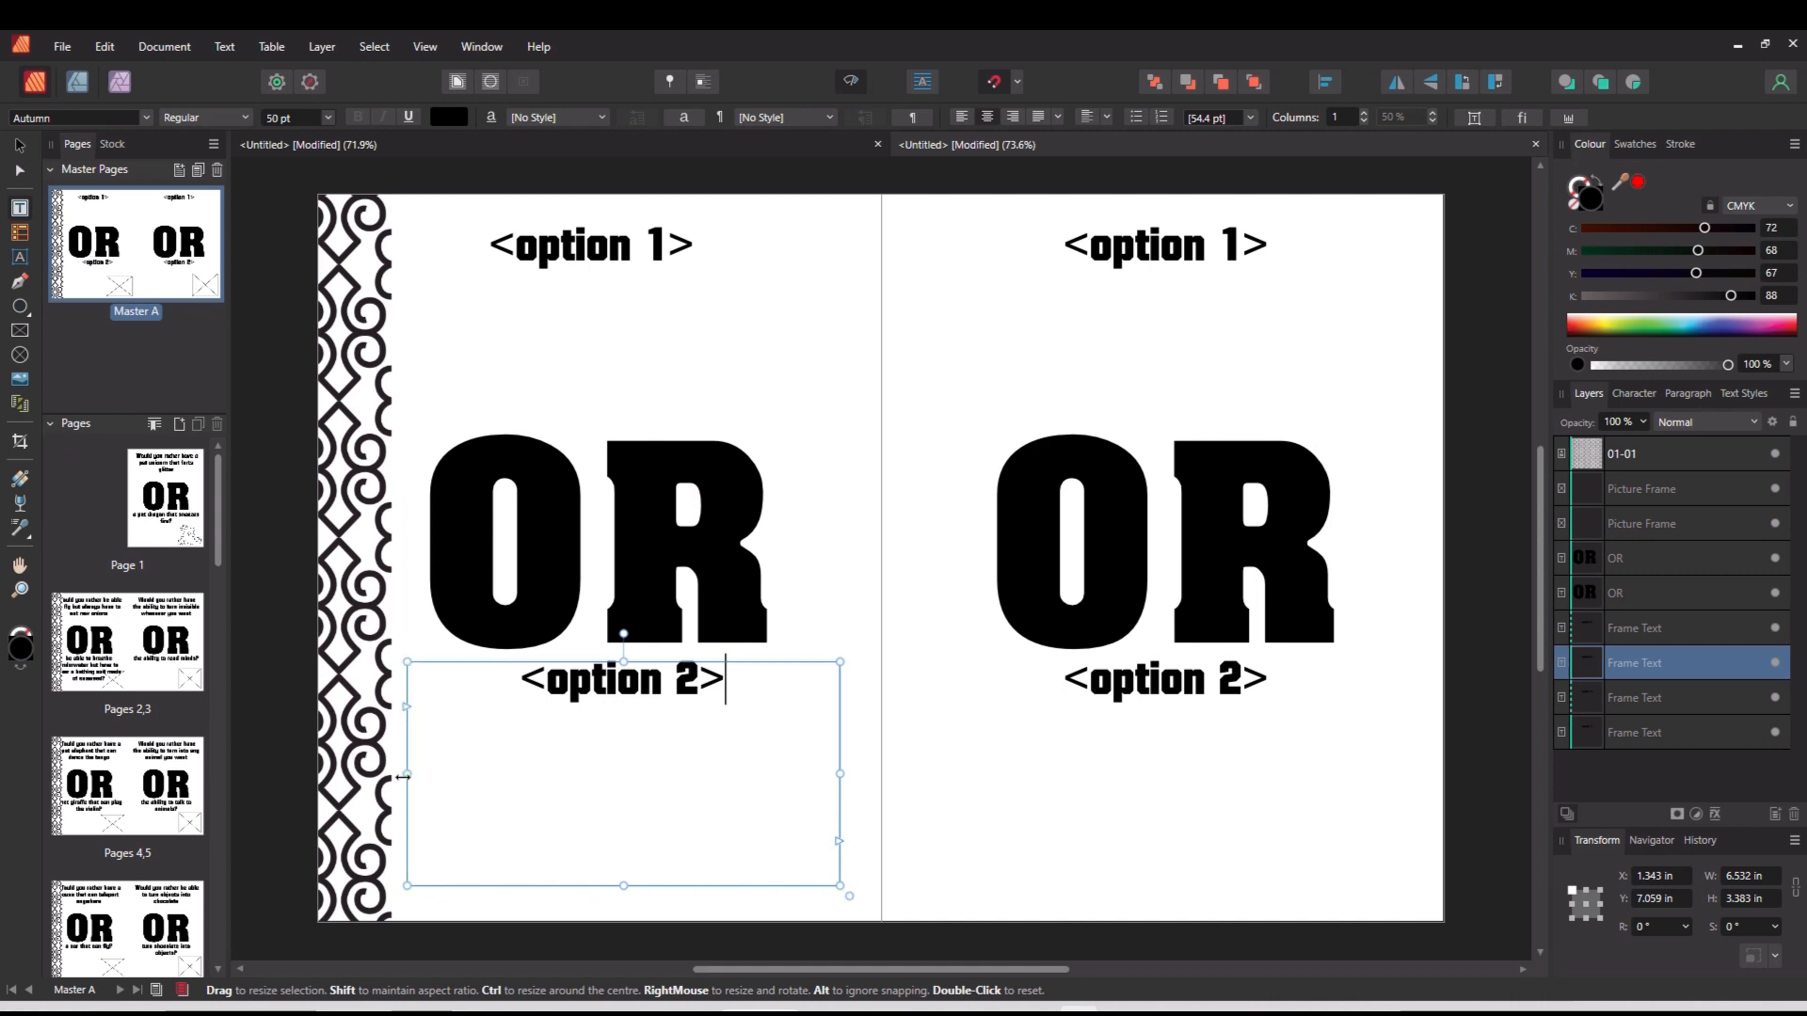
pyautogui.click(557, 254)
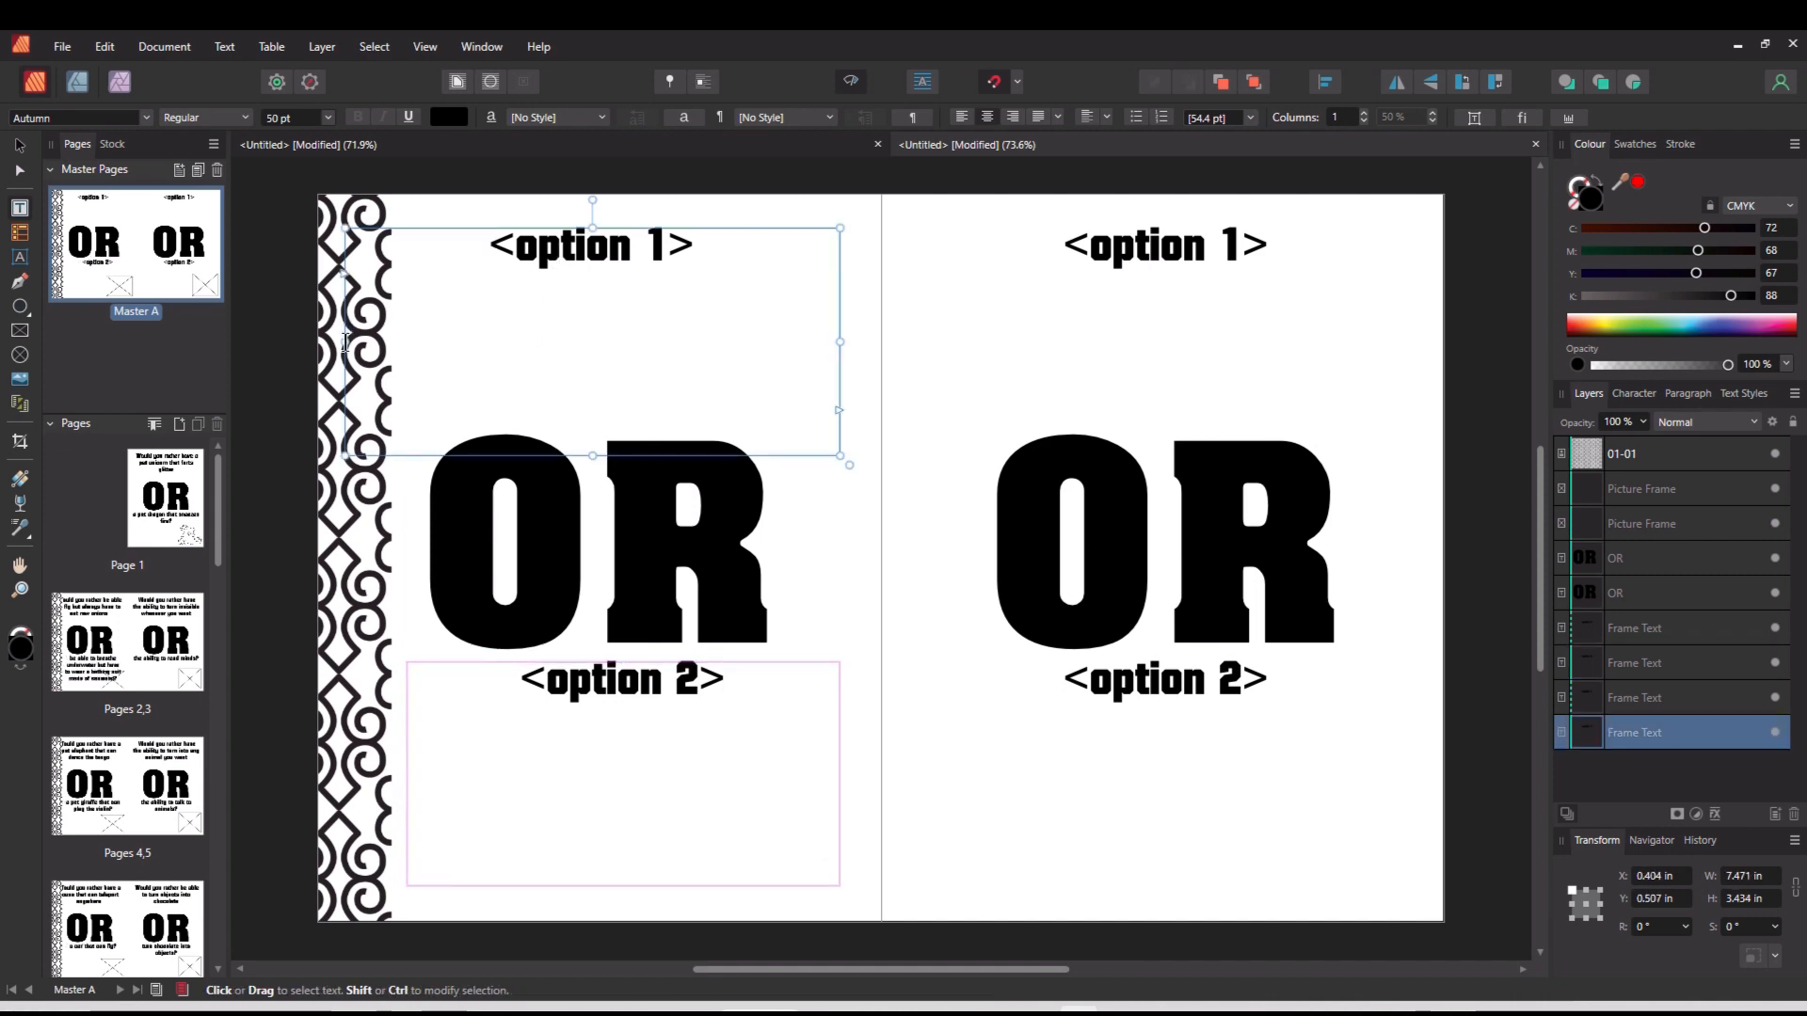
pyautogui.moveTo(346, 343); pyautogui.dragTo(393, 343)
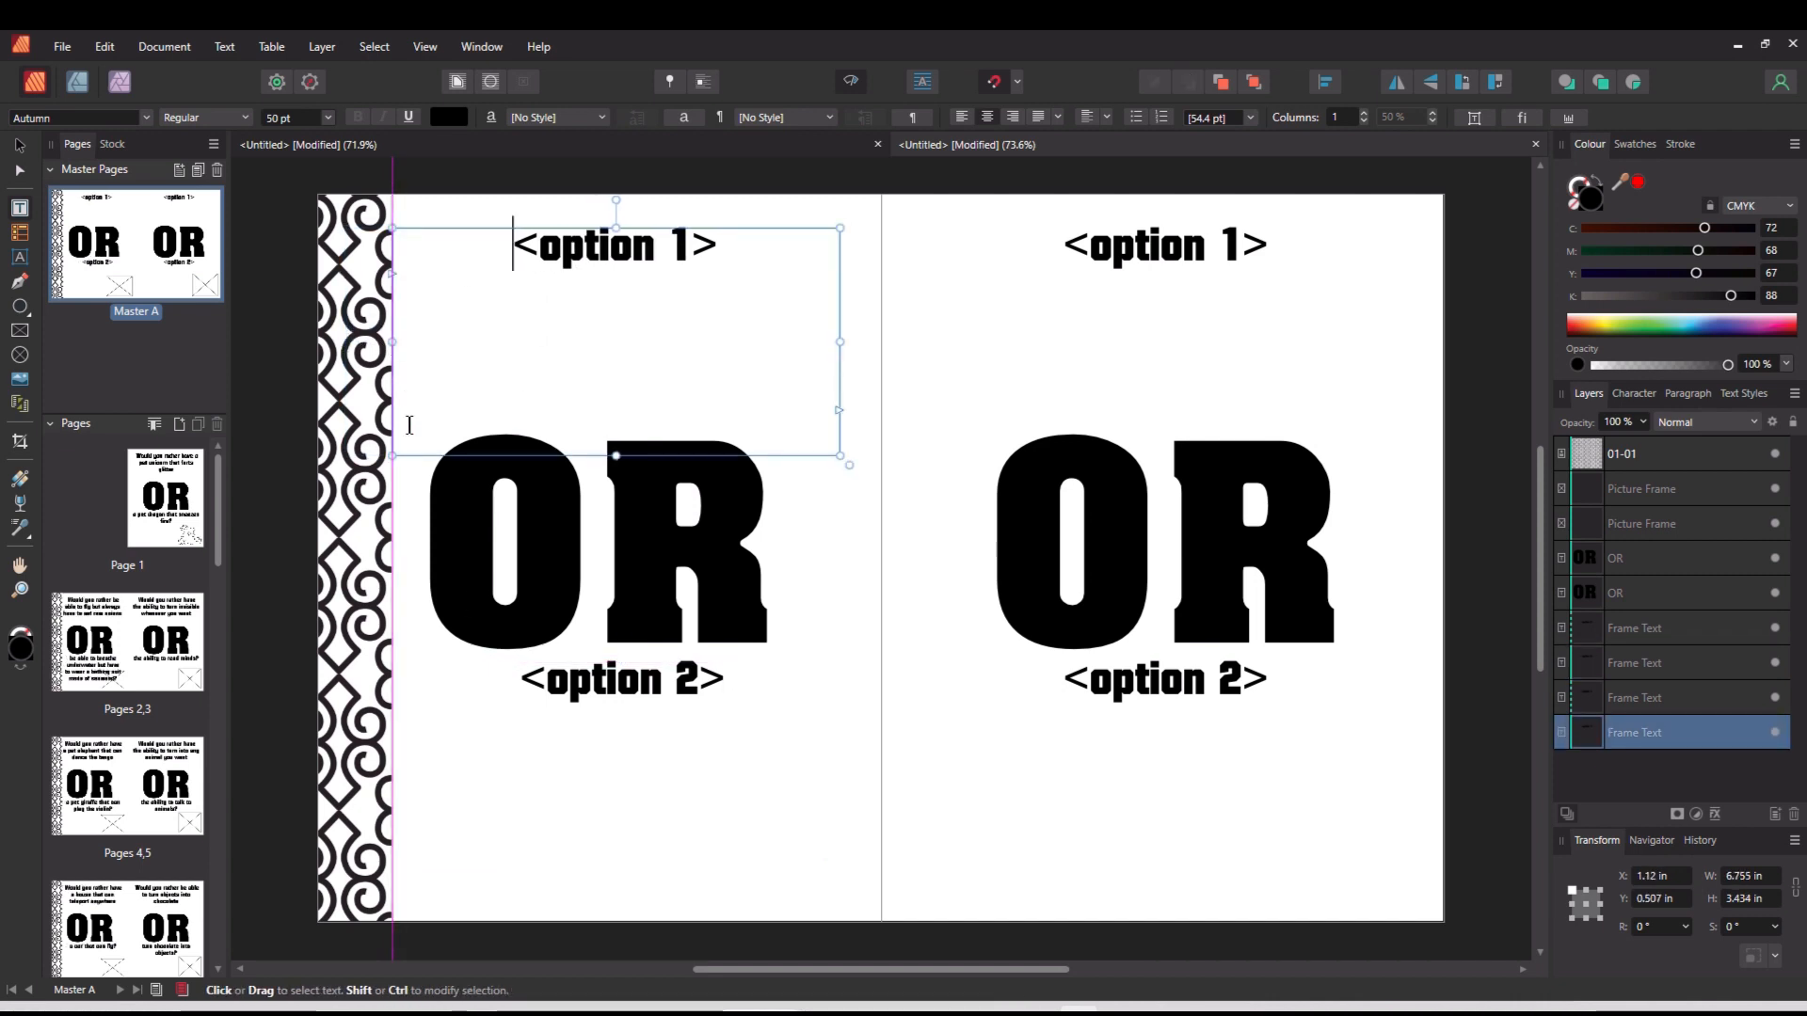
pyautogui.doubleClick(139, 652)
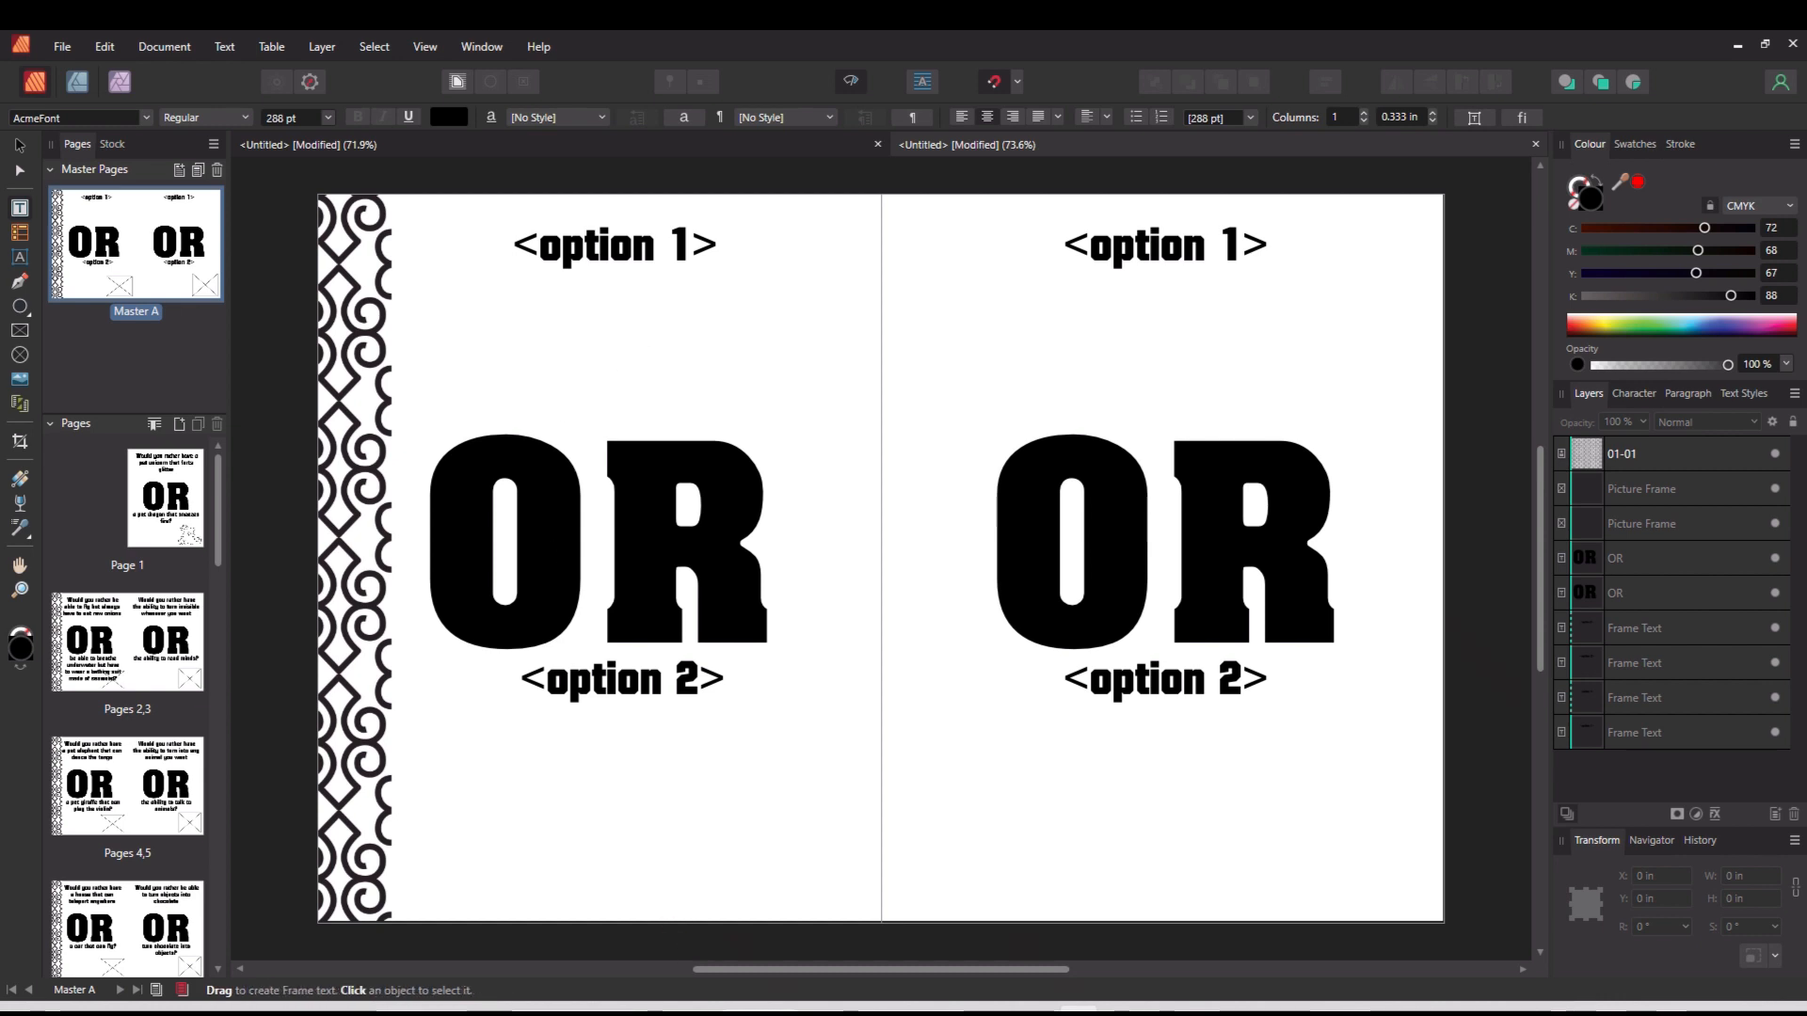
# Step: Switch to the Excel workbook to review the option 1 and option 2 question columns, and return to Affinity Publisher
pyautogui.click(1120, 1010)
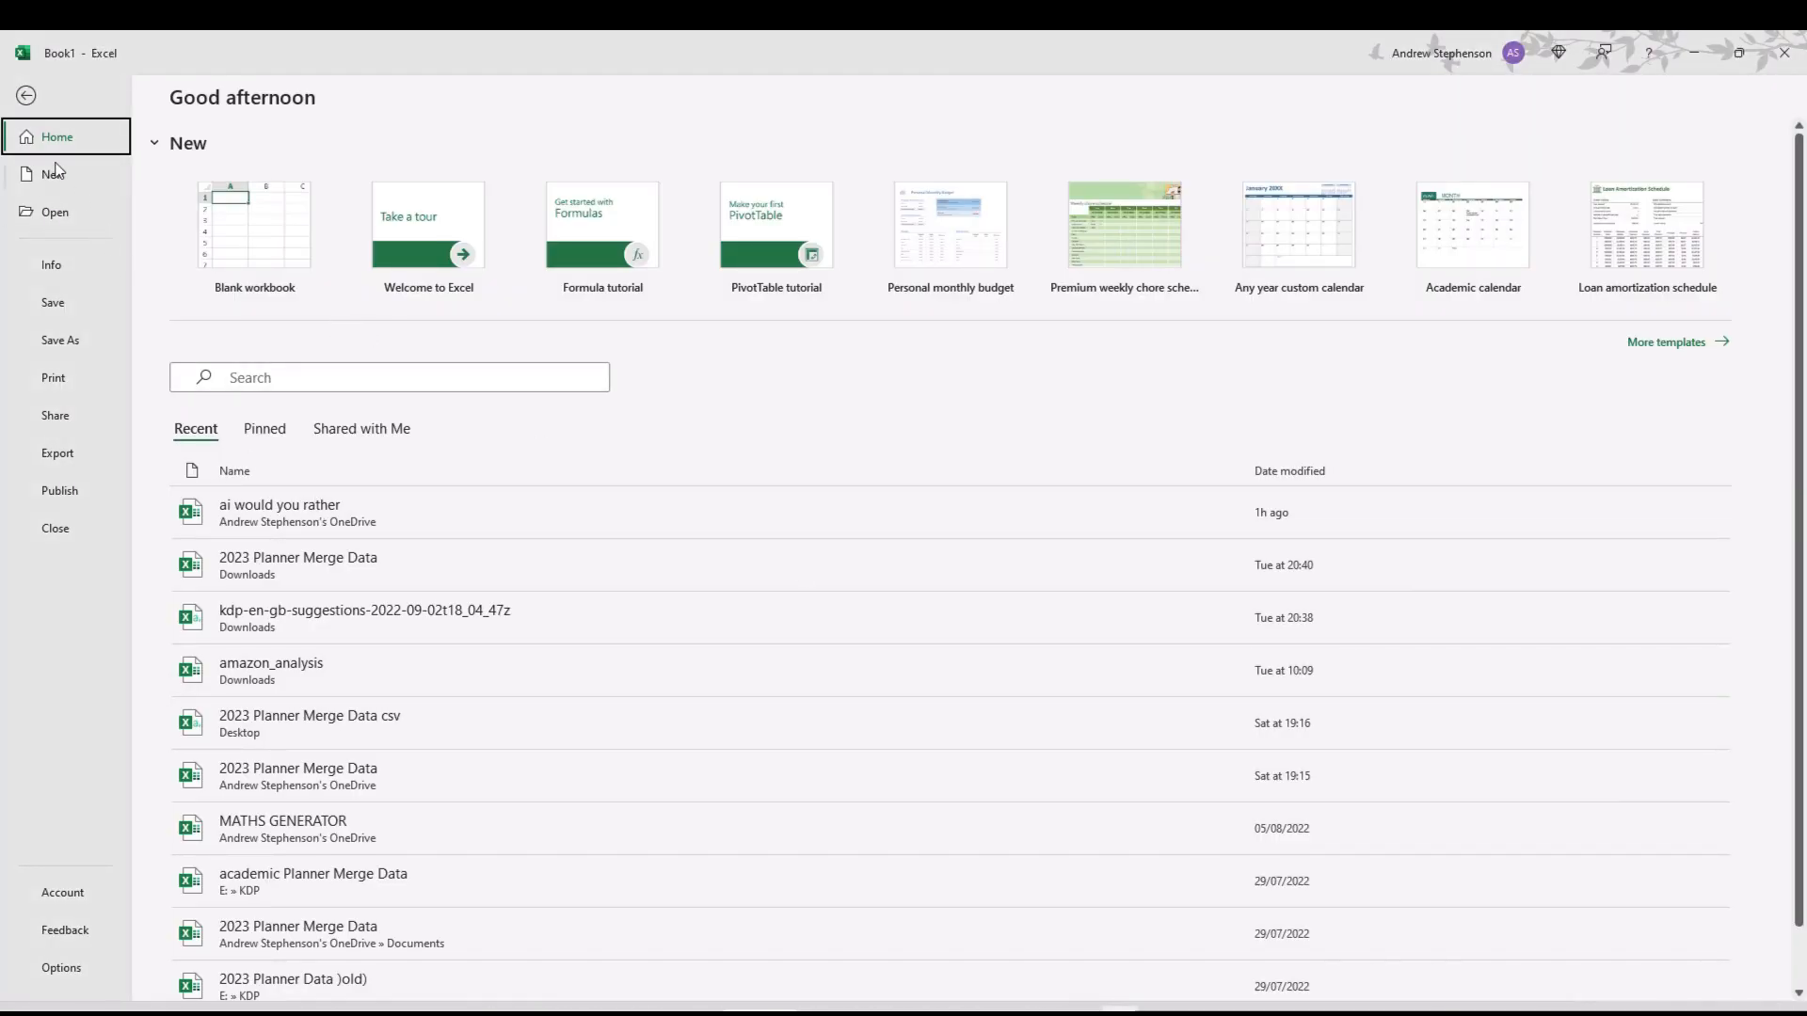
pyautogui.click(23, 93)
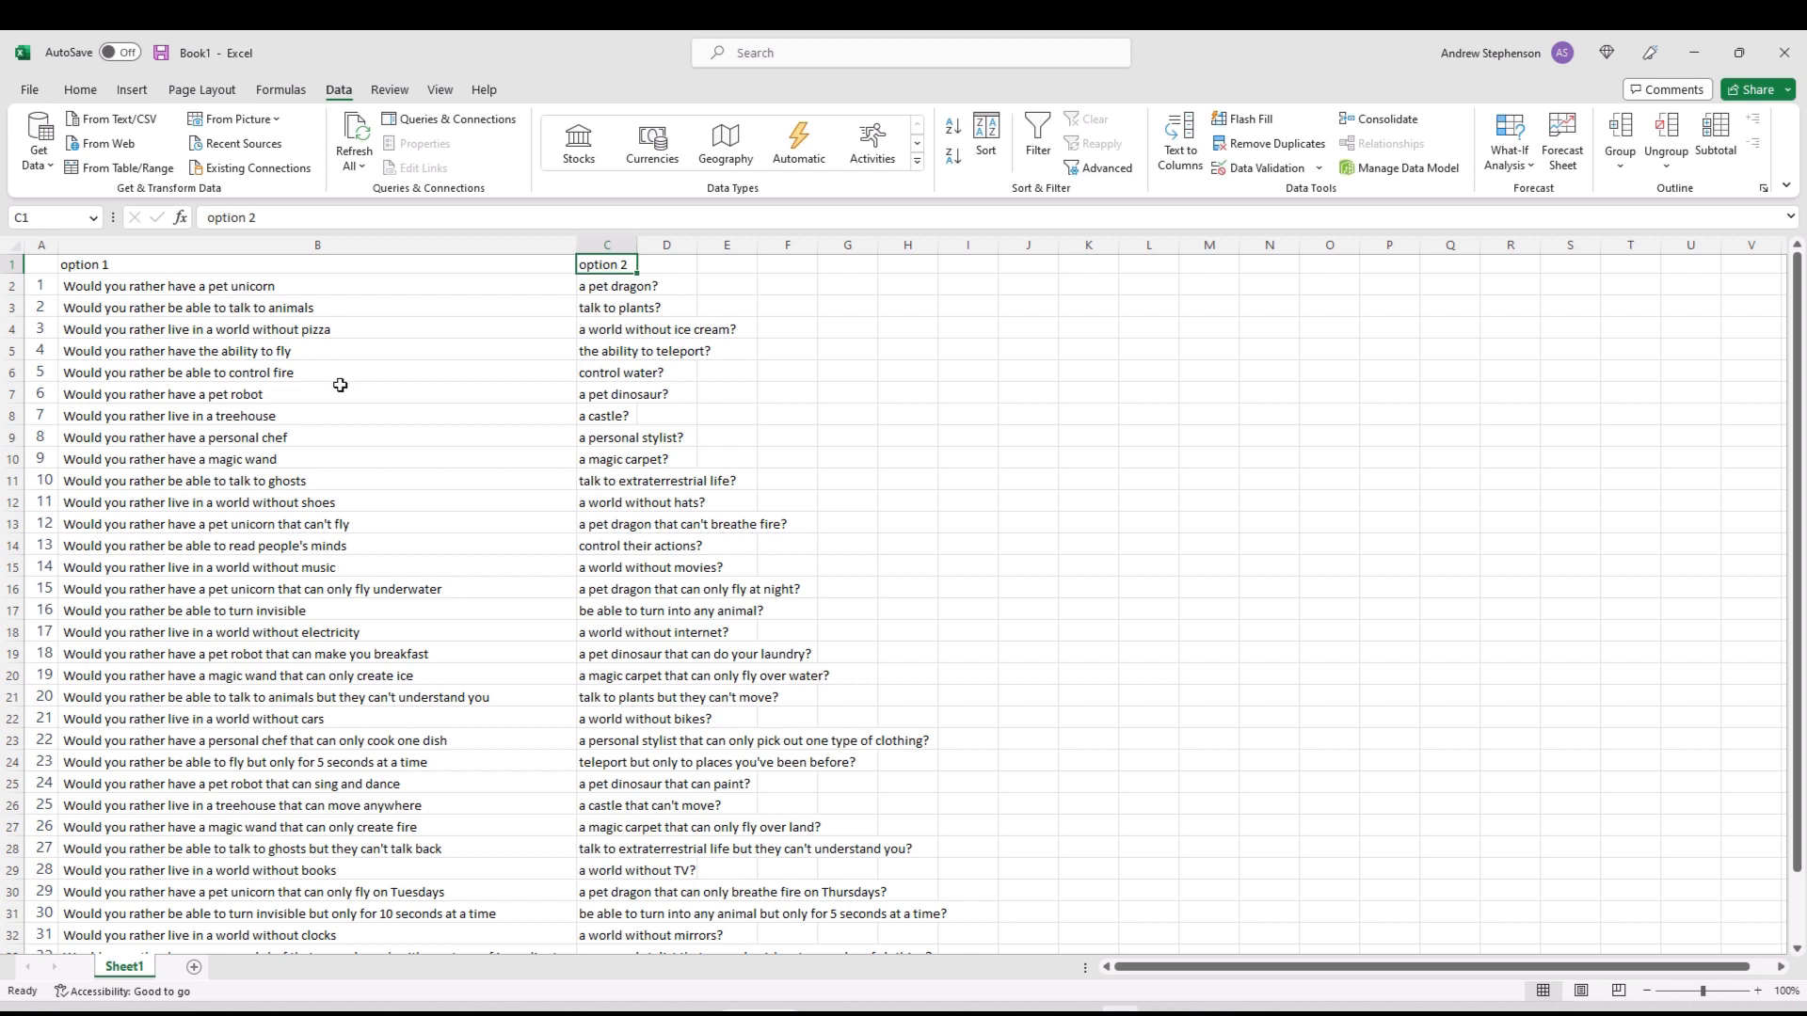
pyautogui.click(1078, 1009)
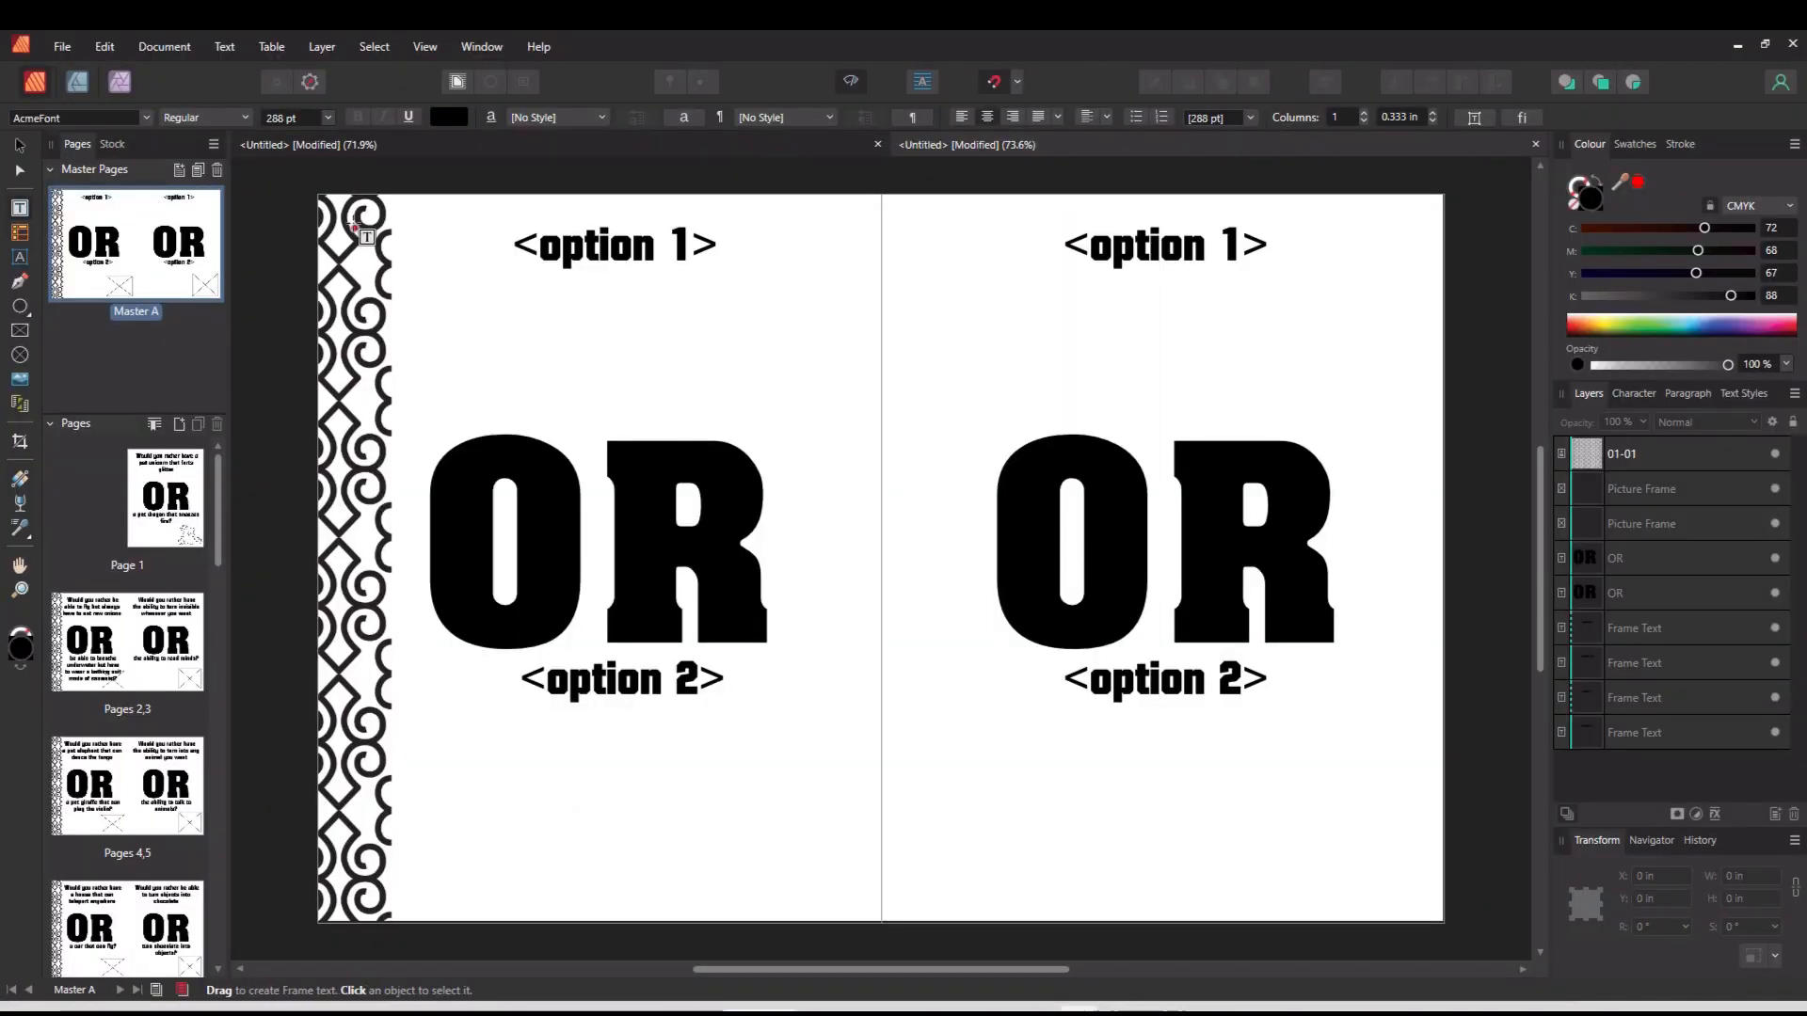